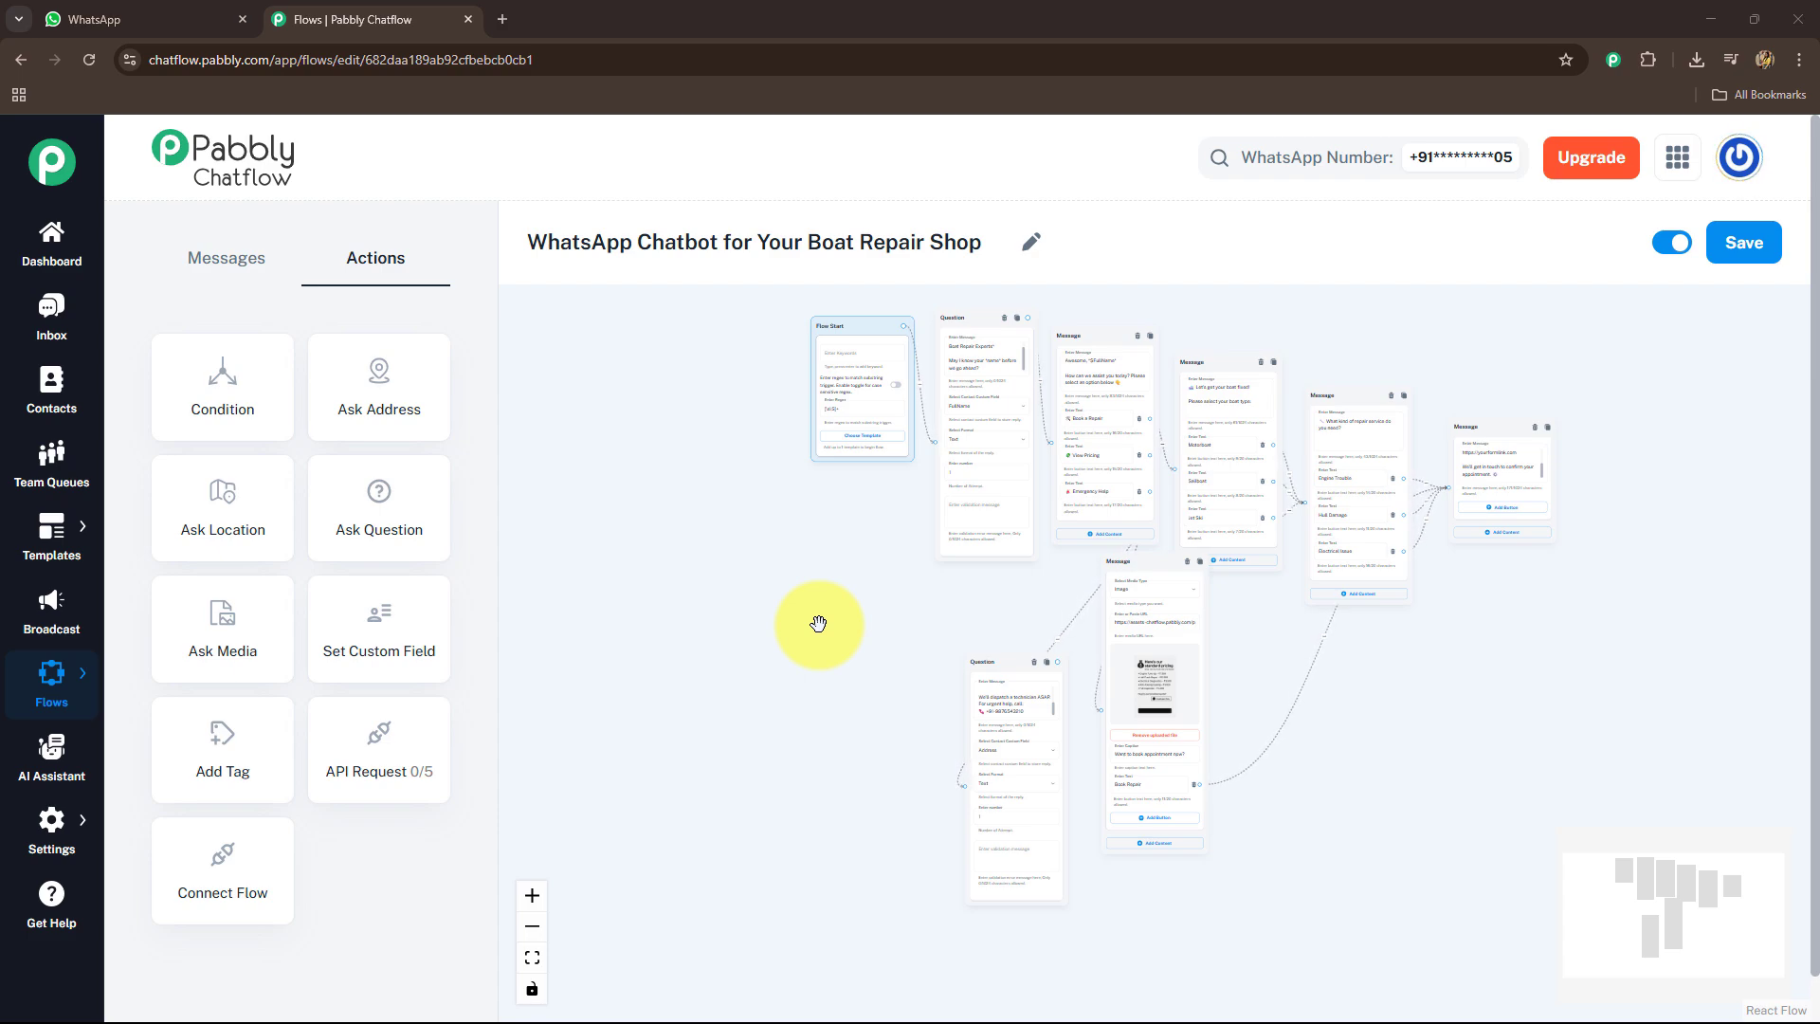
Switch to WhatsApp Web, send MarineFix Boat Repairs "Hii, can you help me with my boat?" and reply with the customer's name
{"action": "left_click", "coordinate": [143, 19]}
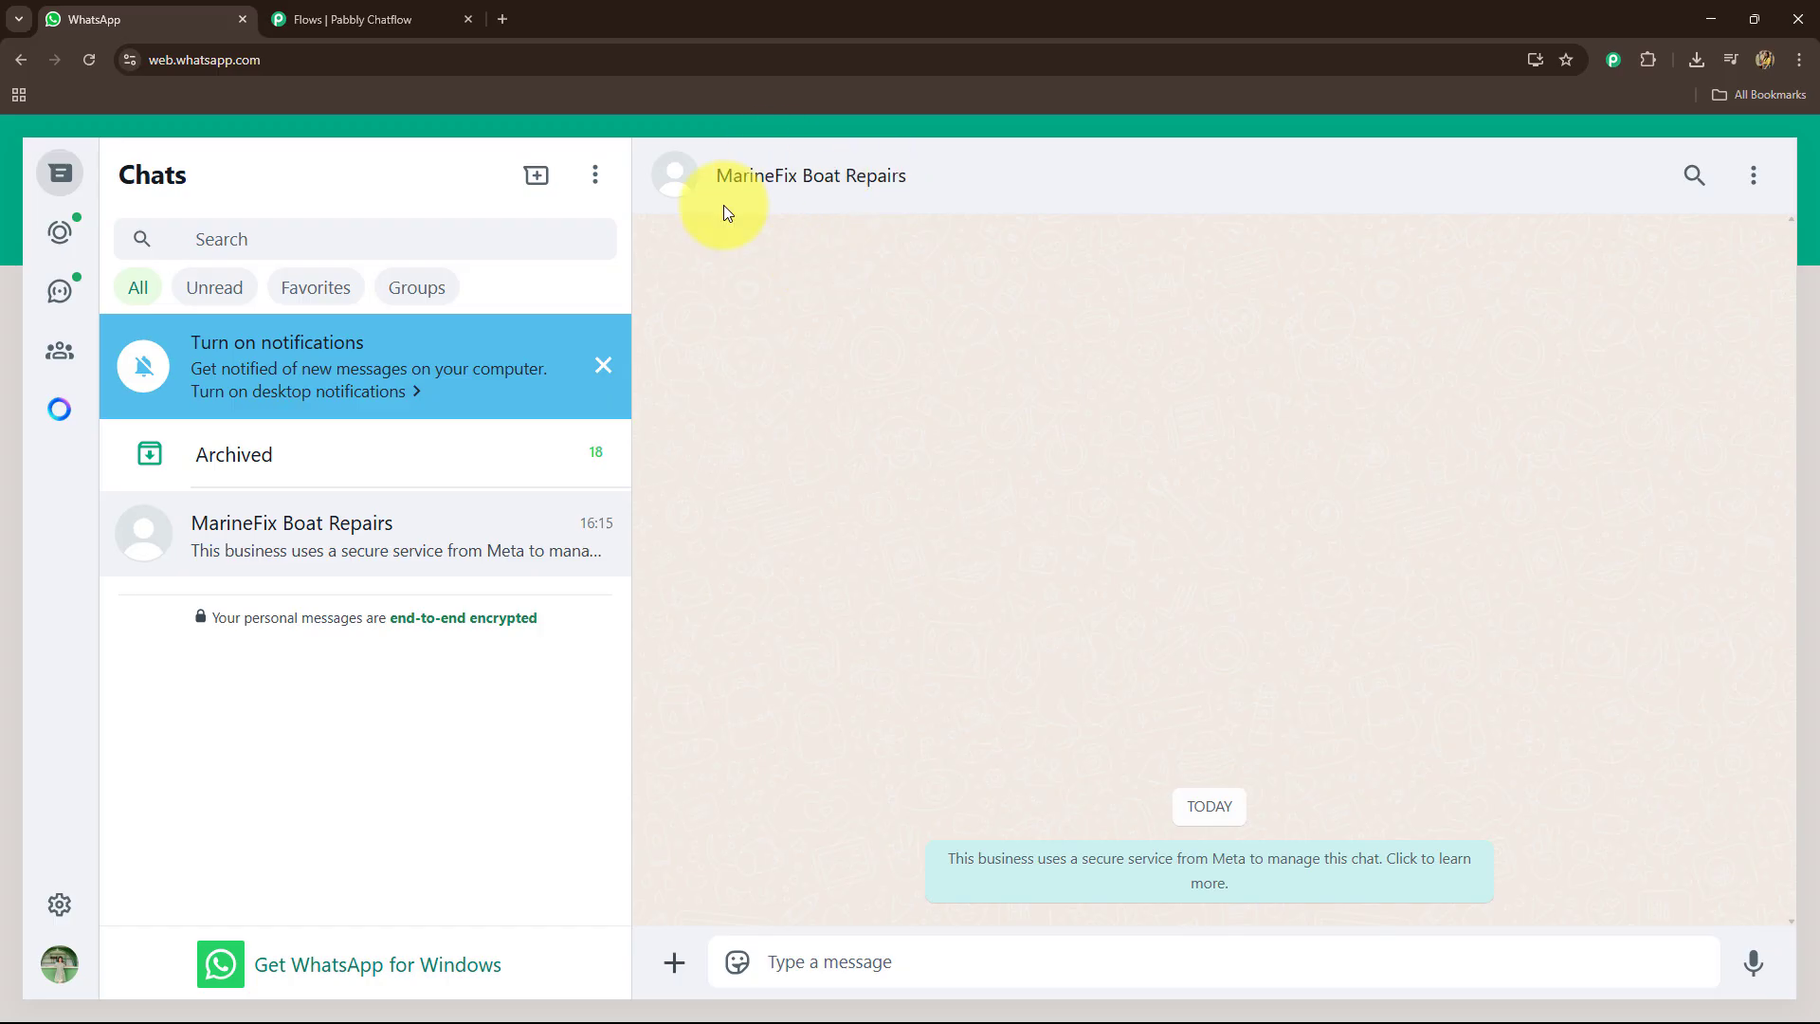
{"action": "left_click", "coordinate": [935, 954]}
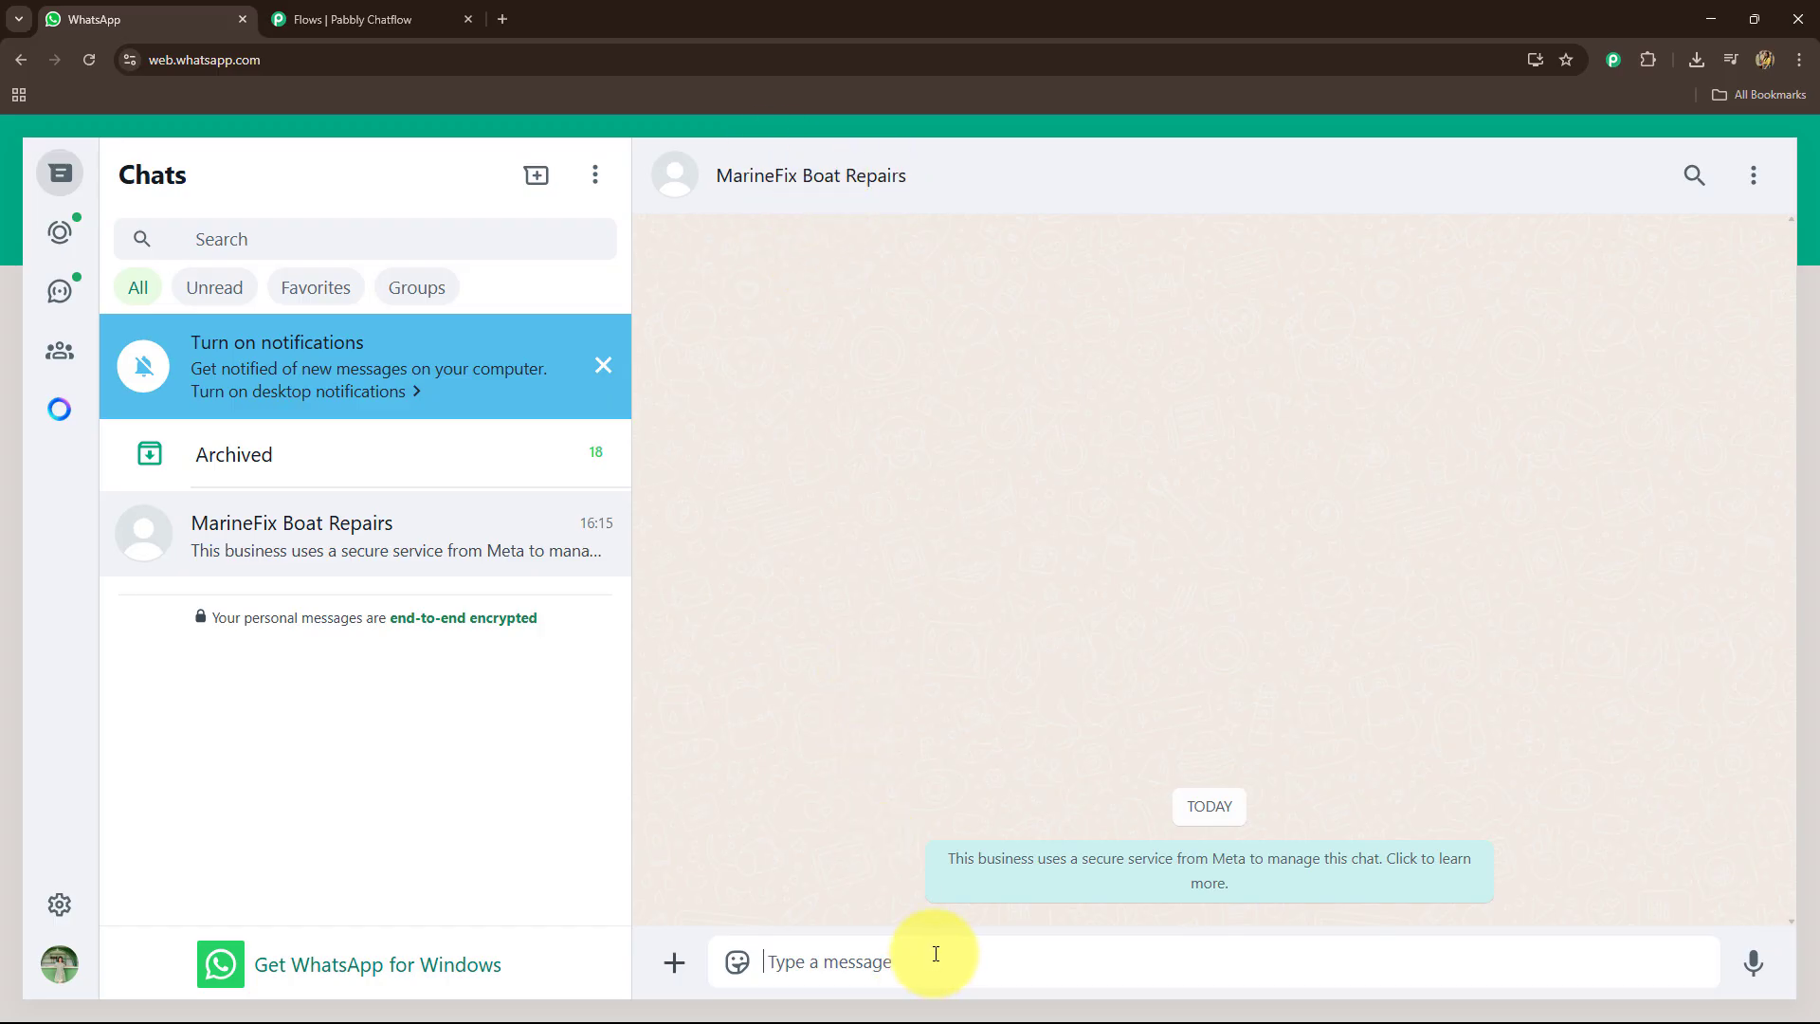
{"action": "type", "text": "Hii"}
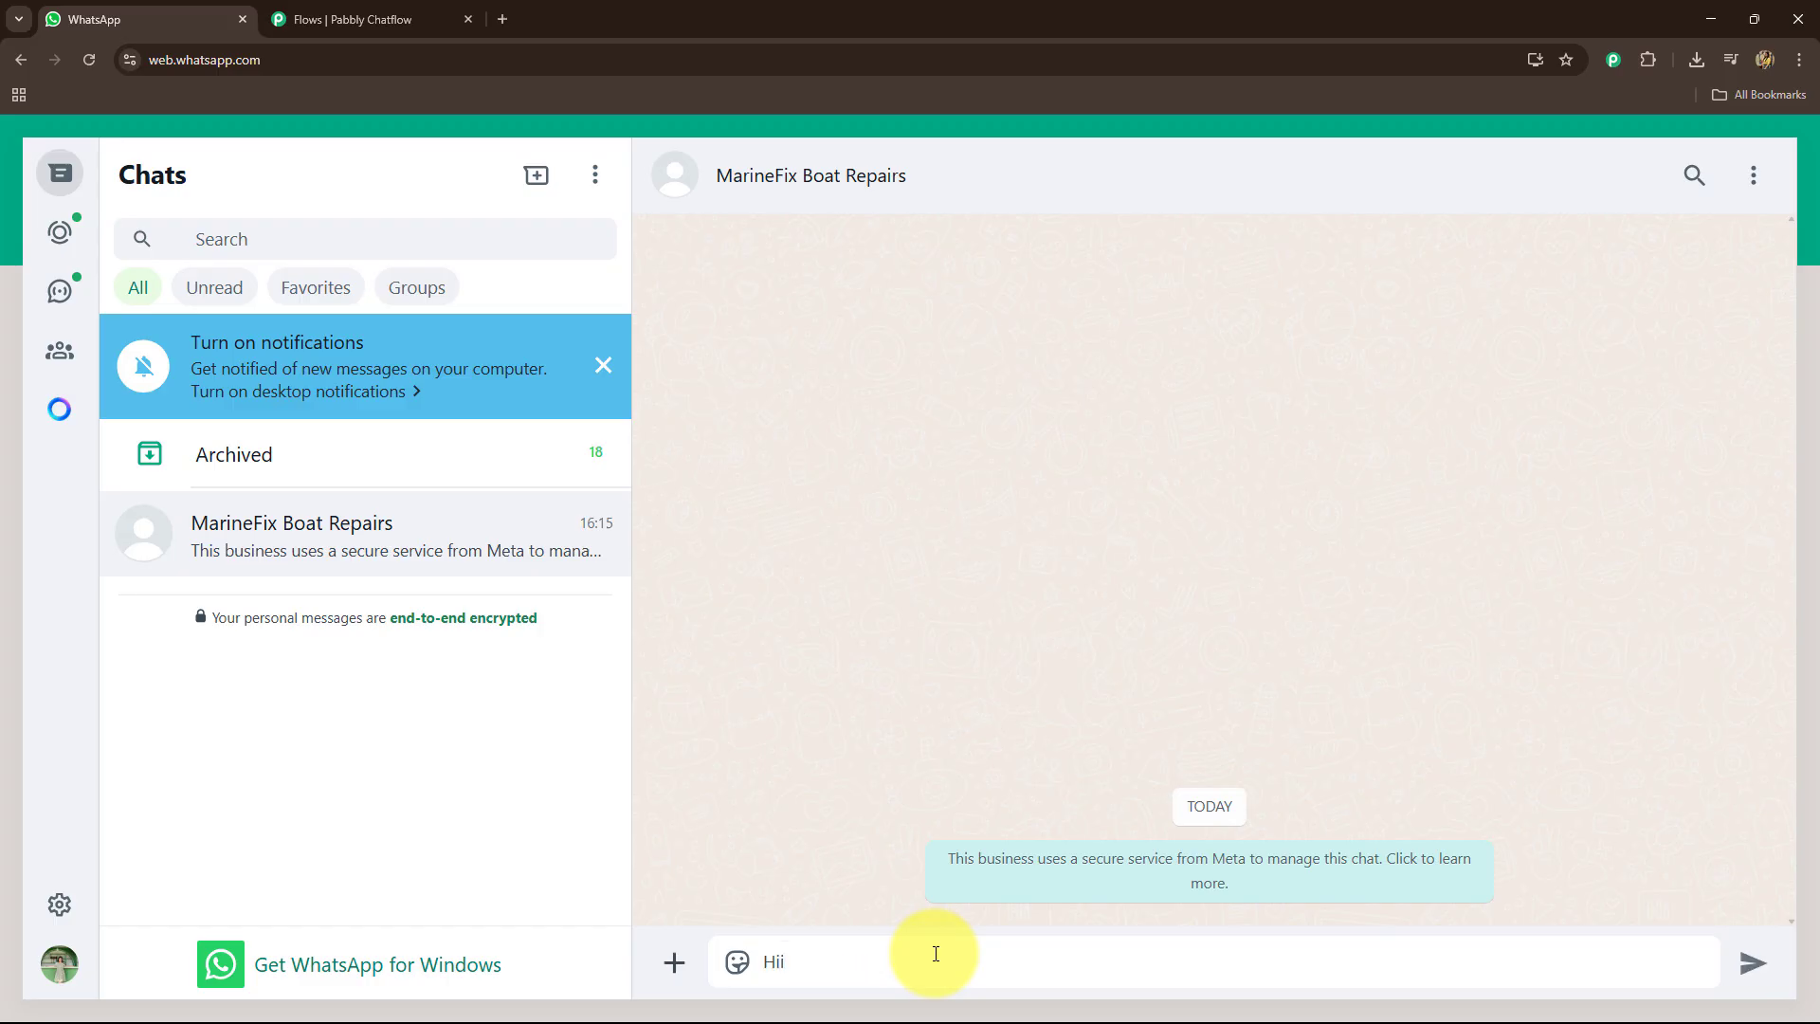
{"action": "type", "text": ", can you help me with my boat?"}
{"action": "key", "text": "Return"}
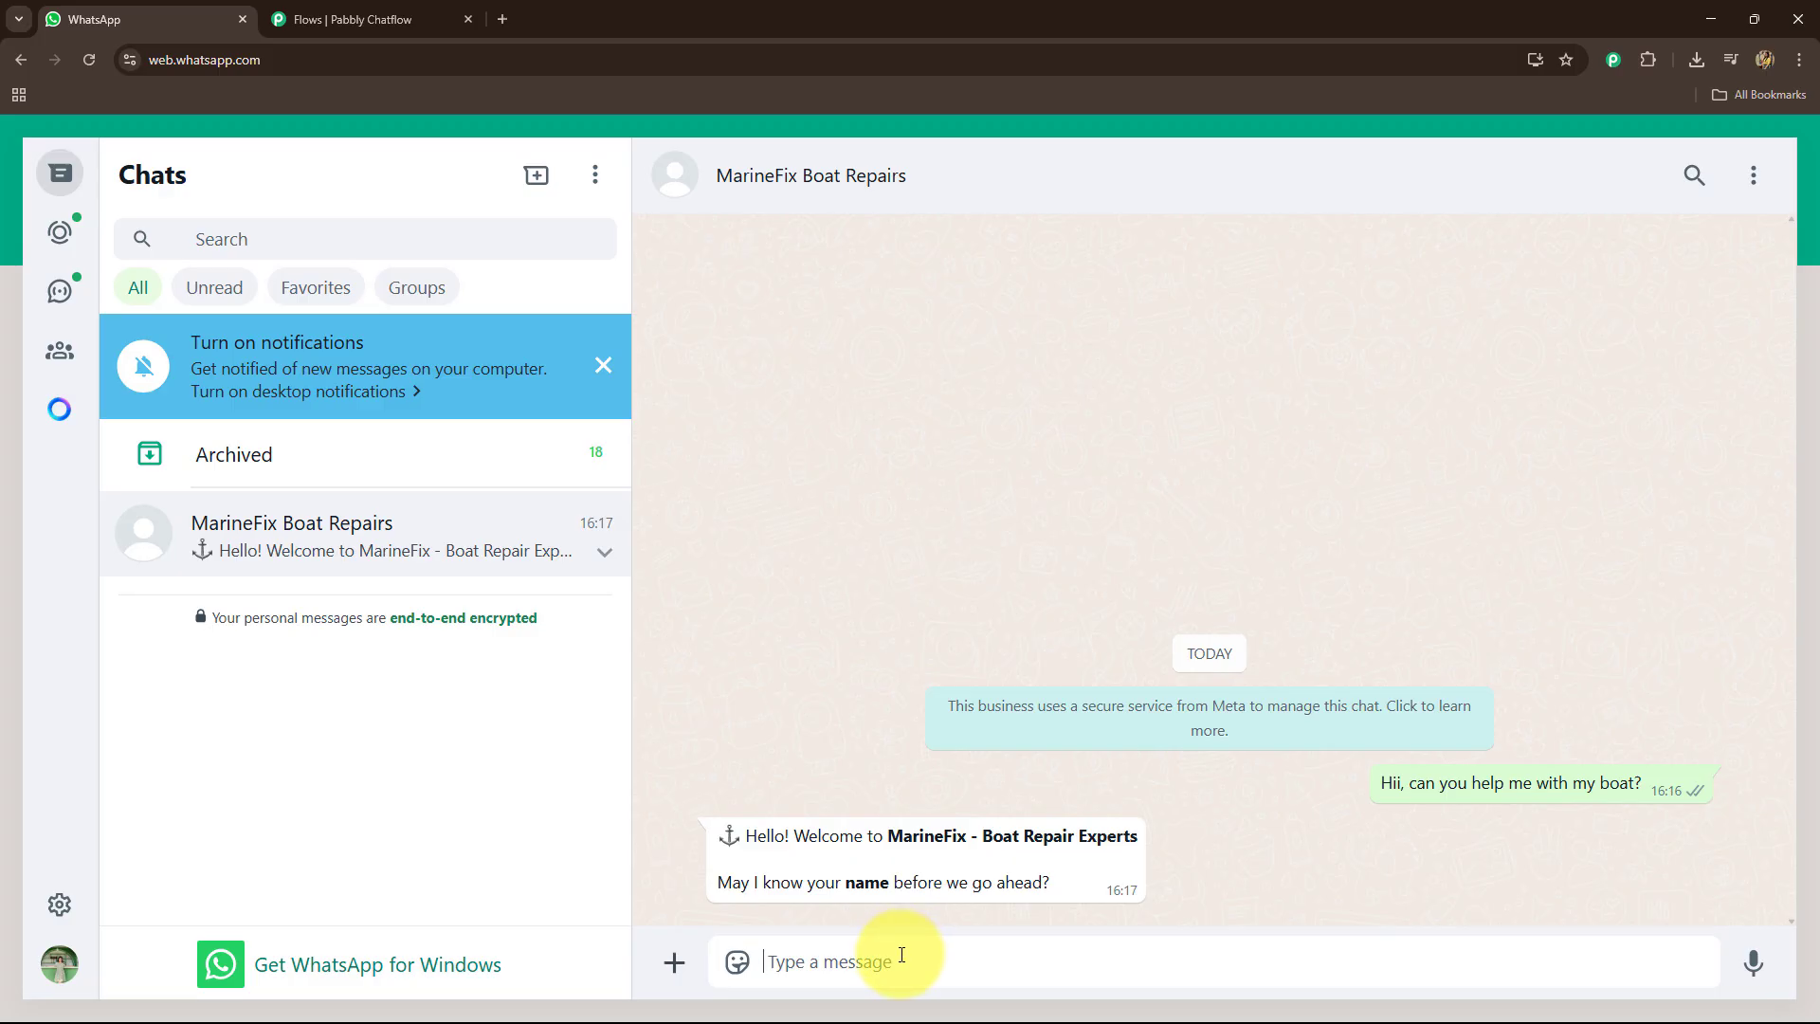
{"action": "type", "text": "Test User"}
{"action": "key", "text": "Return"}
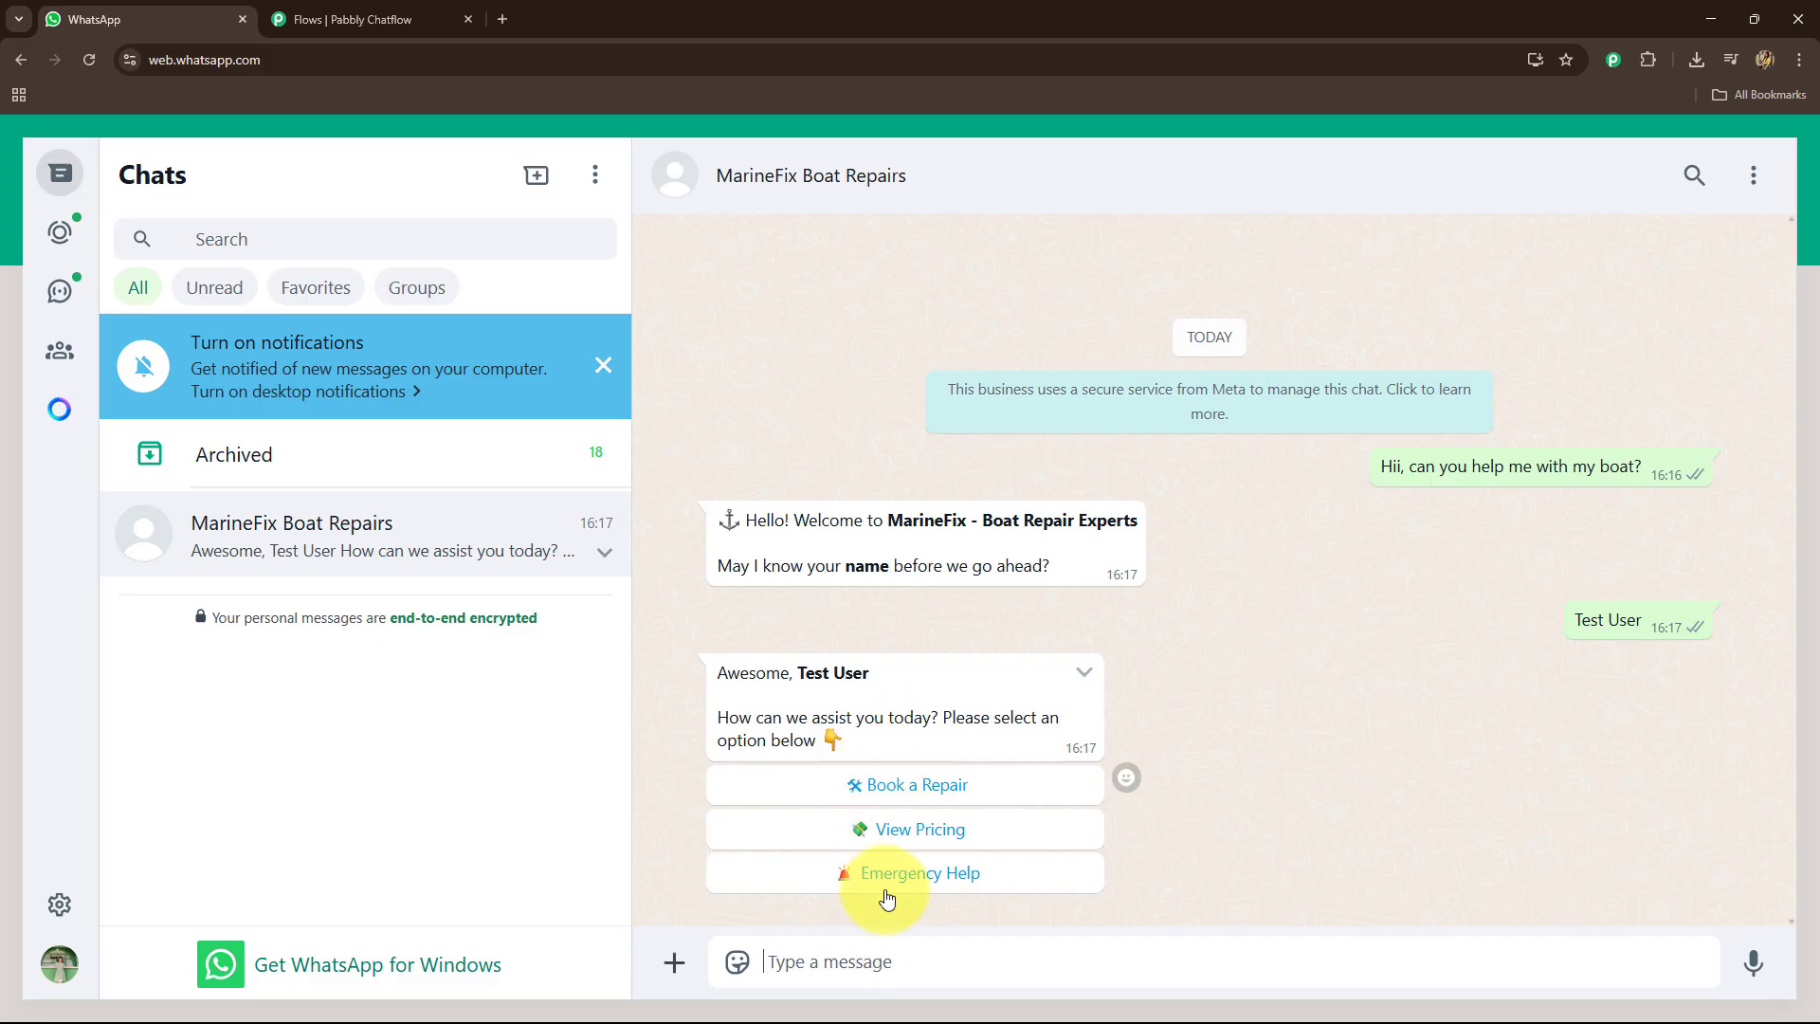
Answer the chatbot's menus with Book a Repair, boat type Motorboat and repair service Electrical Issue
{"action": "left_click", "coordinate": [779, 783]}
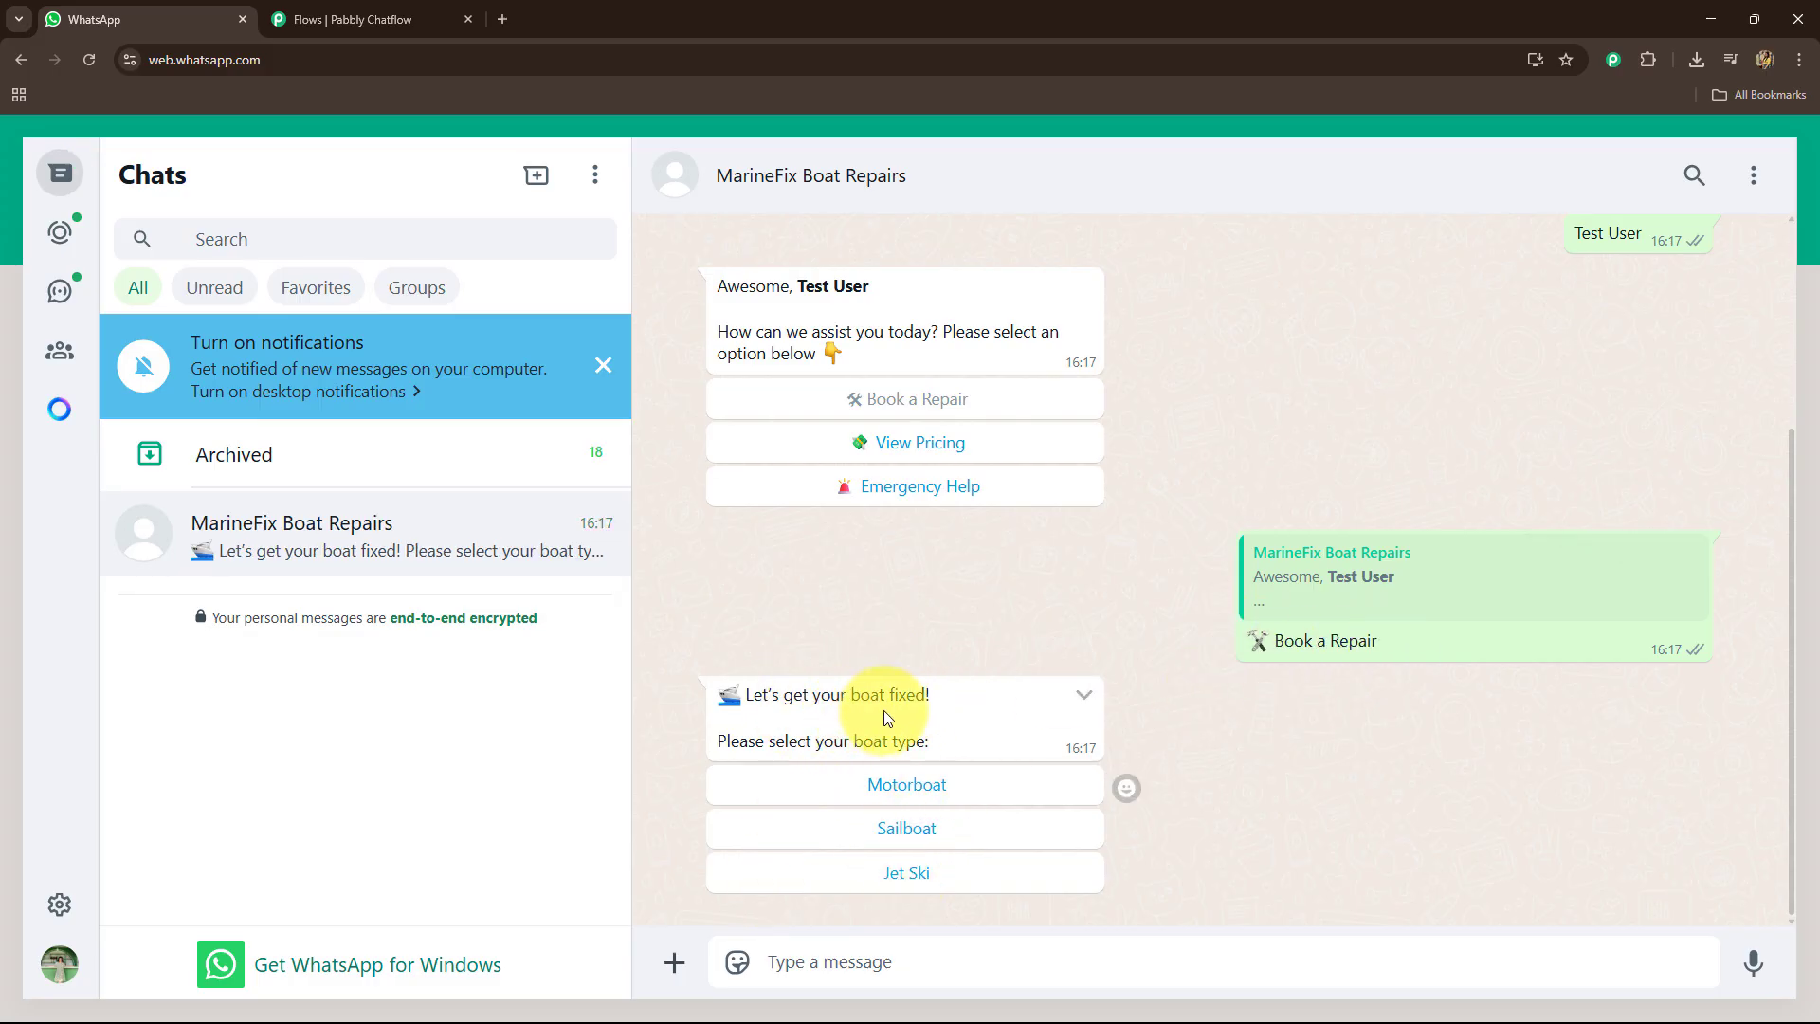
{"action": "left_click", "coordinate": [912, 791]}
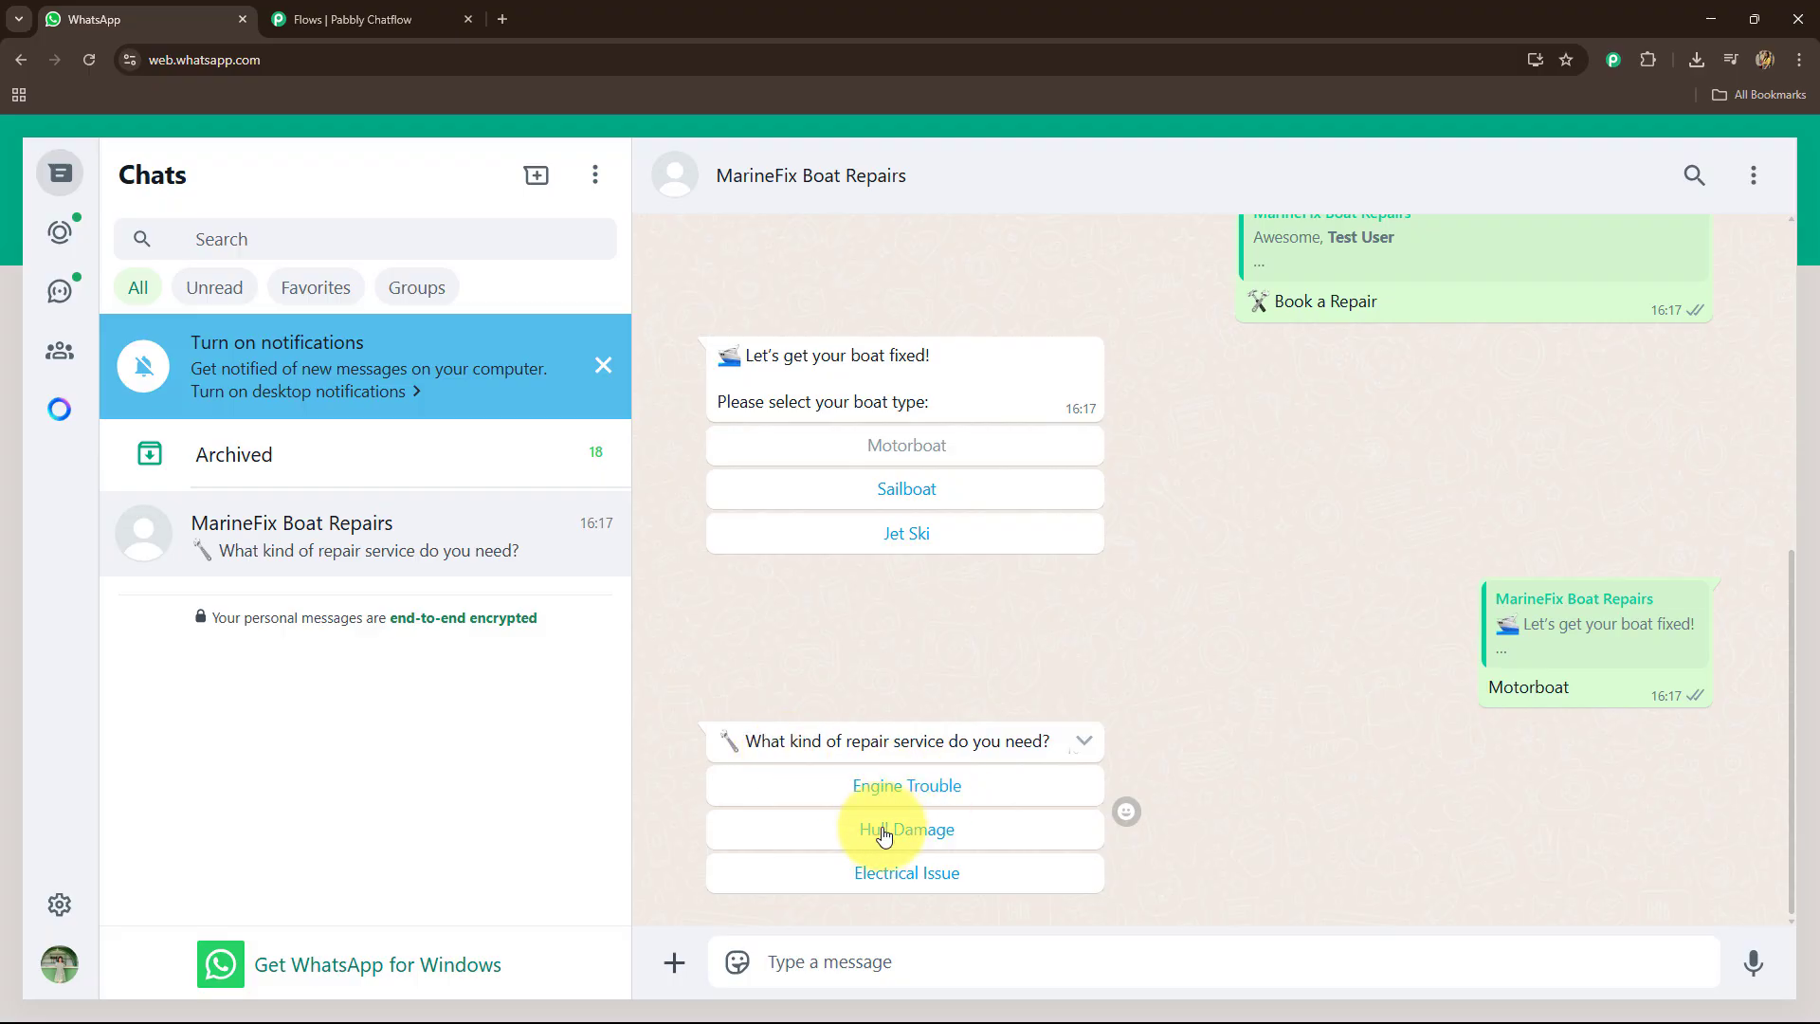
{"action": "left_click", "coordinate": [950, 880]}
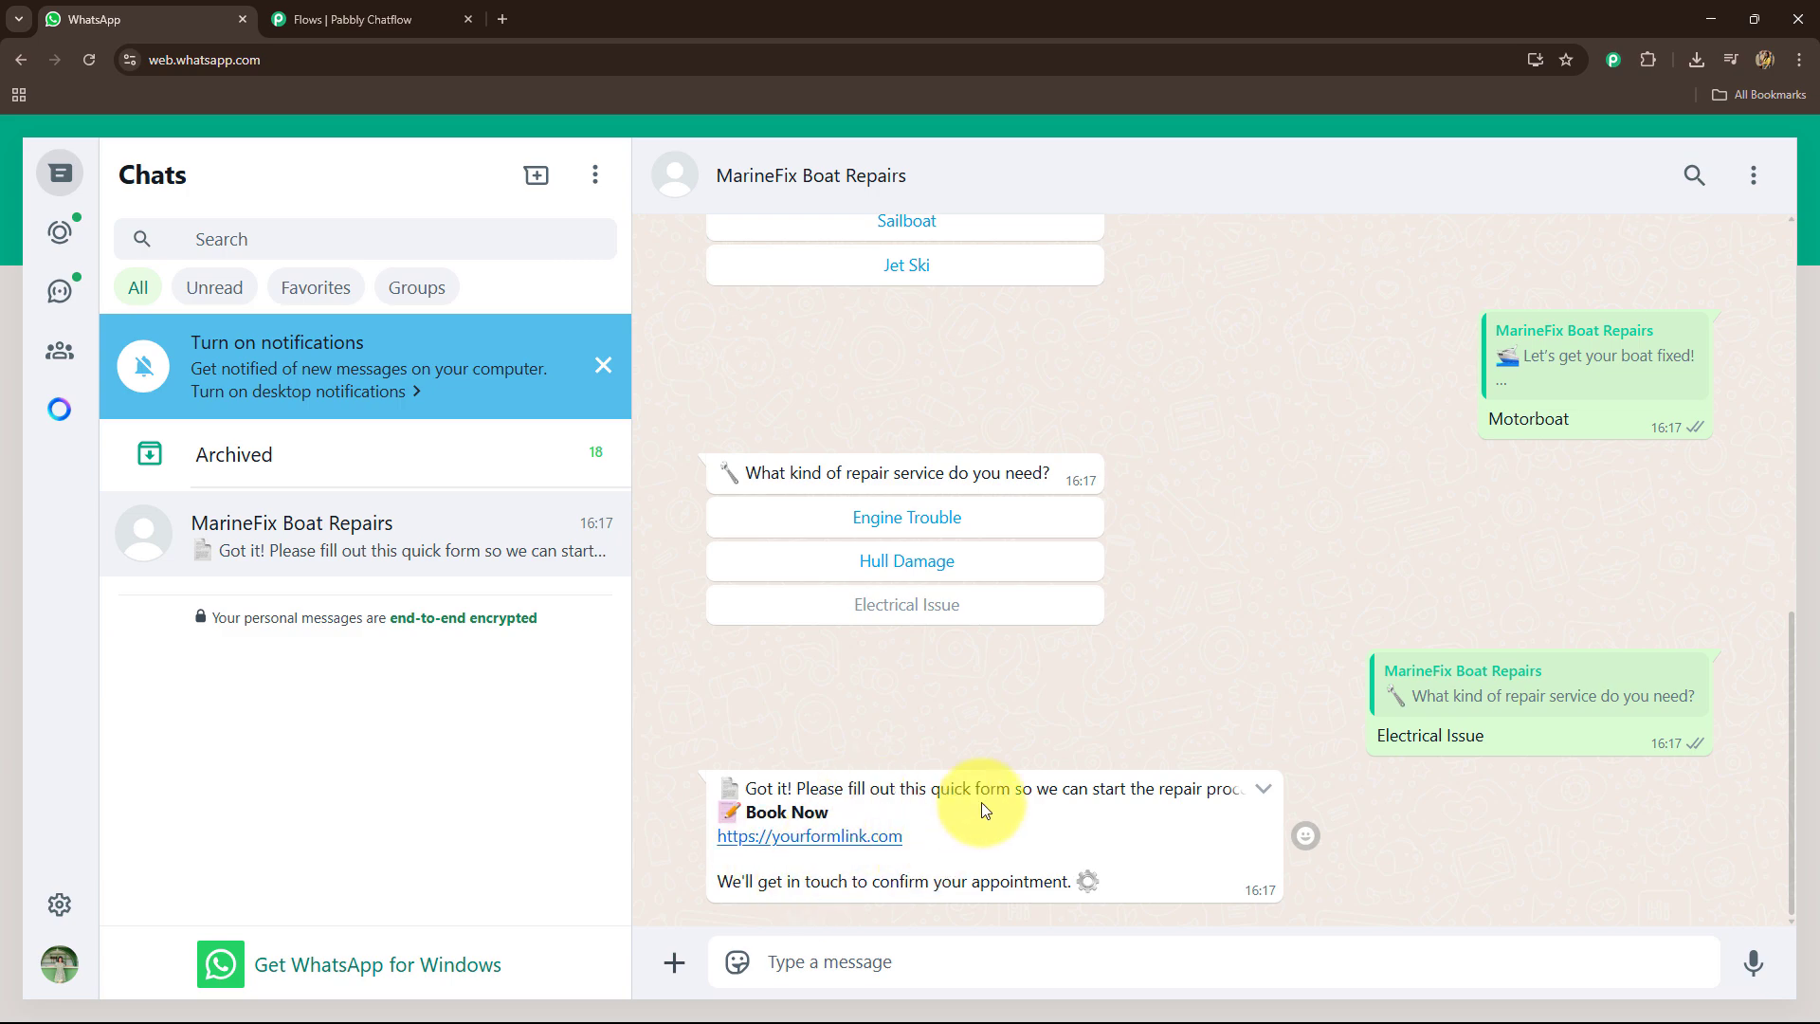
Choose View Pricing in the chatbot's earlier assistance menu, and answer the pricing message with Book Repair
{"action": "scroll", "coordinate": [981, 802], "scroll_direction": "up", "scroll_amount": 5}
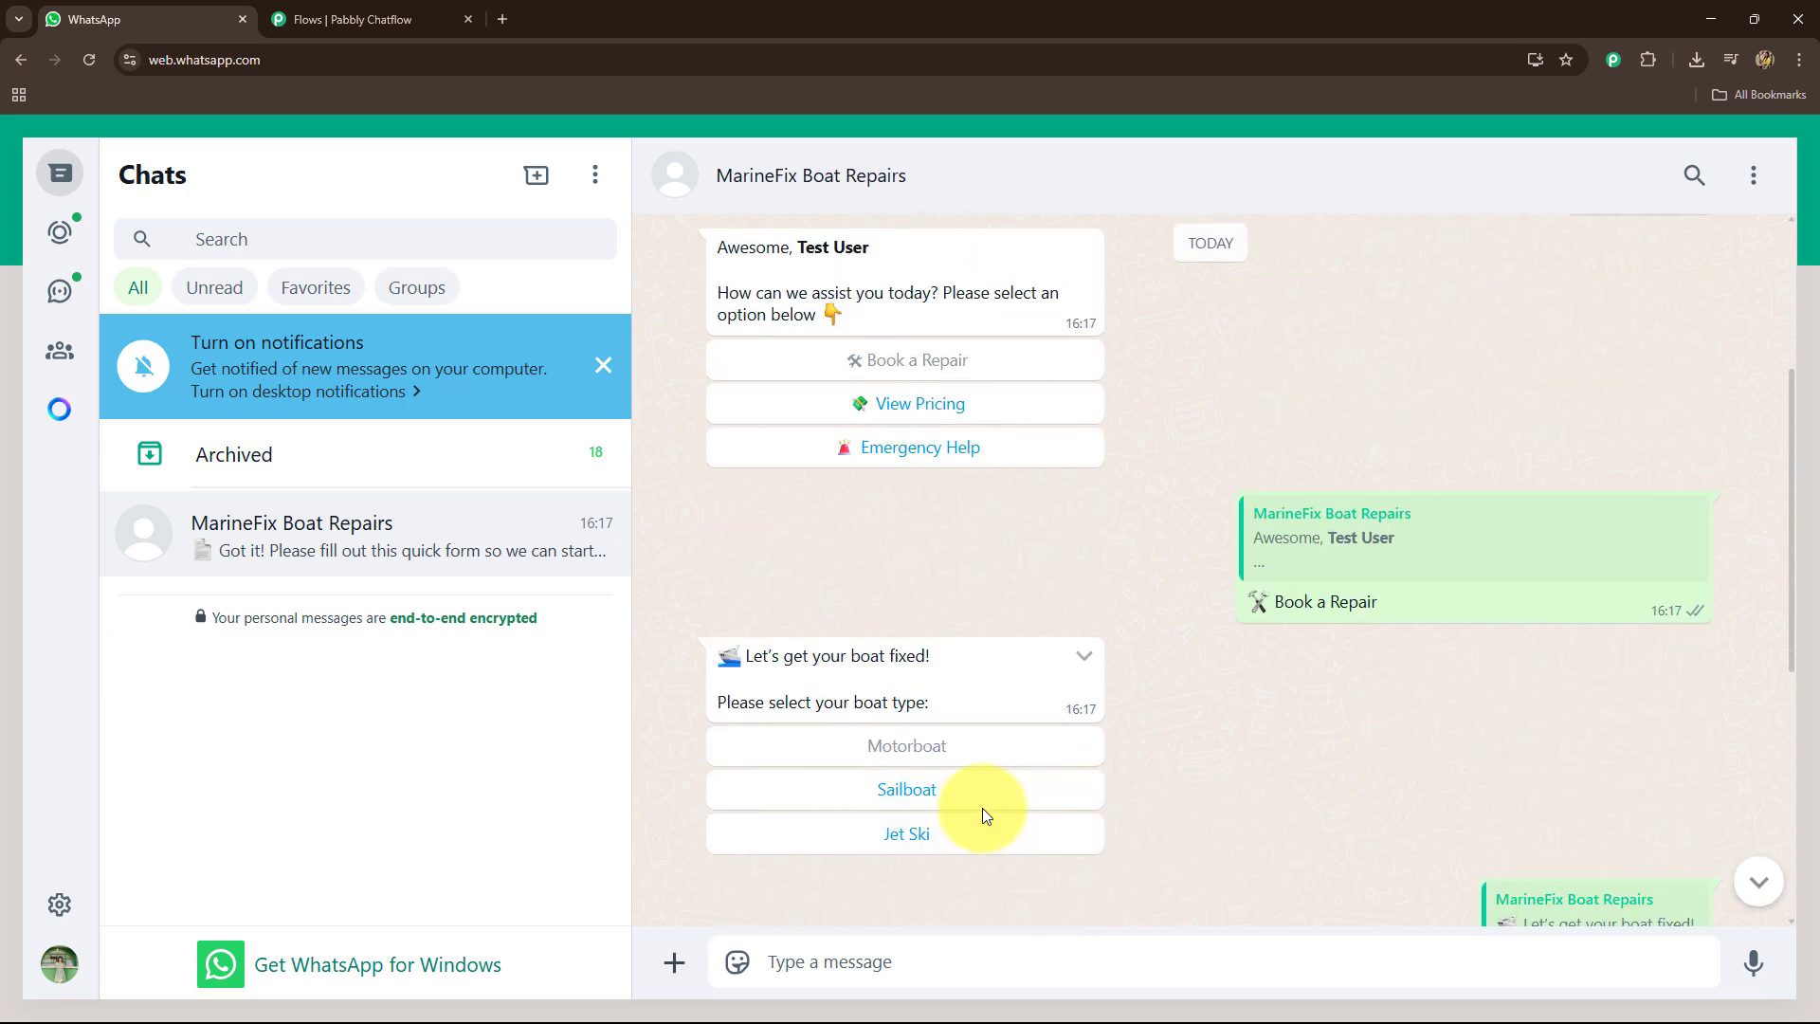
{"action": "left_click", "coordinate": [906, 403]}
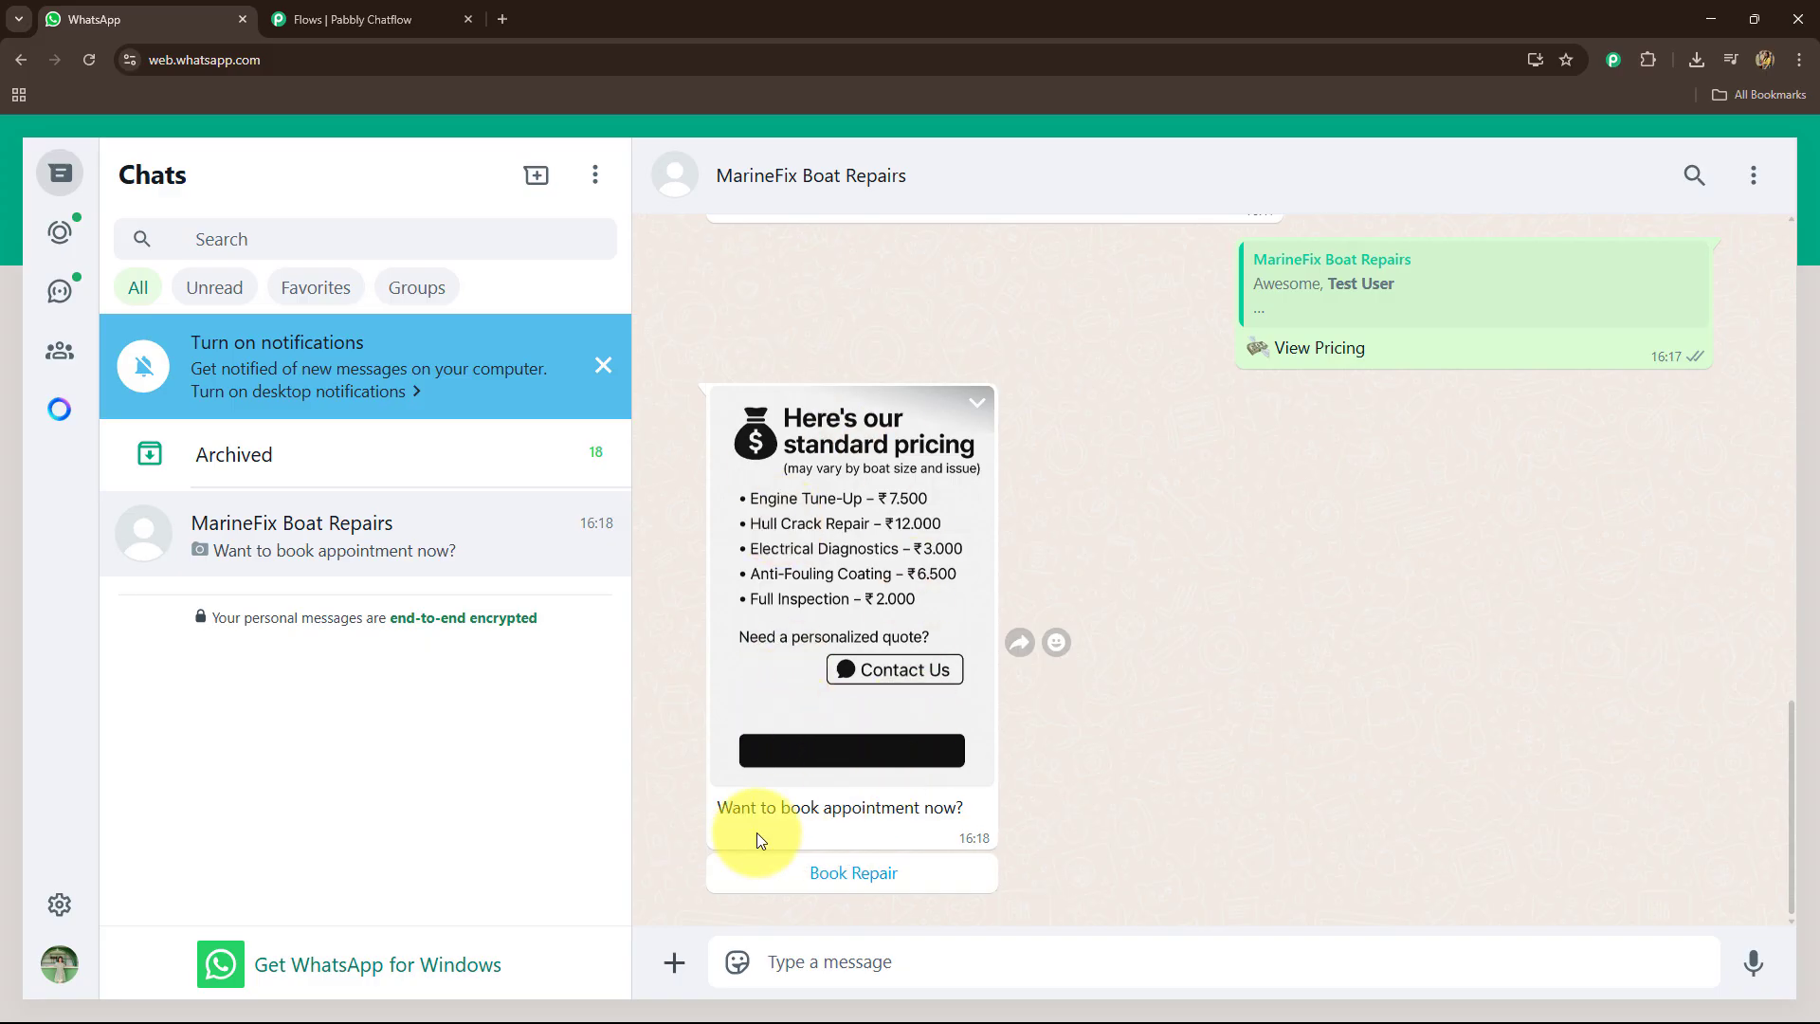
{"action": "left_click", "coordinate": [856, 873]}
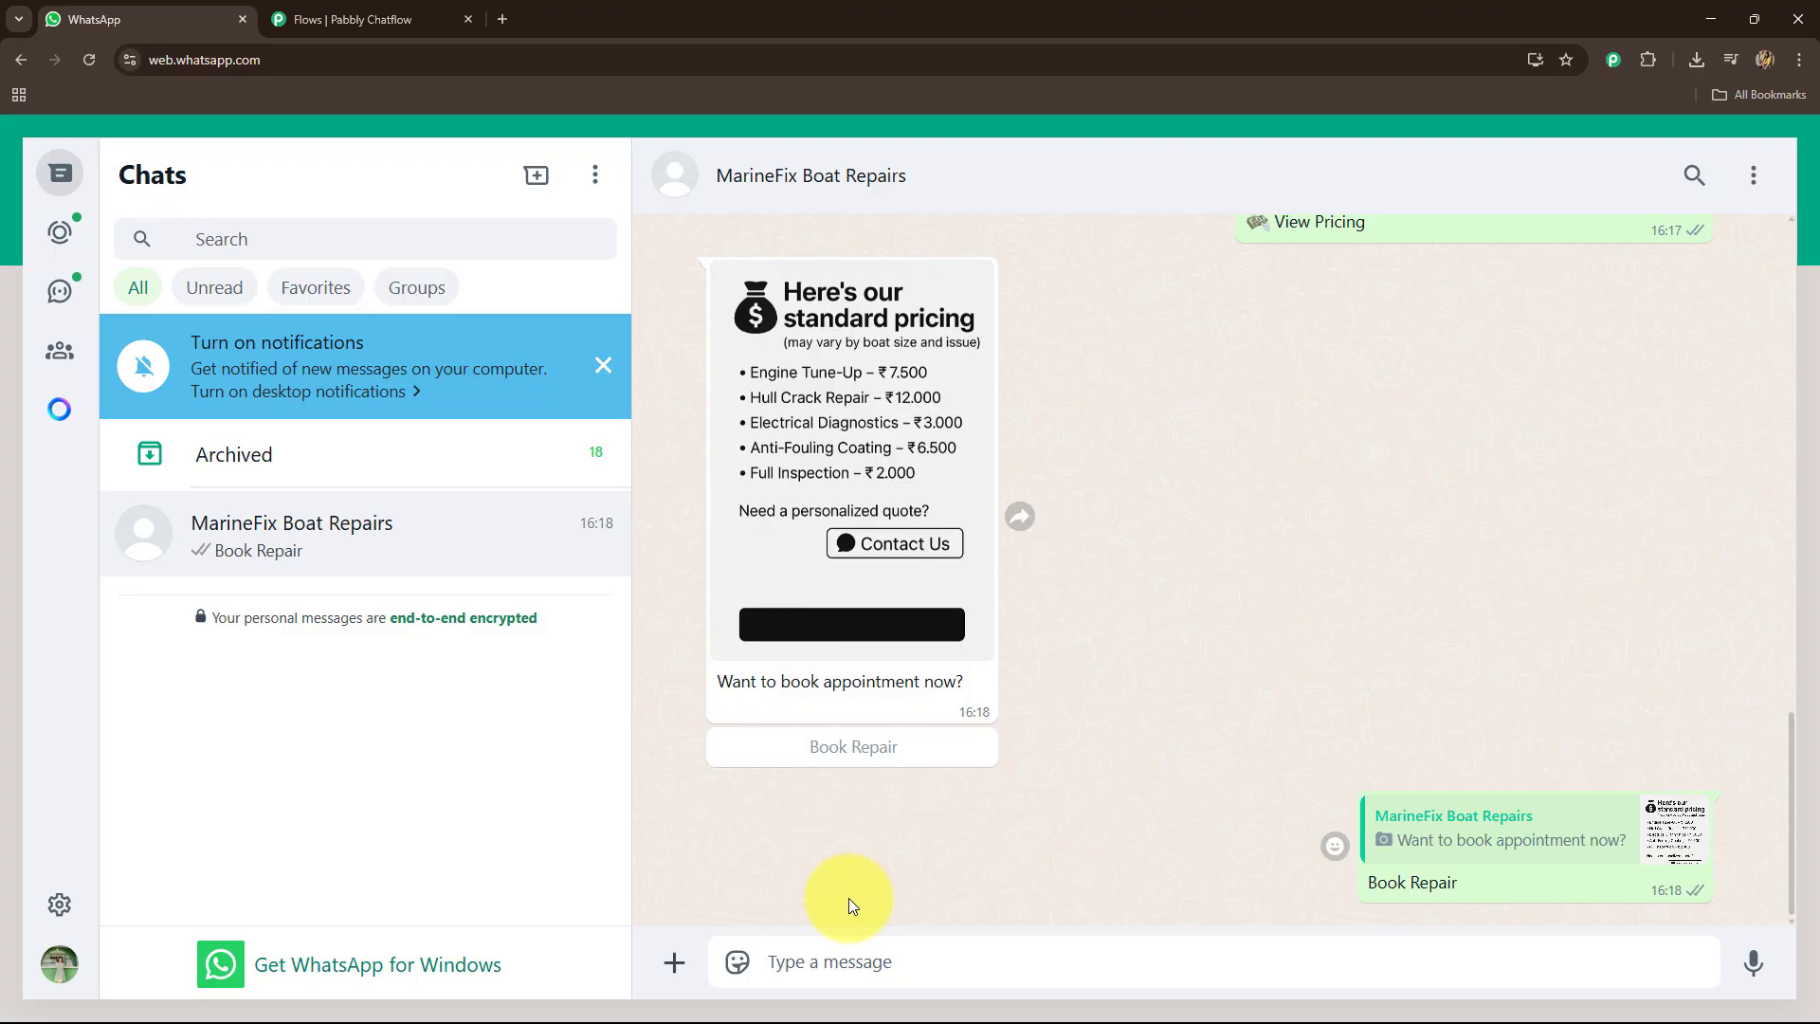
Choose Emergency Help in the chatbot's earlier assistance menu and look back over the conversation
{"action": "scroll", "coordinate": [853, 455], "scroll_direction": "up", "scroll_amount": 15}
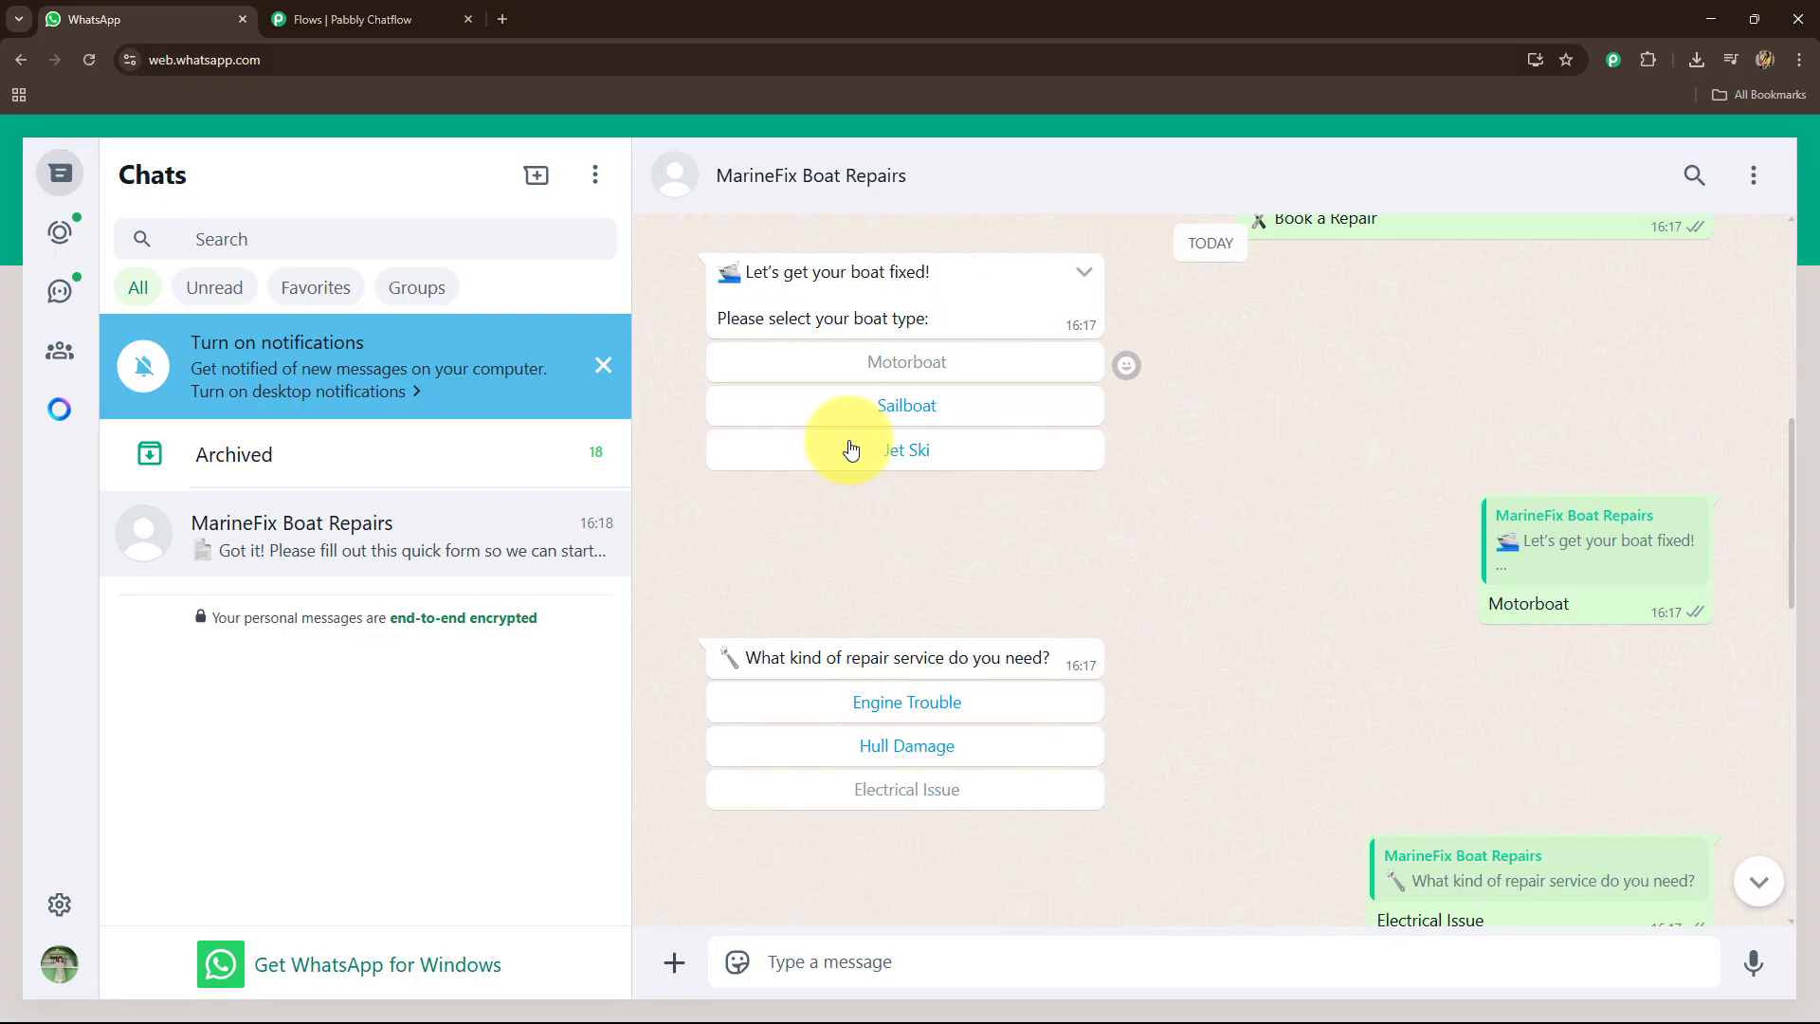
{"action": "left_click", "coordinate": [873, 447]}
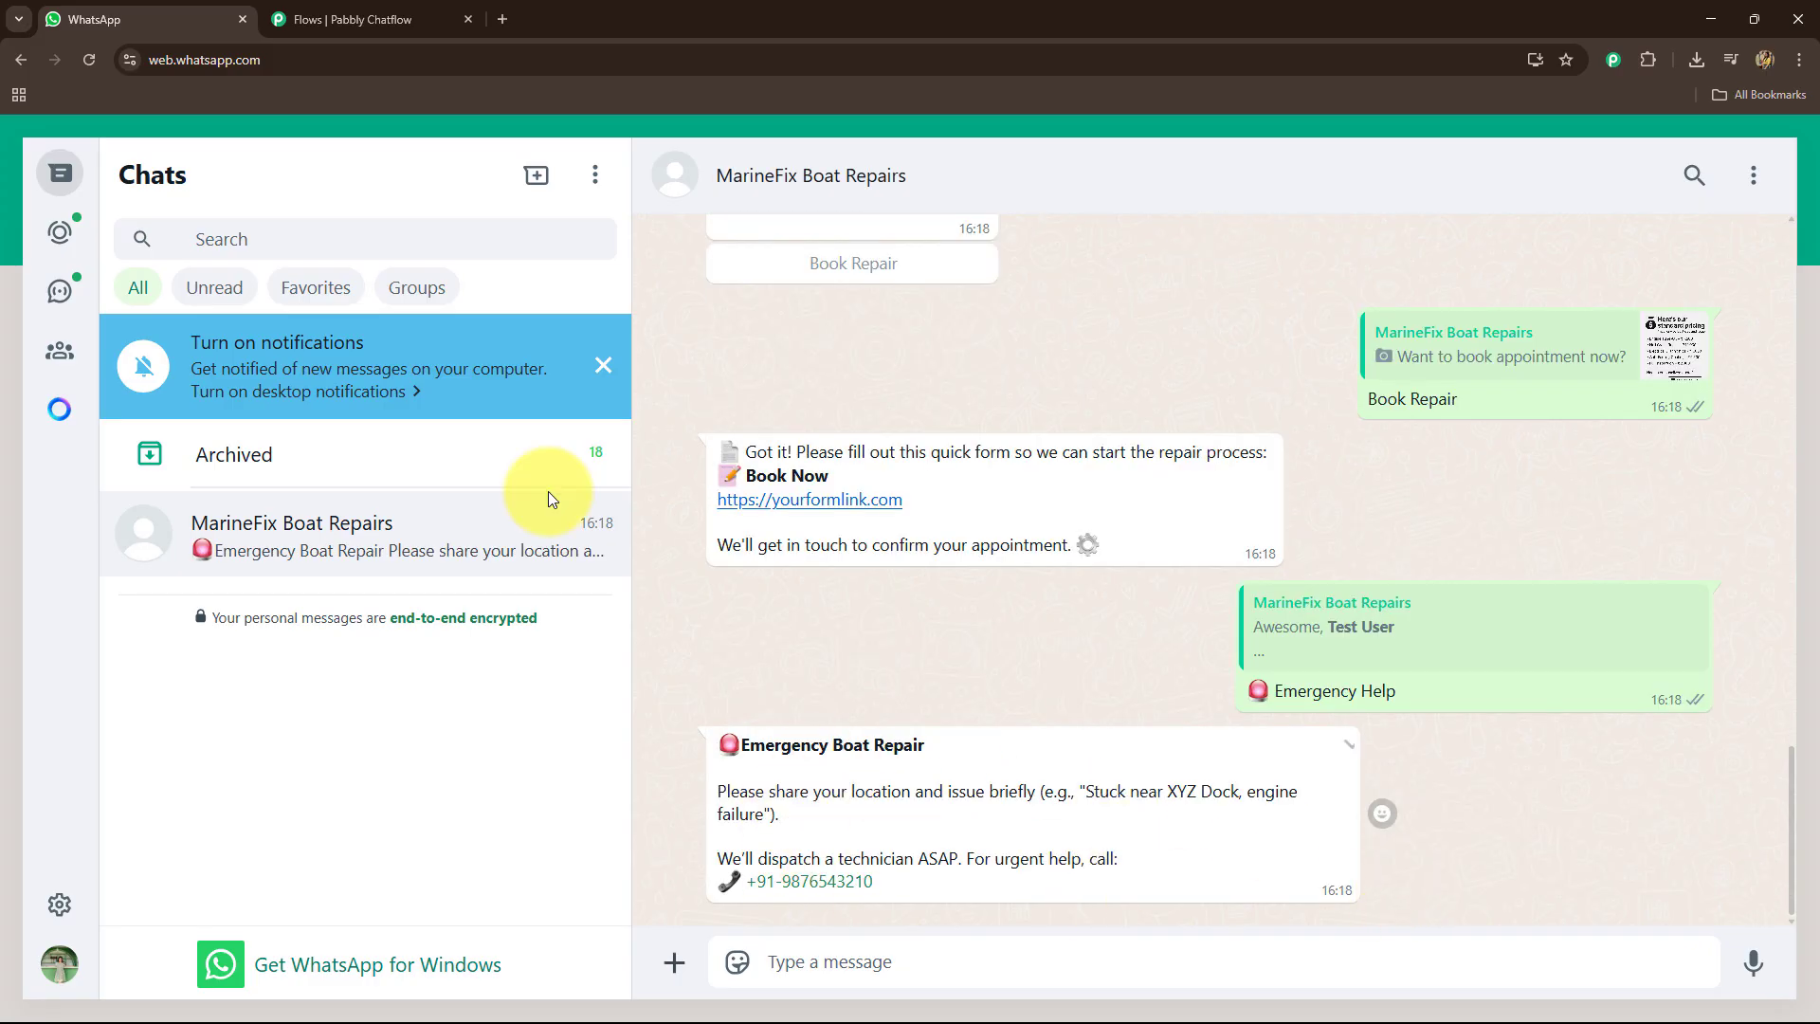
{"action": "scroll", "coordinate": [1248, 751], "scroll_direction": "up", "scroll_amount": 10}
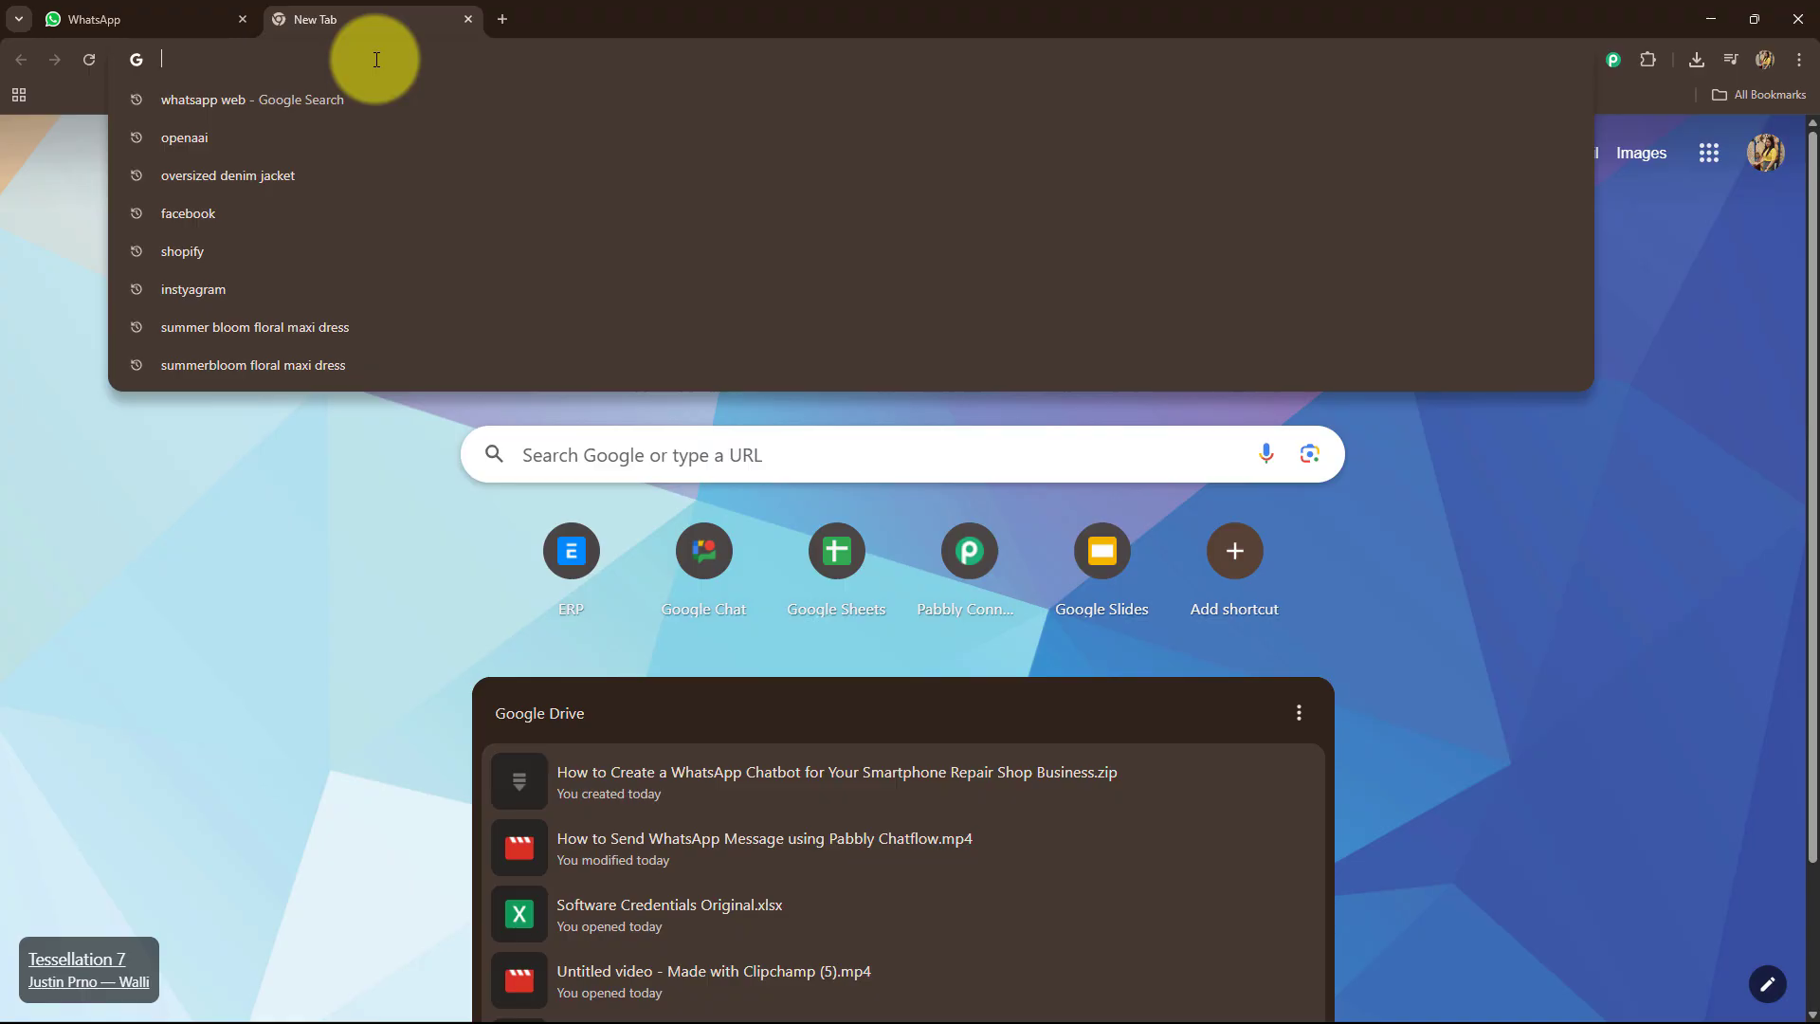
Open pabbly.com/chatflow in another browser tab and go through Sign In to the Pabbly account
{"action": "type", "text": "pabbly.com/chatflow"}
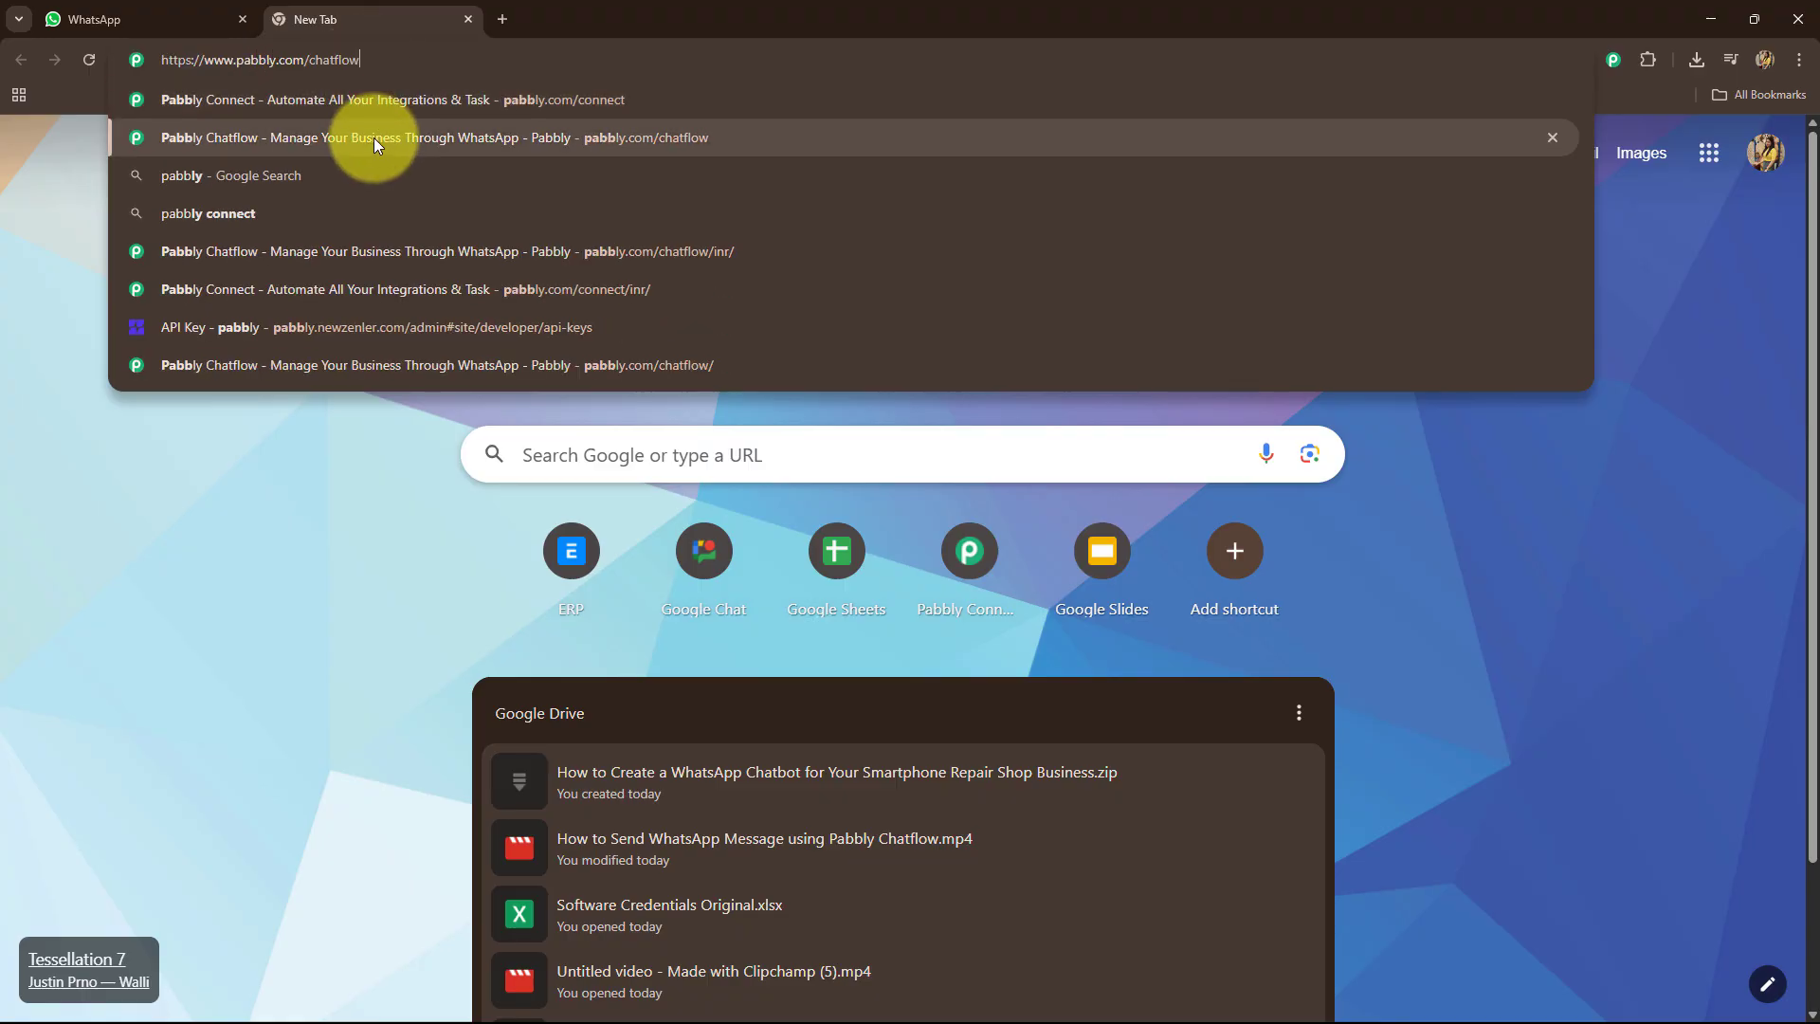
{"action": "left_click", "coordinate": [373, 139]}
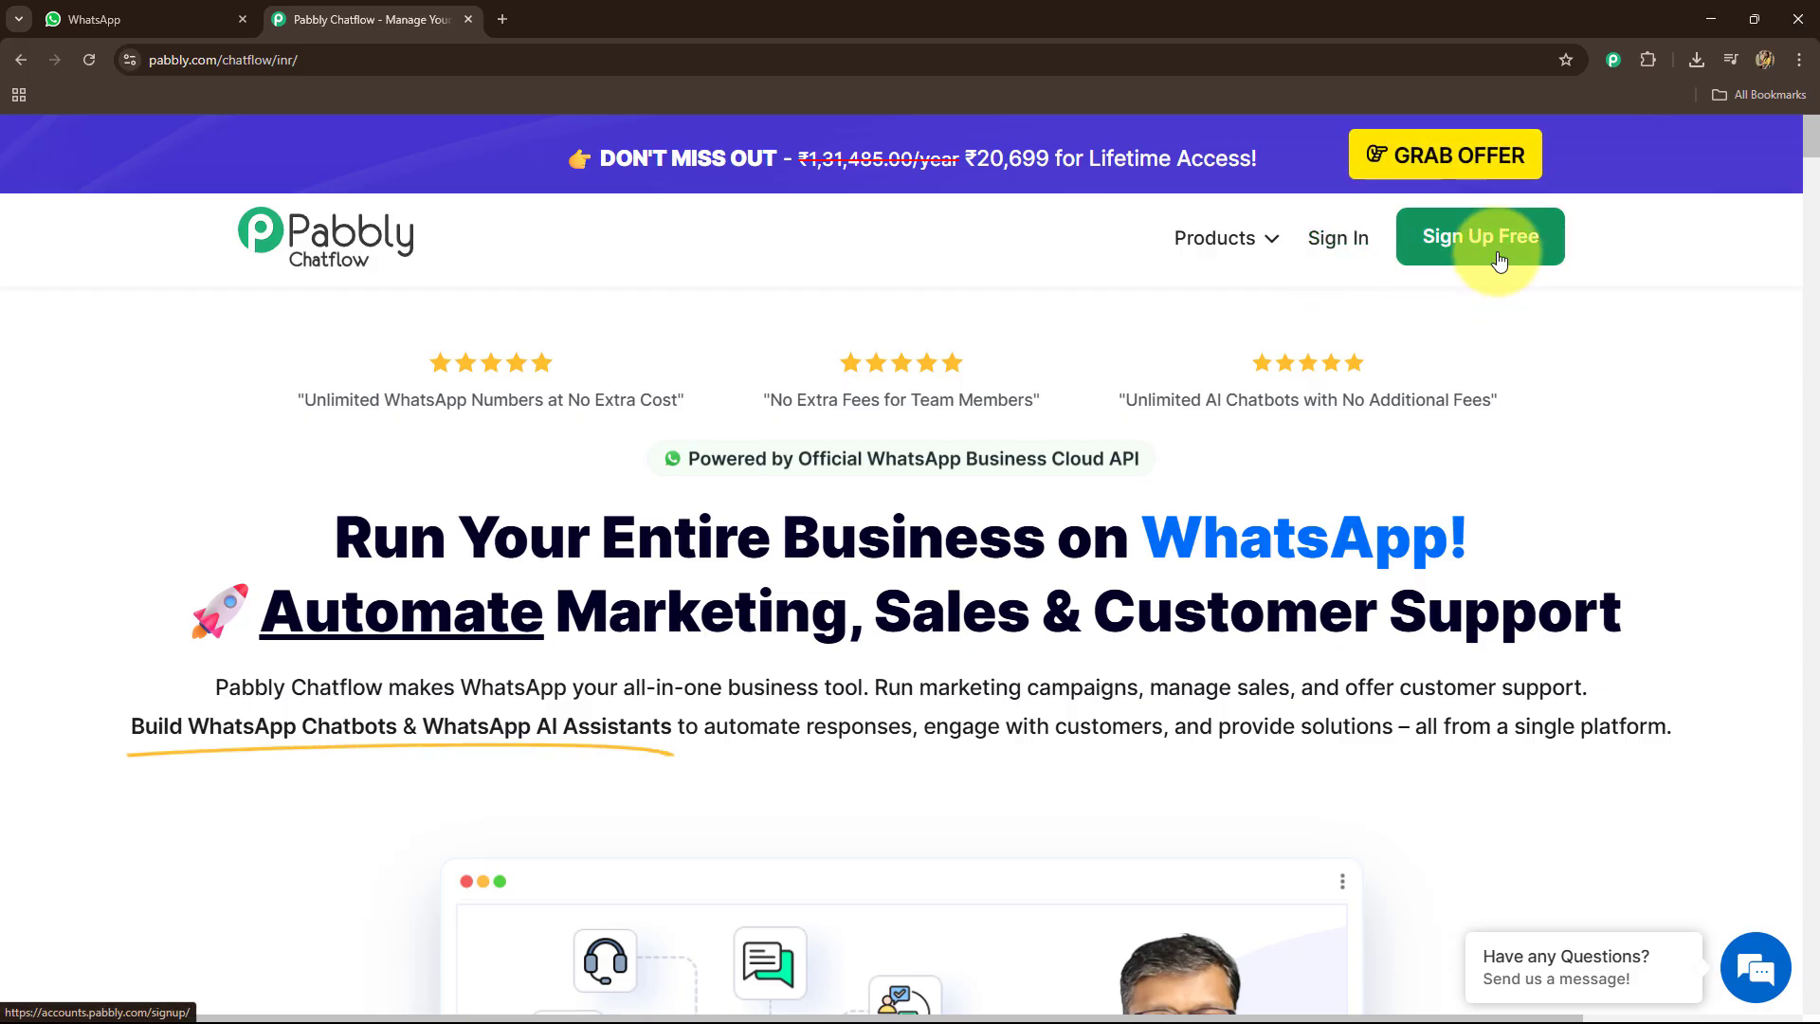
{"action": "left_click_drag", "start_coordinate": [142, 516], "coordinate": [1787, 621]}
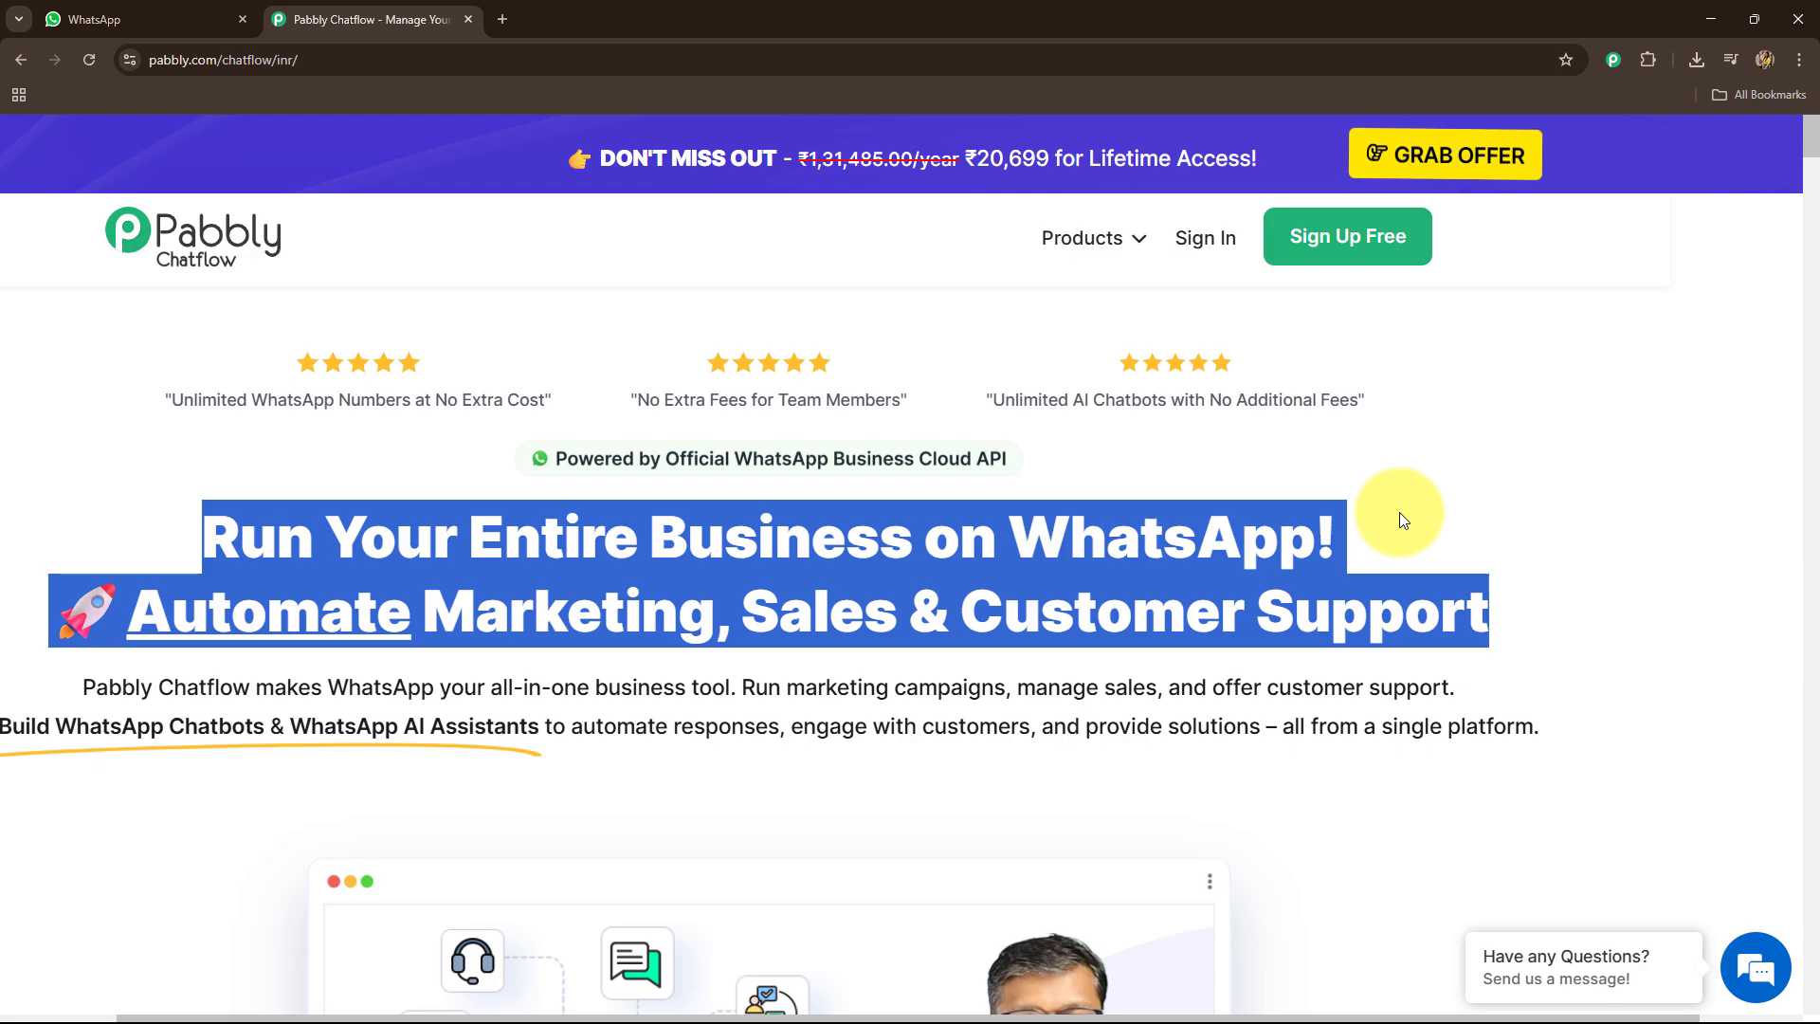
{"action": "scroll", "coordinate": [779, 481], "scroll_direction": "down", "scroll_amount": 4}
{"action": "scroll", "coordinate": [779, 482], "scroll_direction": "up", "scroll_amount": 4}
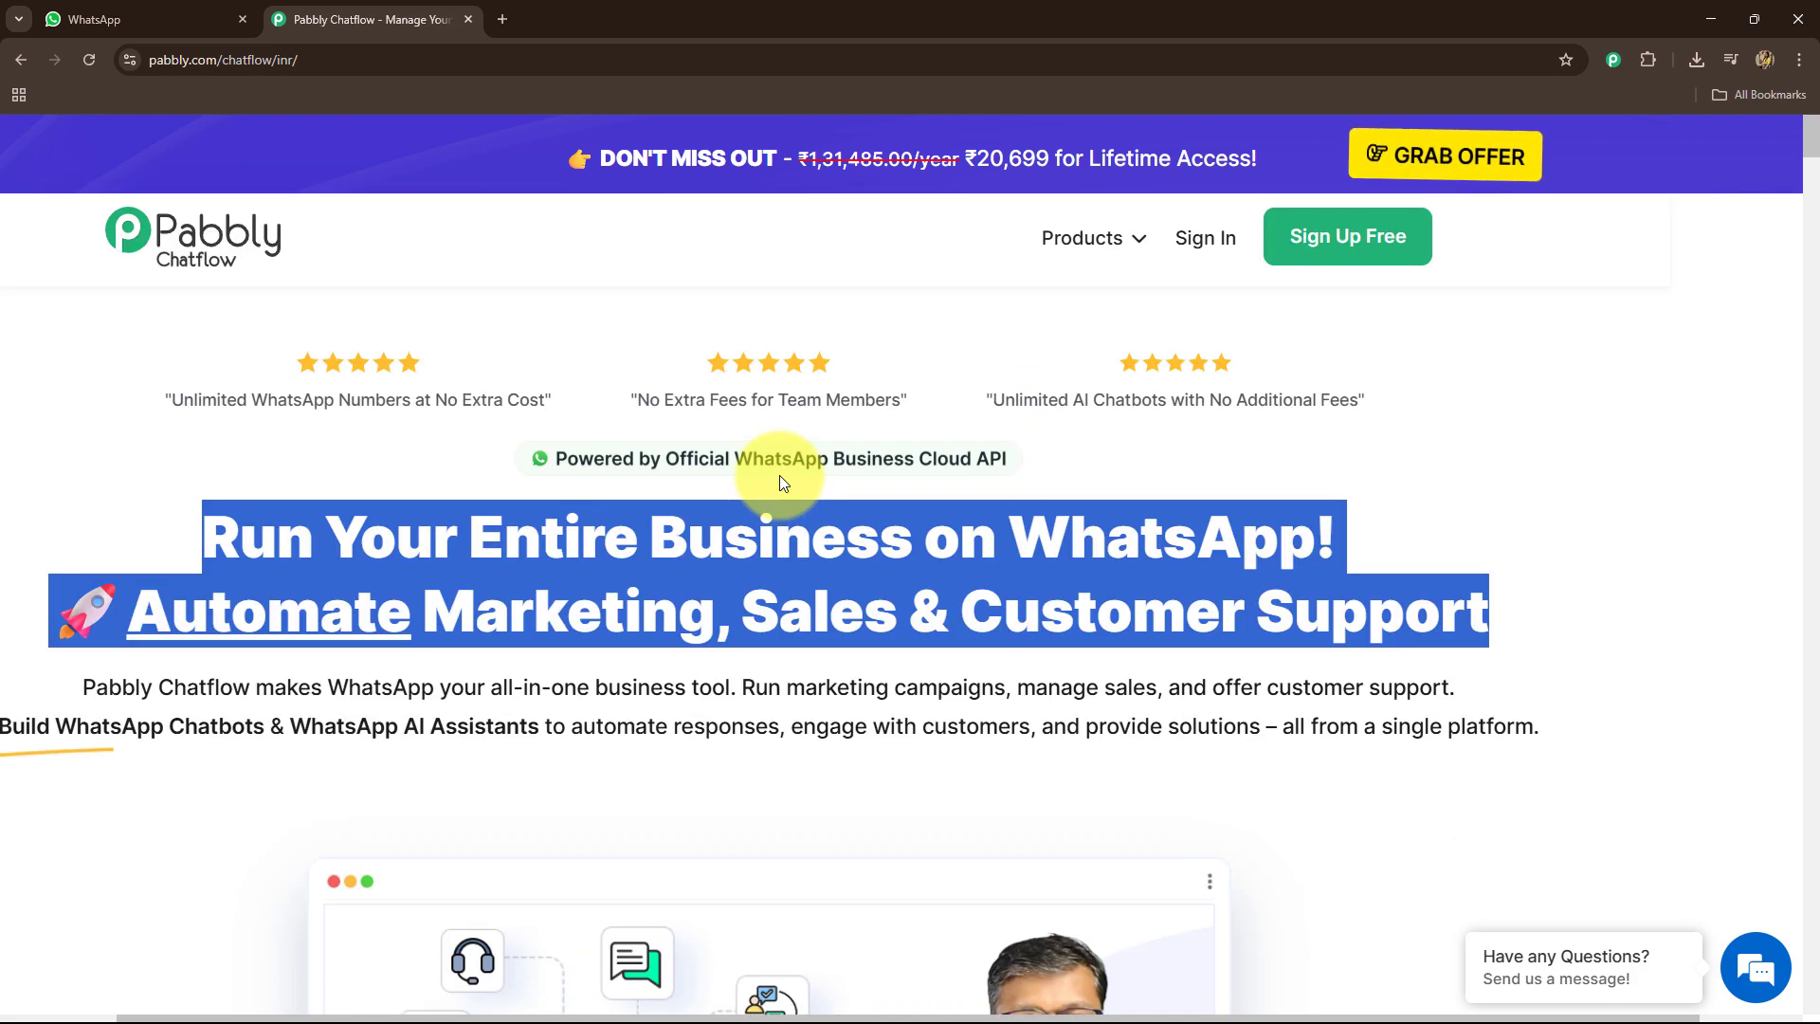
{"action": "left_click", "coordinate": [1207, 244]}
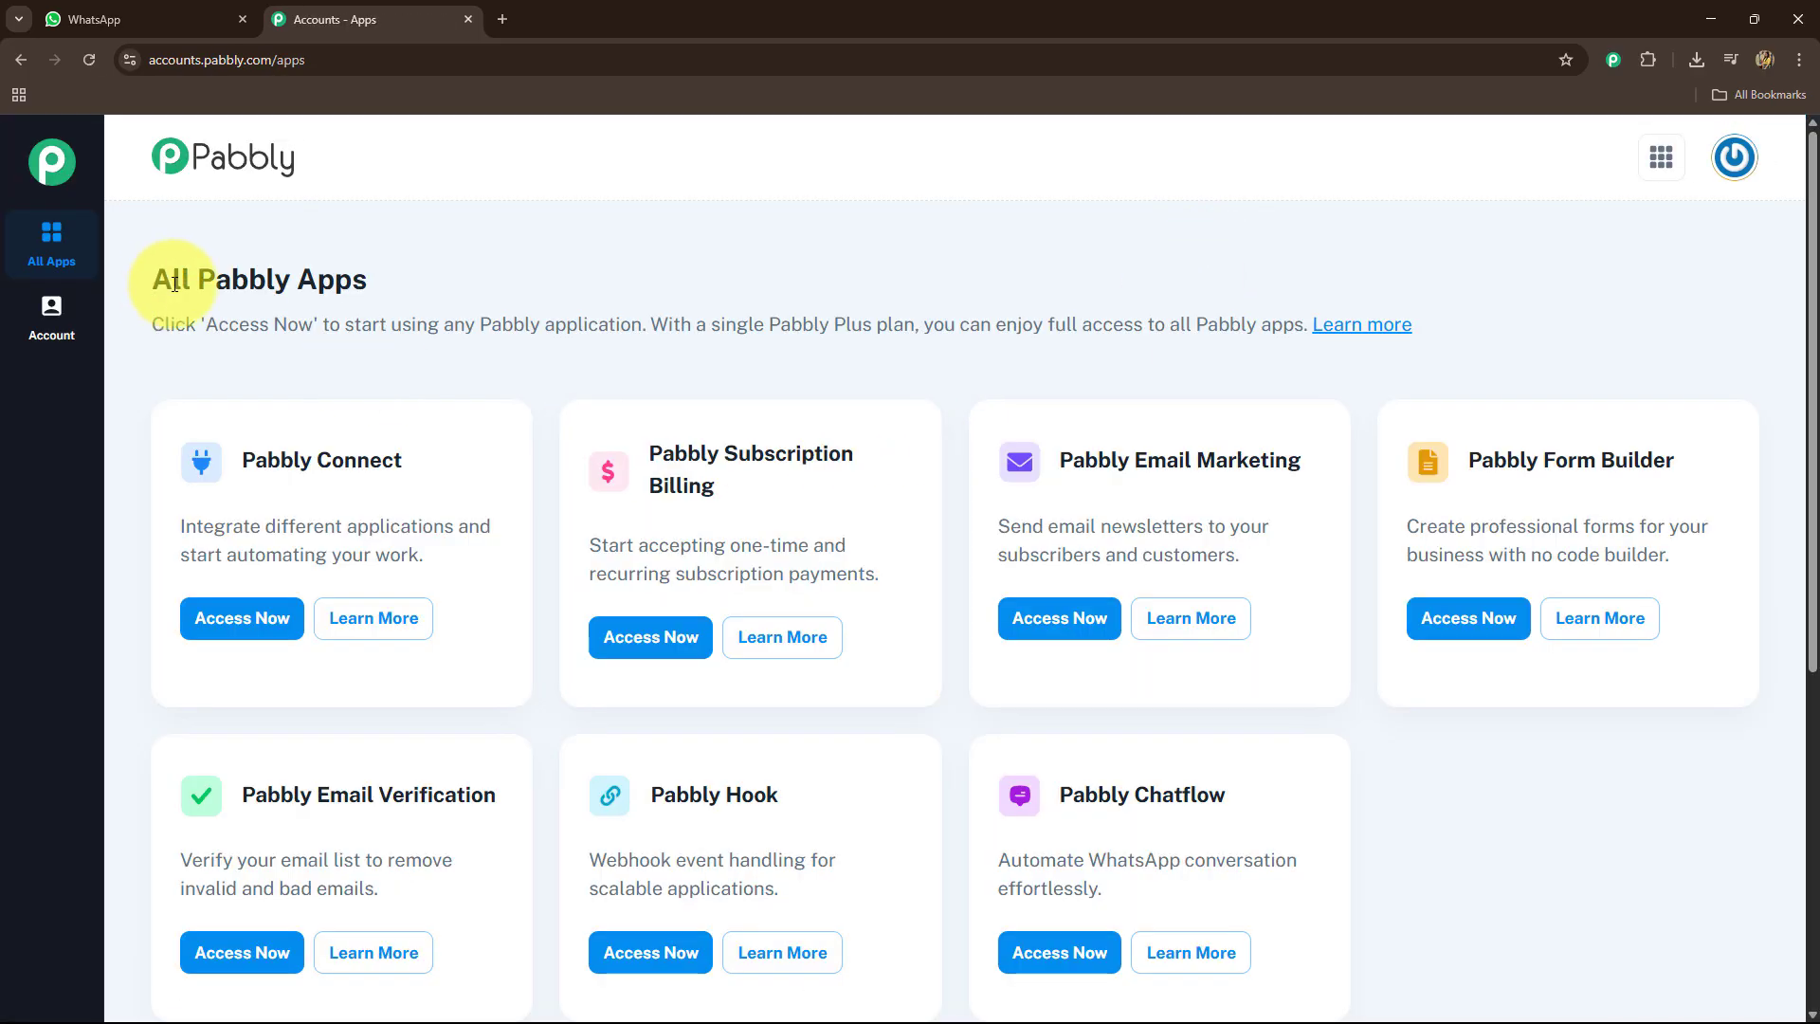
Access Pabbly Chatflow from the All Pabbly Apps page
{"action": "left_click_drag", "start_coordinate": [174, 283], "coordinate": [481, 285]}
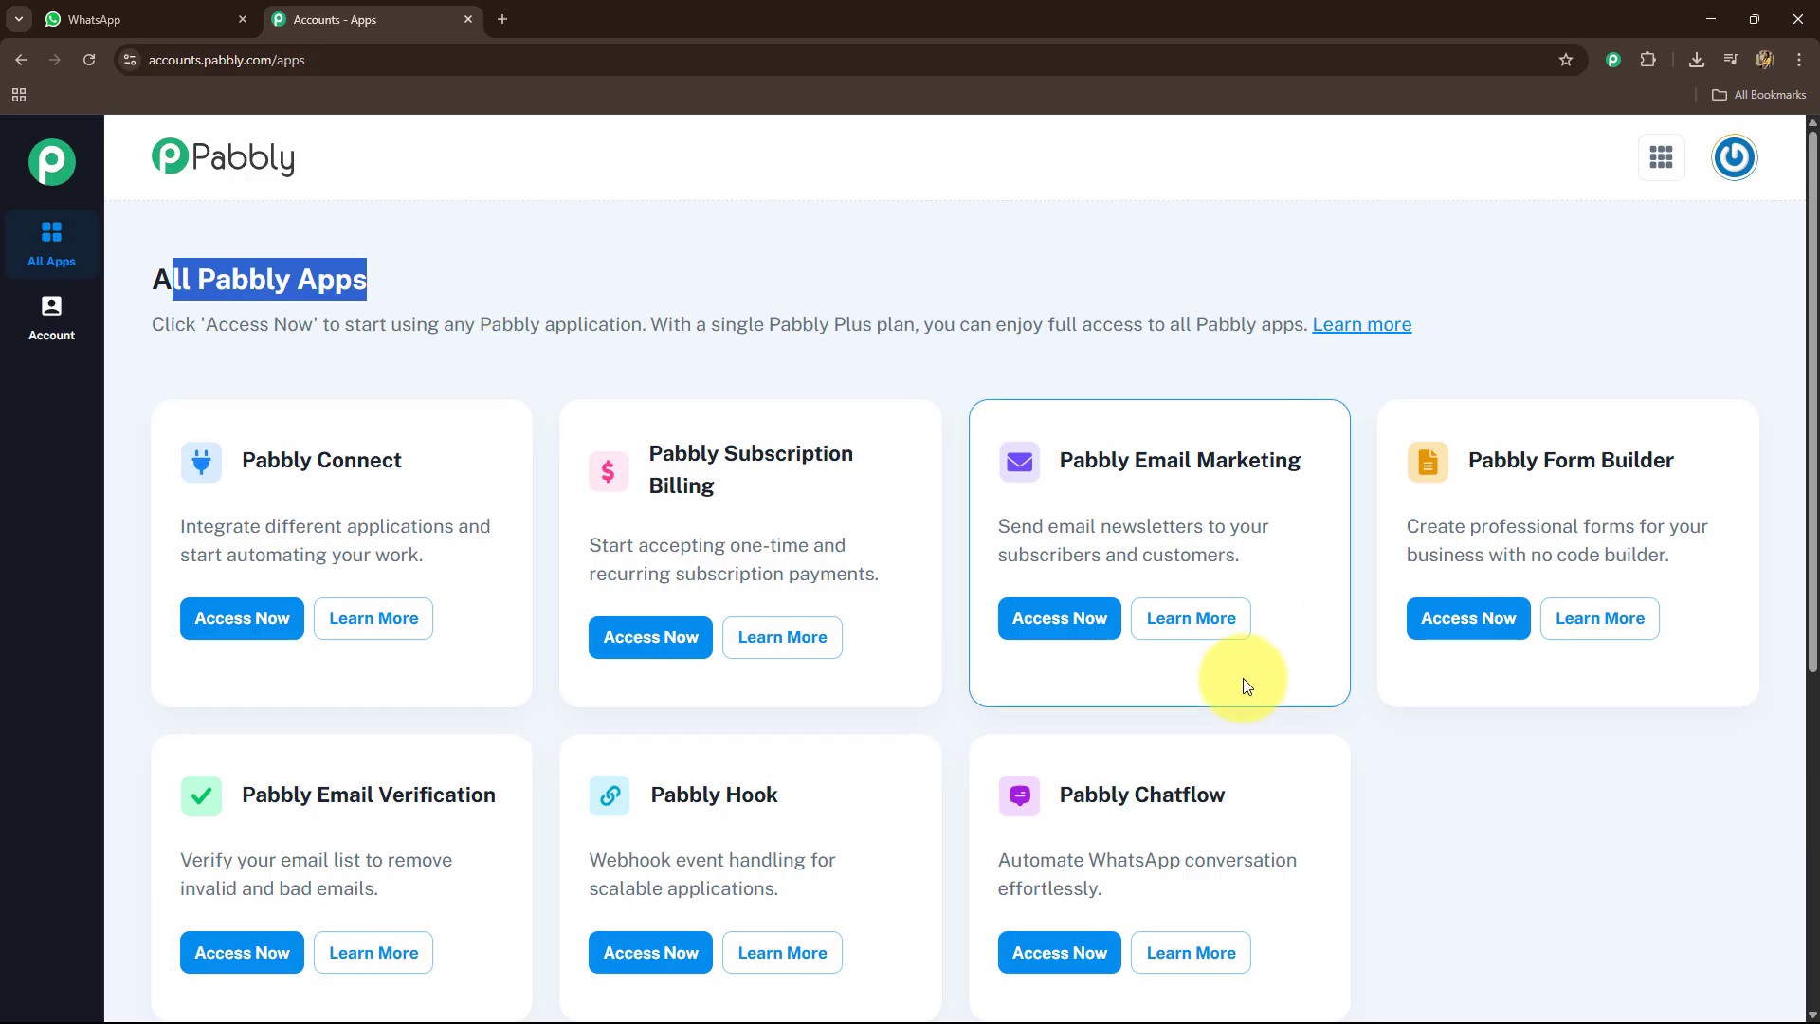
{"action": "scroll", "coordinate": [1401, 763], "scroll_direction": "down", "scroll_amount": 4}
{"action": "left_click_drag", "start_coordinate": [1065, 417], "coordinate": [1262, 432]}
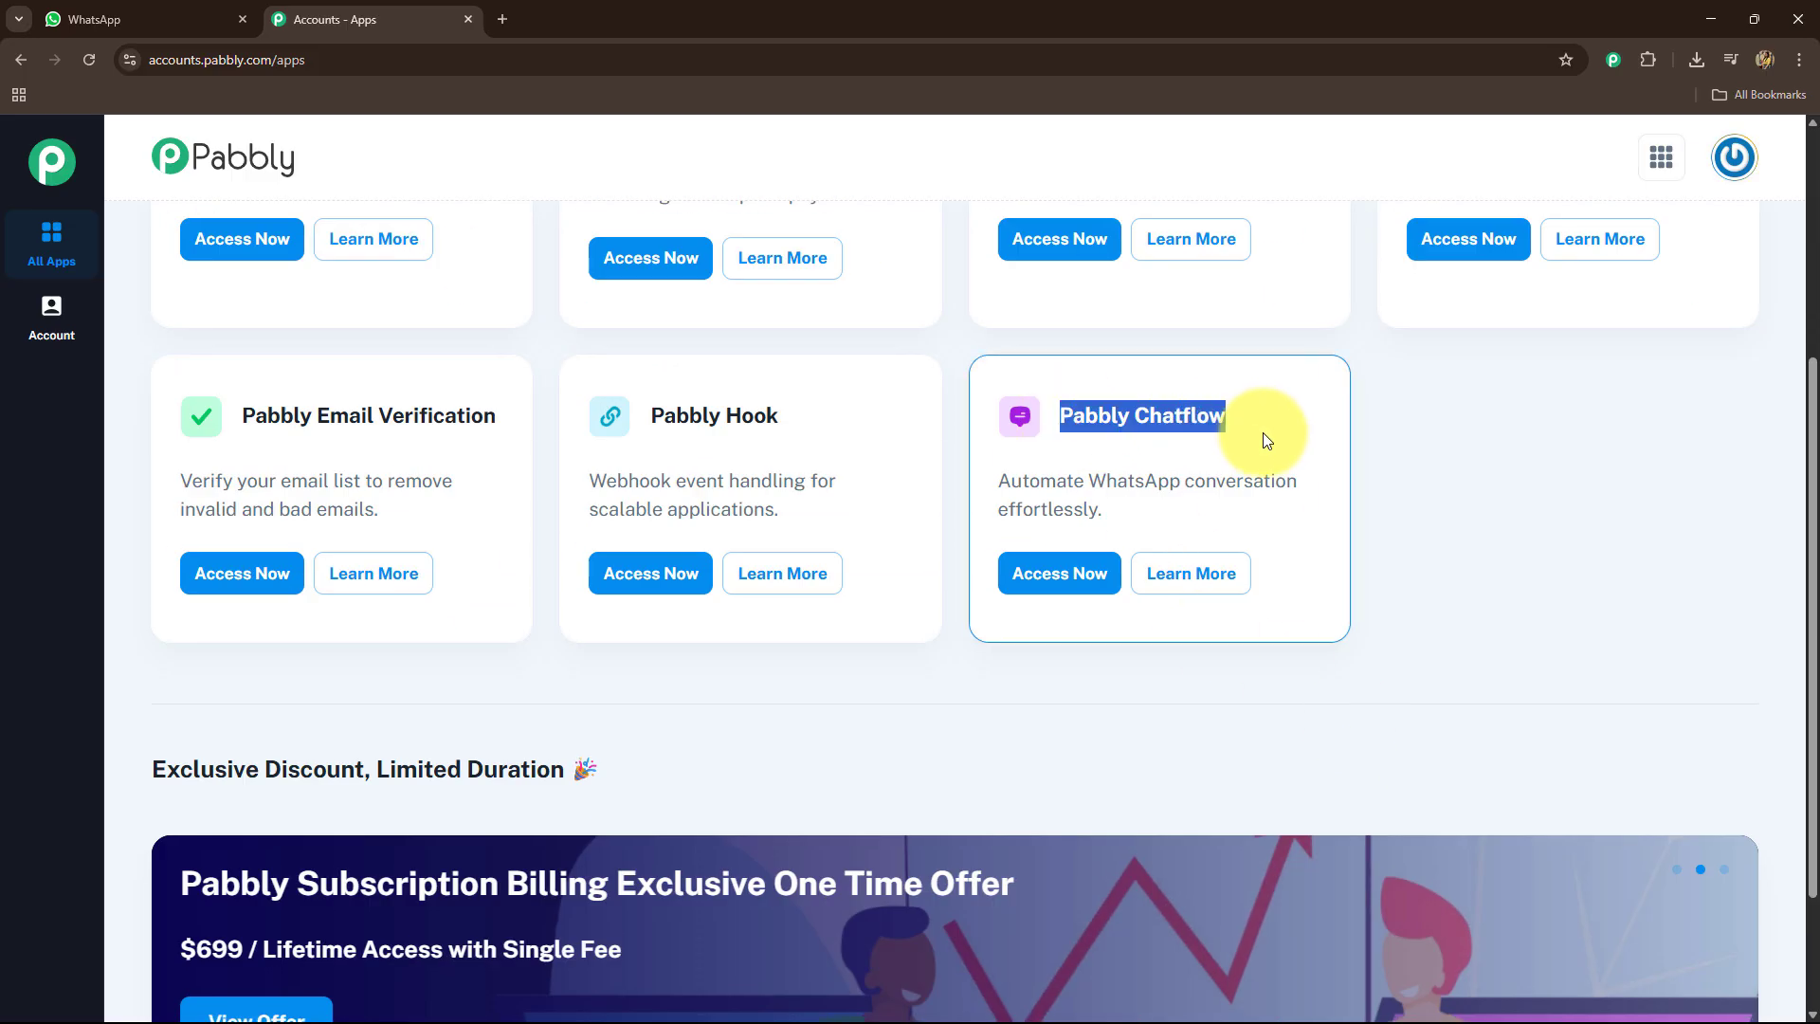
{"action": "left_click", "coordinate": [1092, 580]}
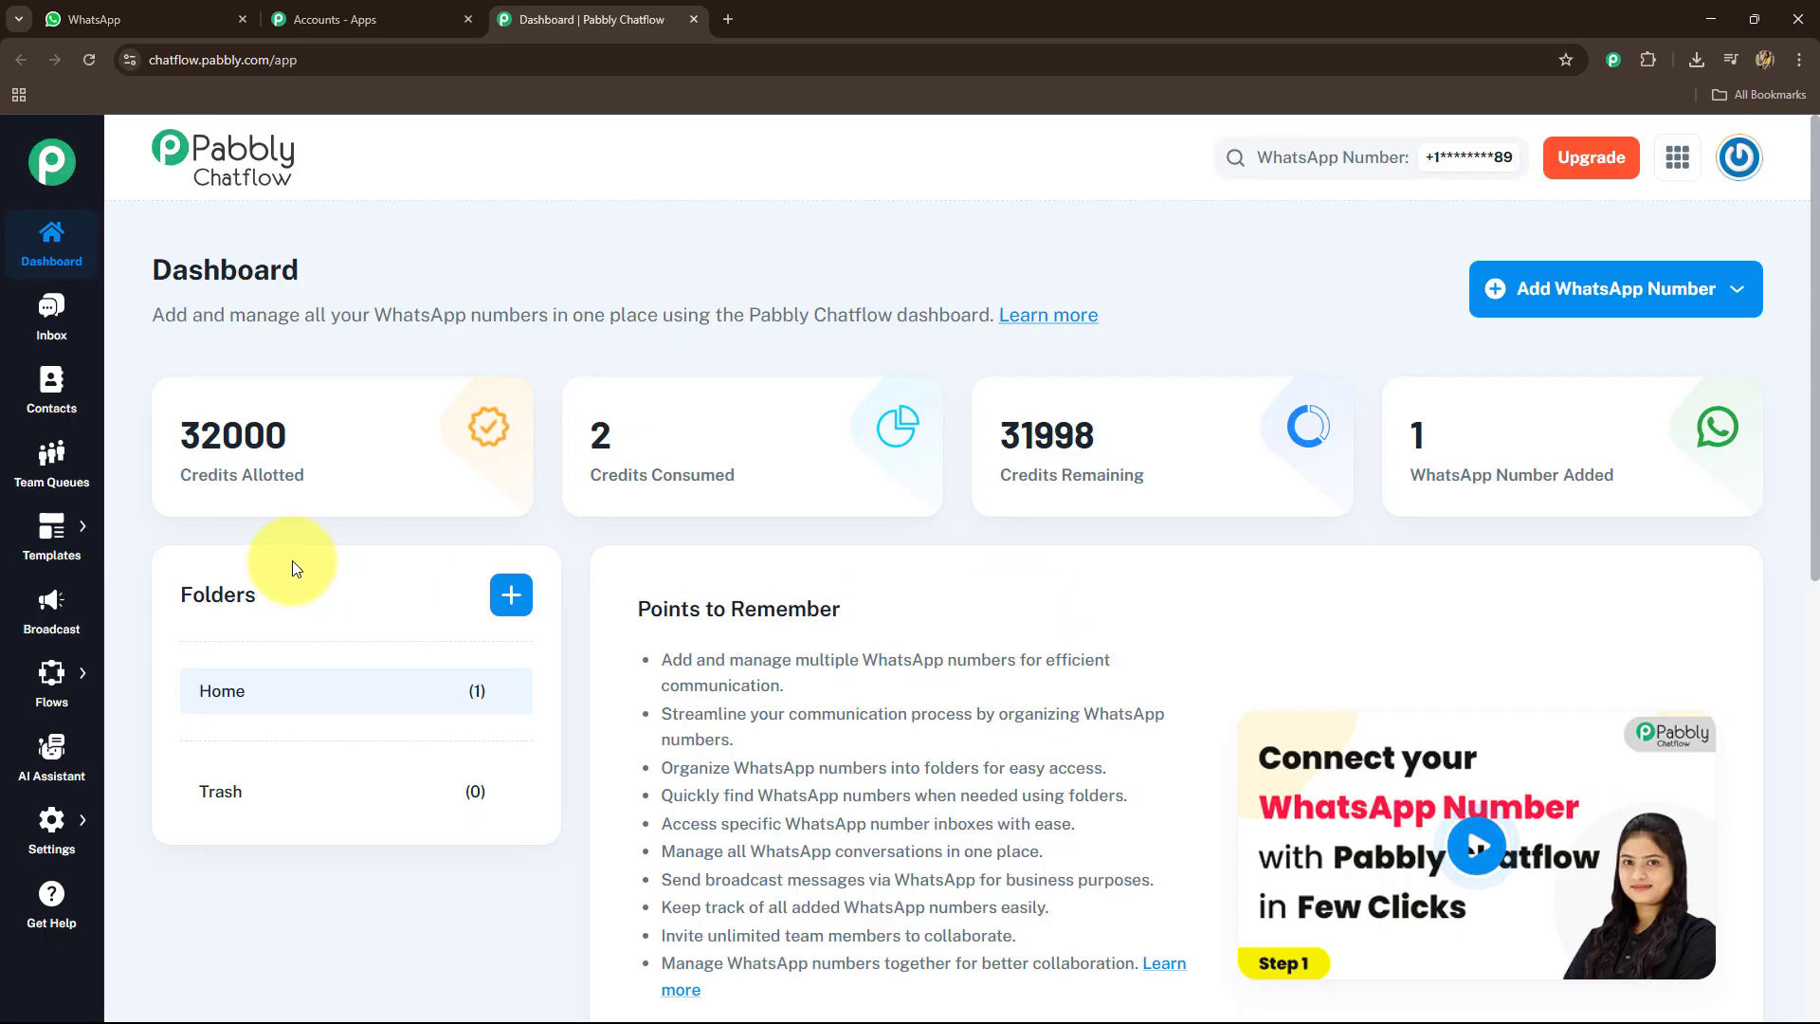
Examine the dashboard's credit and WhatsApp number statistics and the connection options for adding a WhatsApp number
{"action": "mouse_move", "coordinate": [244, 508]}
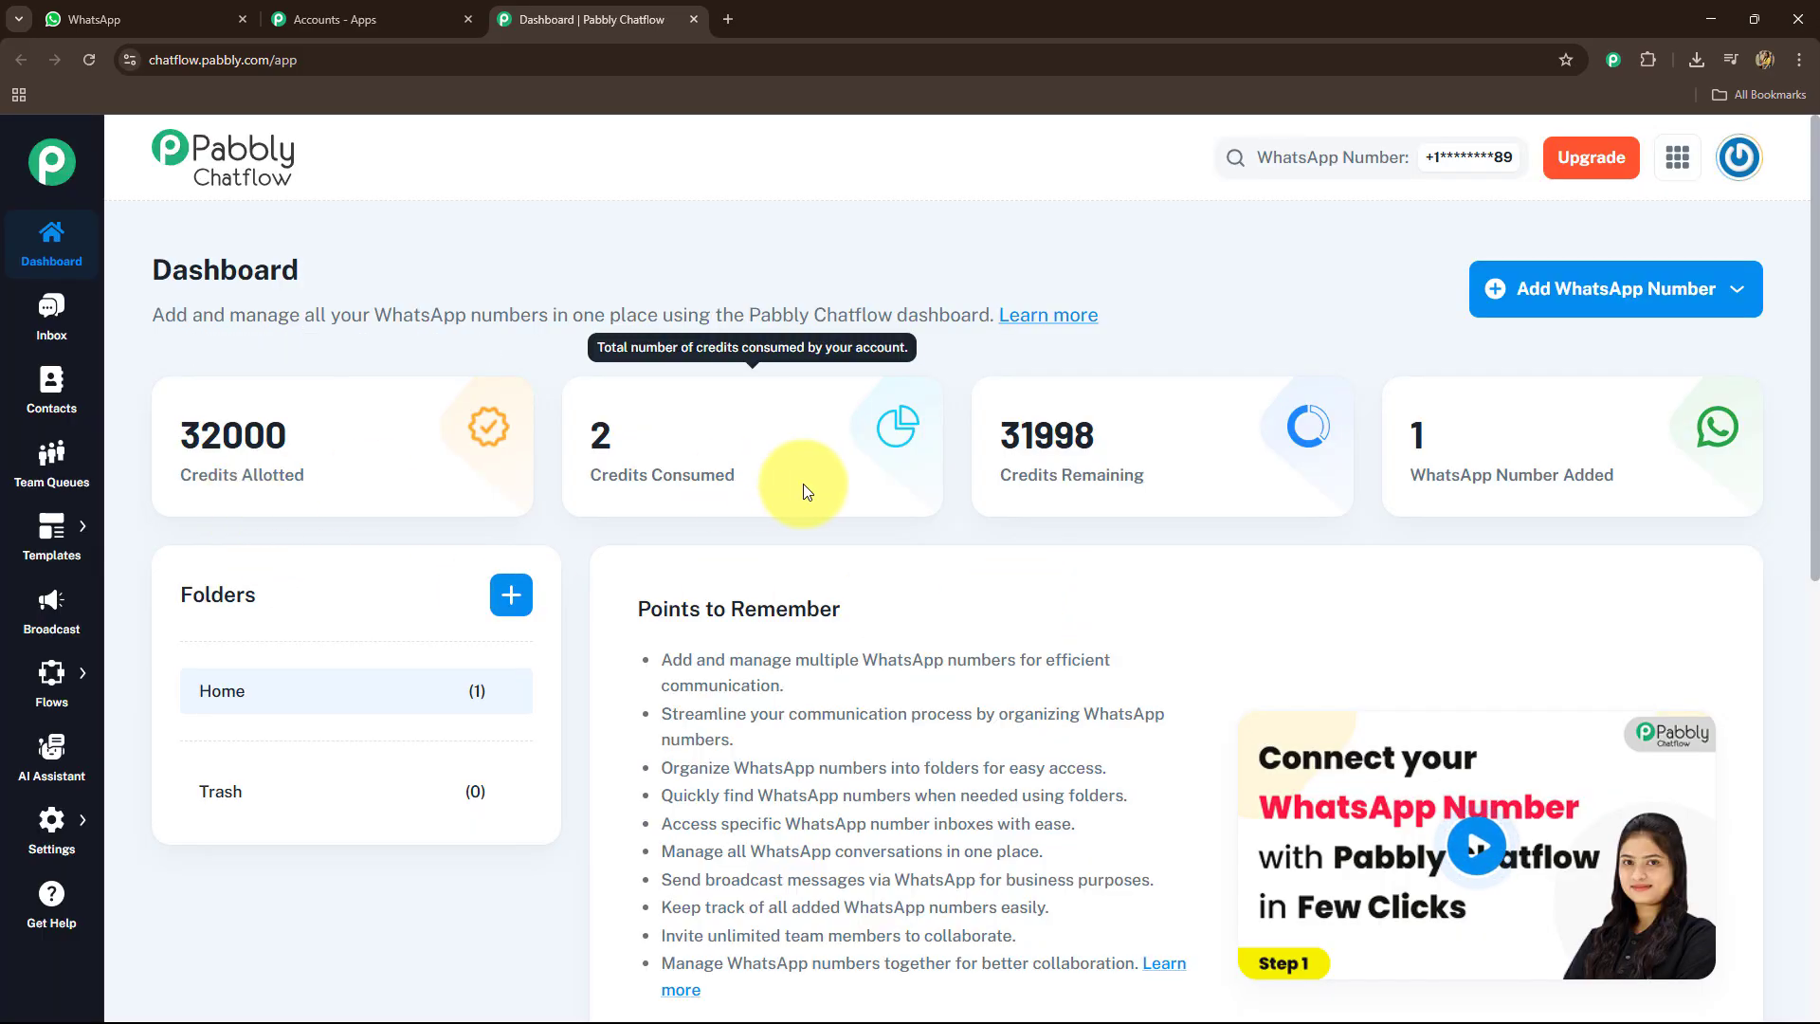
{"action": "mouse_move", "coordinate": [1179, 488]}
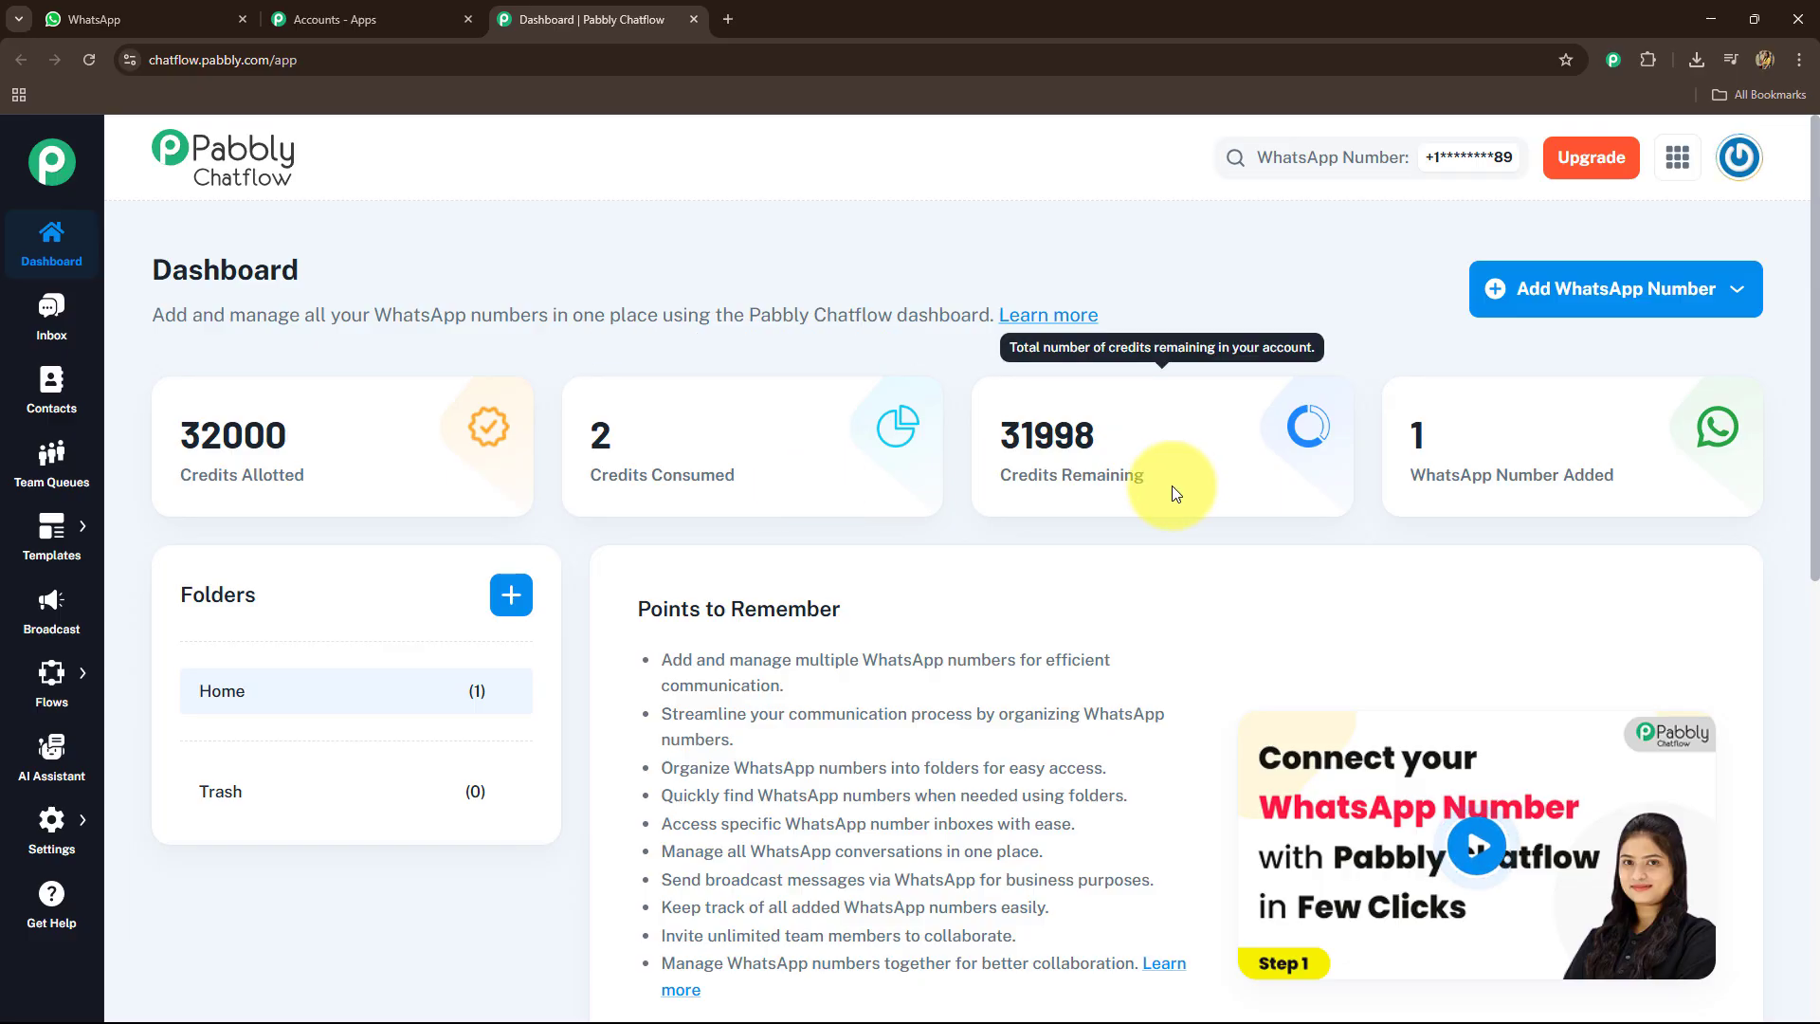
{"action": "mouse_move", "coordinate": [1486, 495]}
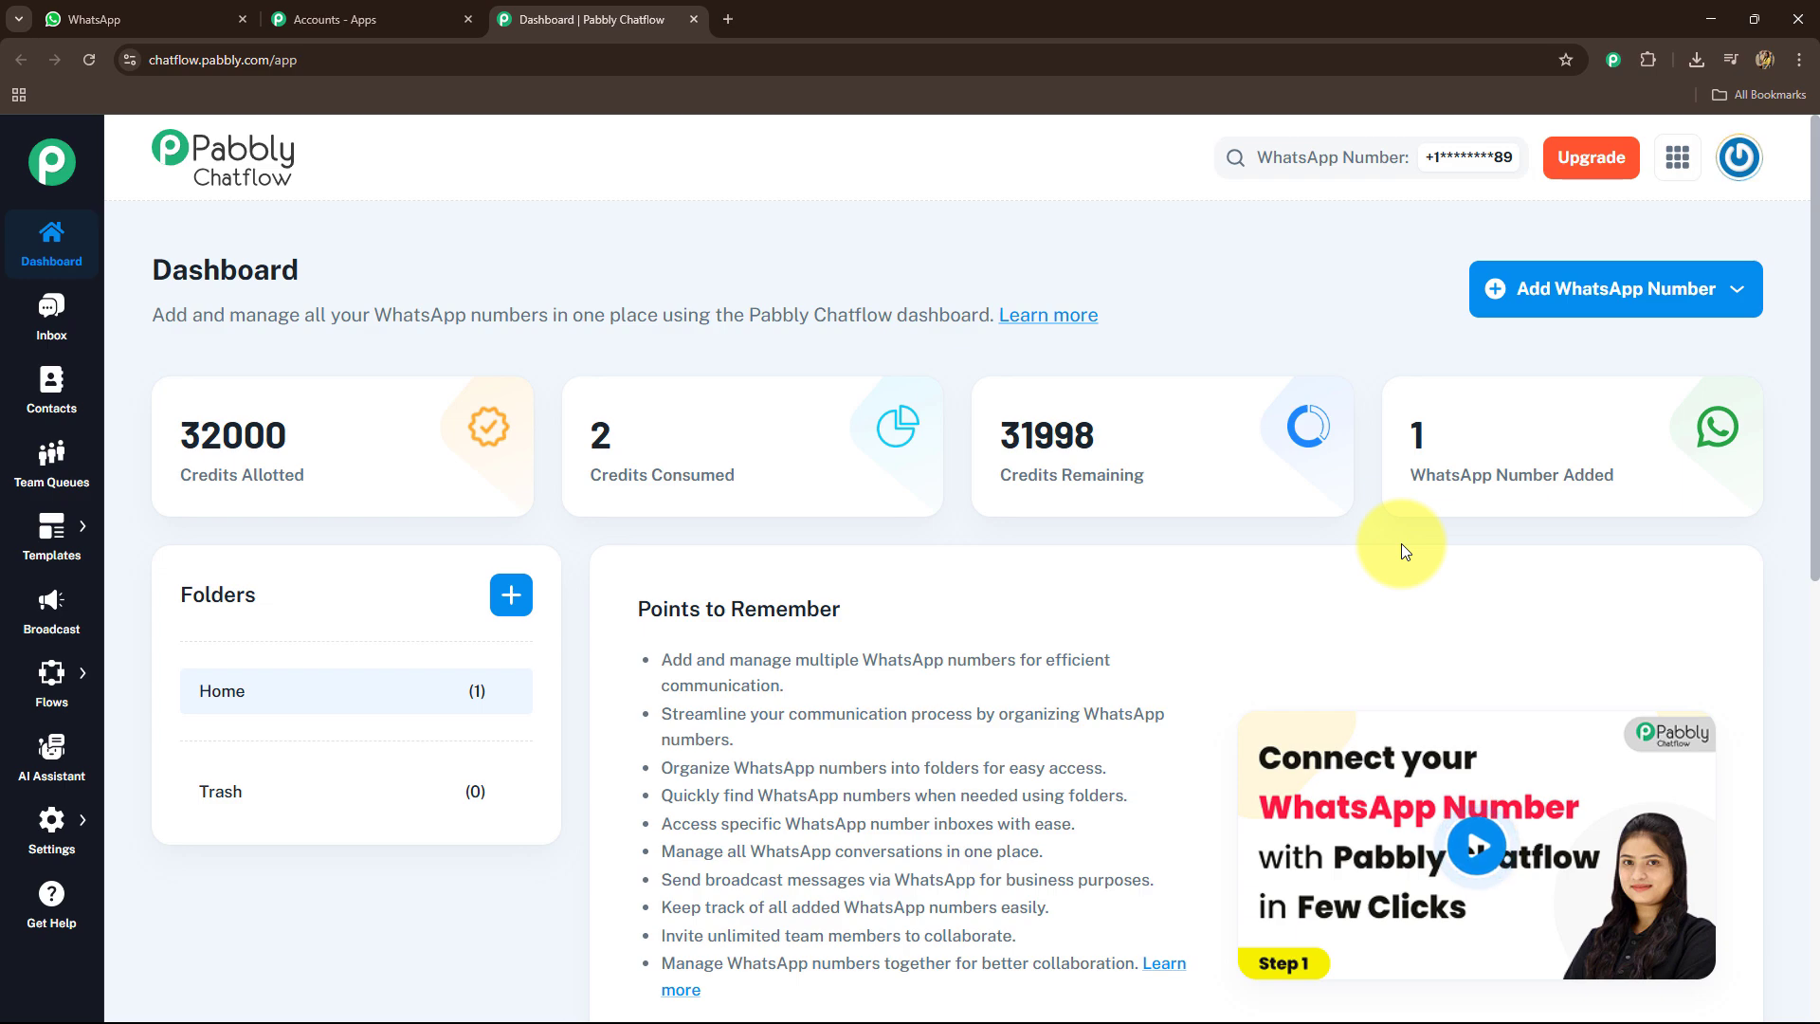
{"action": "left_click", "coordinate": [1553, 309]}
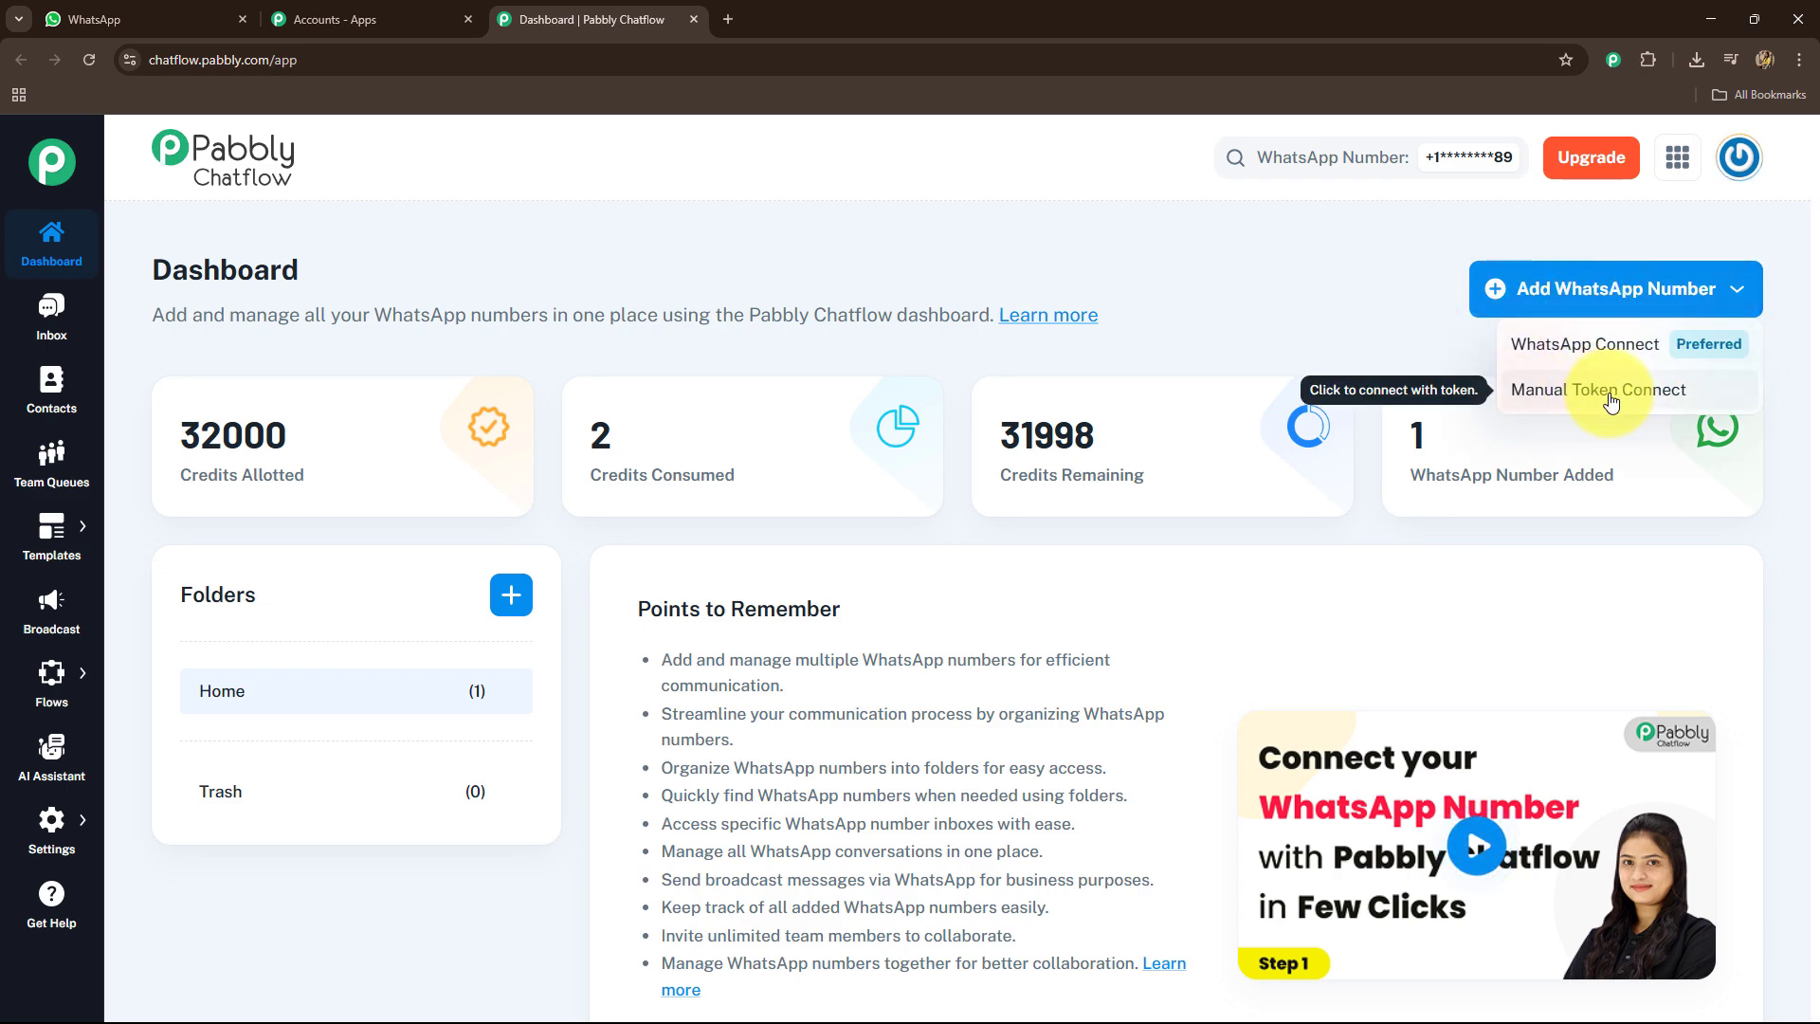
{"action": "left_click", "coordinate": [1444, 326]}
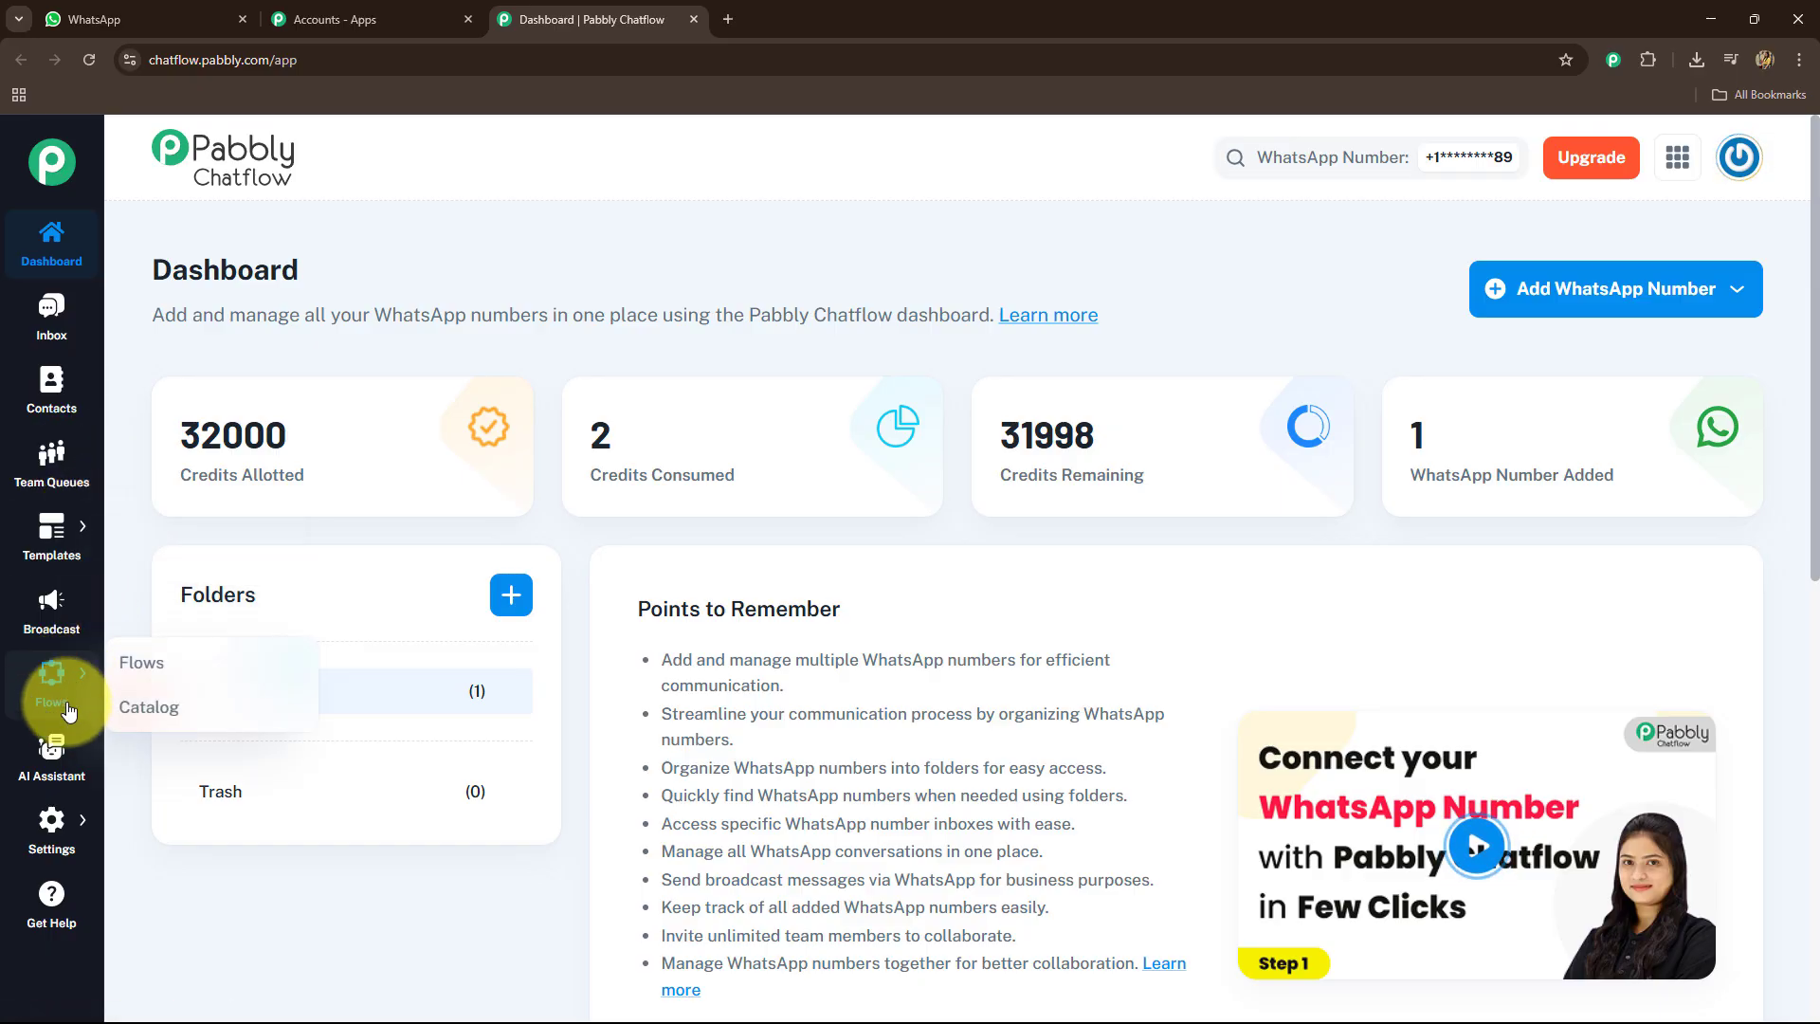
Open the Flow Builder's list of flows and filter it by active and then inactive status
{"action": "mouse_move", "coordinate": [66, 844]}
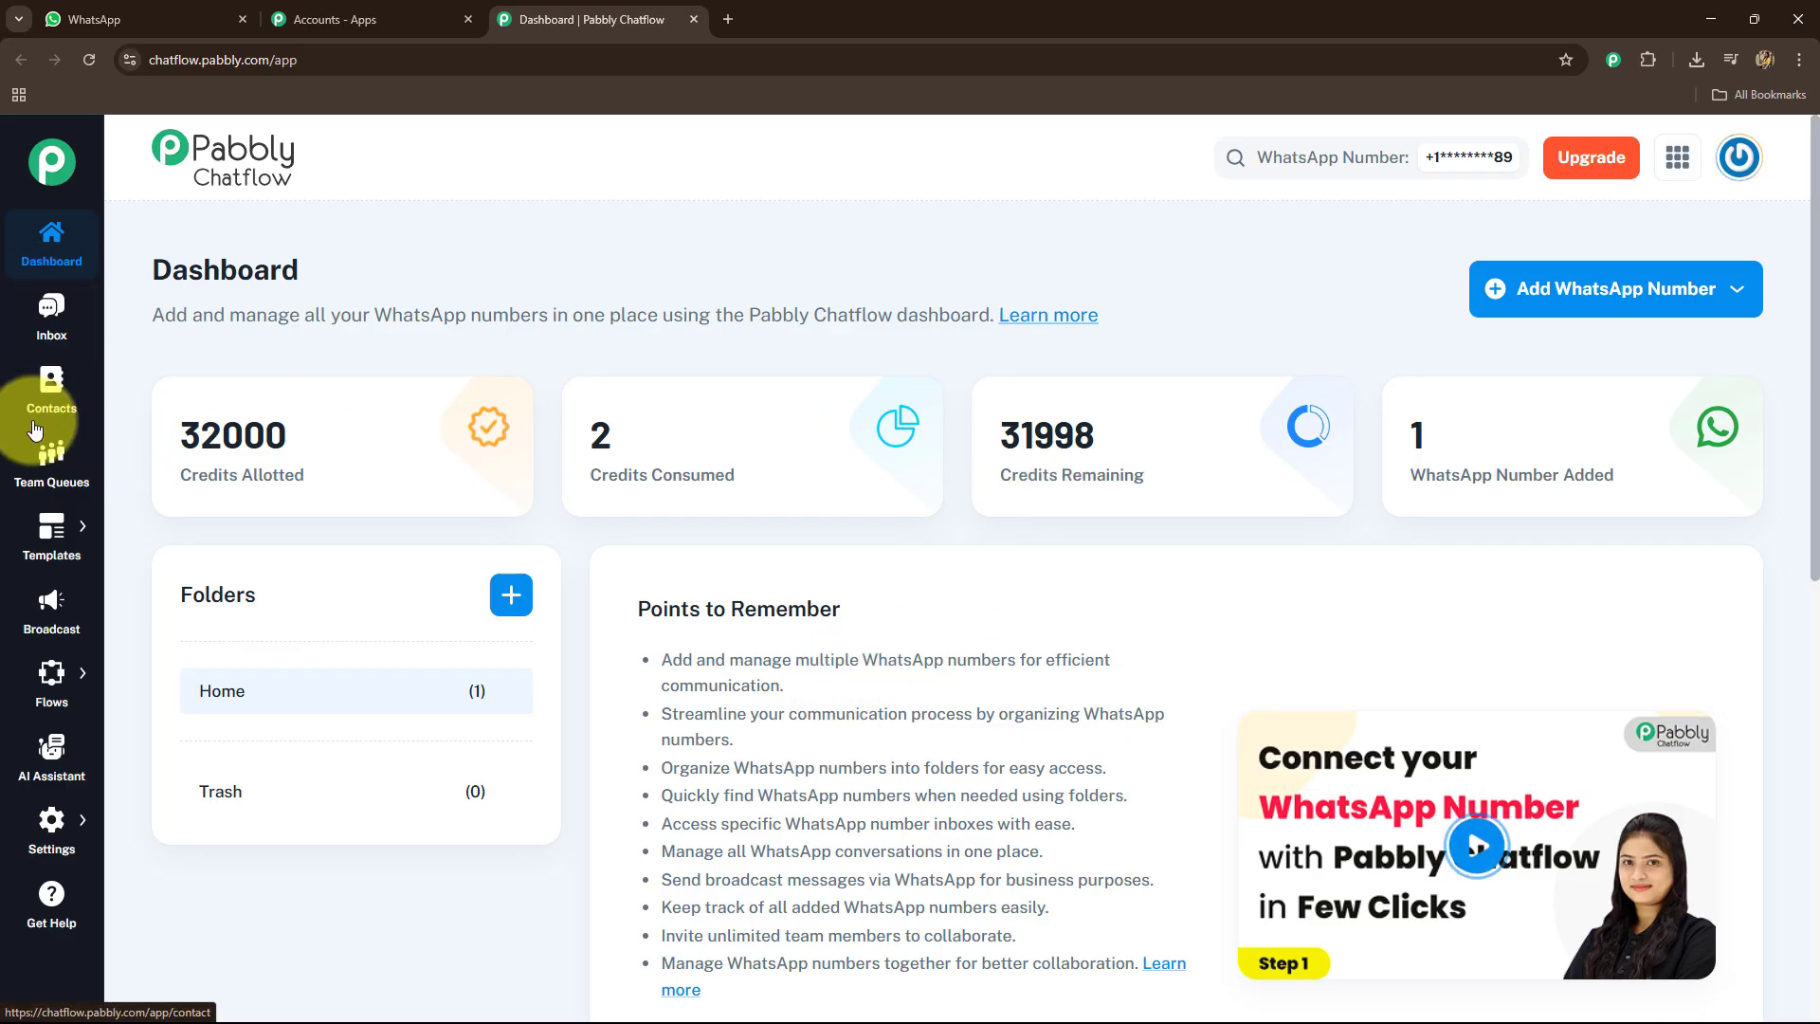
{"action": "mouse_move", "coordinate": [31, 687]}
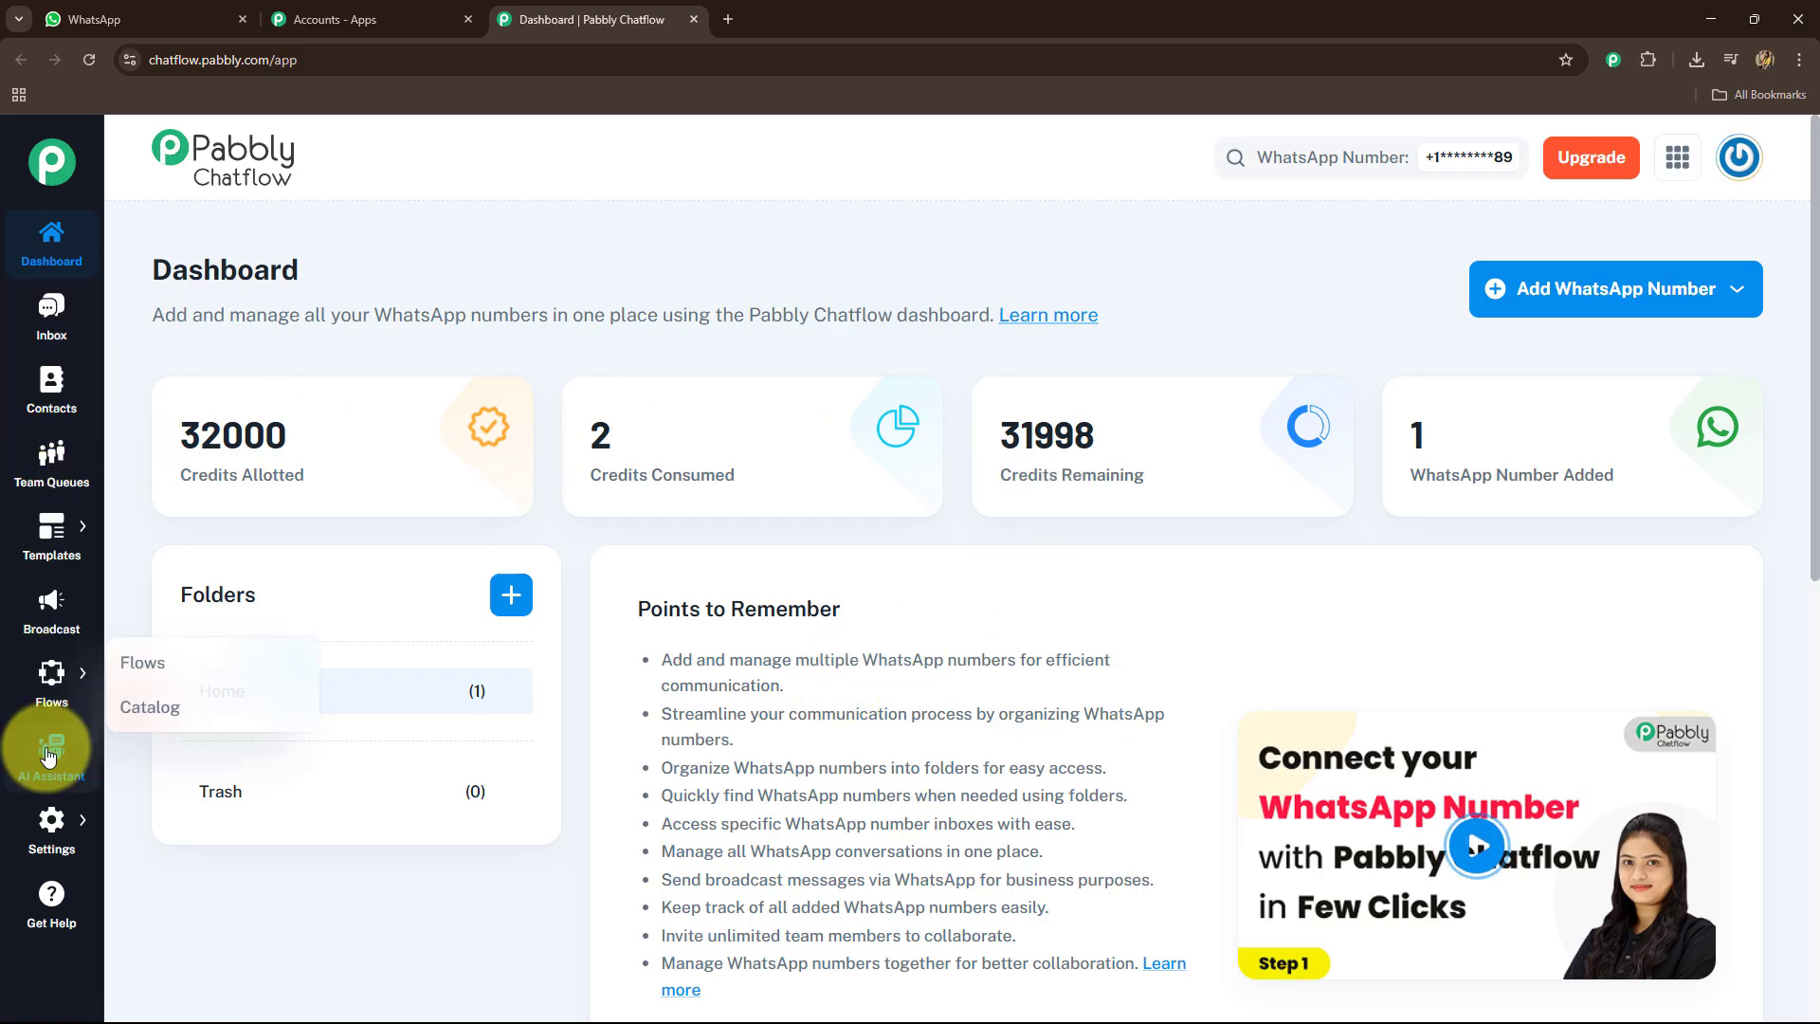
{"action": "left_click", "coordinate": [142, 663]}
{"action": "scroll", "coordinate": [999, 758], "scroll_direction": "down", "scroll_amount": 5}
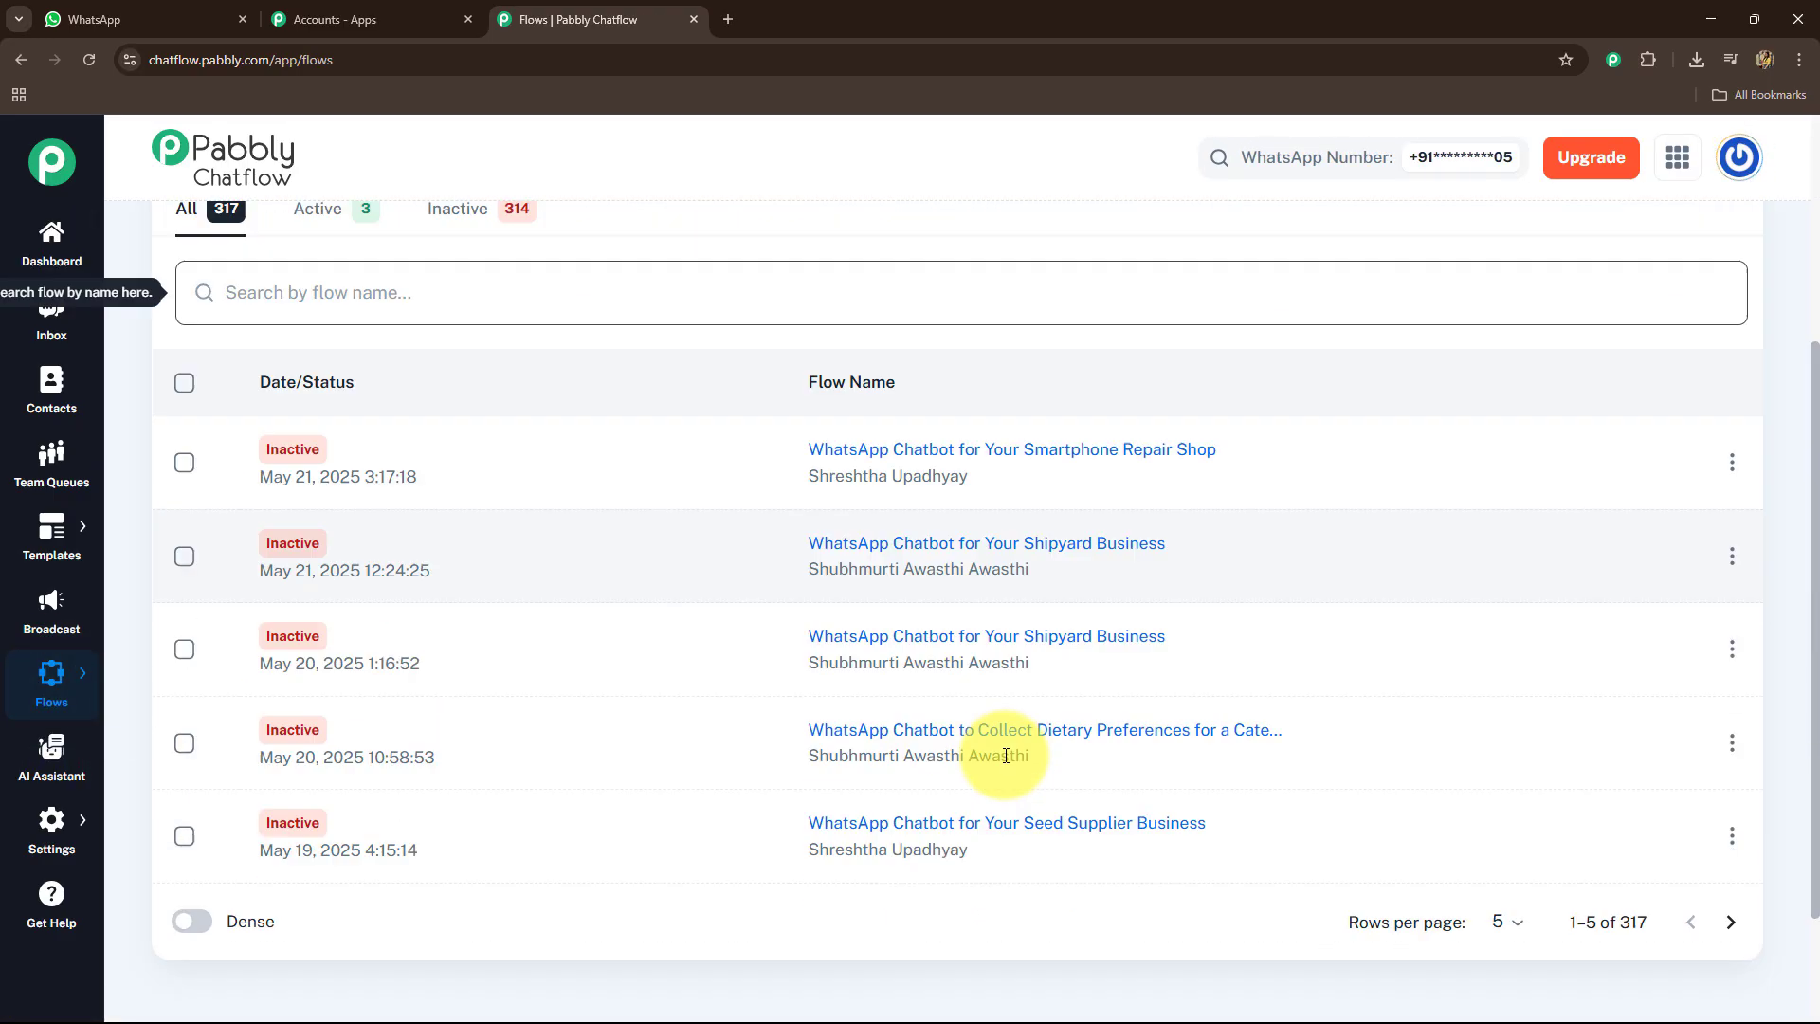
{"action": "scroll", "coordinate": [329, 679], "scroll_direction": "up", "scroll_amount": 5}
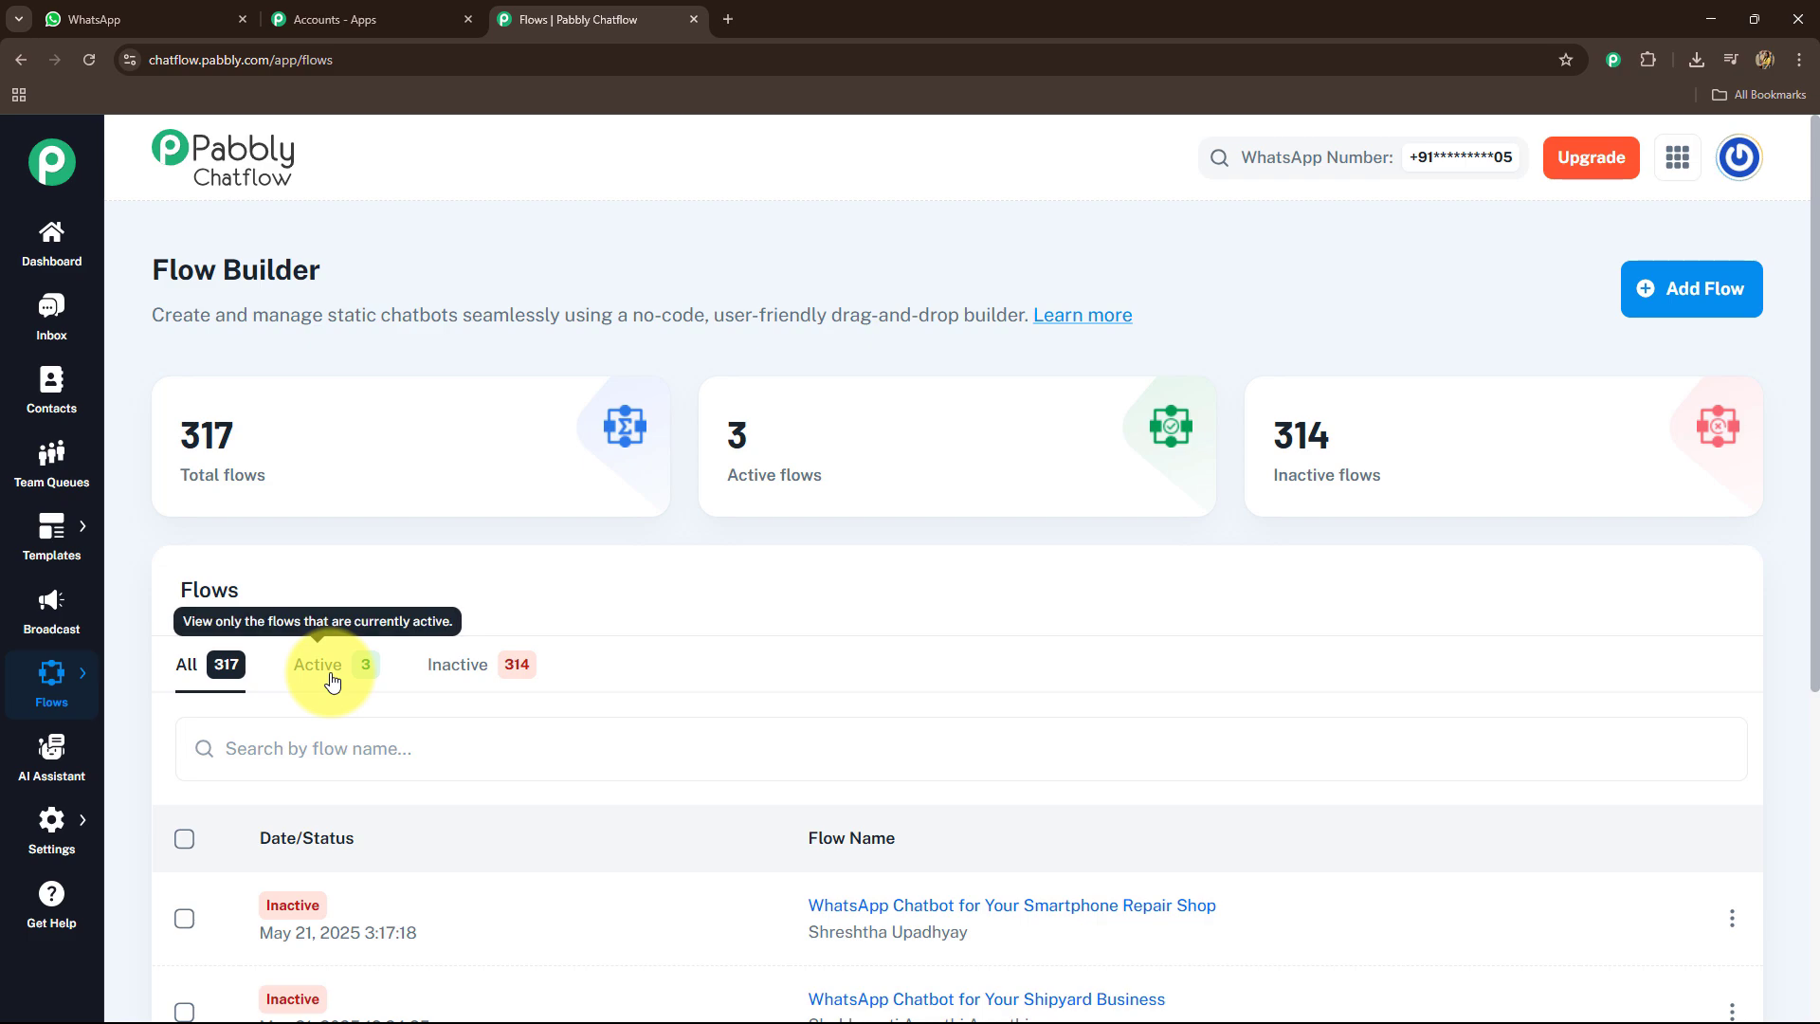
{"action": "left_click", "coordinate": [331, 680]}
{"action": "left_click", "coordinate": [455, 666]}
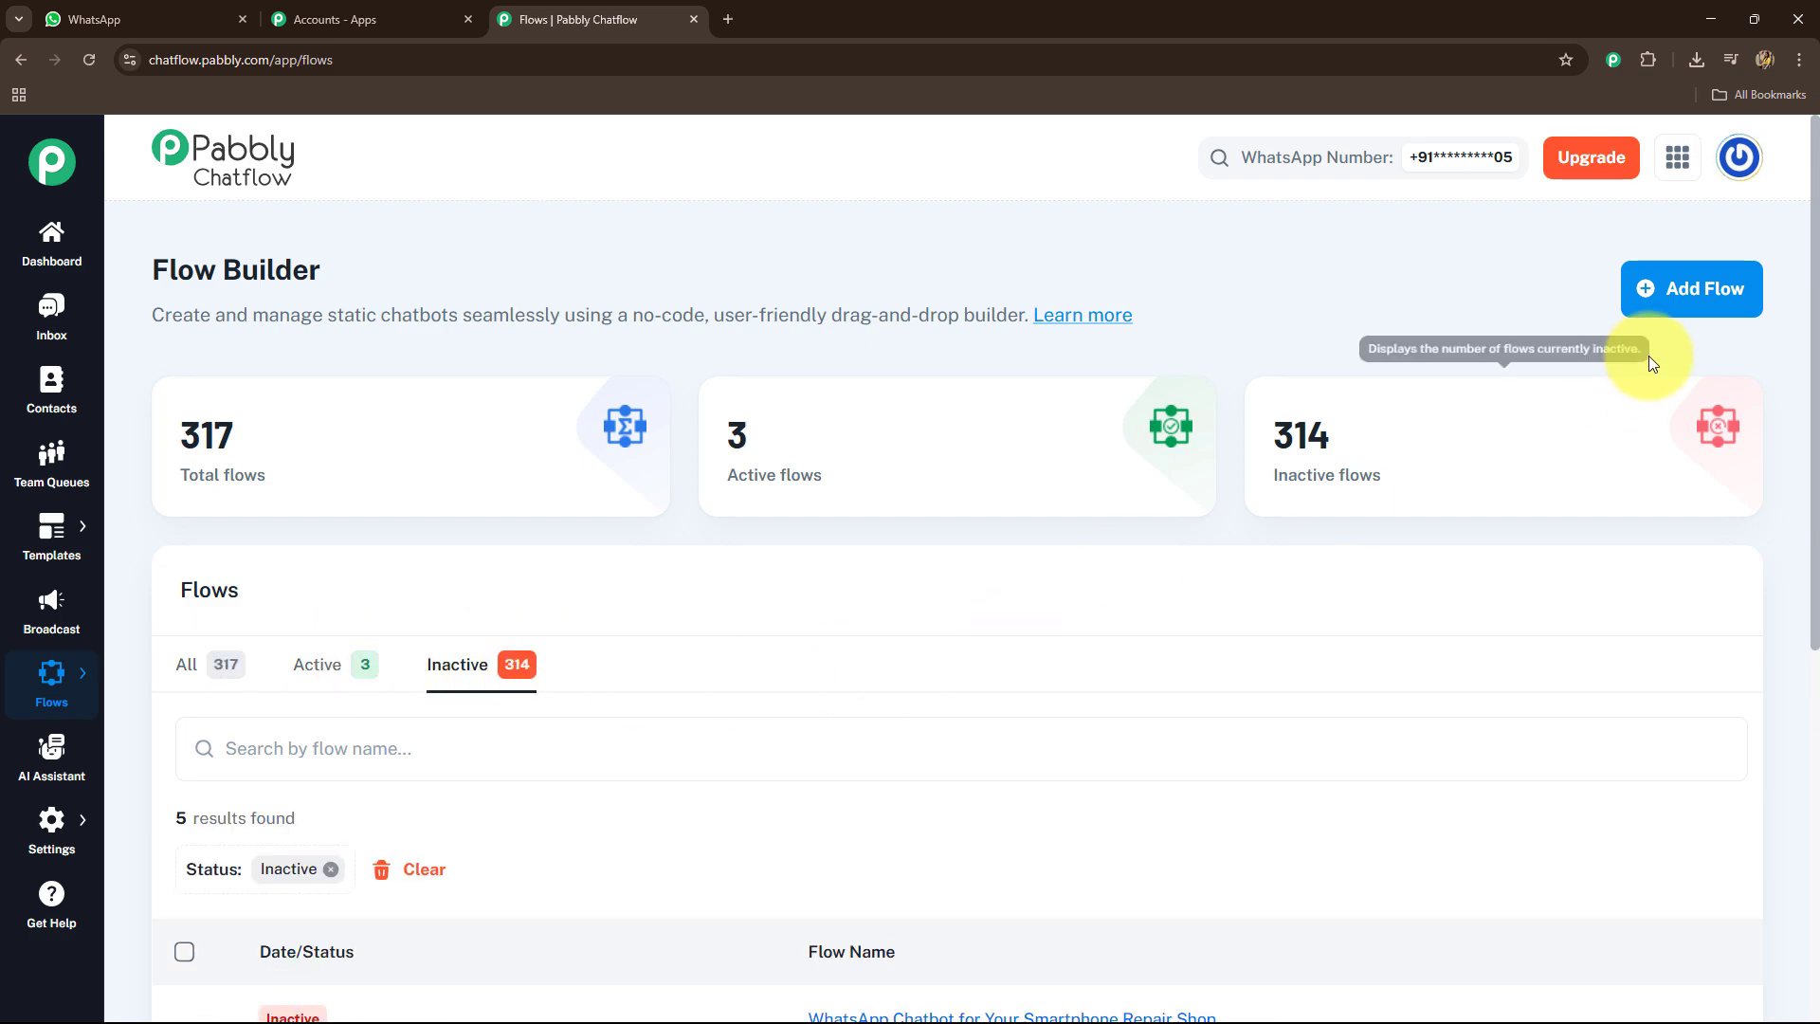
Add a new flow and name it "WhatsApp Chatbot for Your Boat Repair Shop"
{"action": "left_click", "coordinate": [1674, 286]}
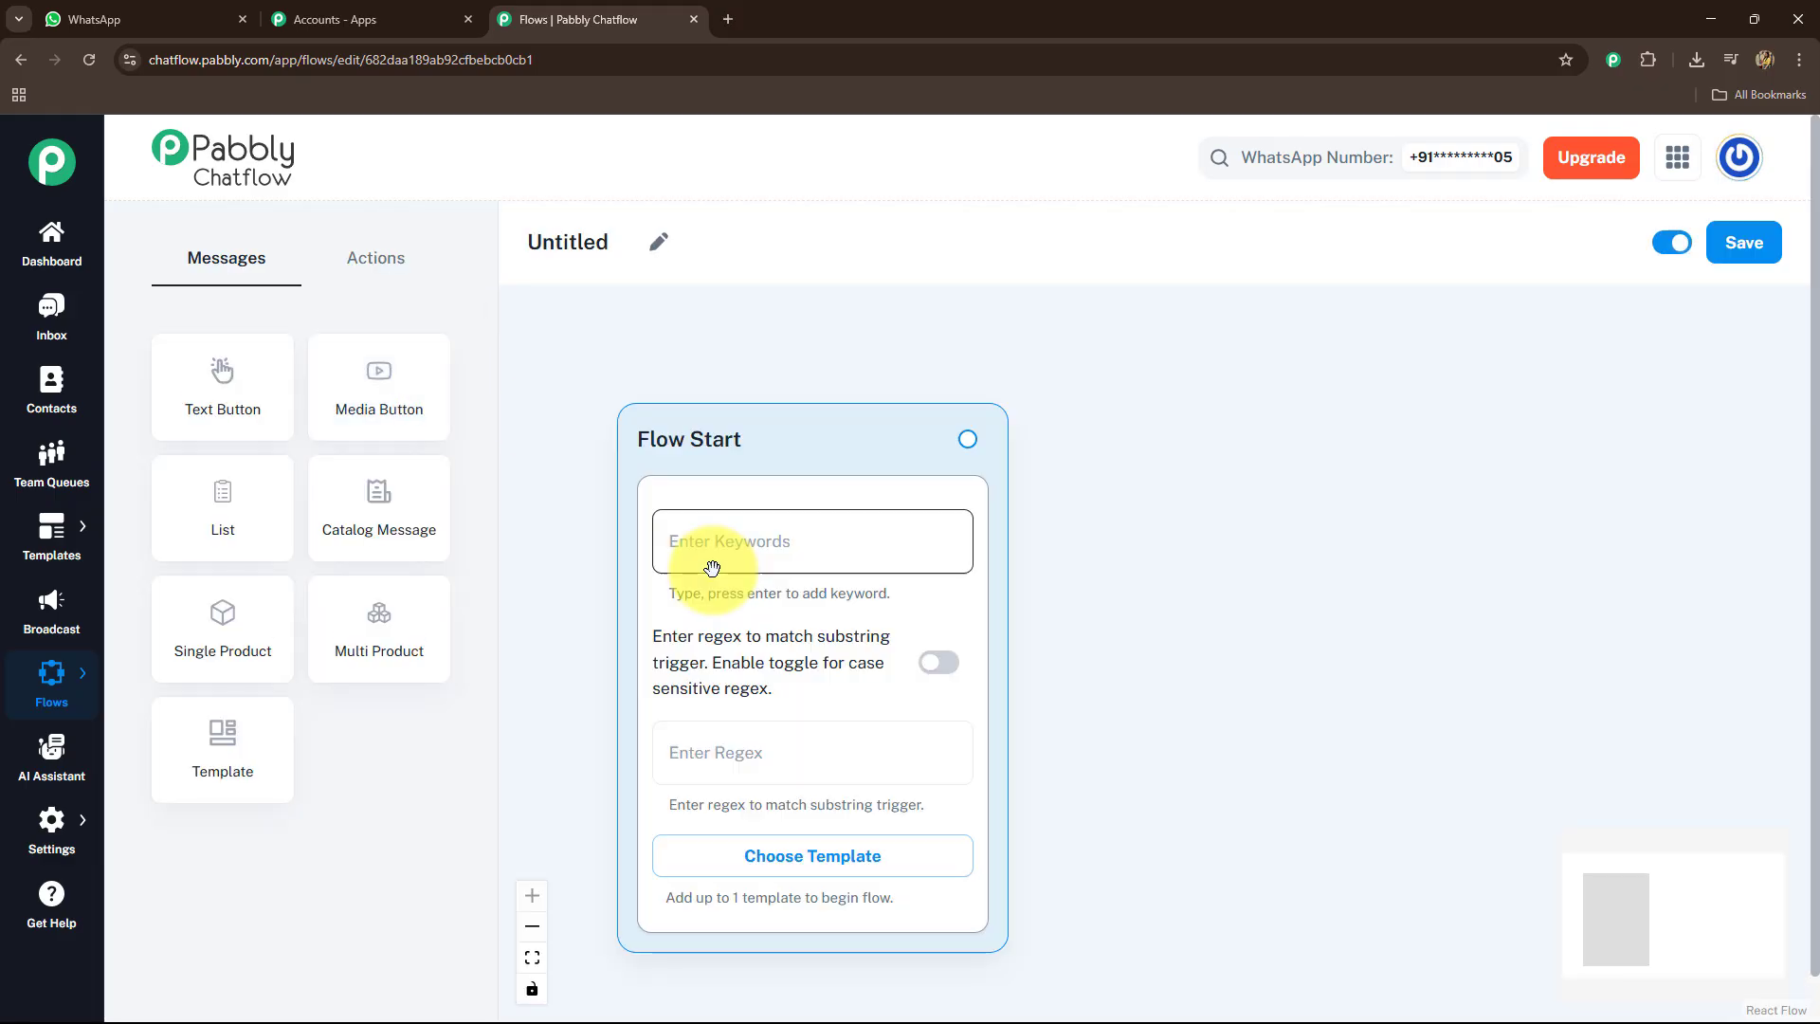
{"action": "left_click_drag", "start_coordinate": [752, 467], "coordinate": [663, 386]}
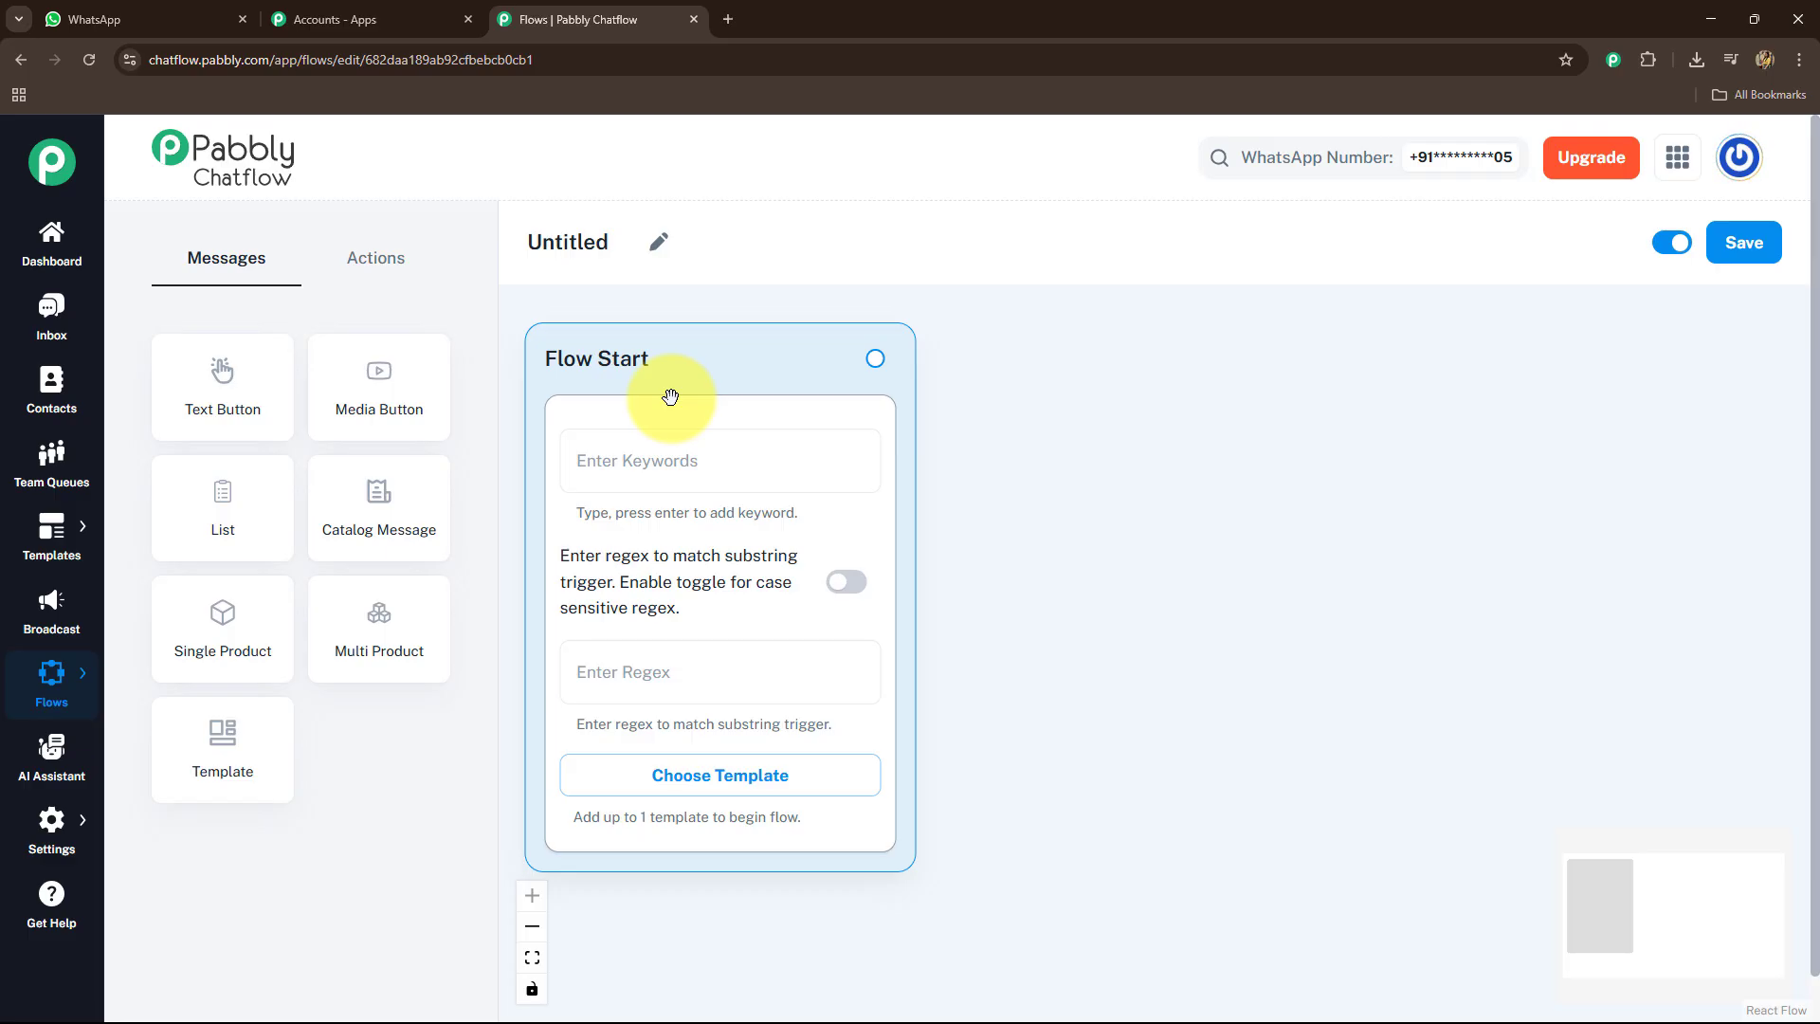
{"action": "left_click", "coordinate": [658, 243]}
{"action": "double_click", "coordinate": [589, 244]}
{"action": "type", "text": "WhatsApp Chatbot for Your Boat Repair Shop"}
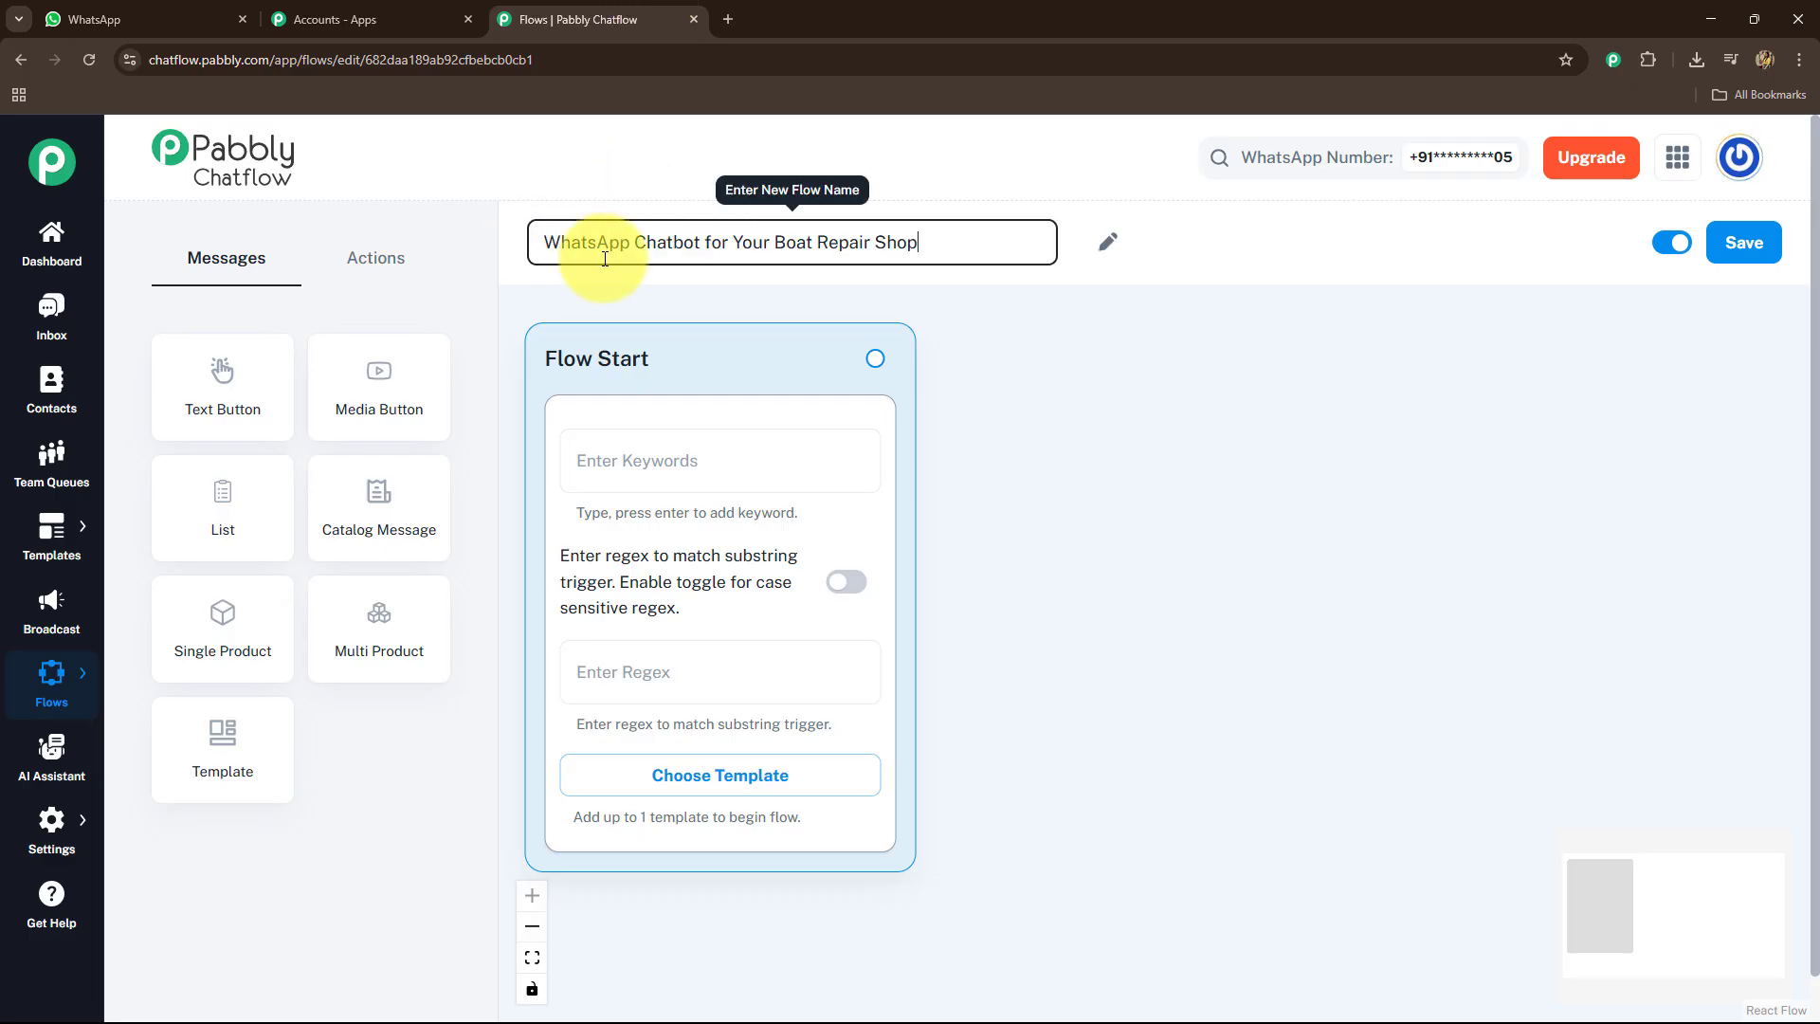
Set the Flow Start trigger regex to [\s\S]+ so that any incoming message matches
{"action": "left_click", "coordinate": [788, 281]}
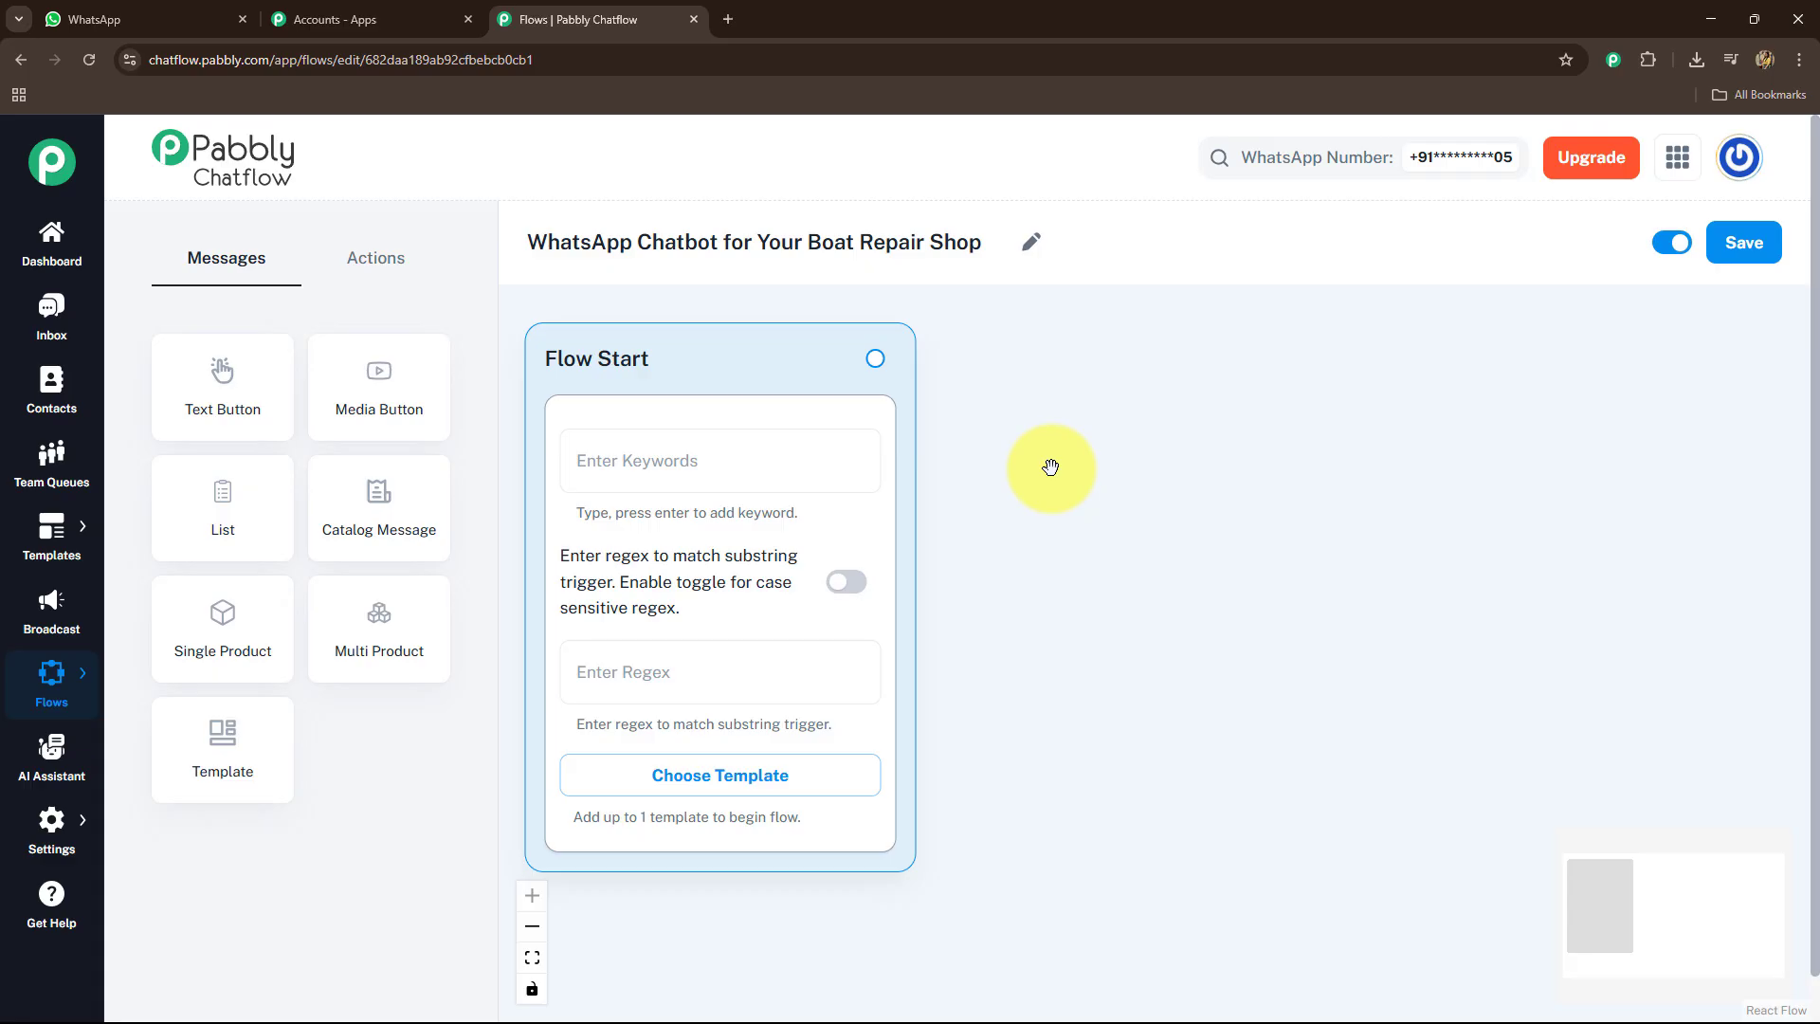
{"action": "left_click", "coordinate": [771, 691]}
{"action": "type", "text": "[\\s\\S]+"}
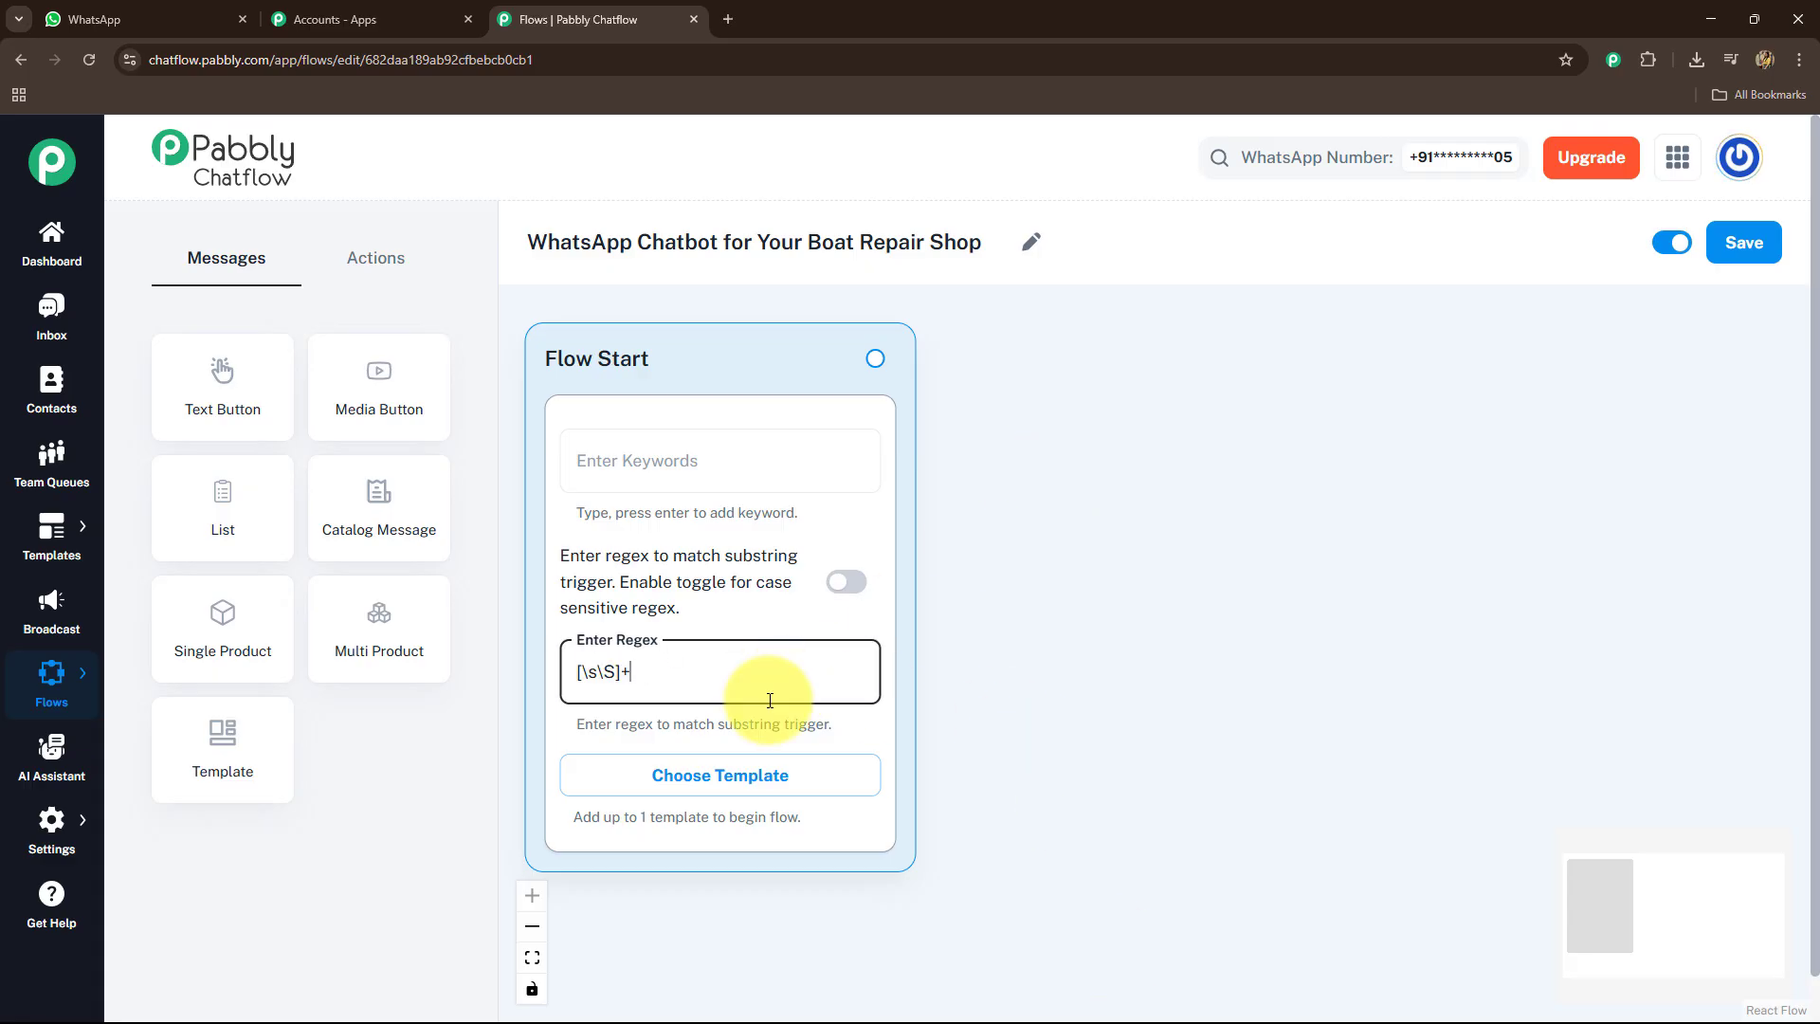
{"action": "left_click_drag", "start_coordinate": [1084, 467], "coordinate": [1069, 458]}
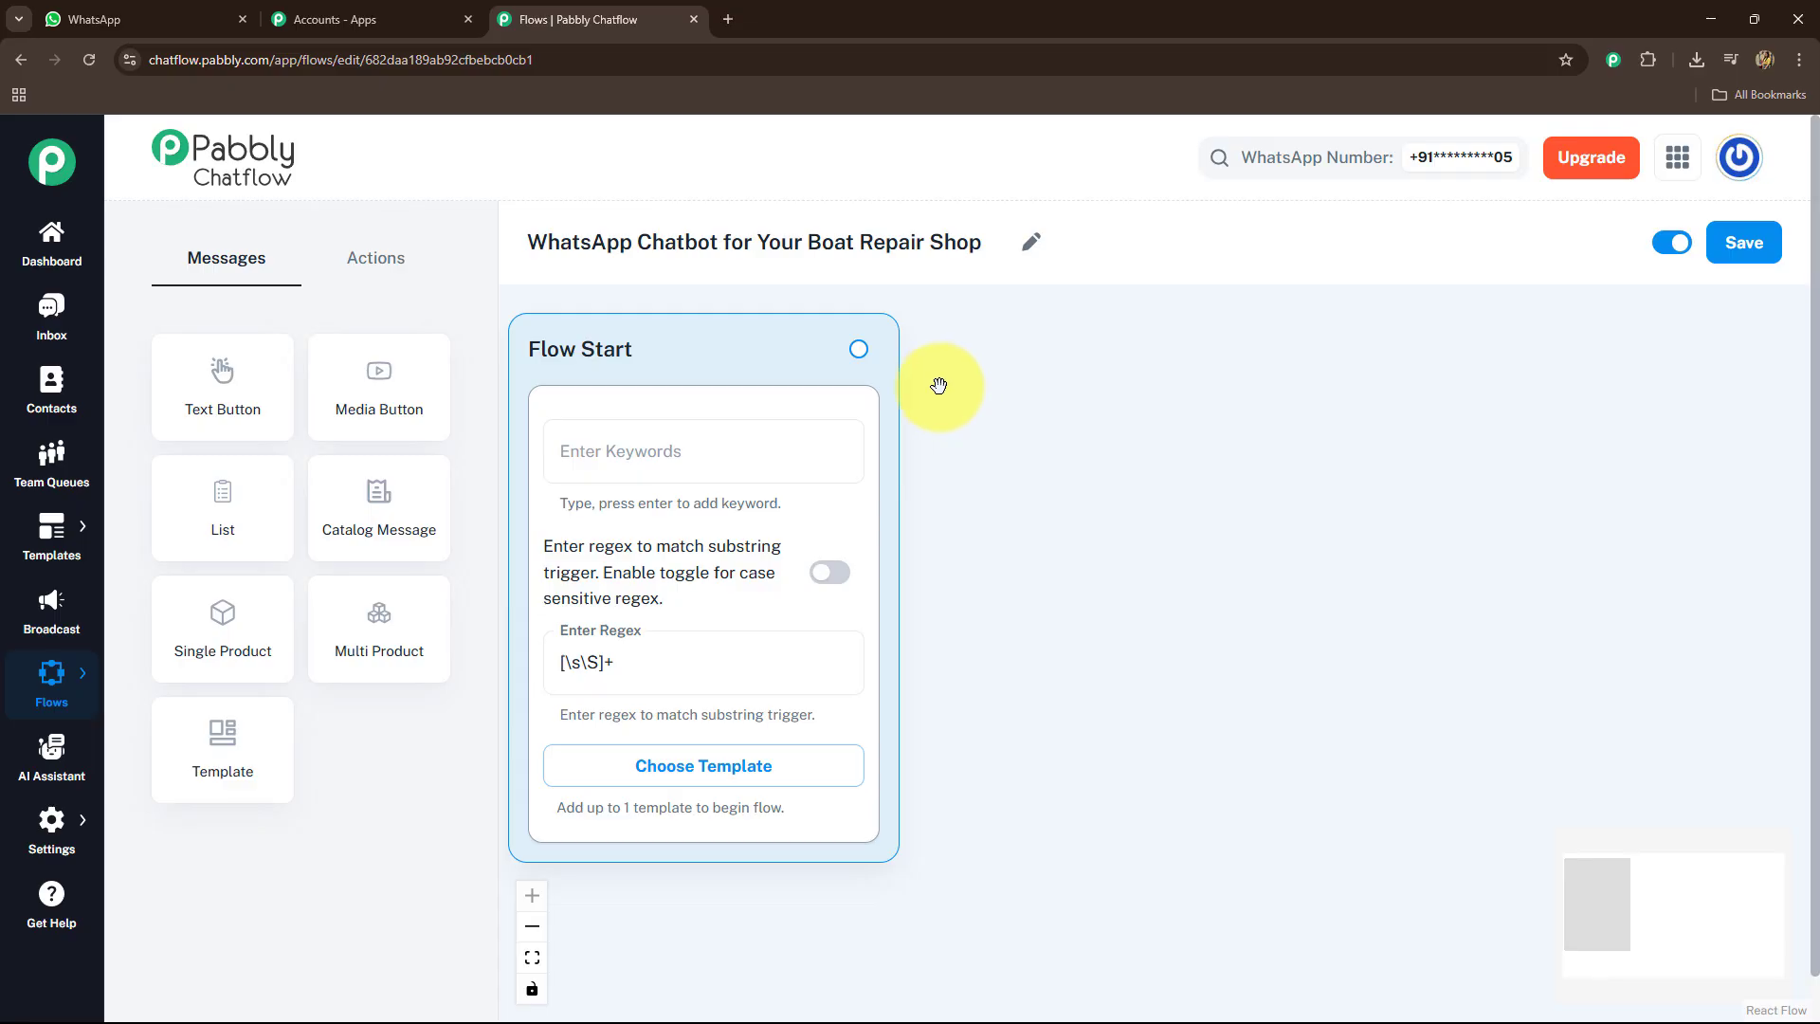
Add an Ask Question action beside Flow Start and connect Flow Start to it
{"action": "left_click", "coordinate": [374, 260]}
{"action": "left_click_drag", "start_coordinate": [508, 480], "coordinate": [1040, 540]}
{"action": "left_click_drag", "start_coordinate": [858, 349], "coordinate": [1005, 676]}
{"action": "mouse_move", "coordinate": [1076, 390]}
{"action": "left_mouse_down"}
{"action": "mouse_move", "coordinate": [1019, 385]}
{"action": "mouse_move", "coordinate": [1137, 378]}
{"action": "mouse_move", "coordinate": [1102, 376]}
{"action": "left_mouse_up"}
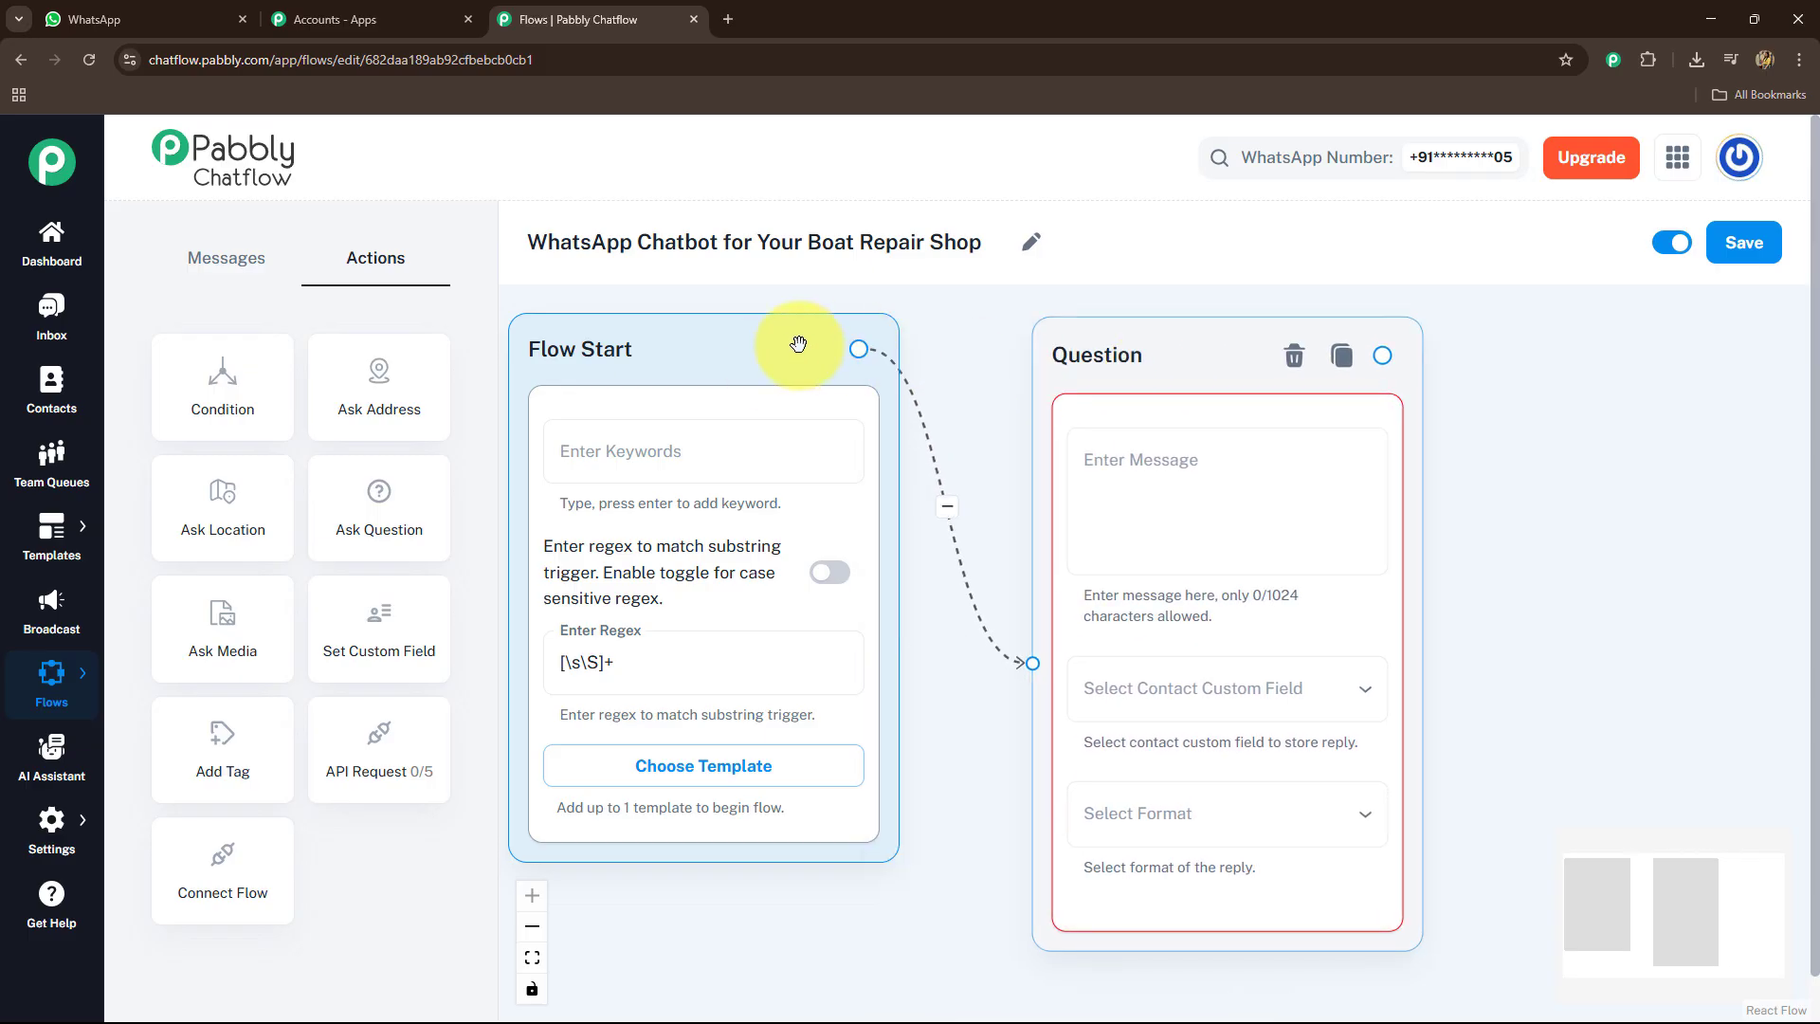
{"action": "left_click_drag", "start_coordinate": [796, 345], "coordinate": [783, 340]}
{"action": "left_click_drag", "start_coordinate": [1116, 380], "coordinate": [1033, 352]}
{"action": "left_click", "coordinate": [1040, 408]}
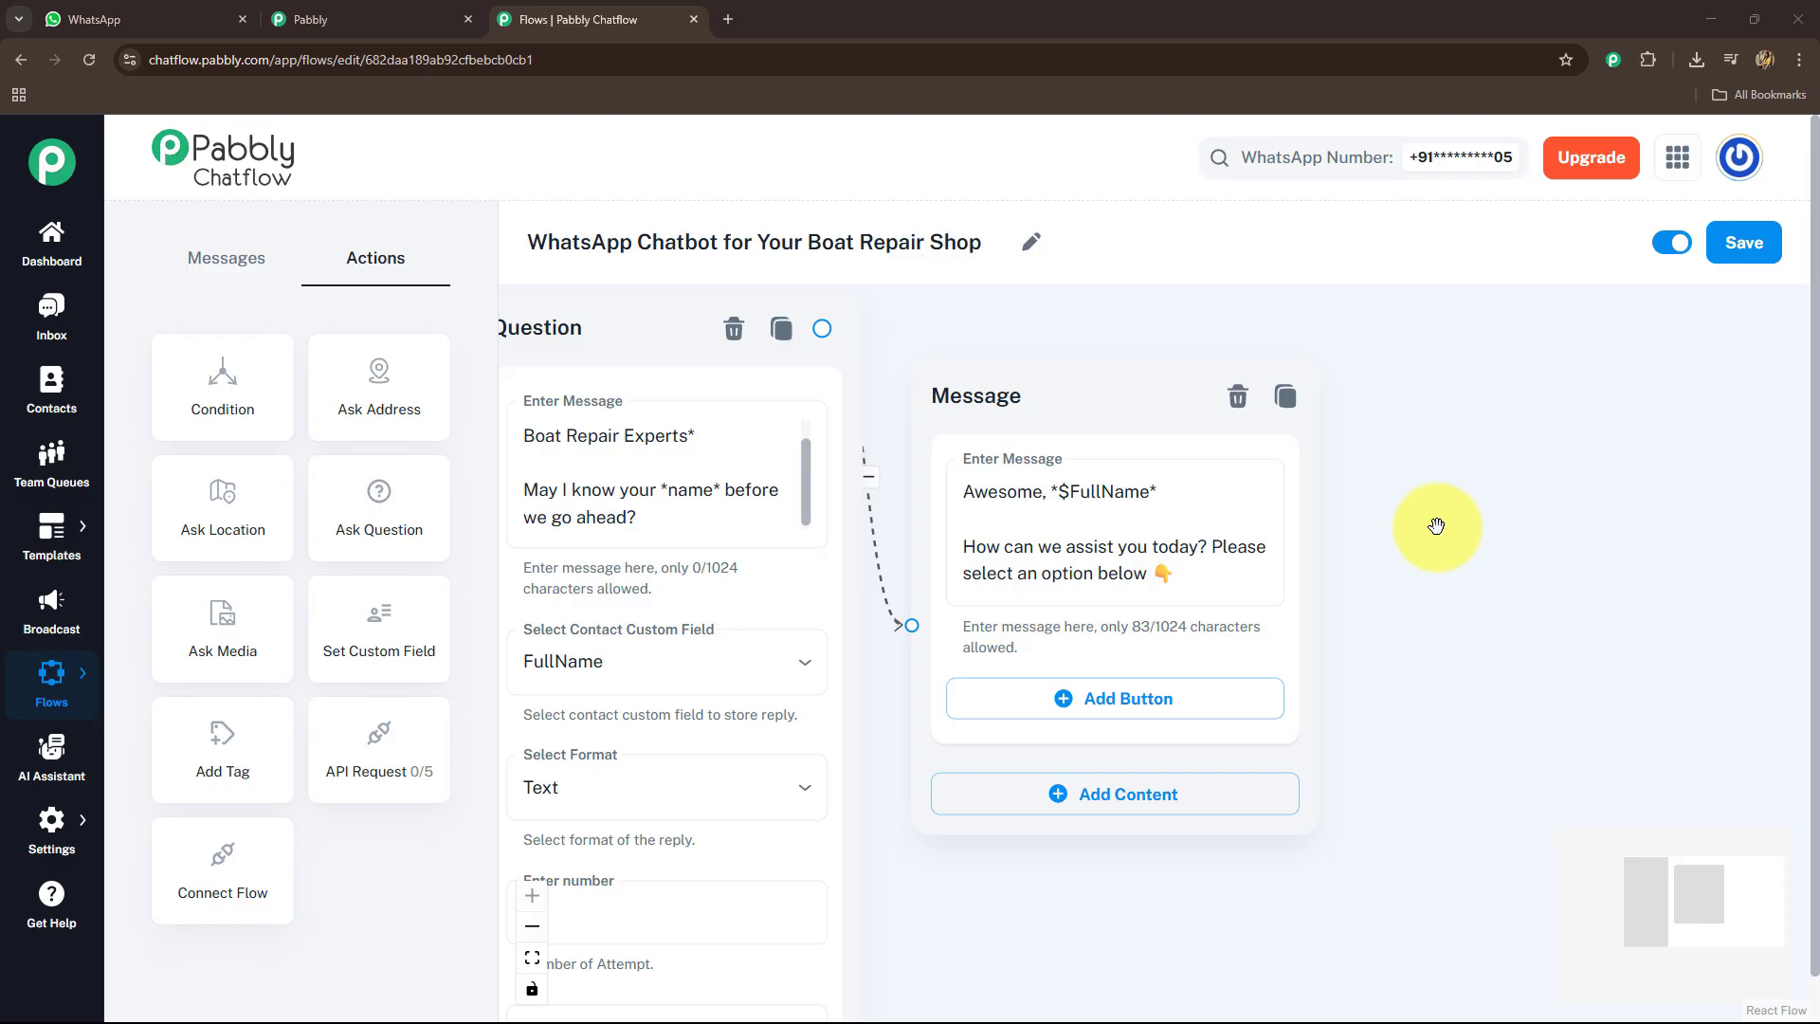
Add three buttons to the "Awesome, *$FullName*" message
{"action": "scroll", "coordinate": [1321, 521], "scroll_direction": "right", "scroll_amount": 5}
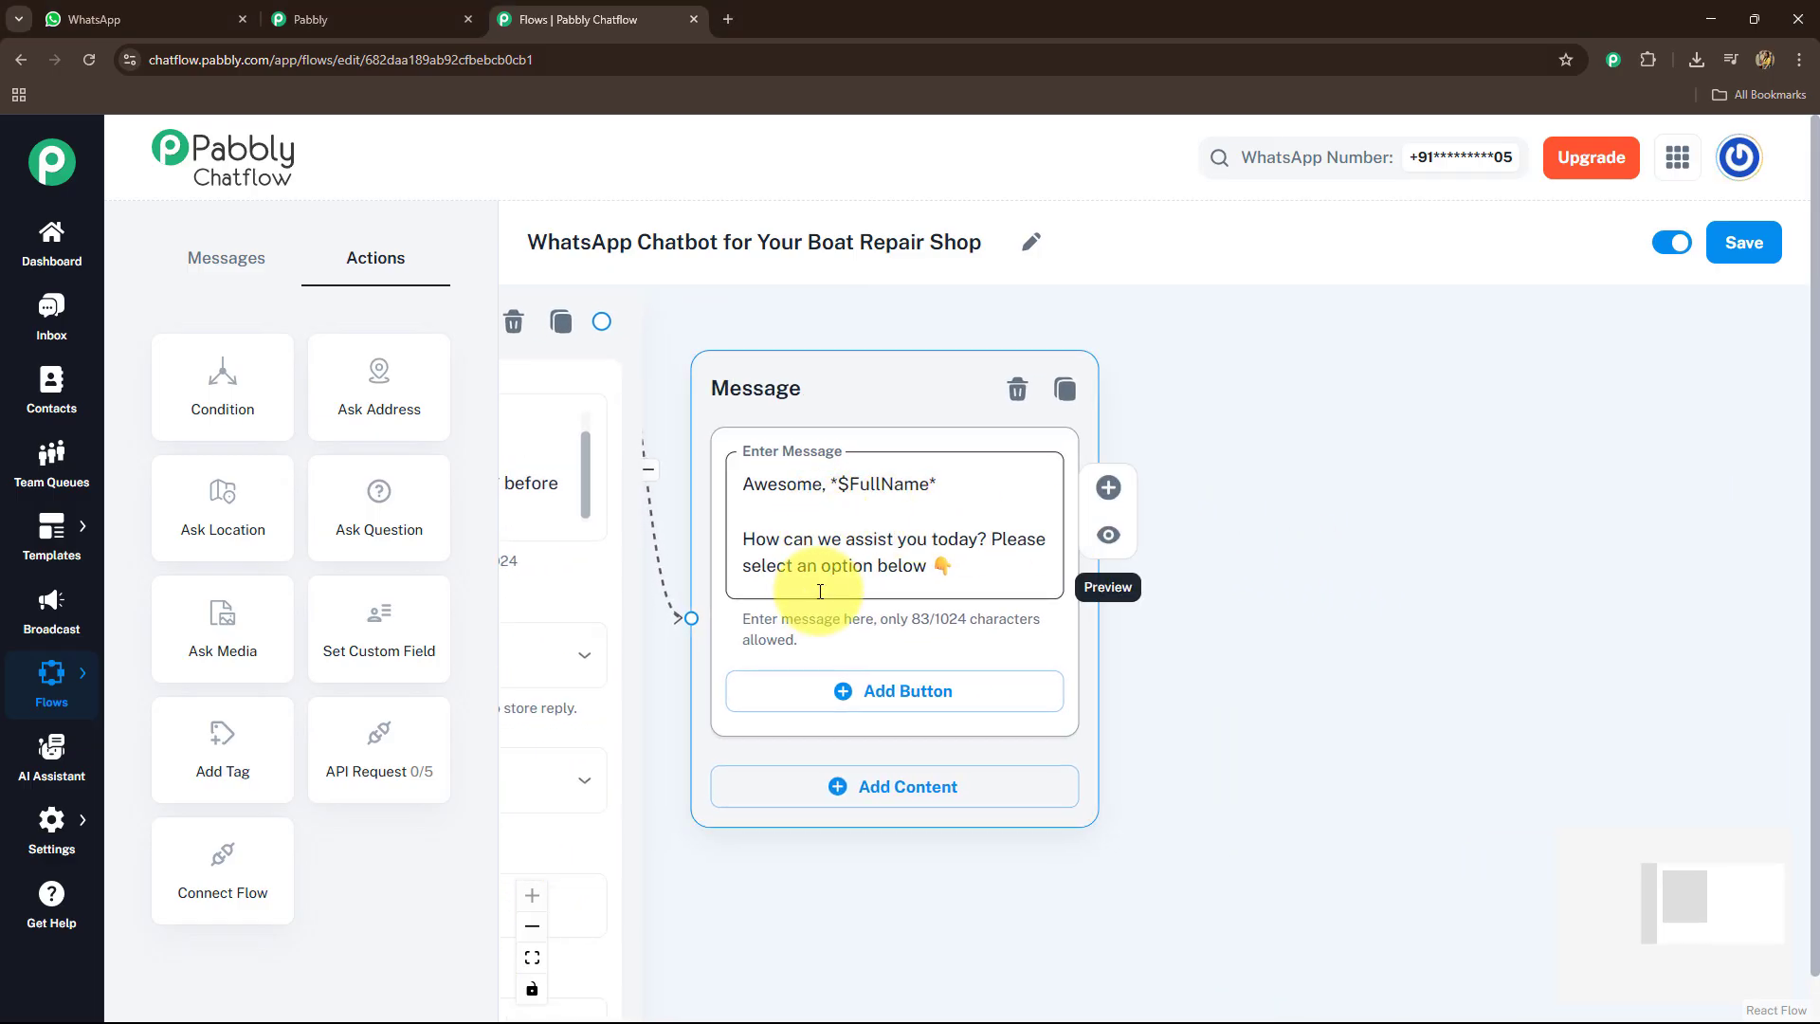
{"action": "left_click", "coordinate": [821, 691]}
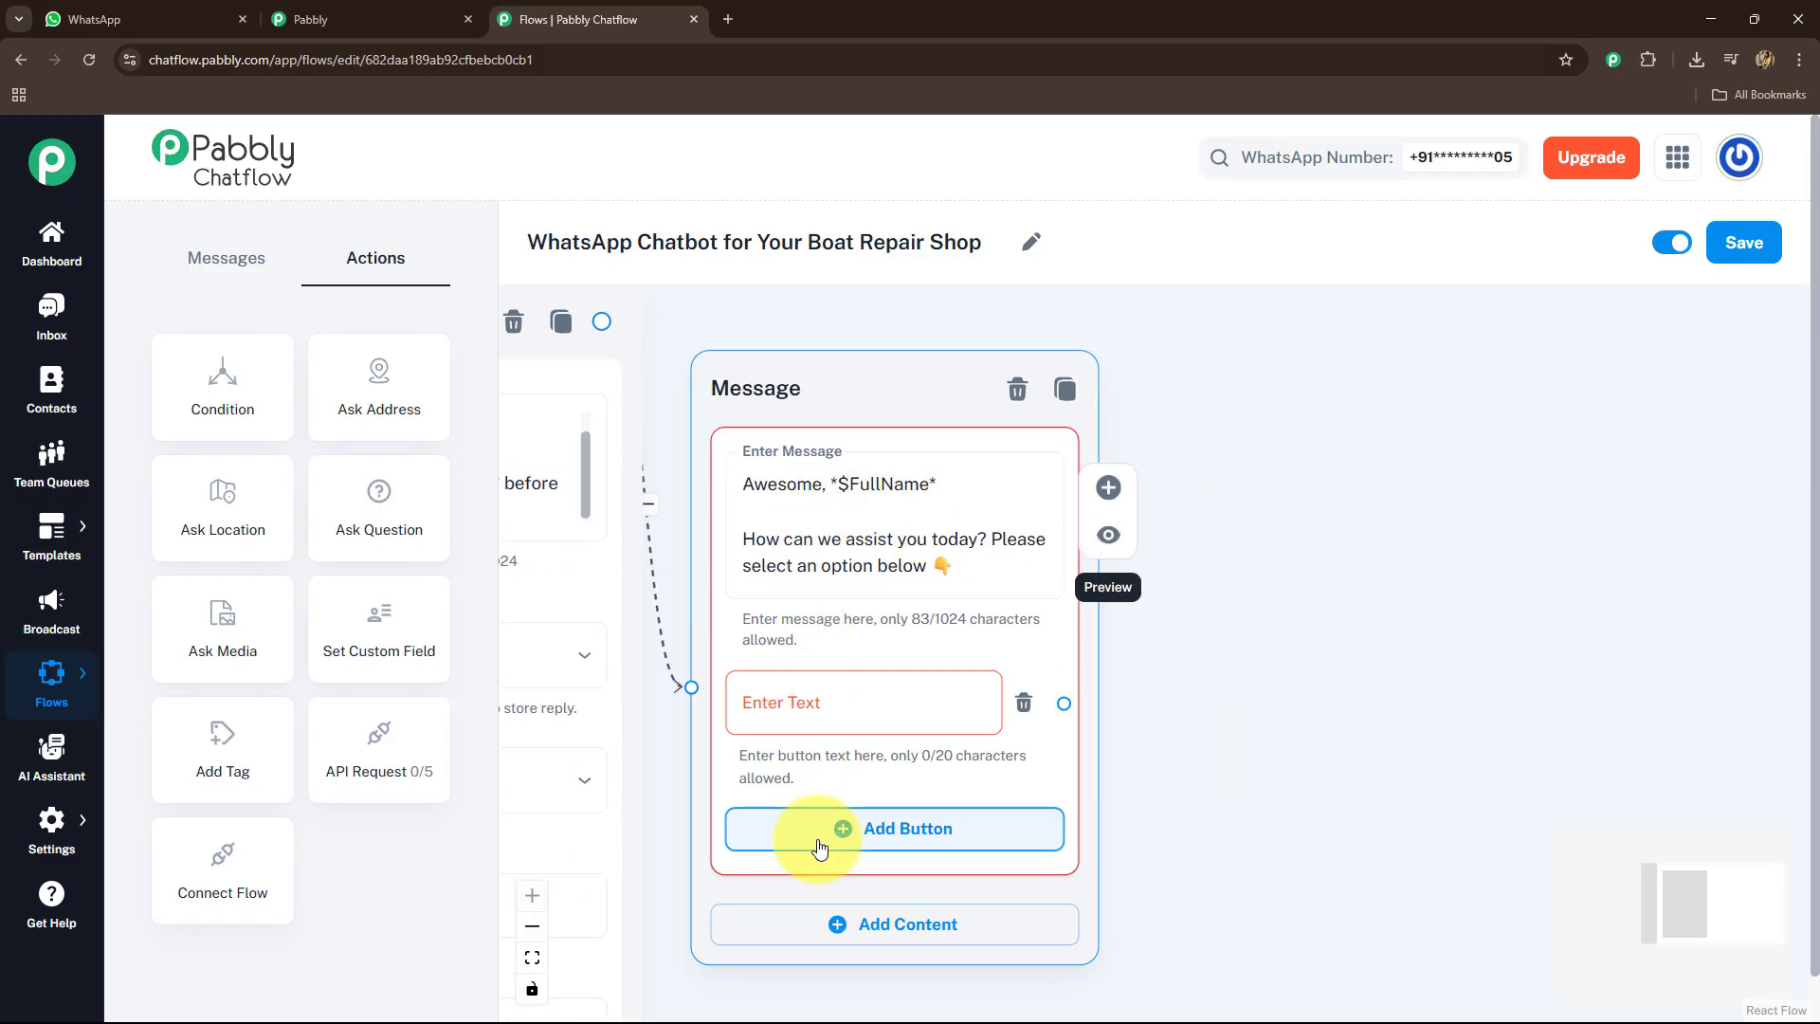
{"action": "left_click", "coordinate": [812, 834]}
{"action": "left_click", "coordinate": [796, 964]}
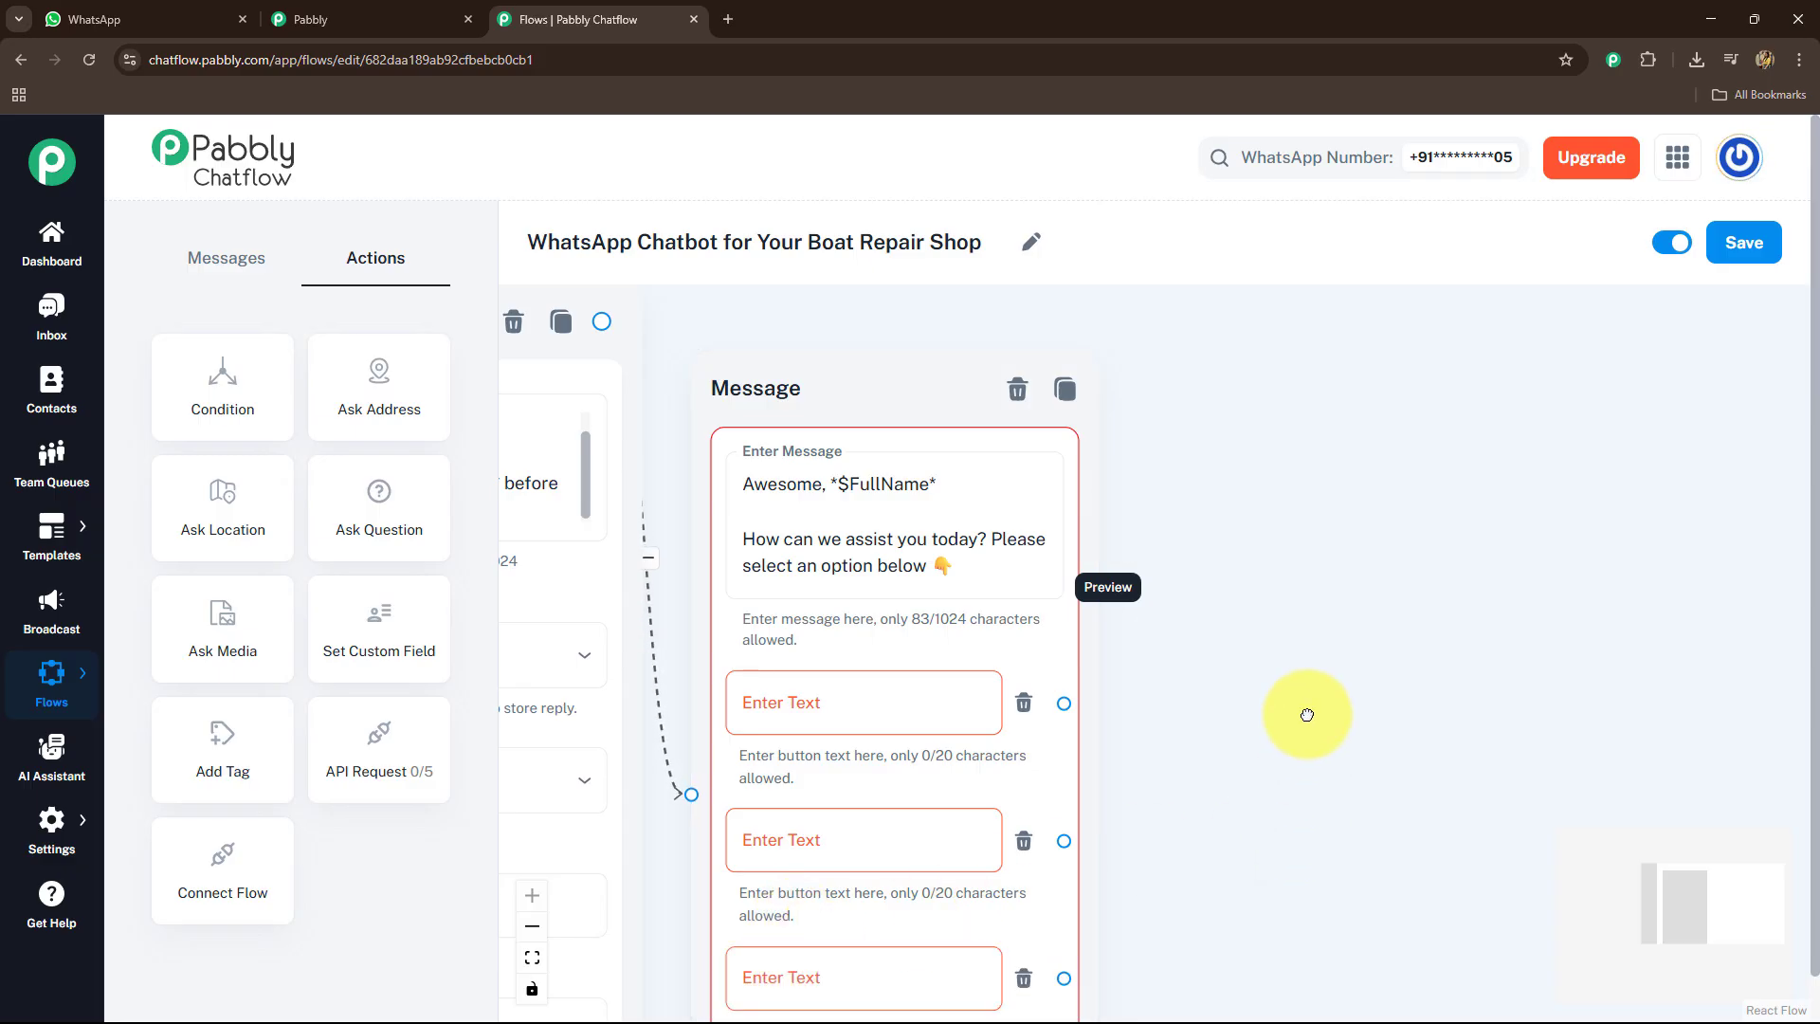
Label the message's three buttons "🛠️ Book a Repair", "💸 View Pricing" and "🚨 Emergency Help"
{"action": "scroll", "coordinate": [846, 533], "scroll_direction": "down", "scroll_amount": 2}
{"action": "left_click", "coordinate": [846, 534]}
{"action": "type", "text": "🛠️ Book a Repair"}
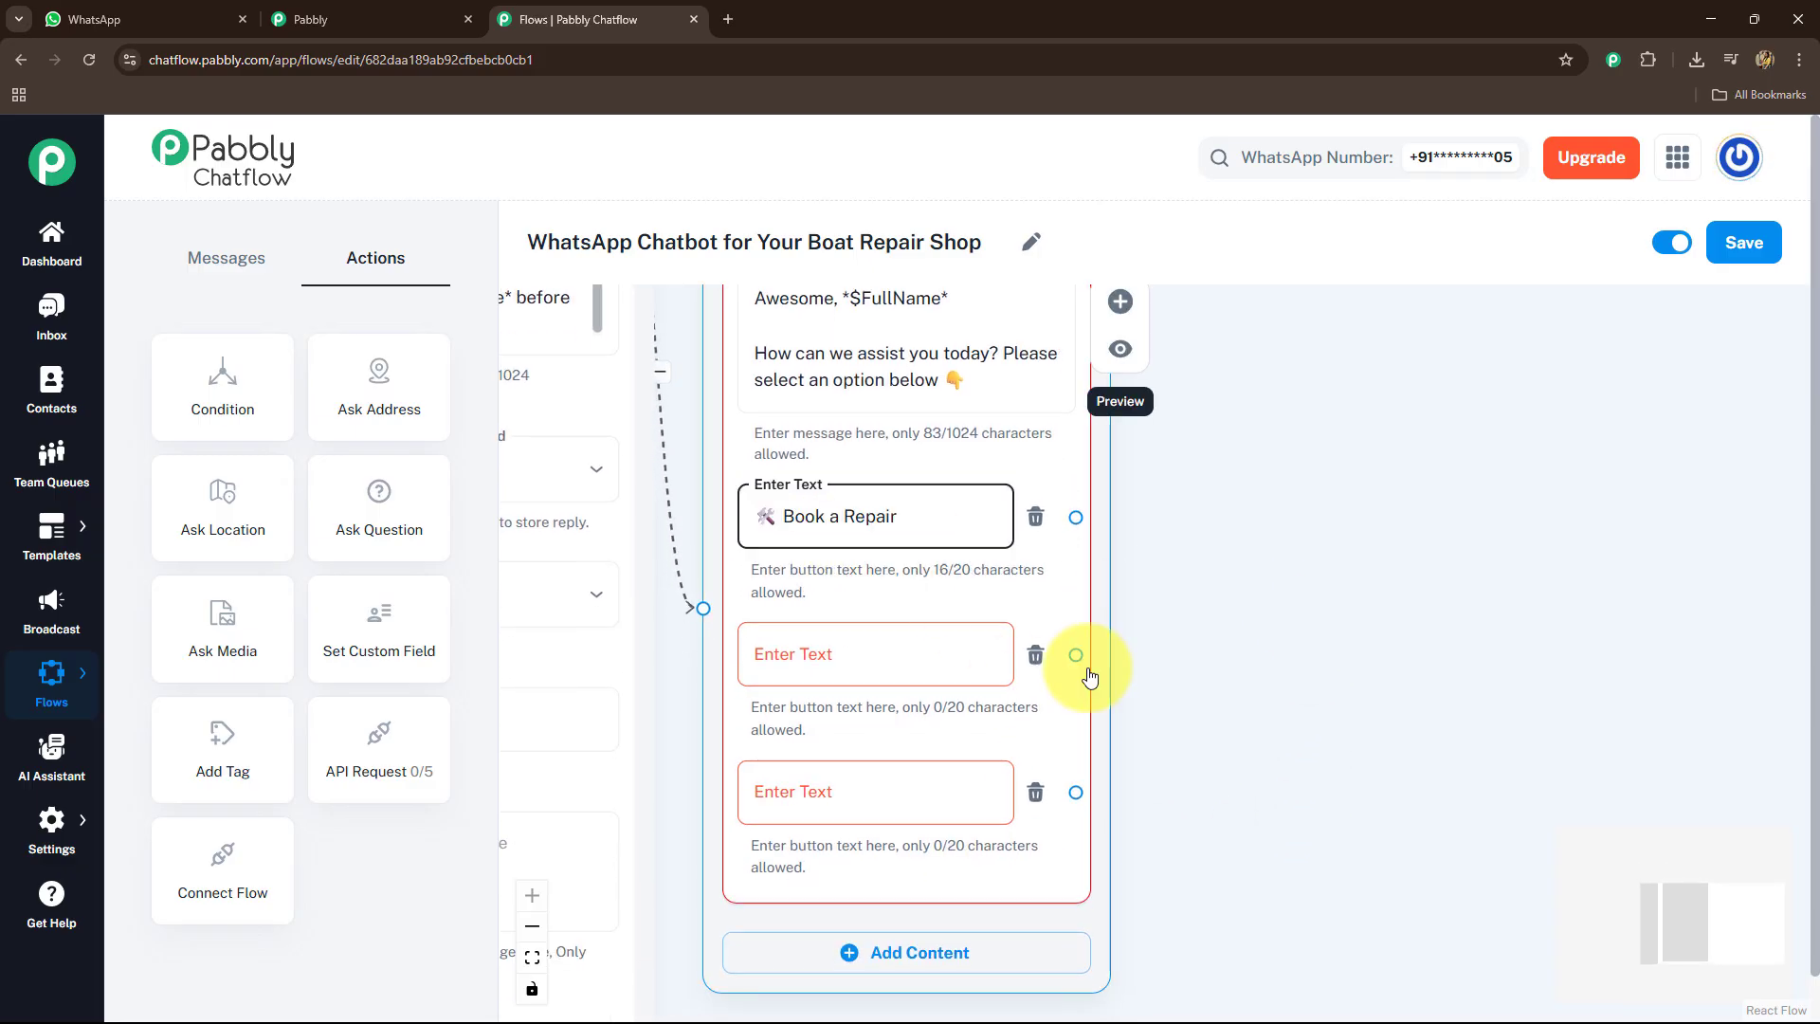
{"action": "scroll", "coordinate": [1248, 622], "scroll_direction": "down", "scroll_amount": 1}
{"action": "left_click", "coordinate": [895, 579]}
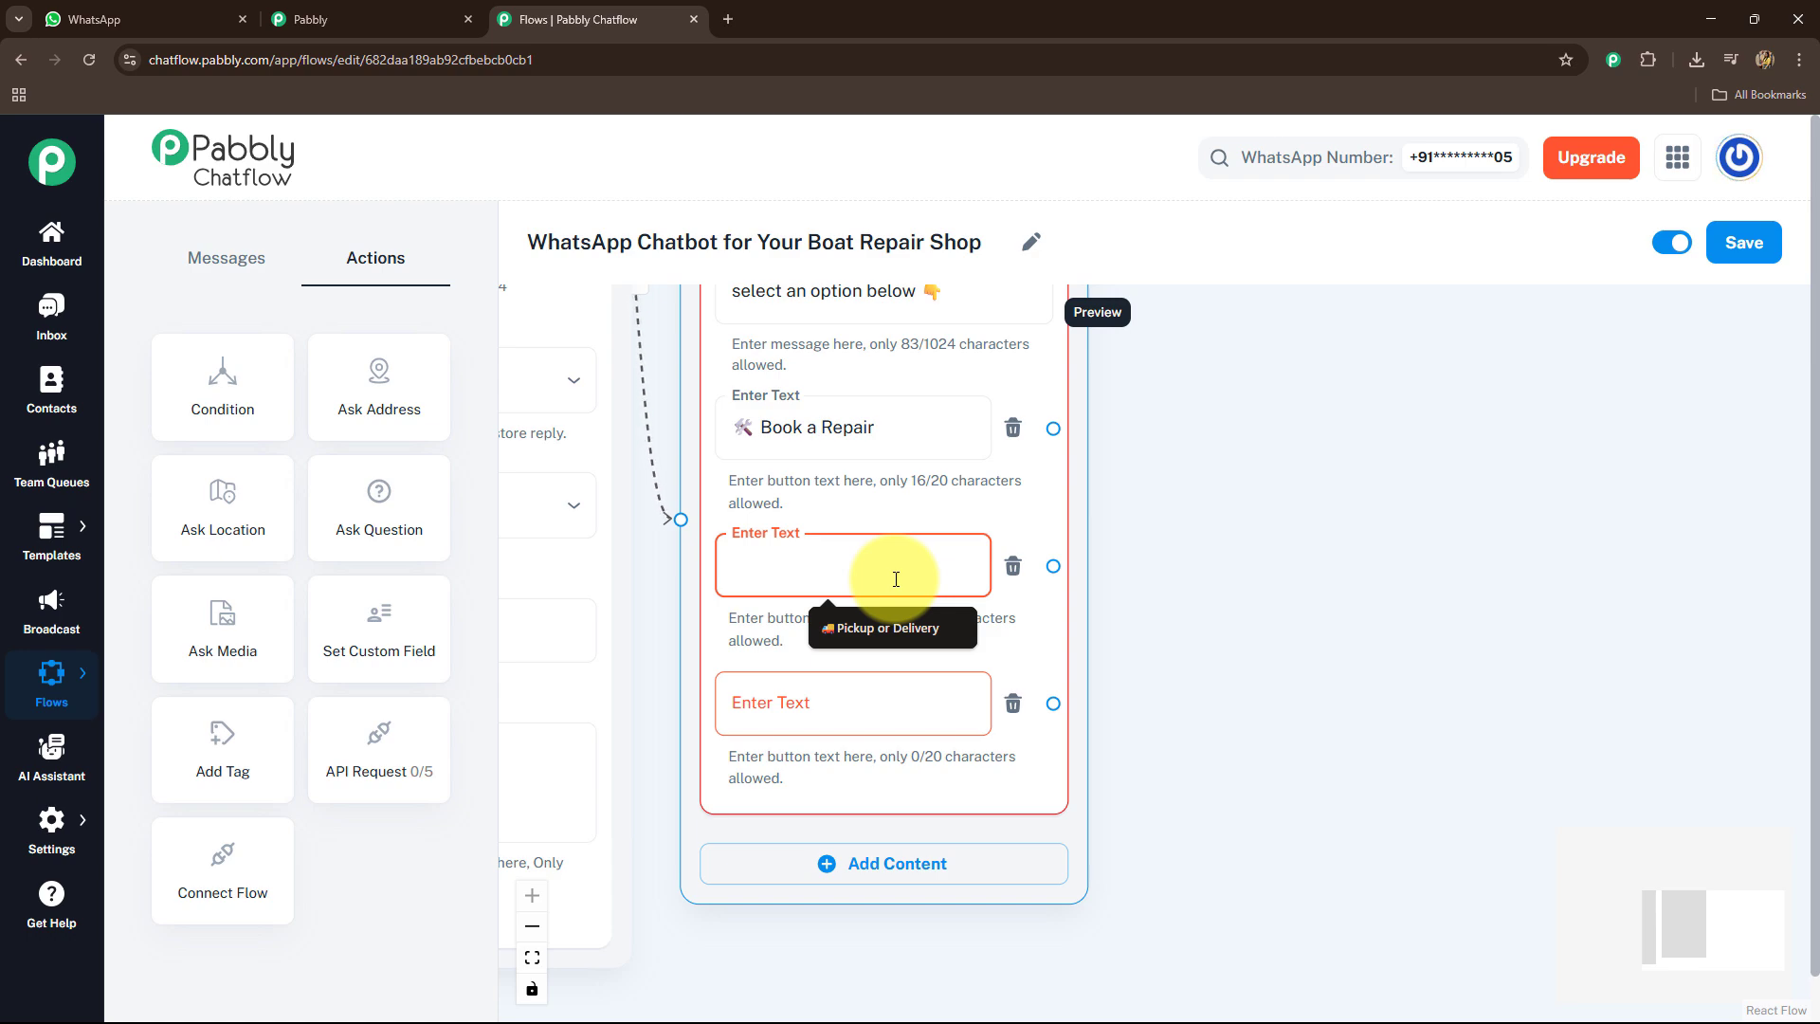
{"action": "type", "text": "💸 View Pricing"}
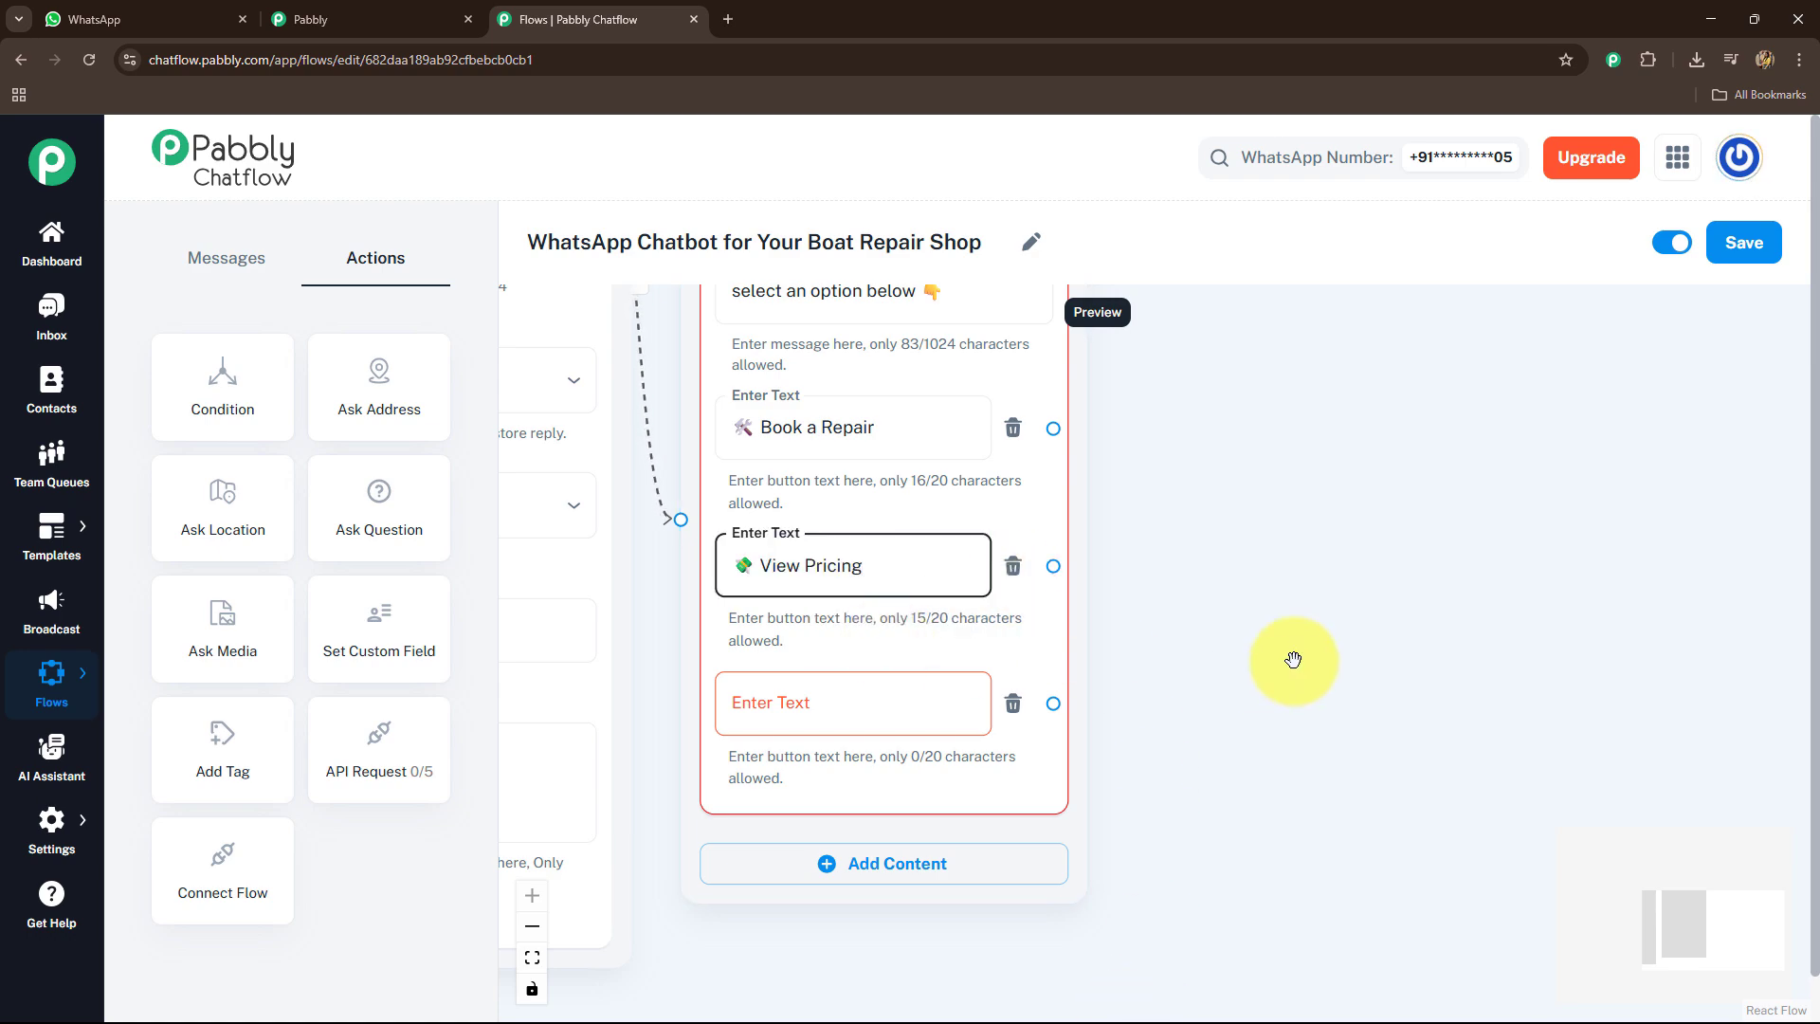
{"action": "scroll", "coordinate": [1261, 544], "scroll_direction": "down", "scroll_amount": 1}
{"action": "left_click", "coordinate": [771, 602]}
{"action": "type", "text": "🚨 Emergency Help"}
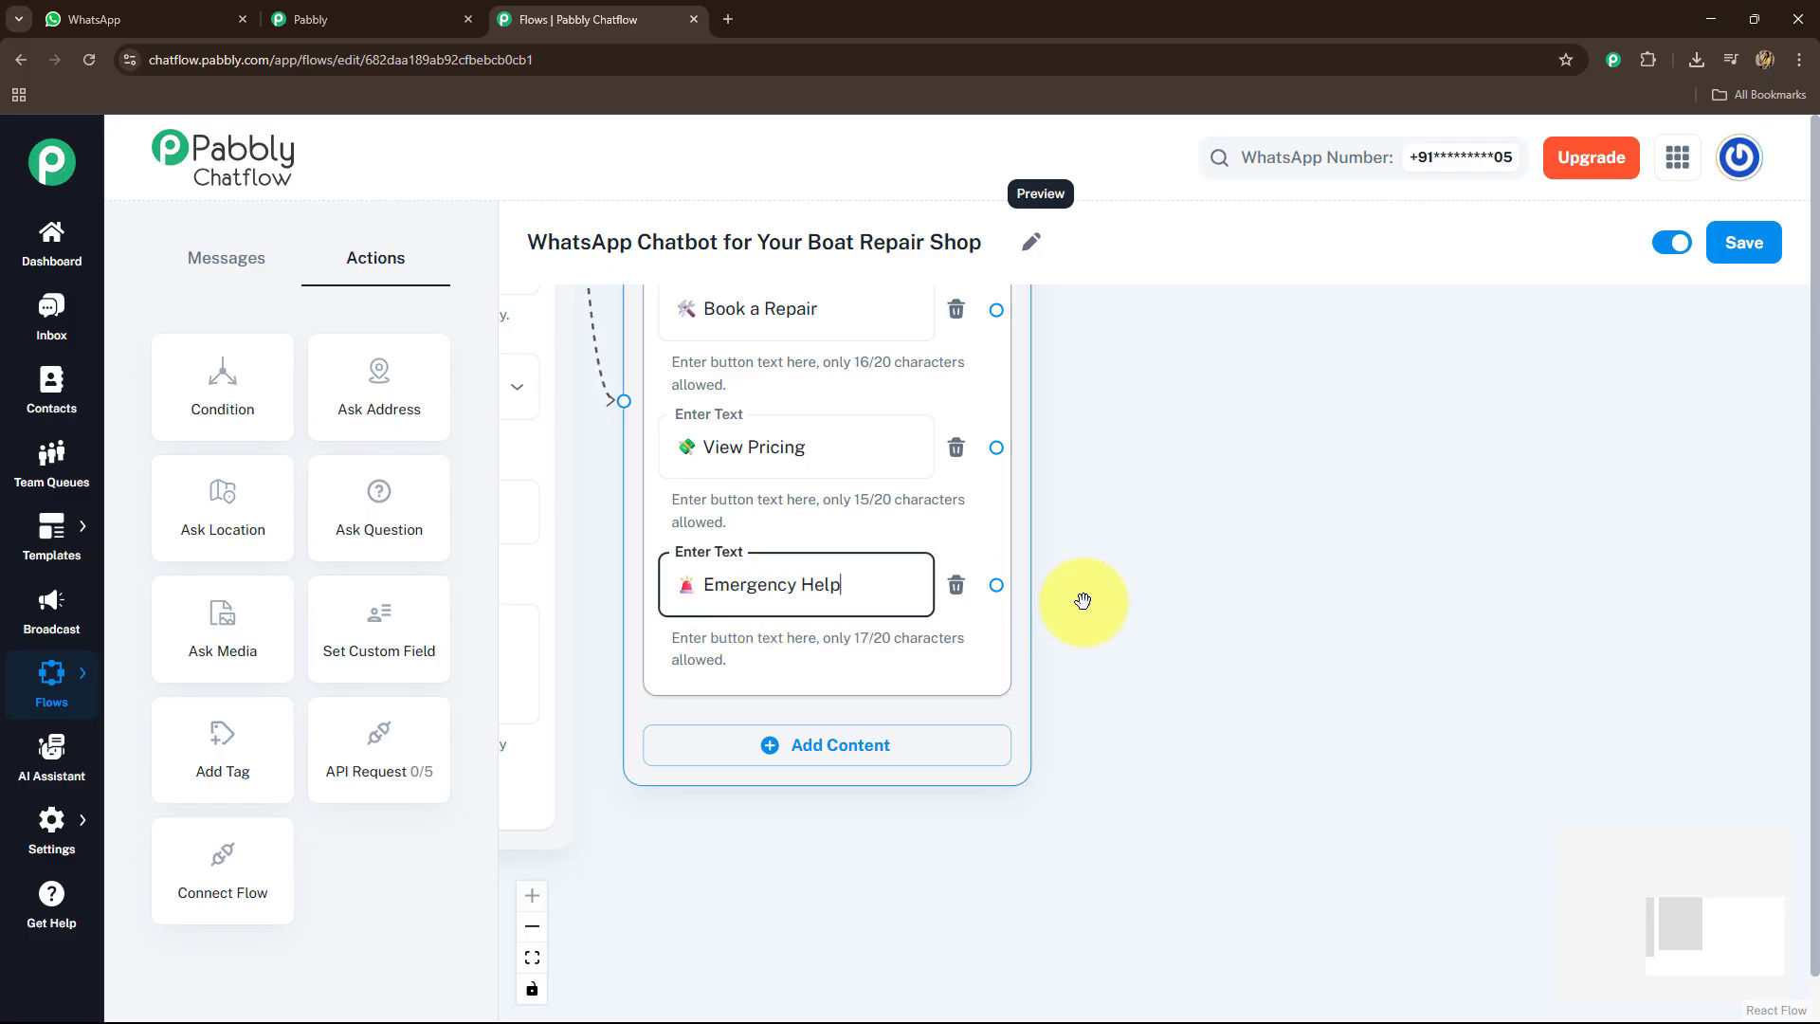
Branch Book a Repair to a new Text + Button message reading "🚢 Let's get your boat fixed! Please select your boat type:"
{"action": "left_click_drag", "start_coordinate": [1290, 595], "coordinate": [1240, 686]}
{"action": "left_click_drag", "start_coordinate": [1211, 515], "coordinate": [1203, 654]}
{"action": "left_click_drag", "start_coordinate": [928, 562], "coordinate": [1160, 451]}
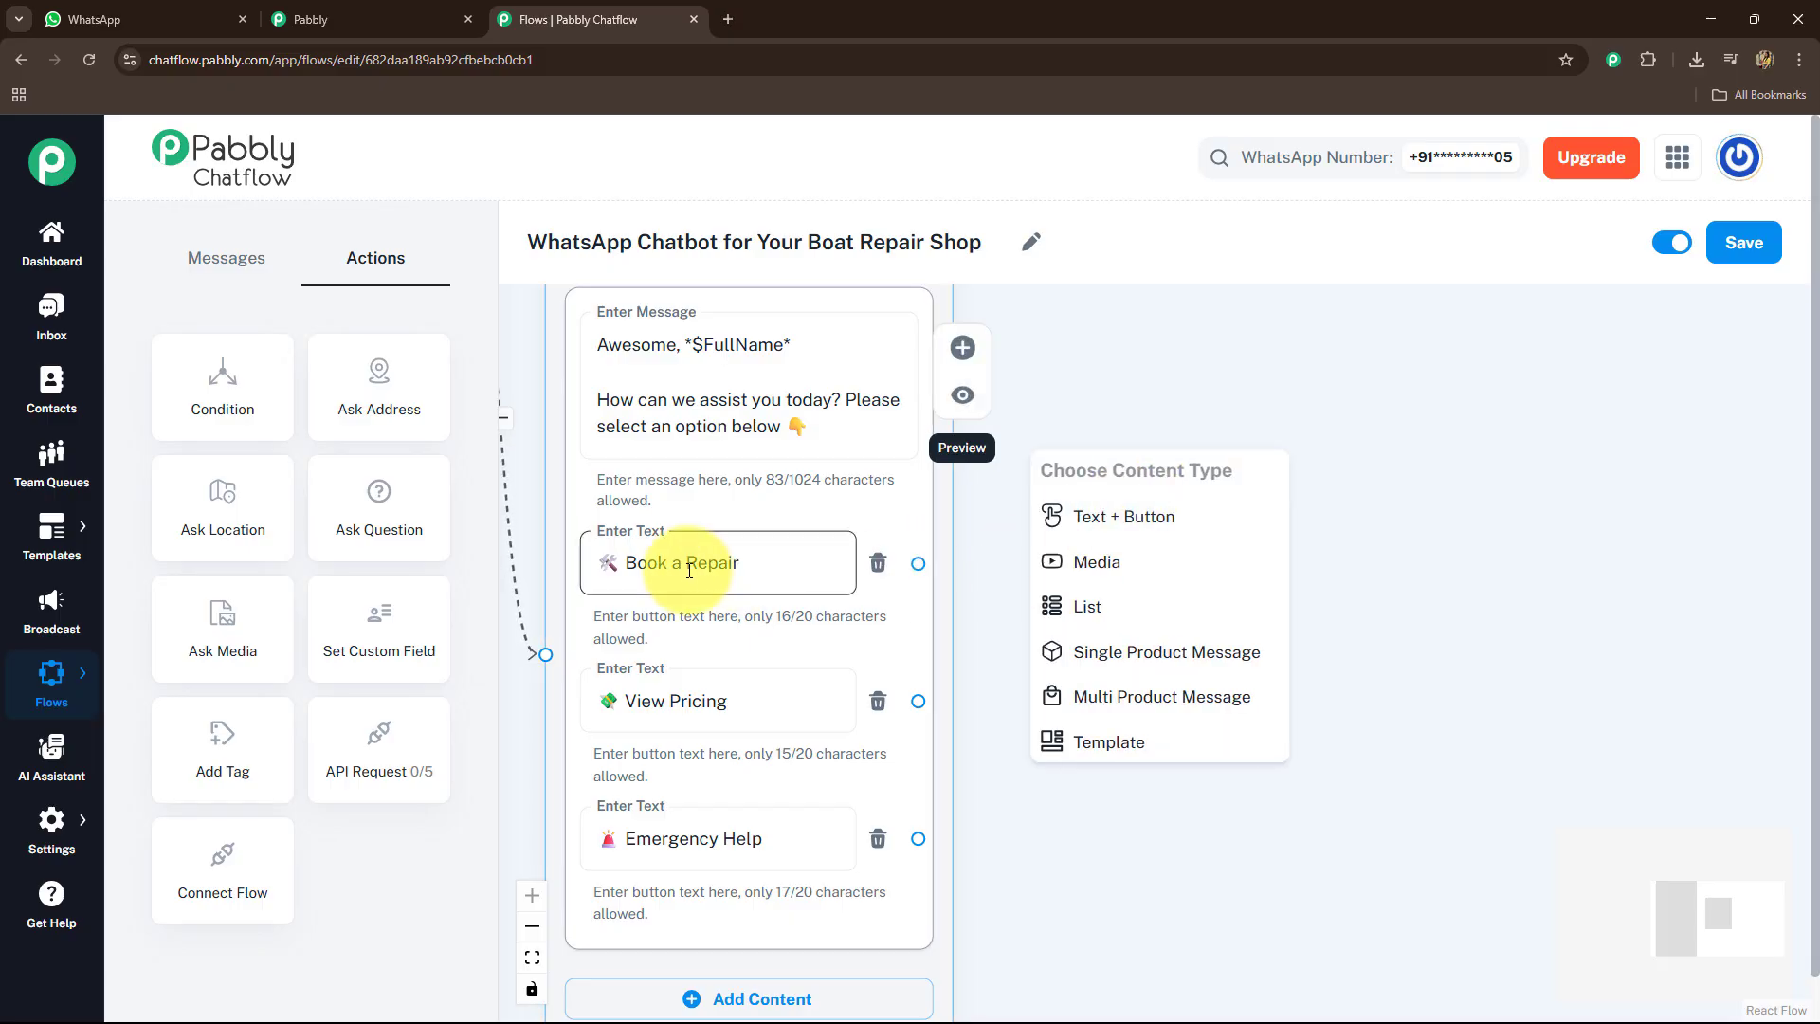
{"action": "left_click", "coordinate": [1108, 517]}
{"action": "left_click", "coordinate": [1106, 479]}
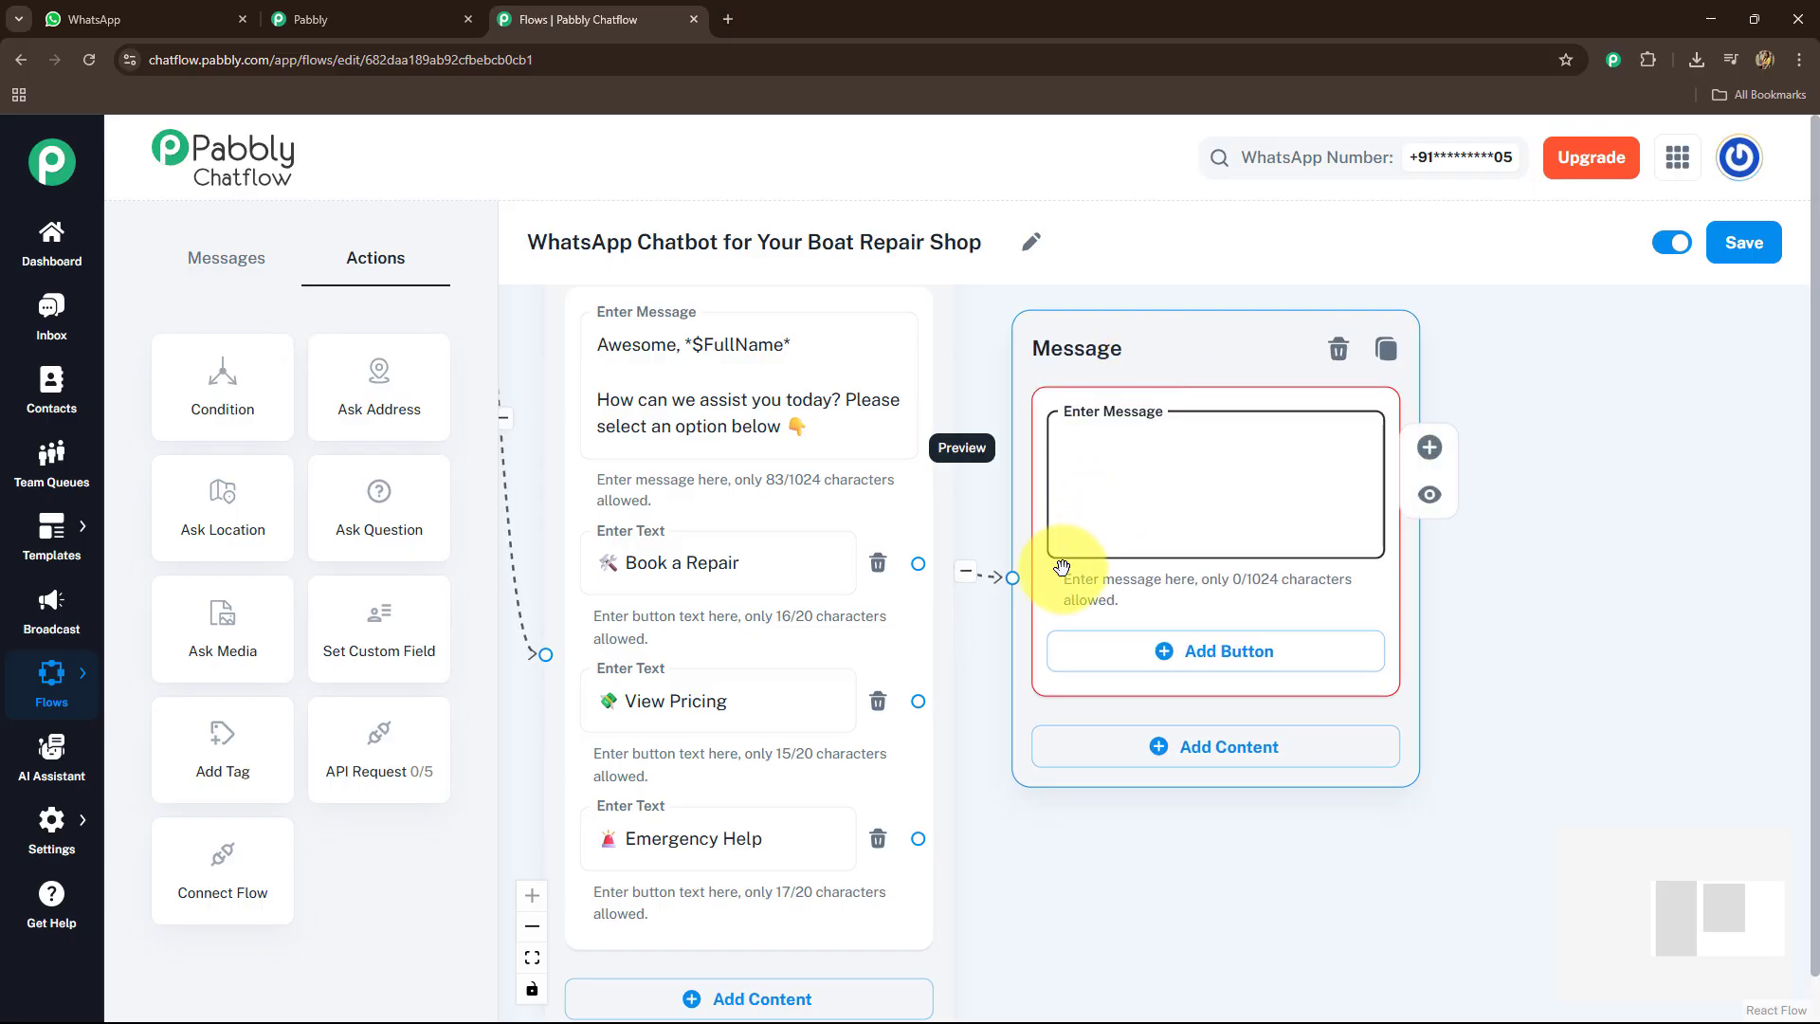
{"action": "type", "text": "🚢 Let's get your boat fixed!  Please select your boat type:"}
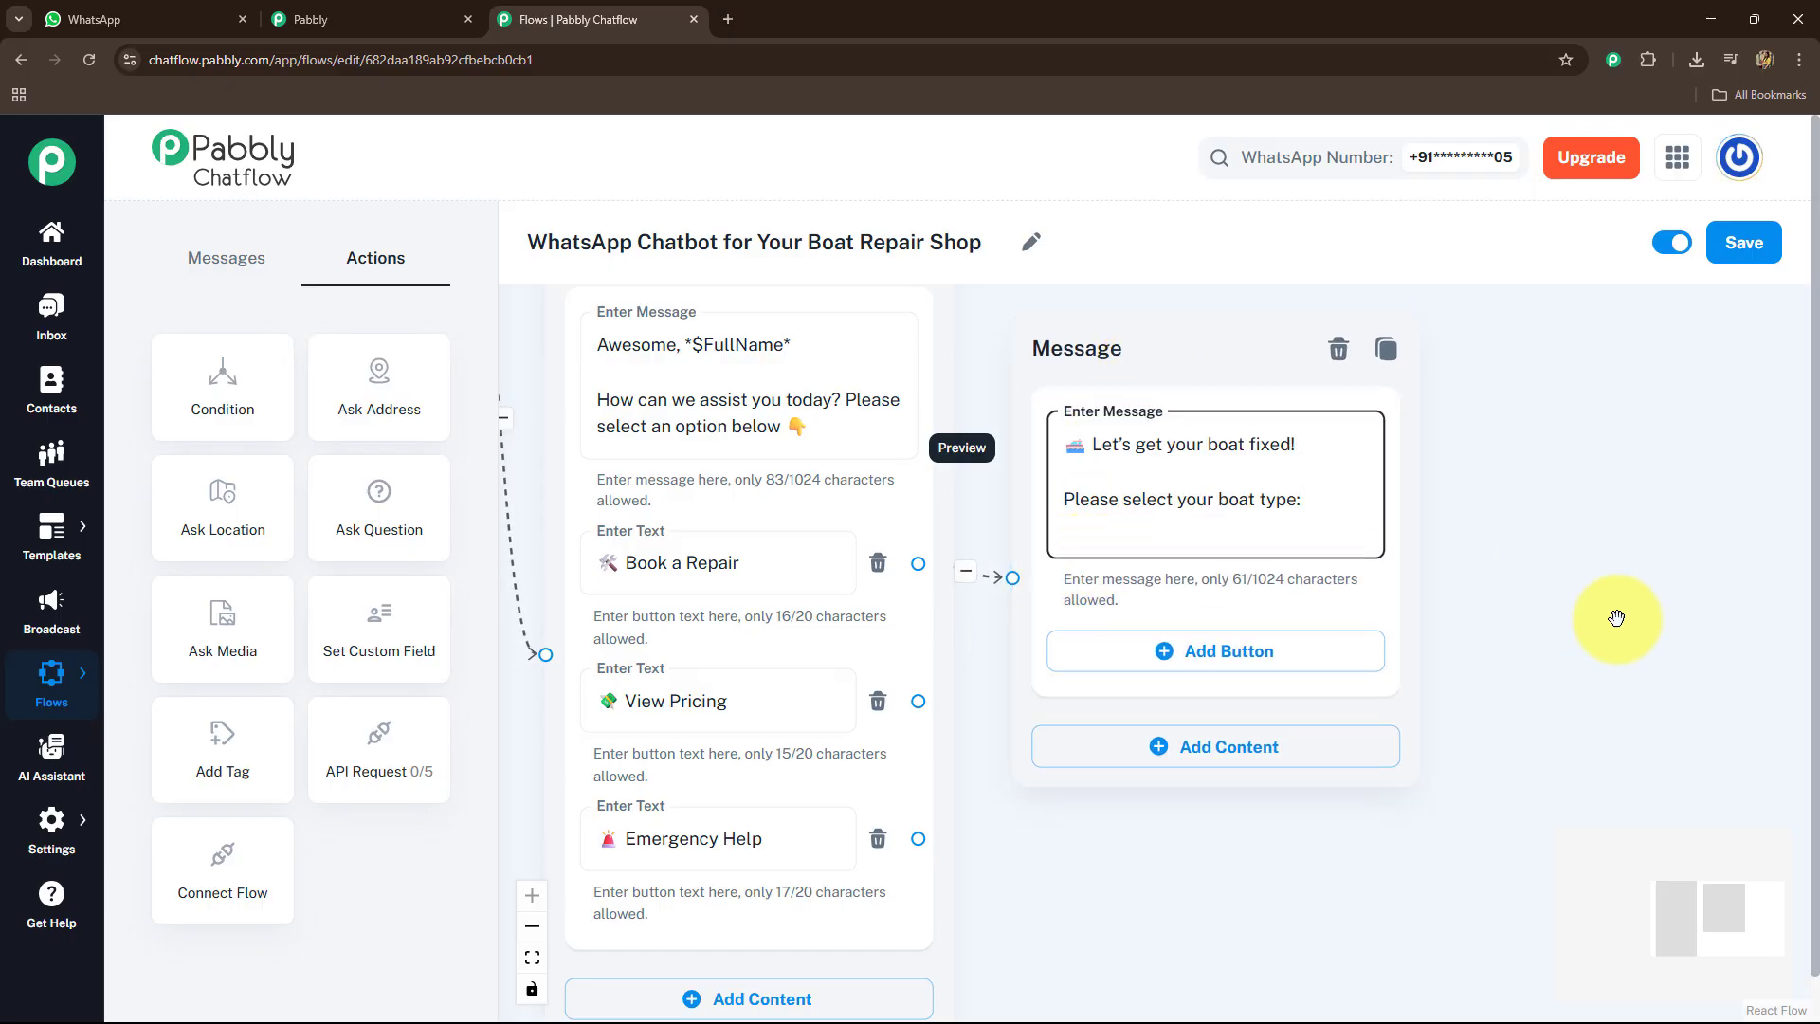
Add three buttons to the boat type message, labelled Motorboat, Sailboat and Jet Ski
{"action": "left_click_drag", "start_coordinate": [1617, 617], "coordinate": [1495, 561]}
{"action": "left_click", "coordinate": [1185, 593]}
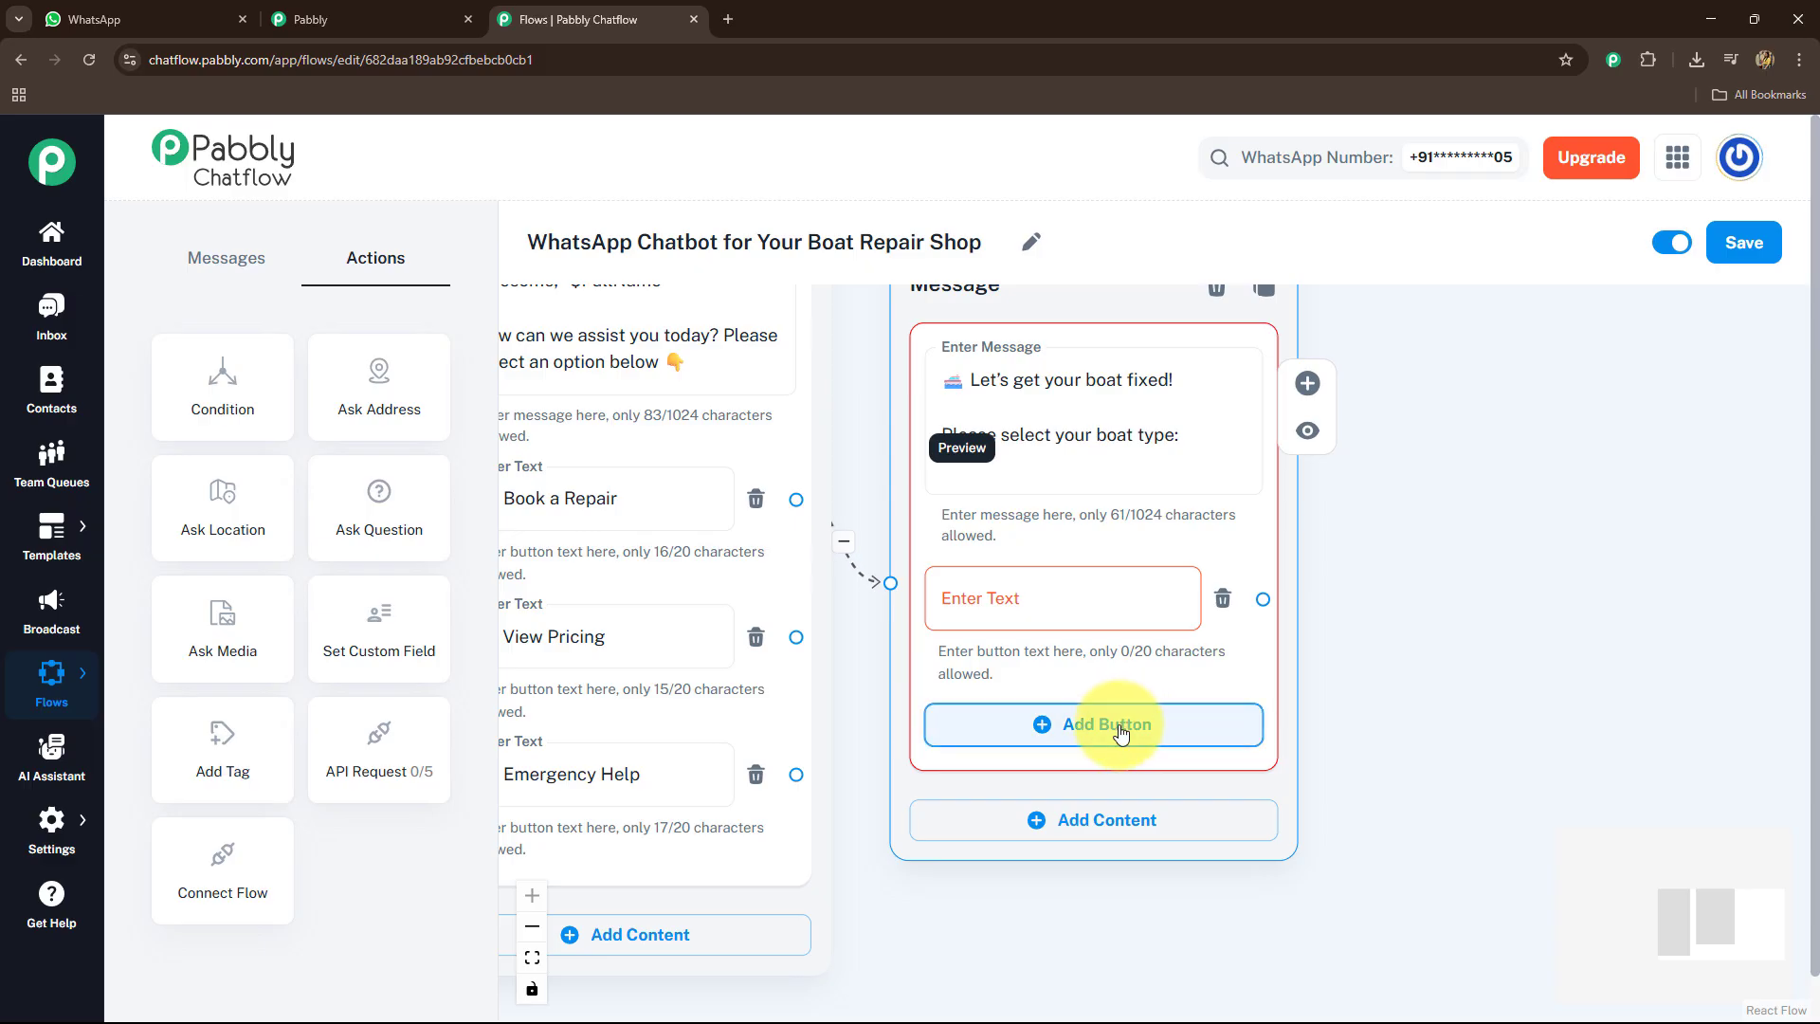
{"action": "left_click", "coordinate": [1128, 726]}
{"action": "left_click", "coordinate": [1090, 865]}
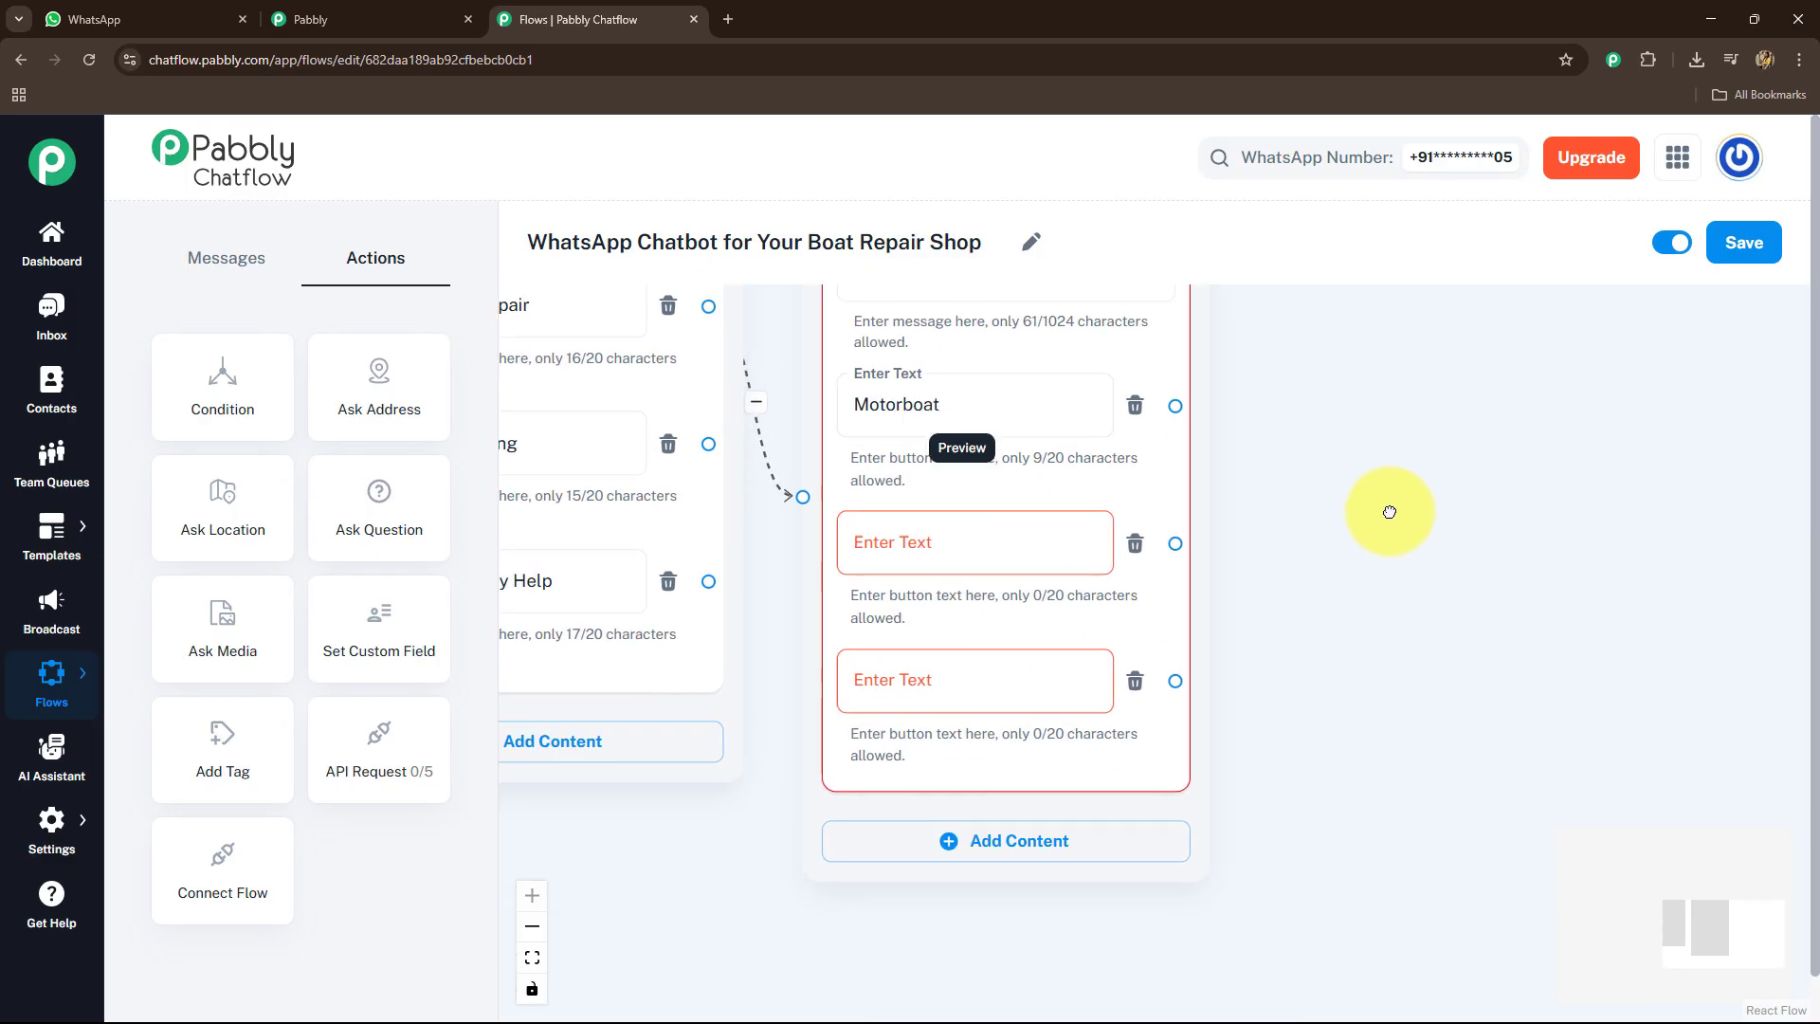
{"action": "scroll", "coordinate": [1137, 521], "scroll_direction": "down", "scroll_amount": 1}
{"action": "left_click", "coordinate": [943, 521]}
{"action": "type", "text": "Sailboat"}
{"action": "left_click", "coordinate": [893, 641]}
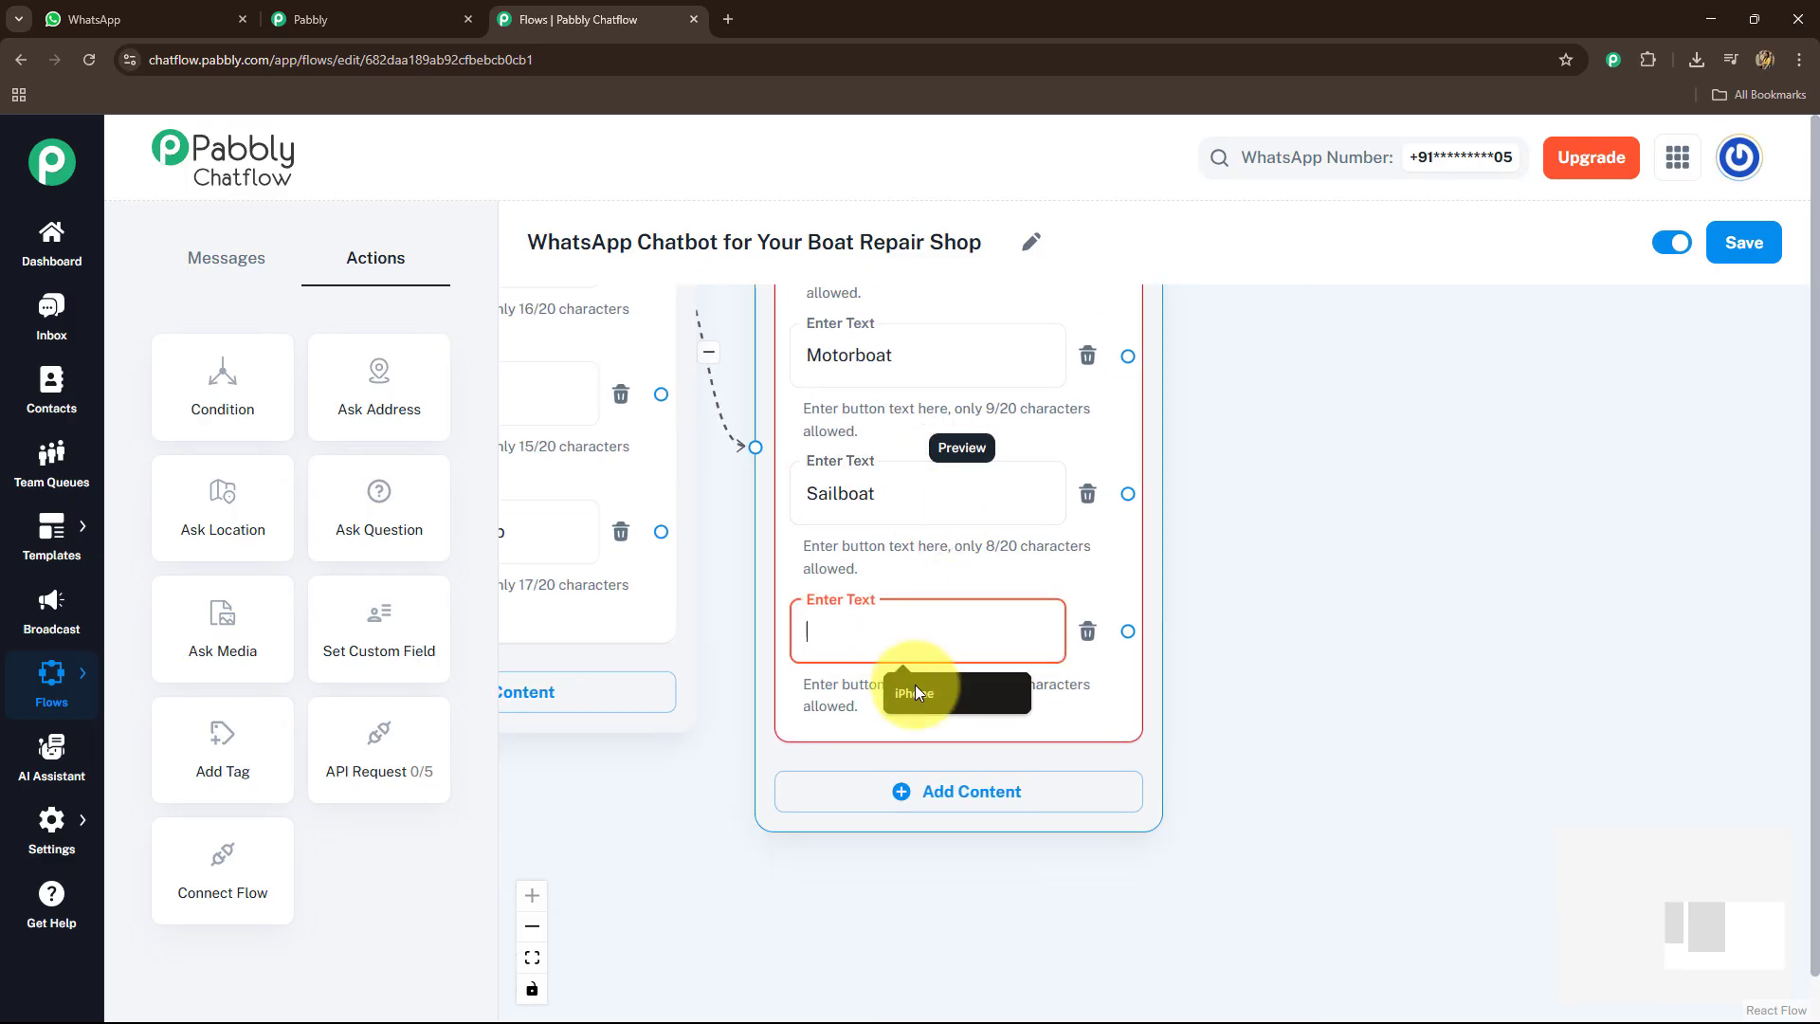
{"action": "type", "text": "Jet S"}
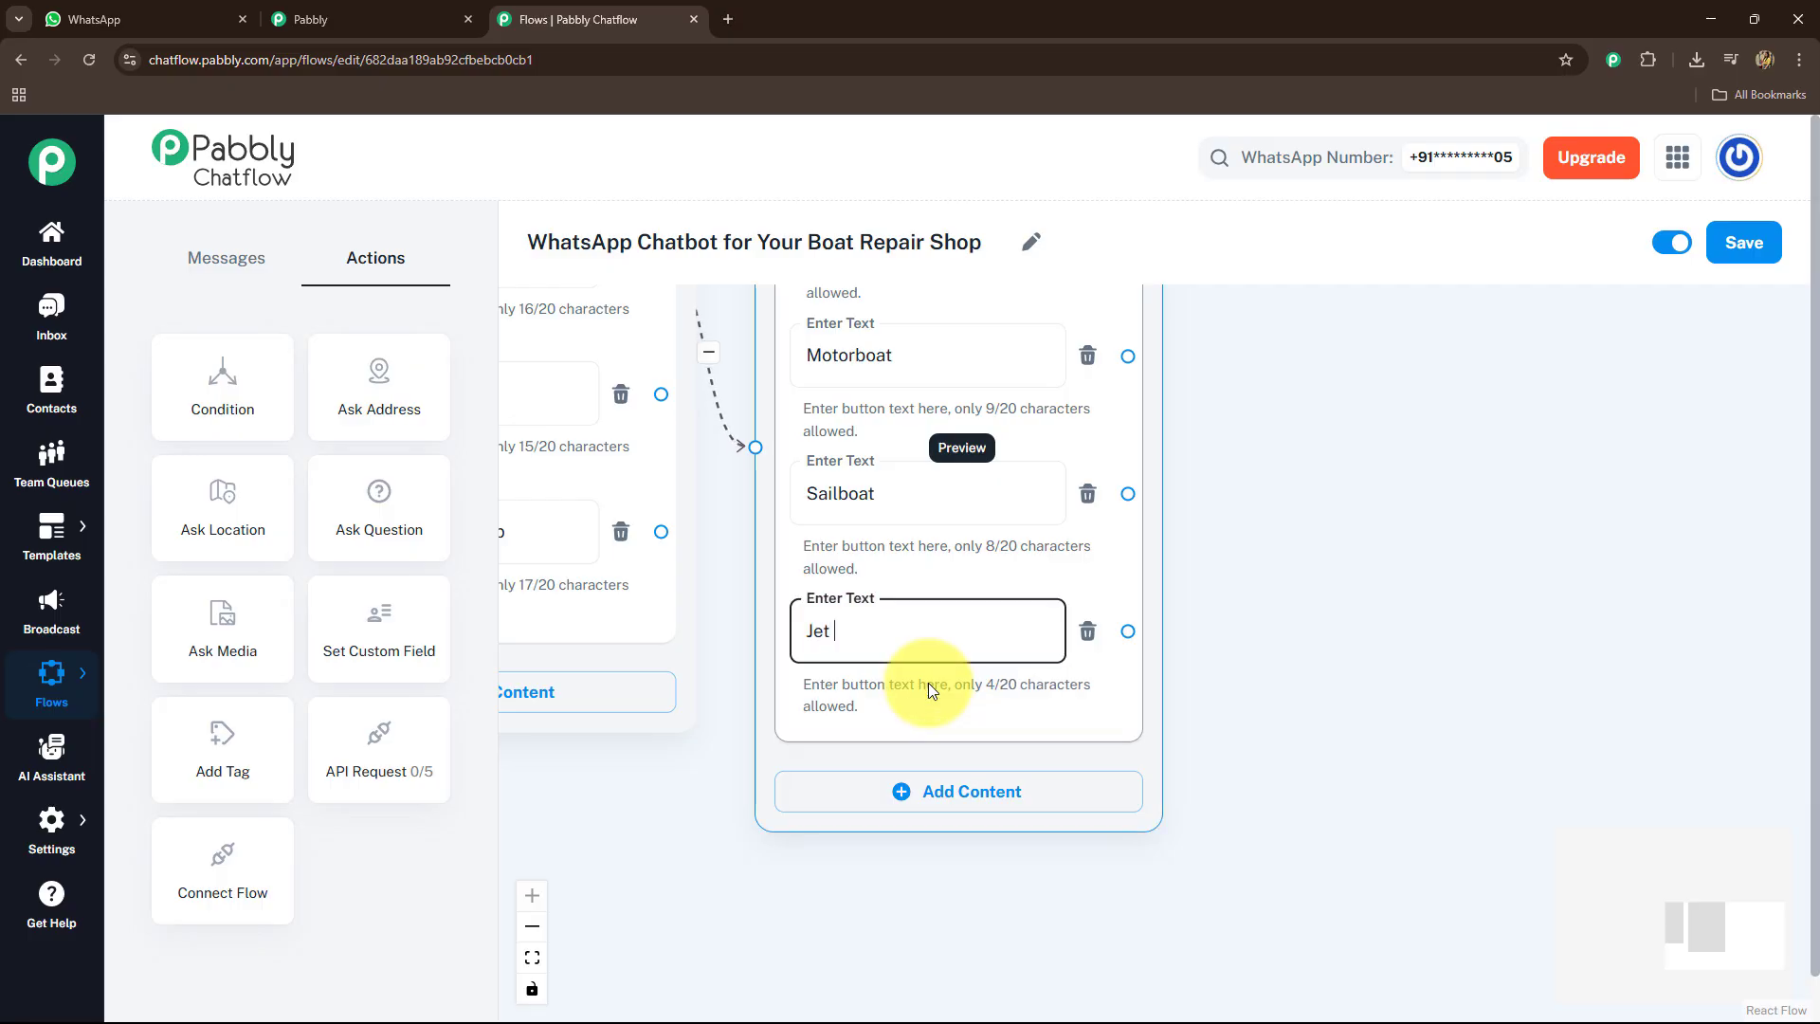
{"action": "type", "text": "ki"}
{"action": "left_click", "coordinate": [1389, 659]}
Branch Motorboat to a new Text + Button message reading "🔧 What kind of repair service do you need?"
{"action": "left_click_drag", "start_coordinate": [1389, 552], "coordinate": [1171, 740]}
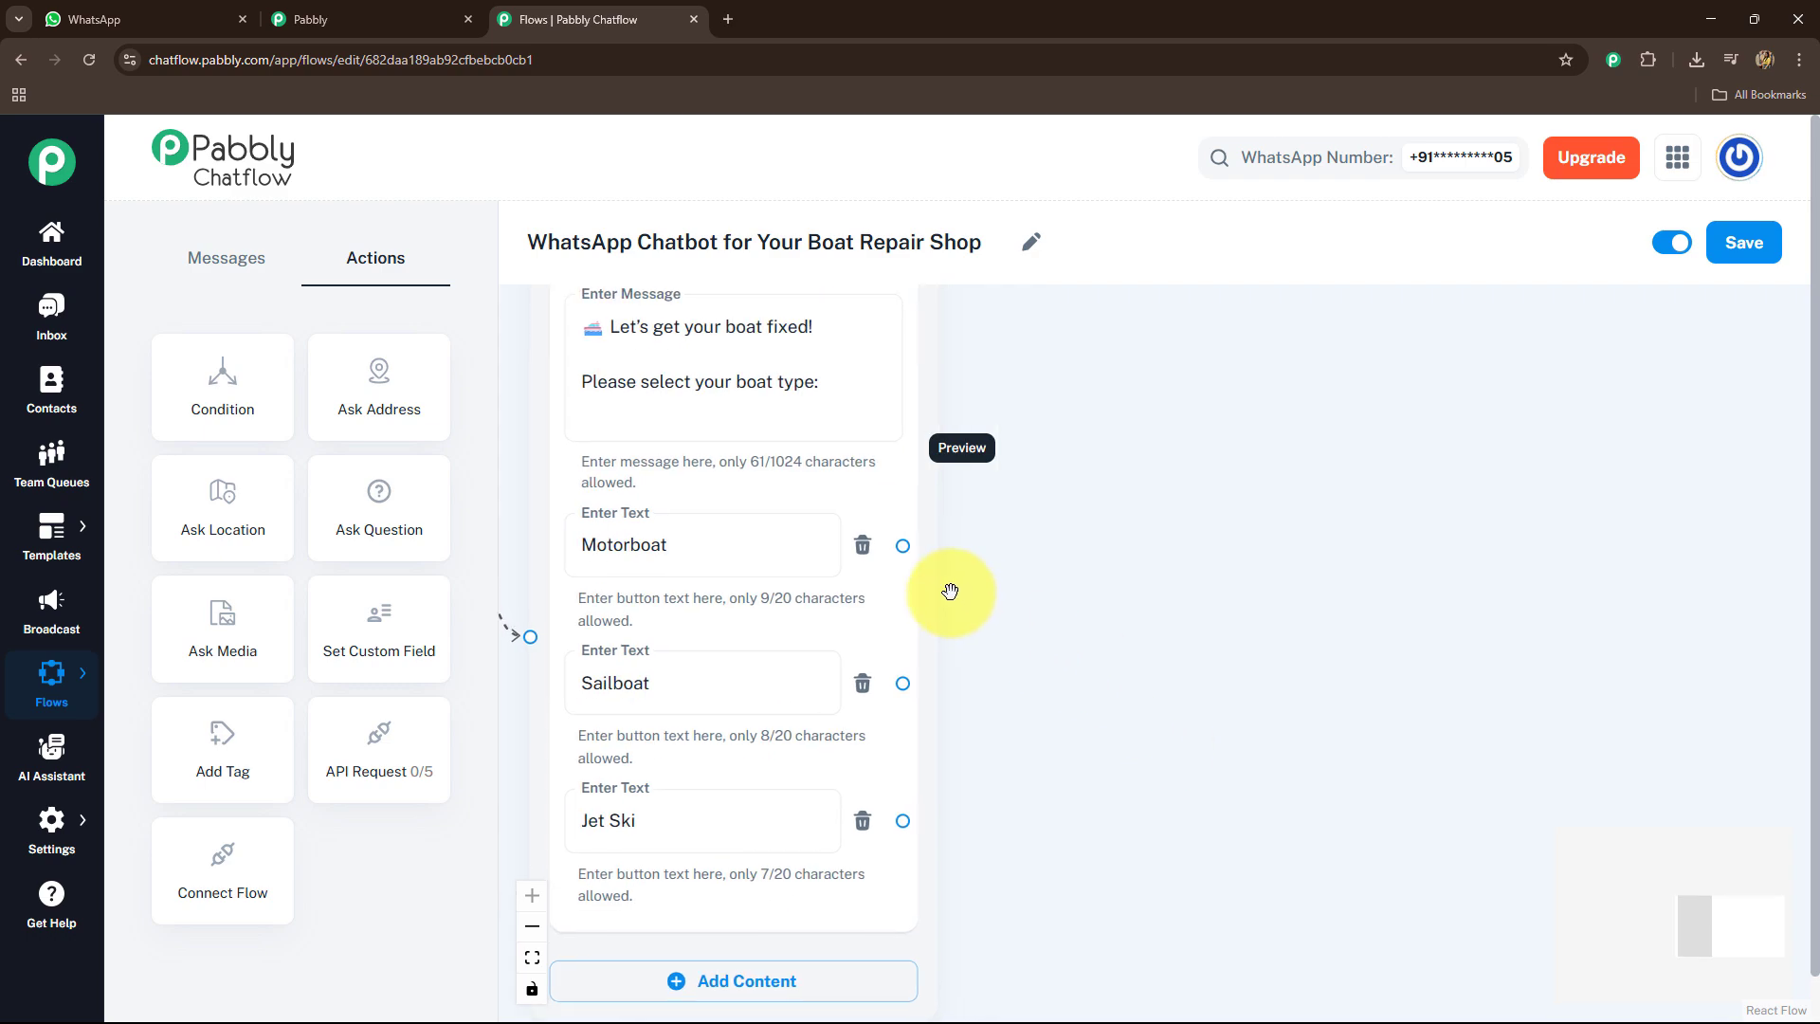
{"action": "left_click_drag", "start_coordinate": [905, 545], "coordinate": [1181, 442]}
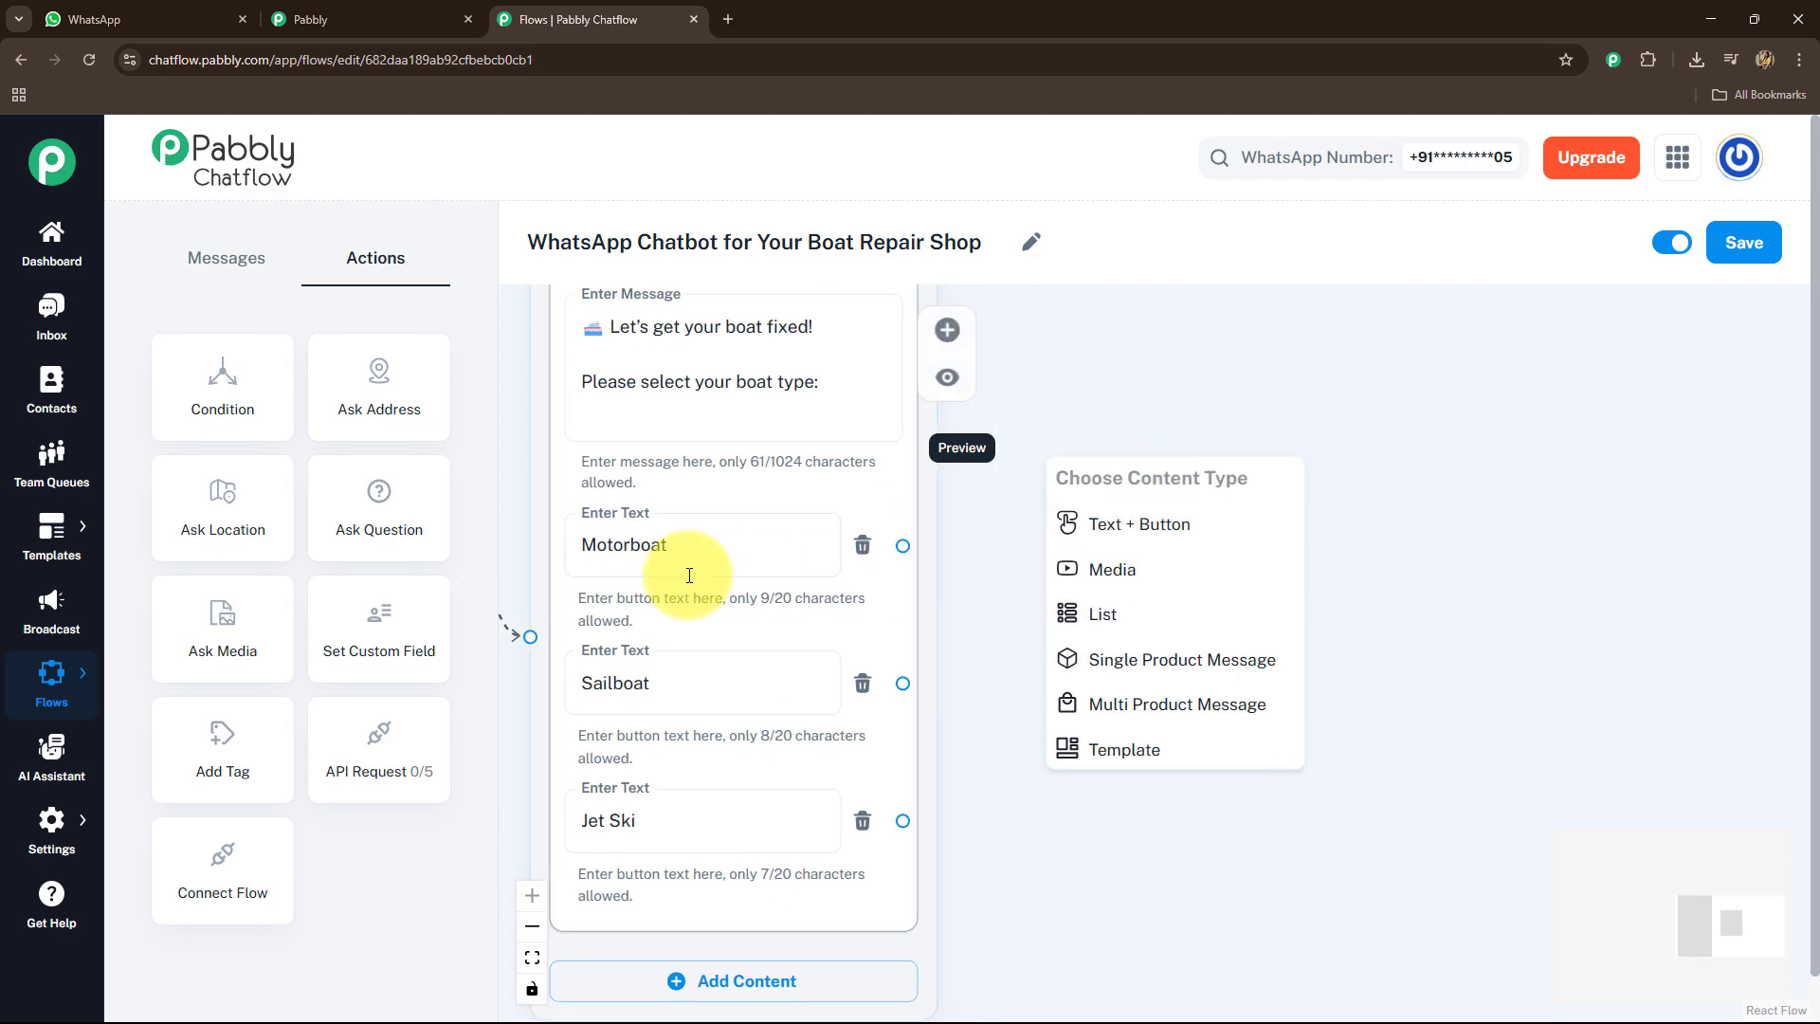
{"action": "left_click", "coordinate": [1138, 521]}
{"action": "left_click_drag", "start_coordinate": [1152, 534], "coordinate": [1153, 395]}
{"action": "left_click", "coordinate": [1109, 467]}
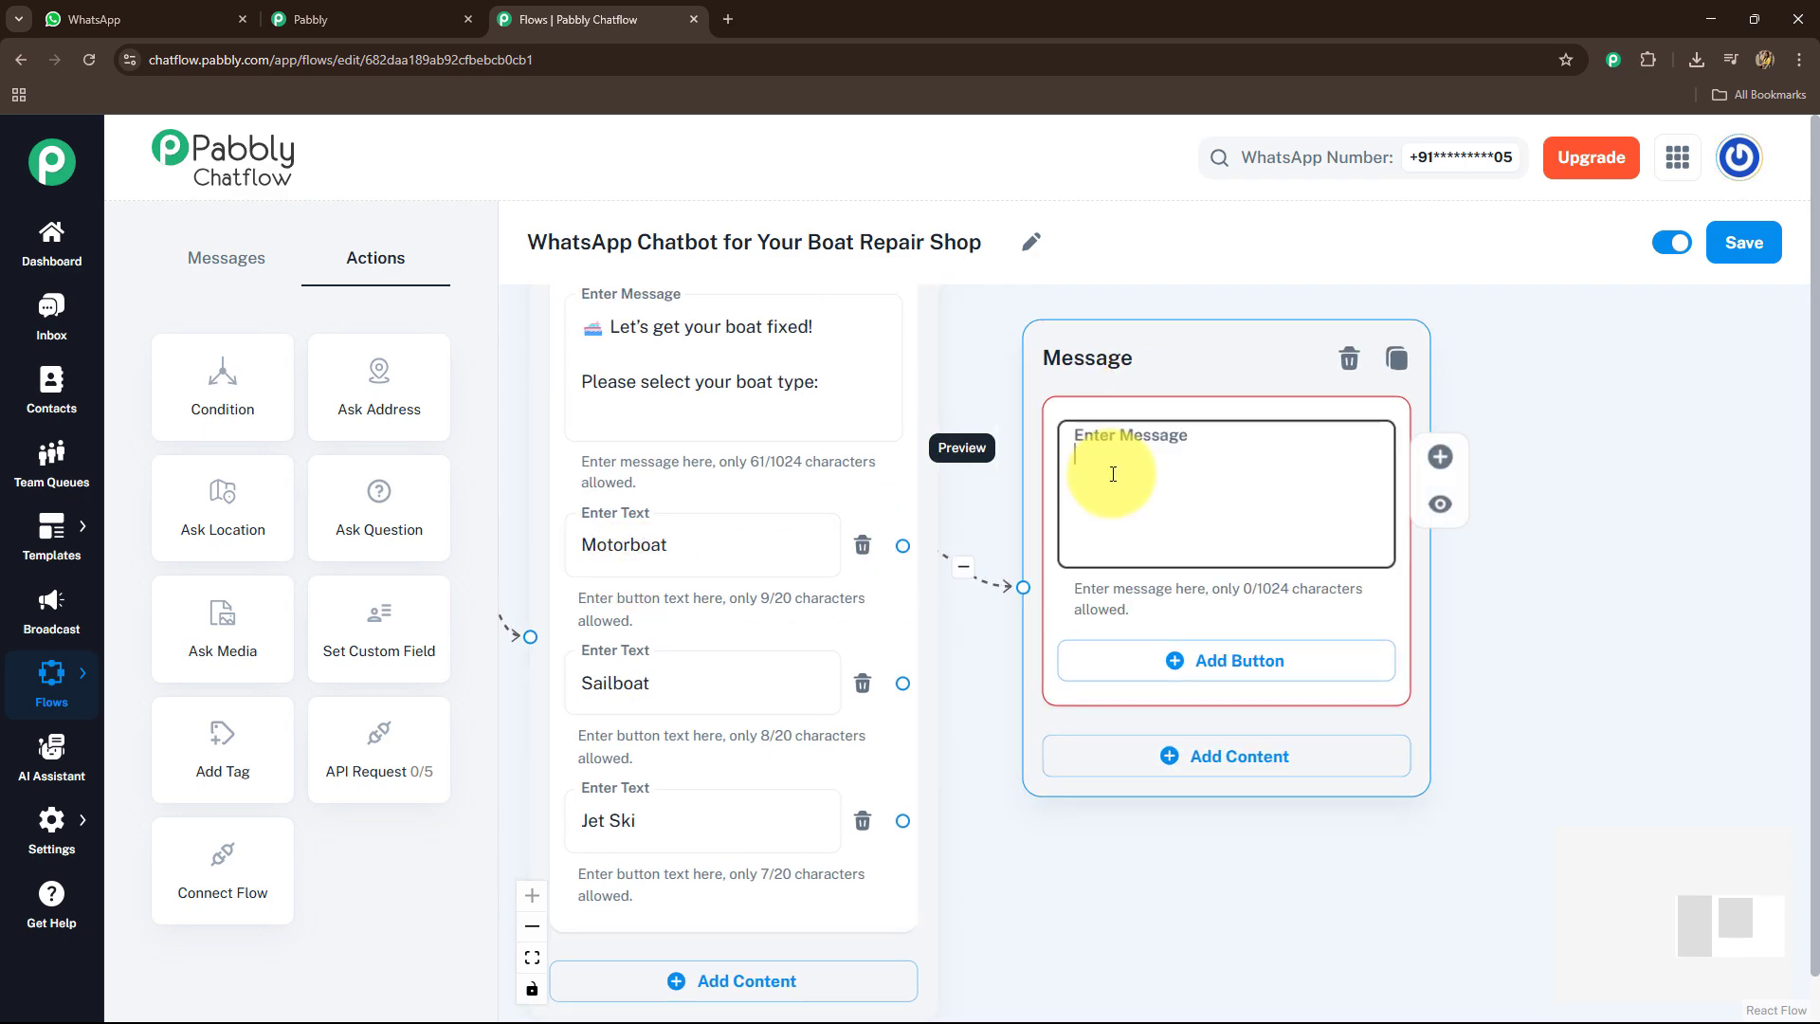
{"action": "type", "text": "🔧 What kind of repair service do you need?"}
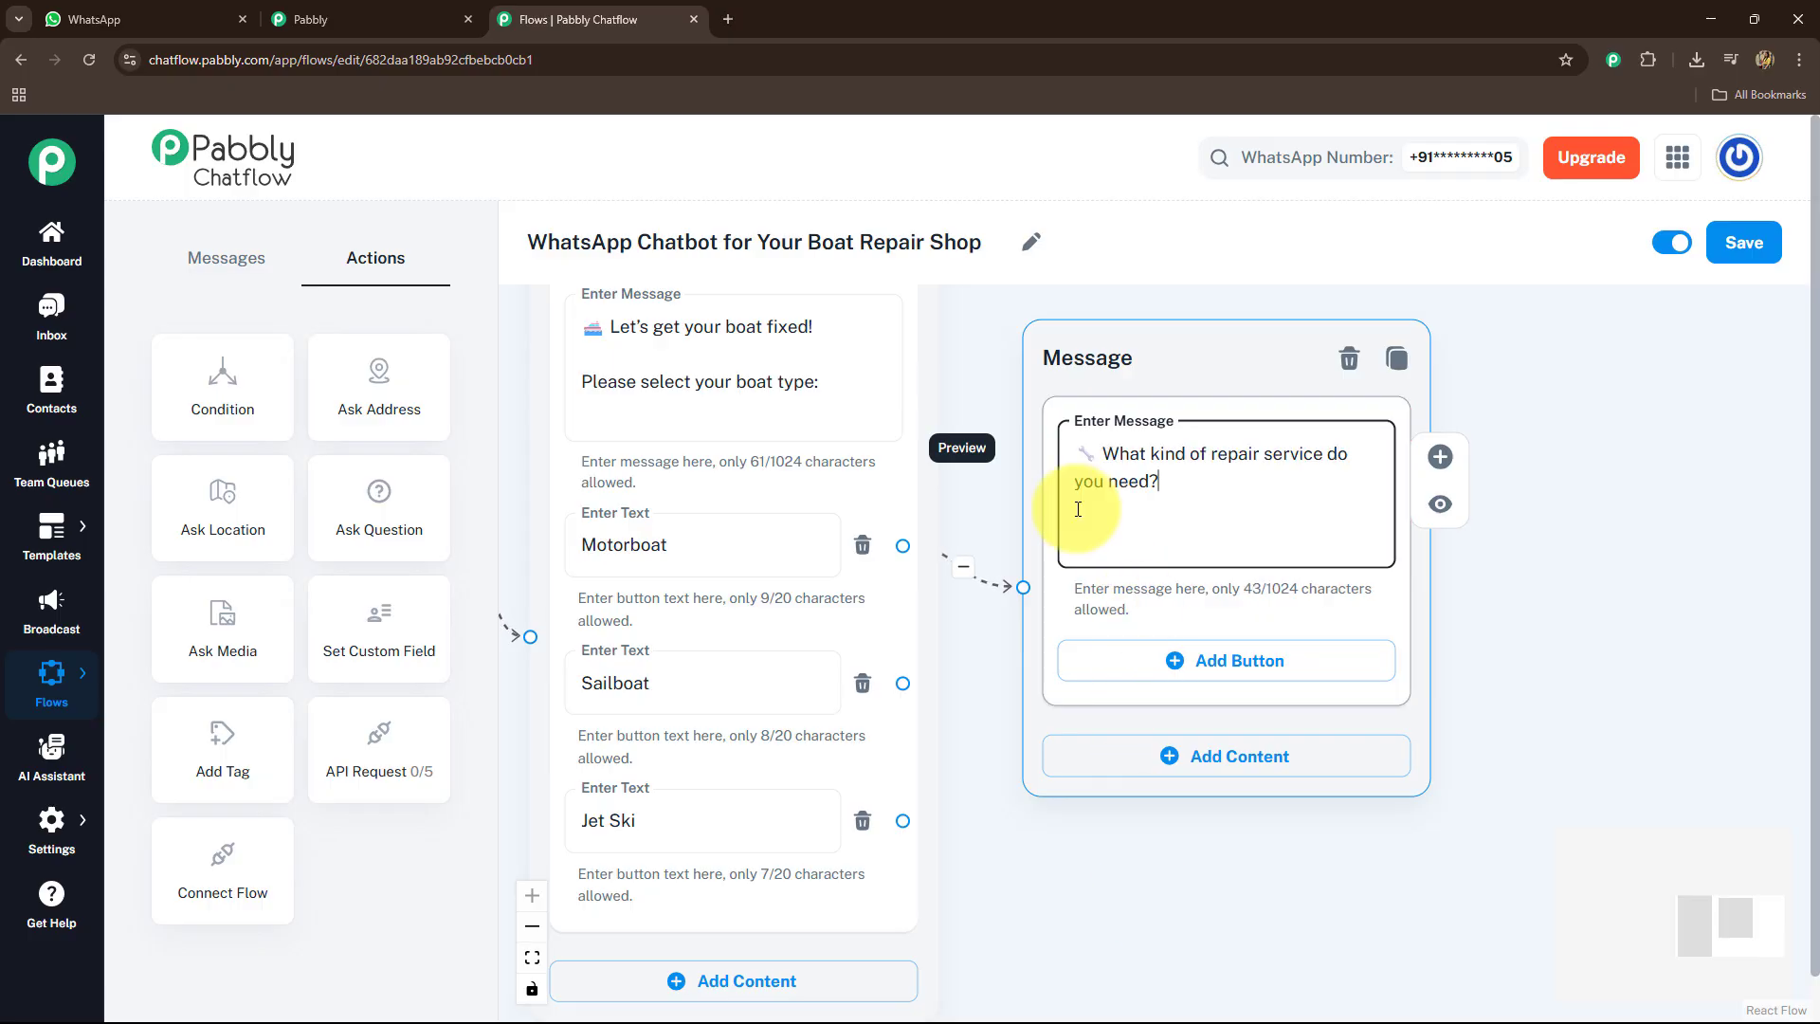
Add three buttons to the repair service message, labelled Engine Trouble, Hull Damage and Electrical Issue
{"action": "left_click_drag", "start_coordinate": [1574, 596], "coordinate": [1419, 589]}
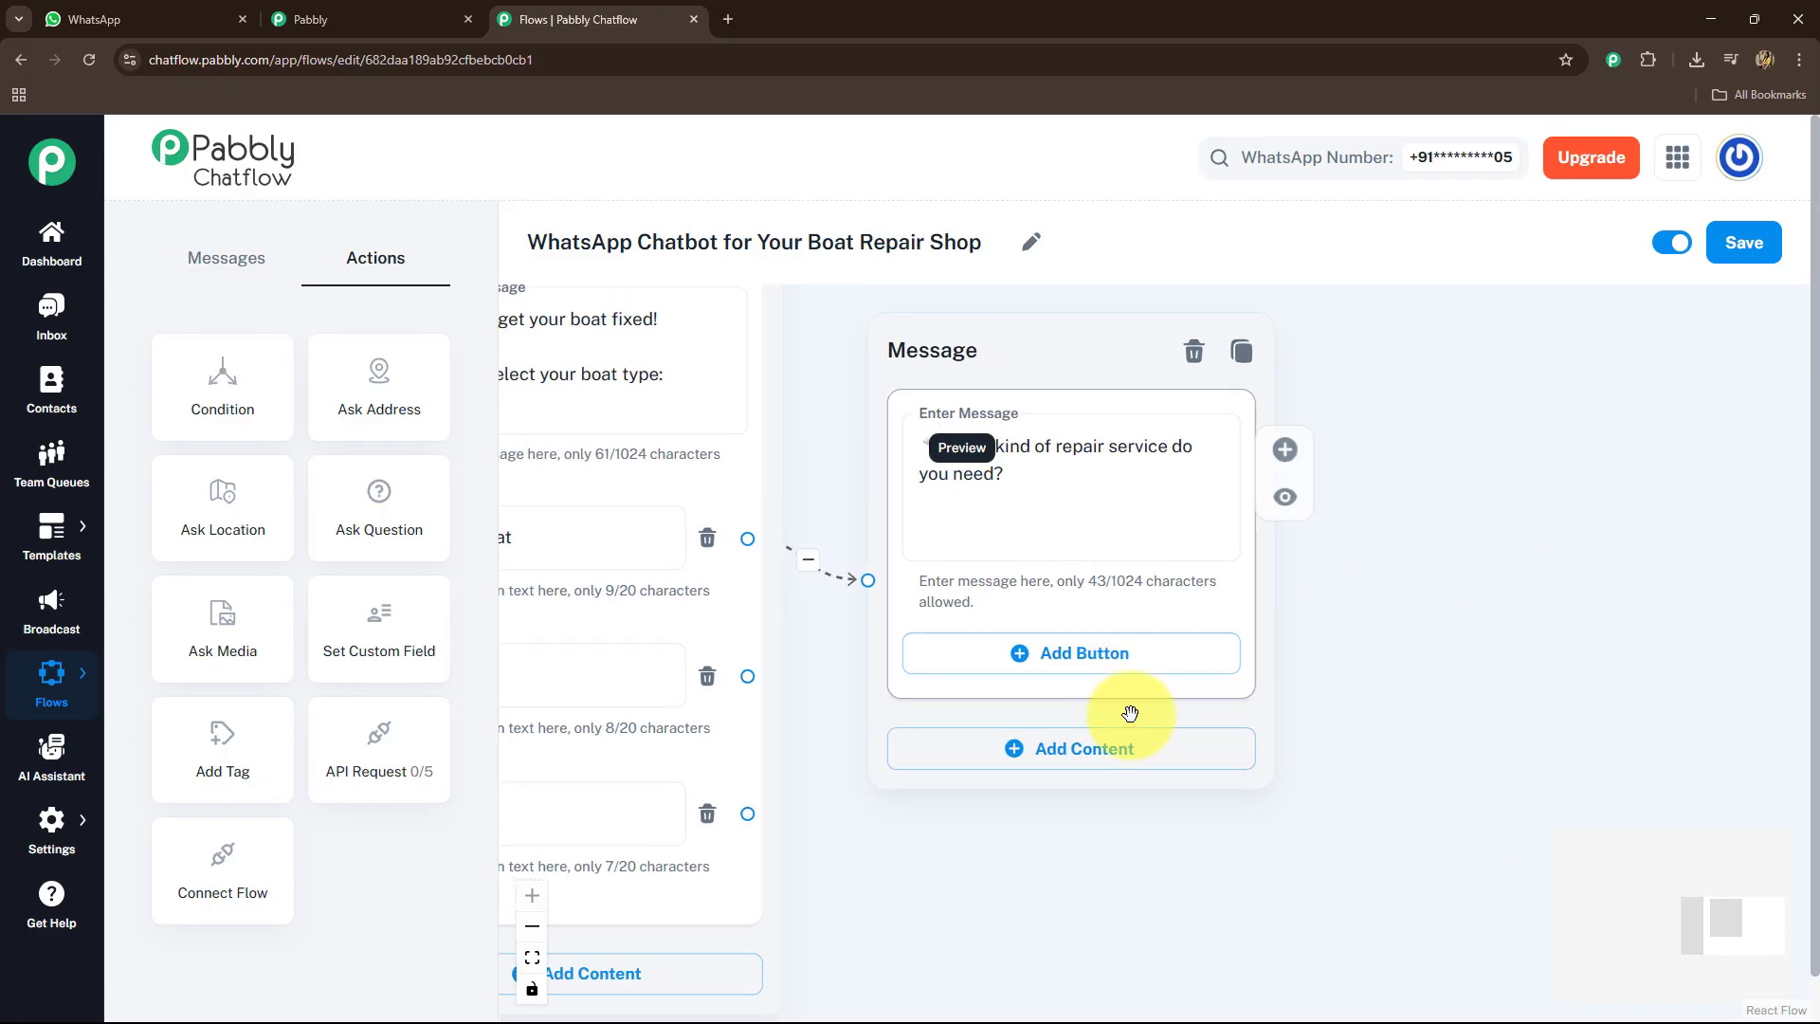
{"action": "left_click_drag", "start_coordinate": [1608, 735], "coordinate": [1817, 670]}
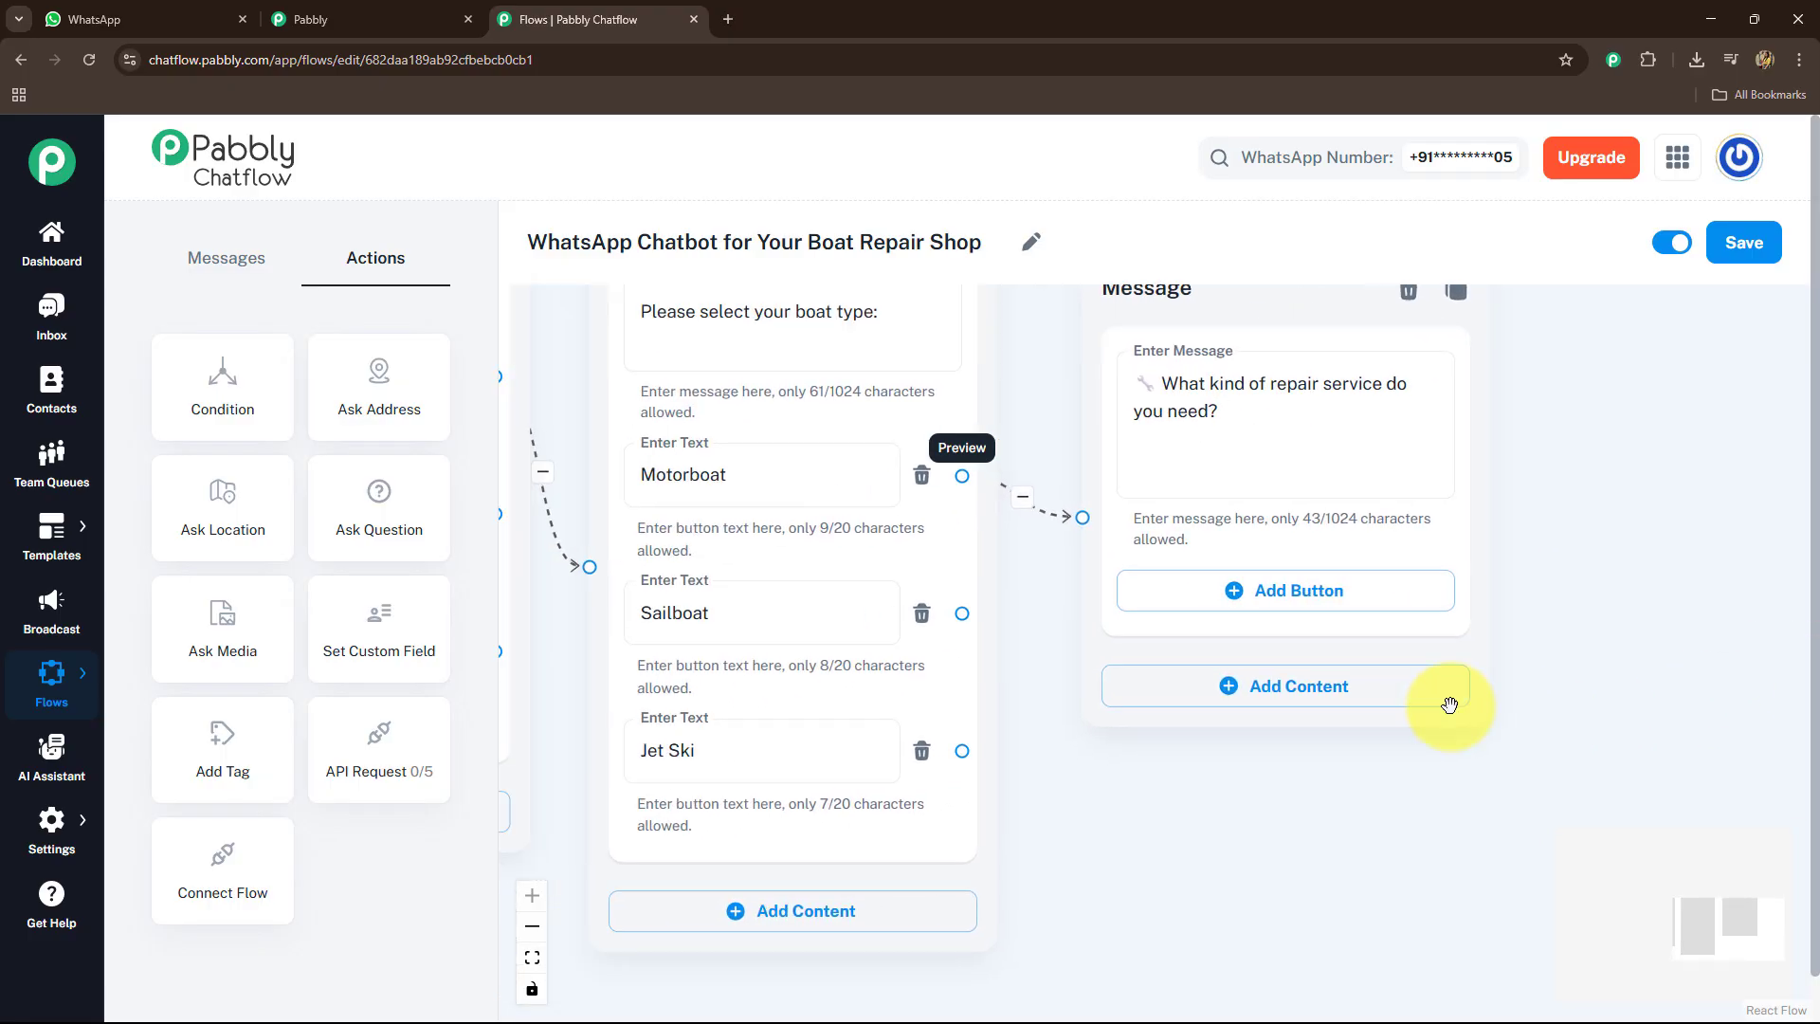
{"action": "left_click", "coordinate": [1211, 607]}
{"action": "left_click", "coordinate": [1220, 723]}
{"action": "left_click", "coordinate": [980, 568]}
{"action": "type", "text": "Engine Trouble"}
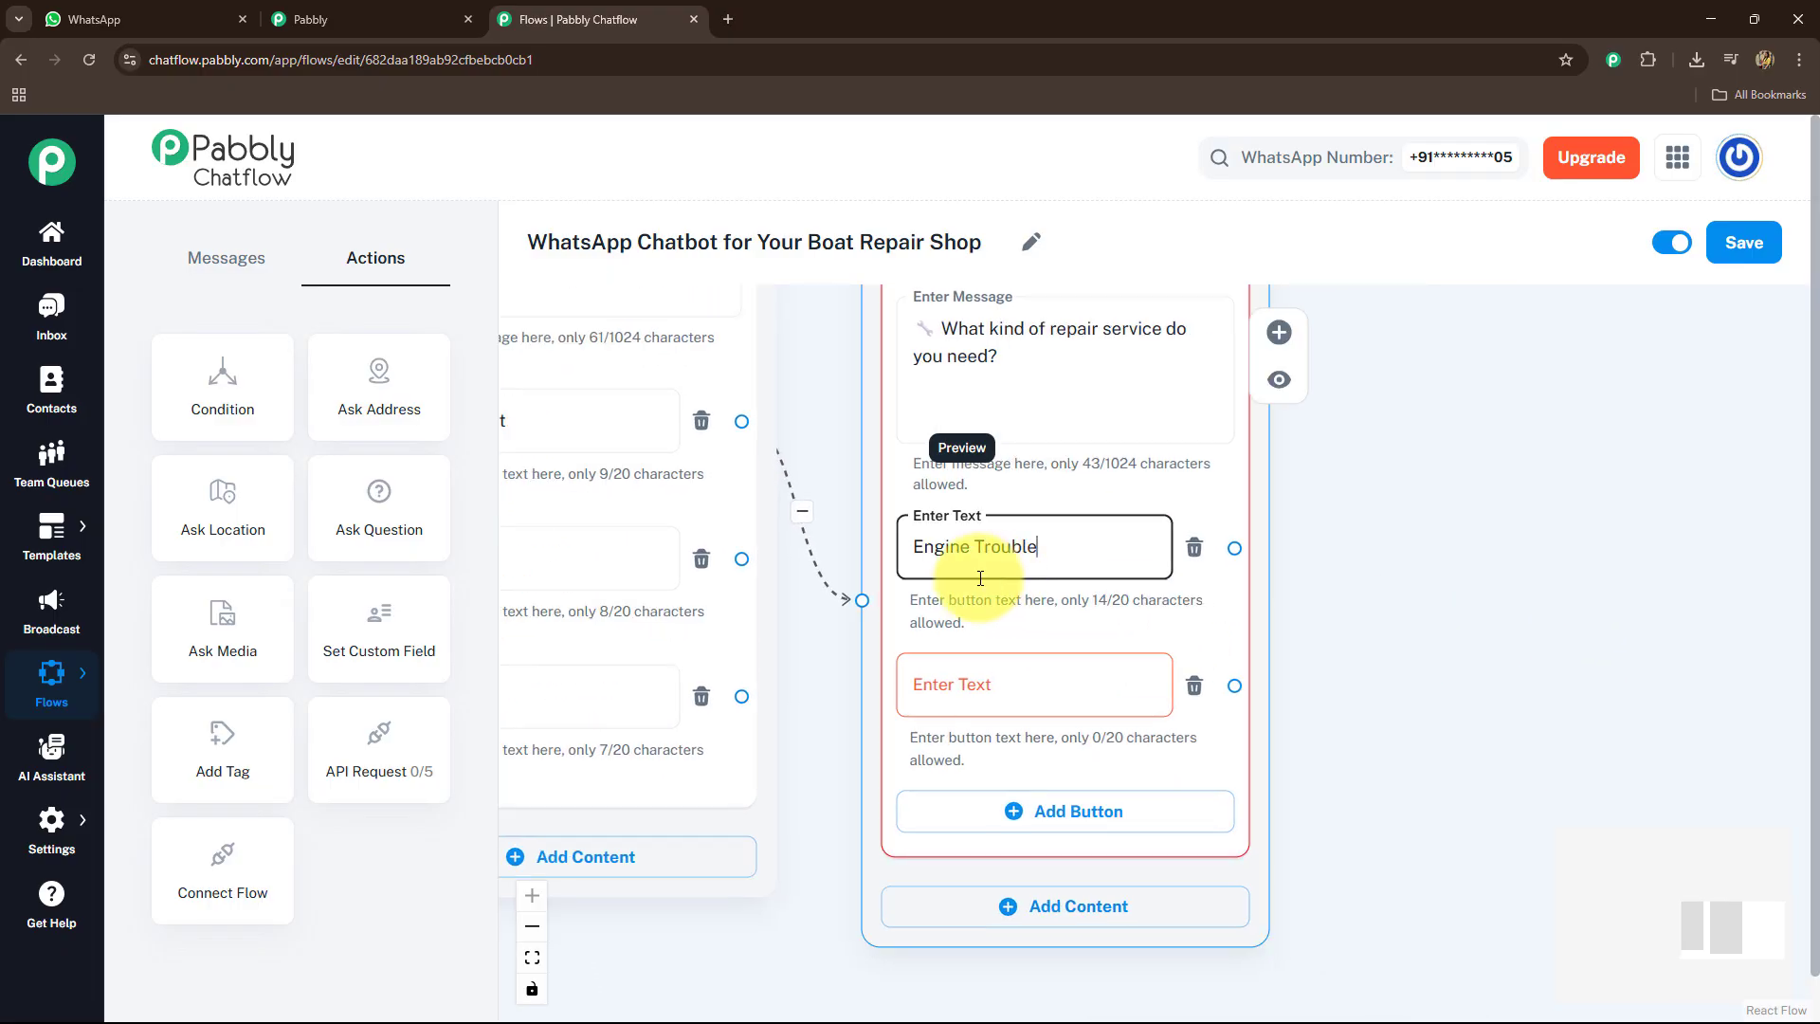
{"action": "left_click", "coordinate": [976, 700]}
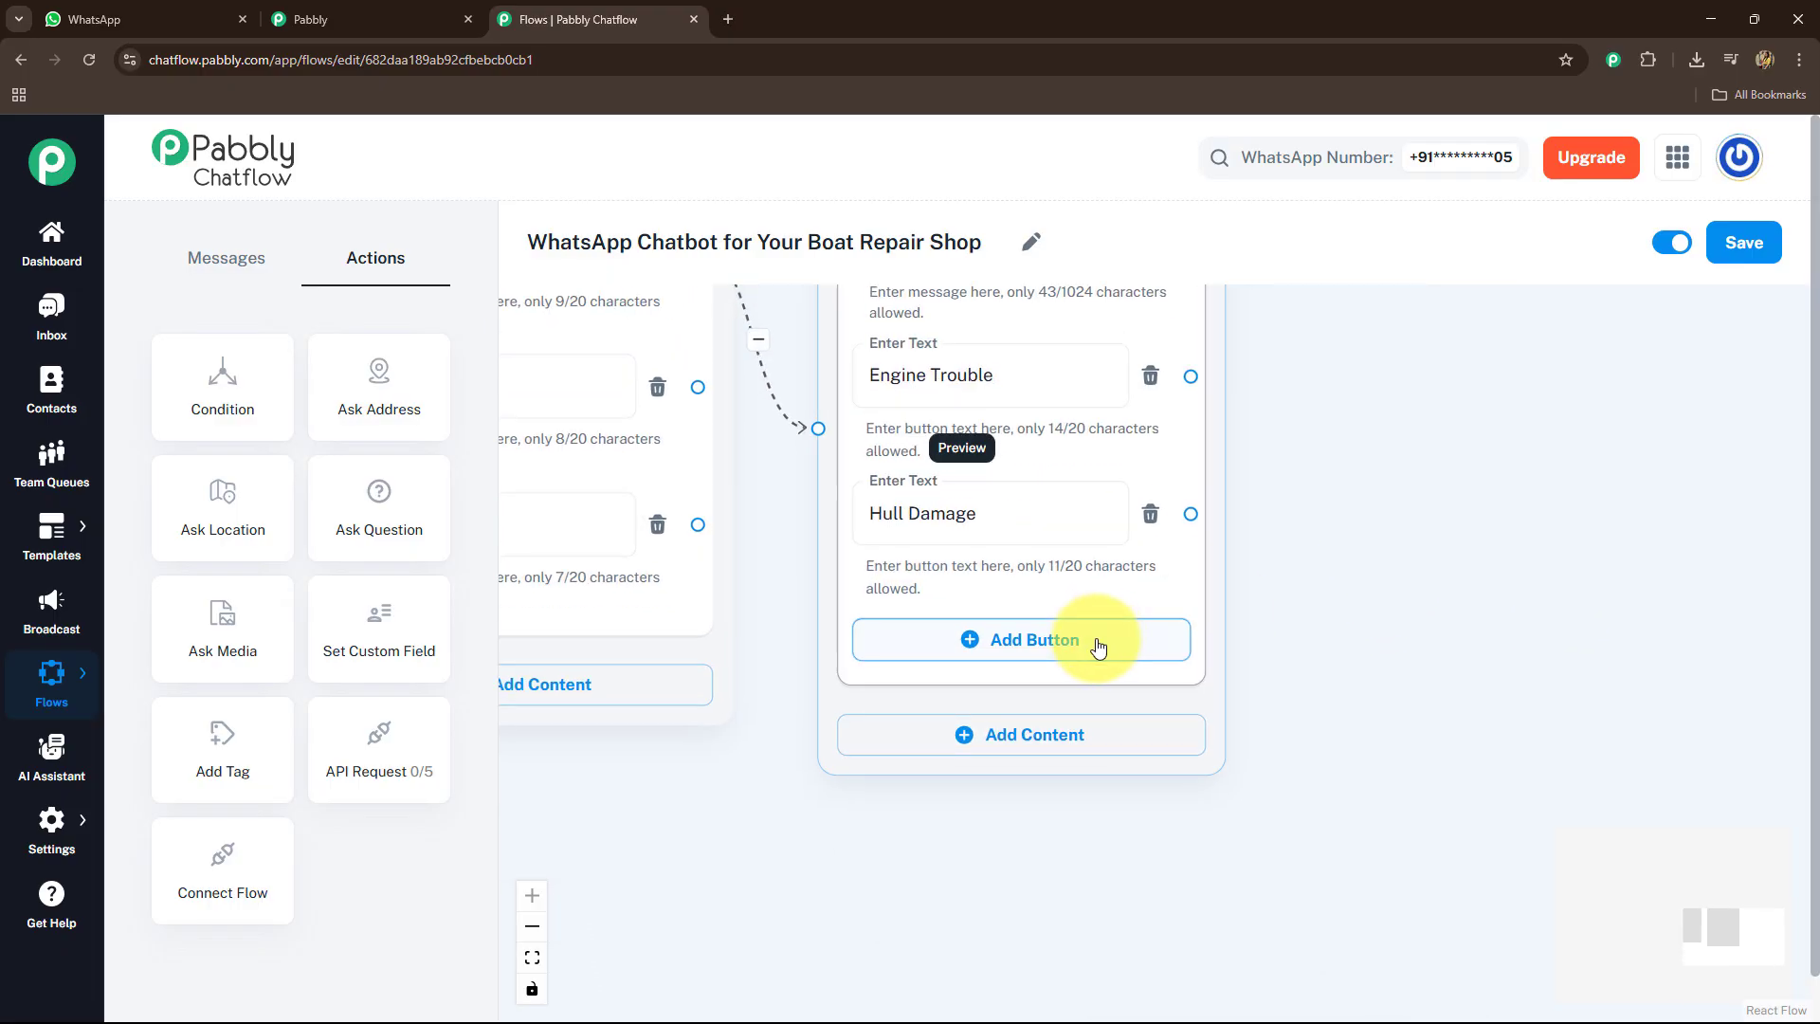
{"action": "left_click", "coordinate": [1098, 647]}
{"action": "left_click", "coordinate": [991, 658]}
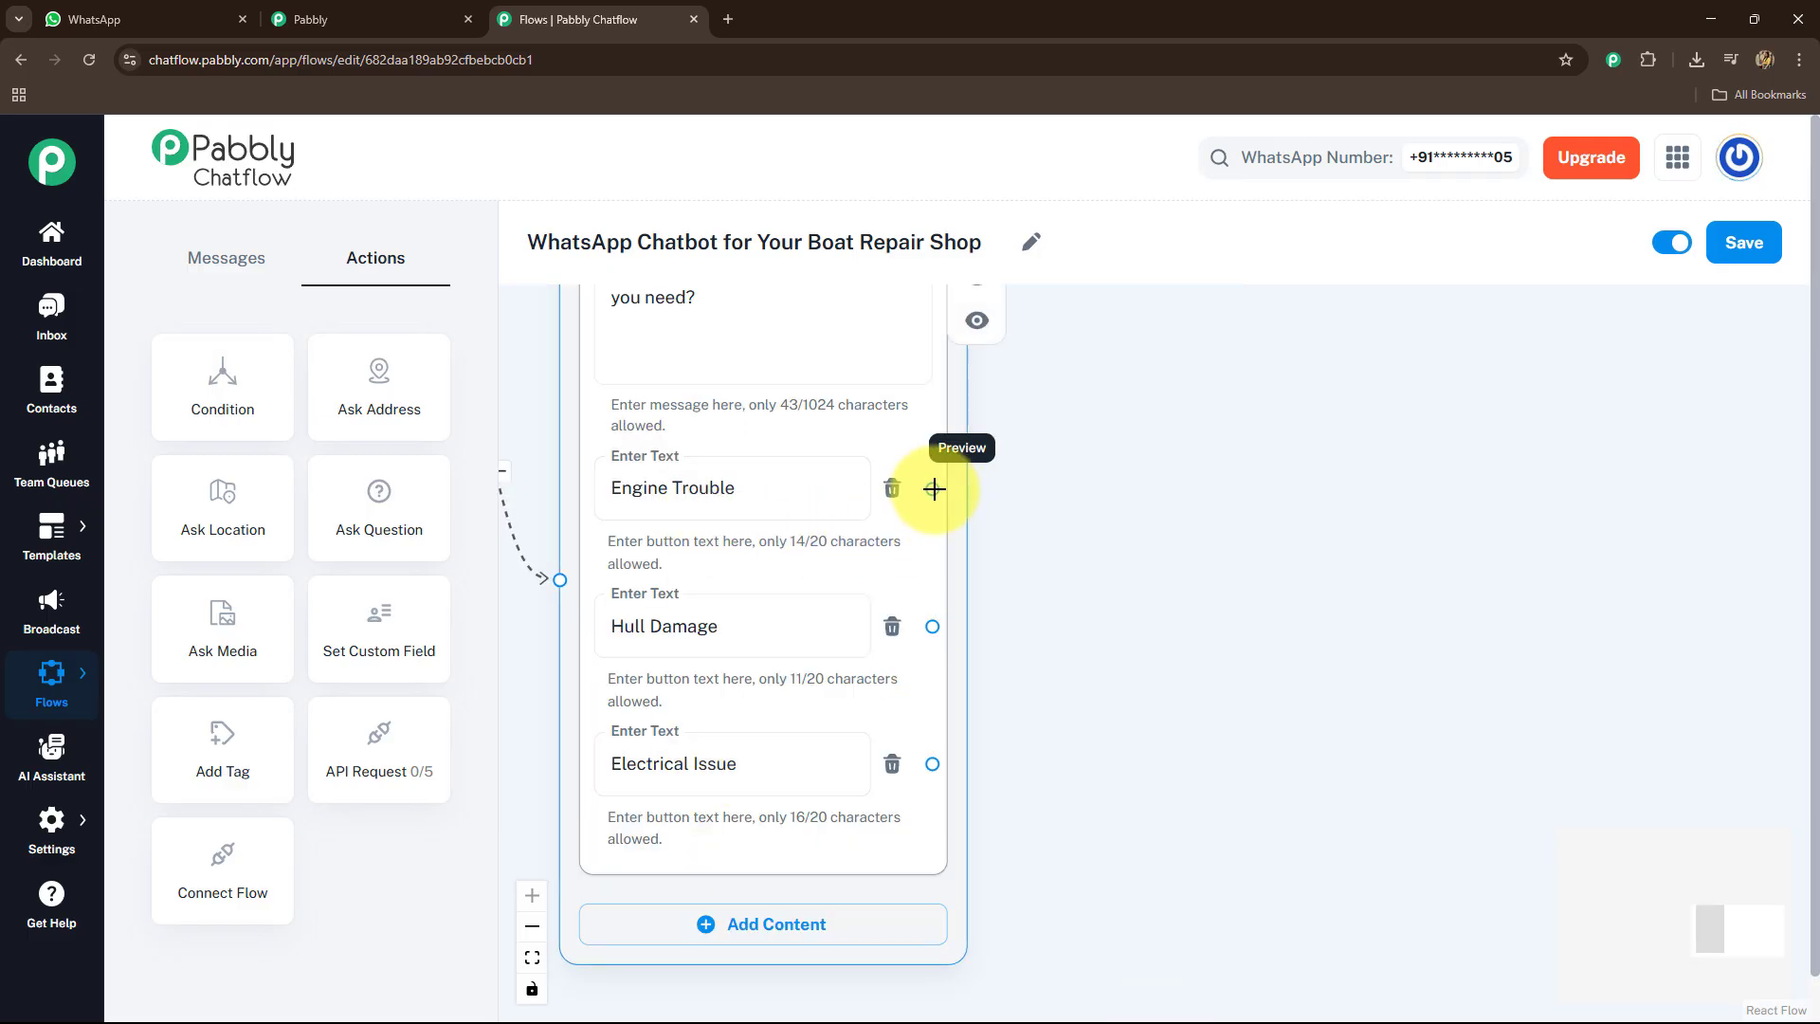
{"action": "left_click_drag", "start_coordinate": [935, 488], "coordinate": [1260, 366]}
{"action": "left_click", "coordinate": [1175, 546]}
{"action": "left_click", "coordinate": [1160, 558]}
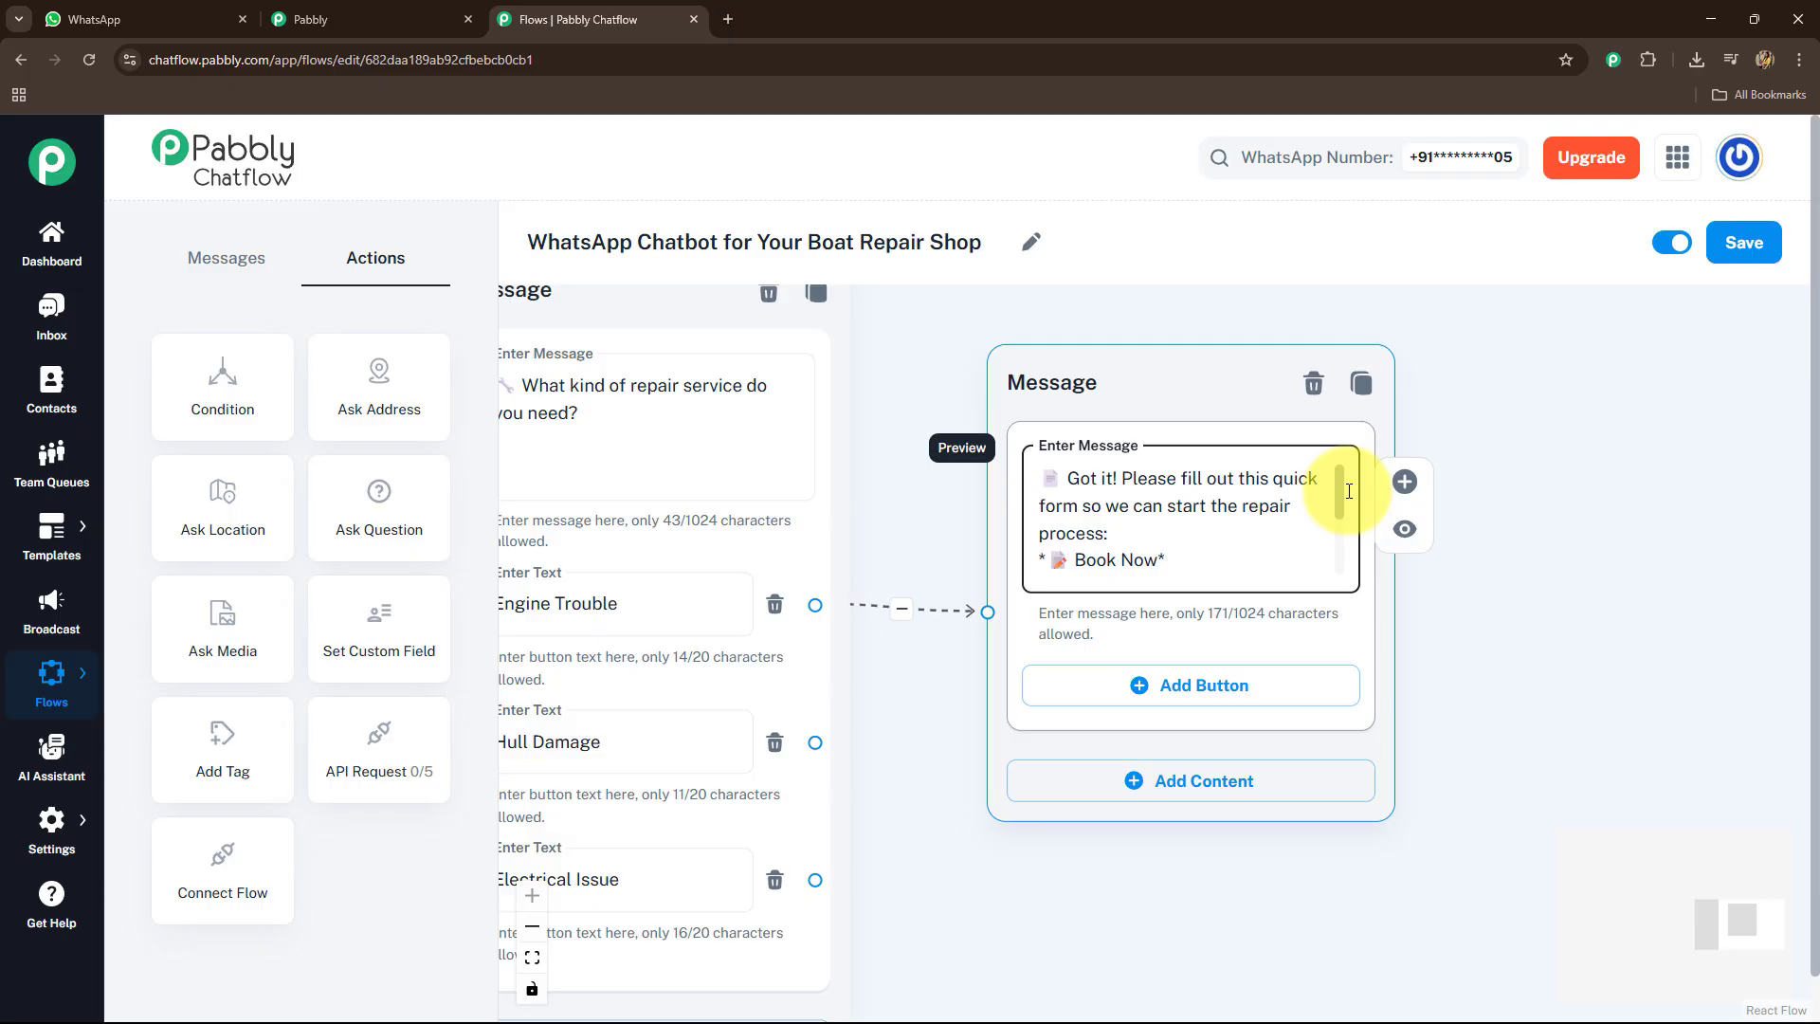
{"action": "scroll", "coordinate": [1341, 511], "scroll_direction": "down", "scroll_amount": 2}
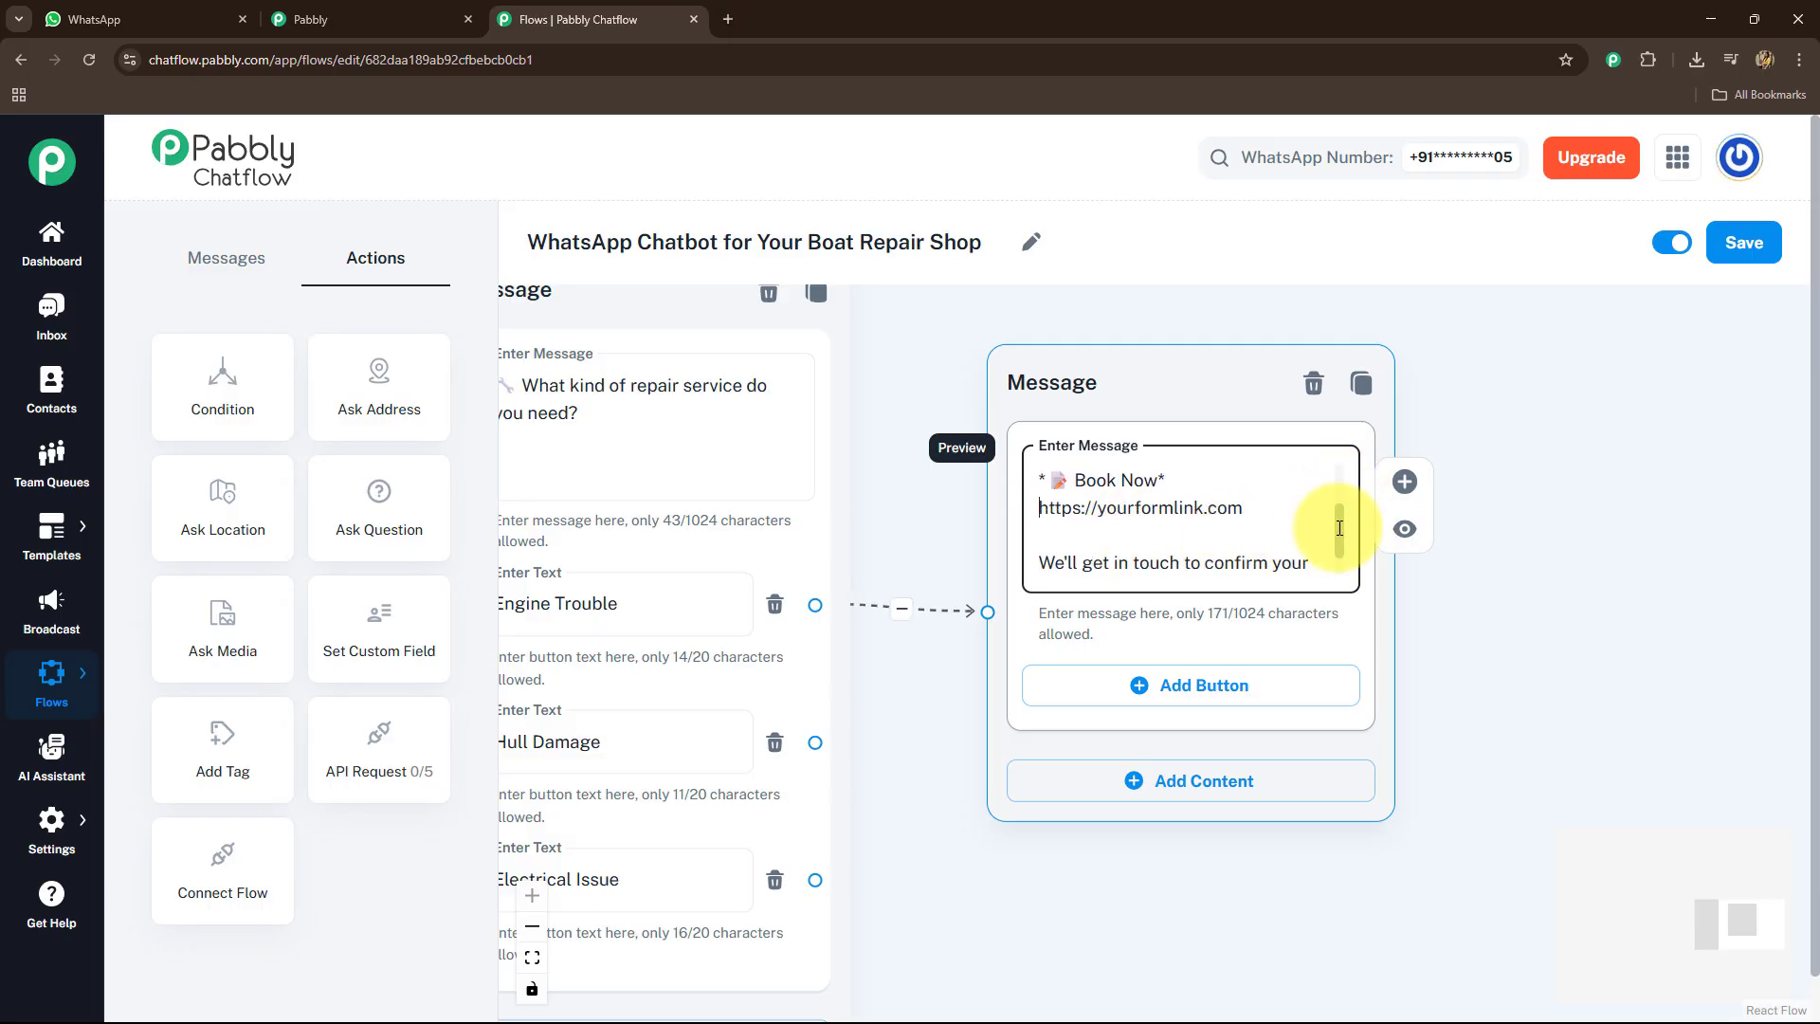
{"action": "left_click_drag", "start_coordinate": [1343, 533], "coordinate": [1340, 552]}
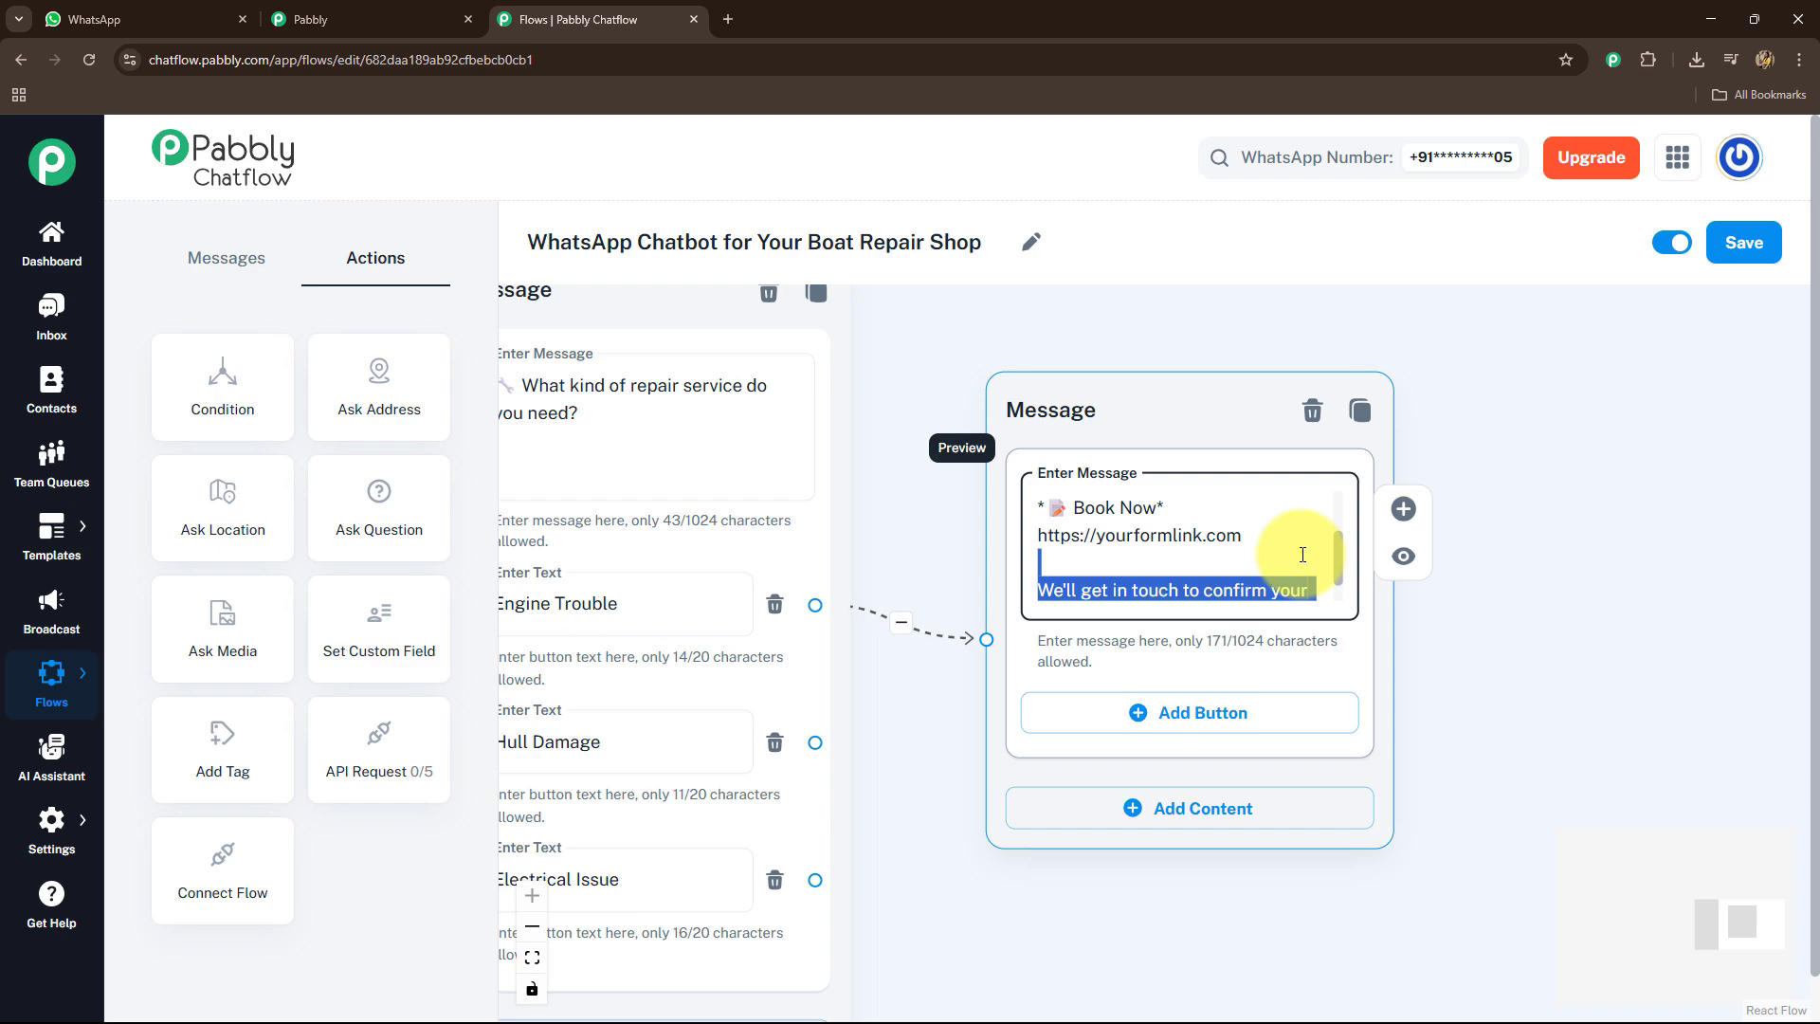
{"action": "scroll", "coordinate": [1312, 559], "scroll_direction": "down", "scroll_amount": 1}
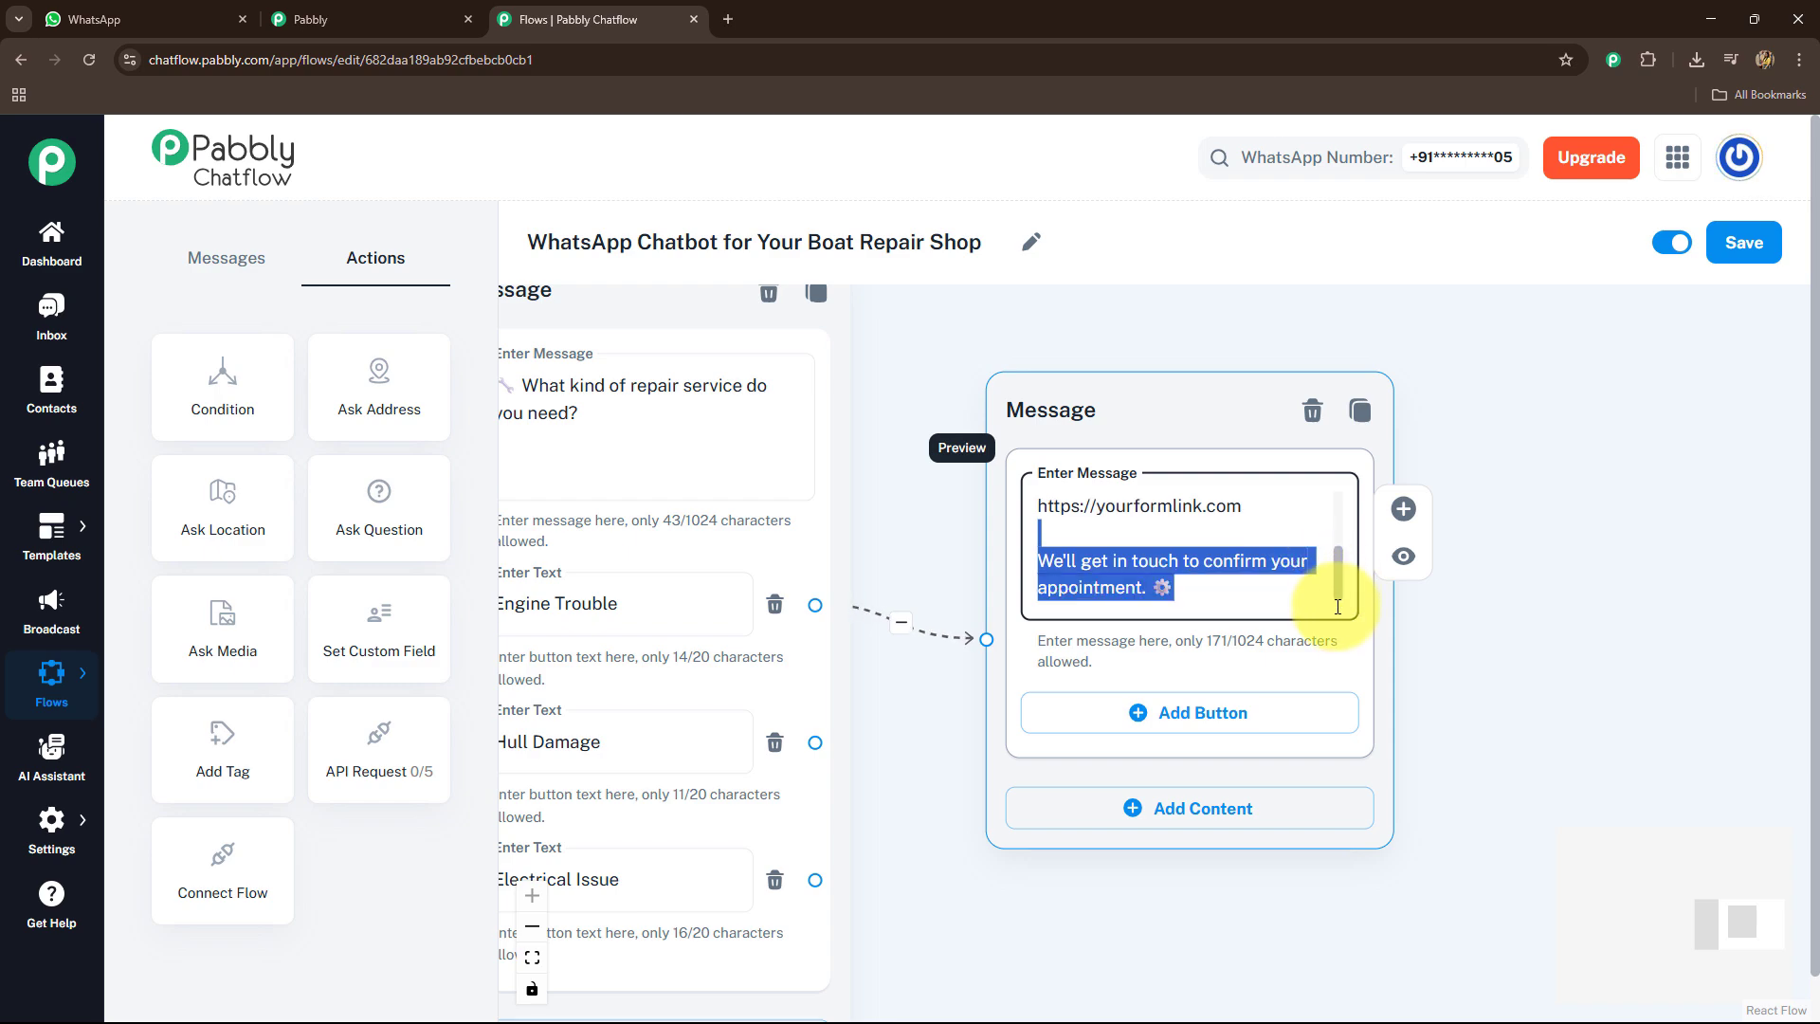
{"action": "left_click", "coordinate": [1316, 517]}
Connect the Hull Damage and Electrical Issue buttons to the same booking form message
{"action": "left_click_drag", "start_coordinate": [1535, 753], "coordinate": [1543, 459]}
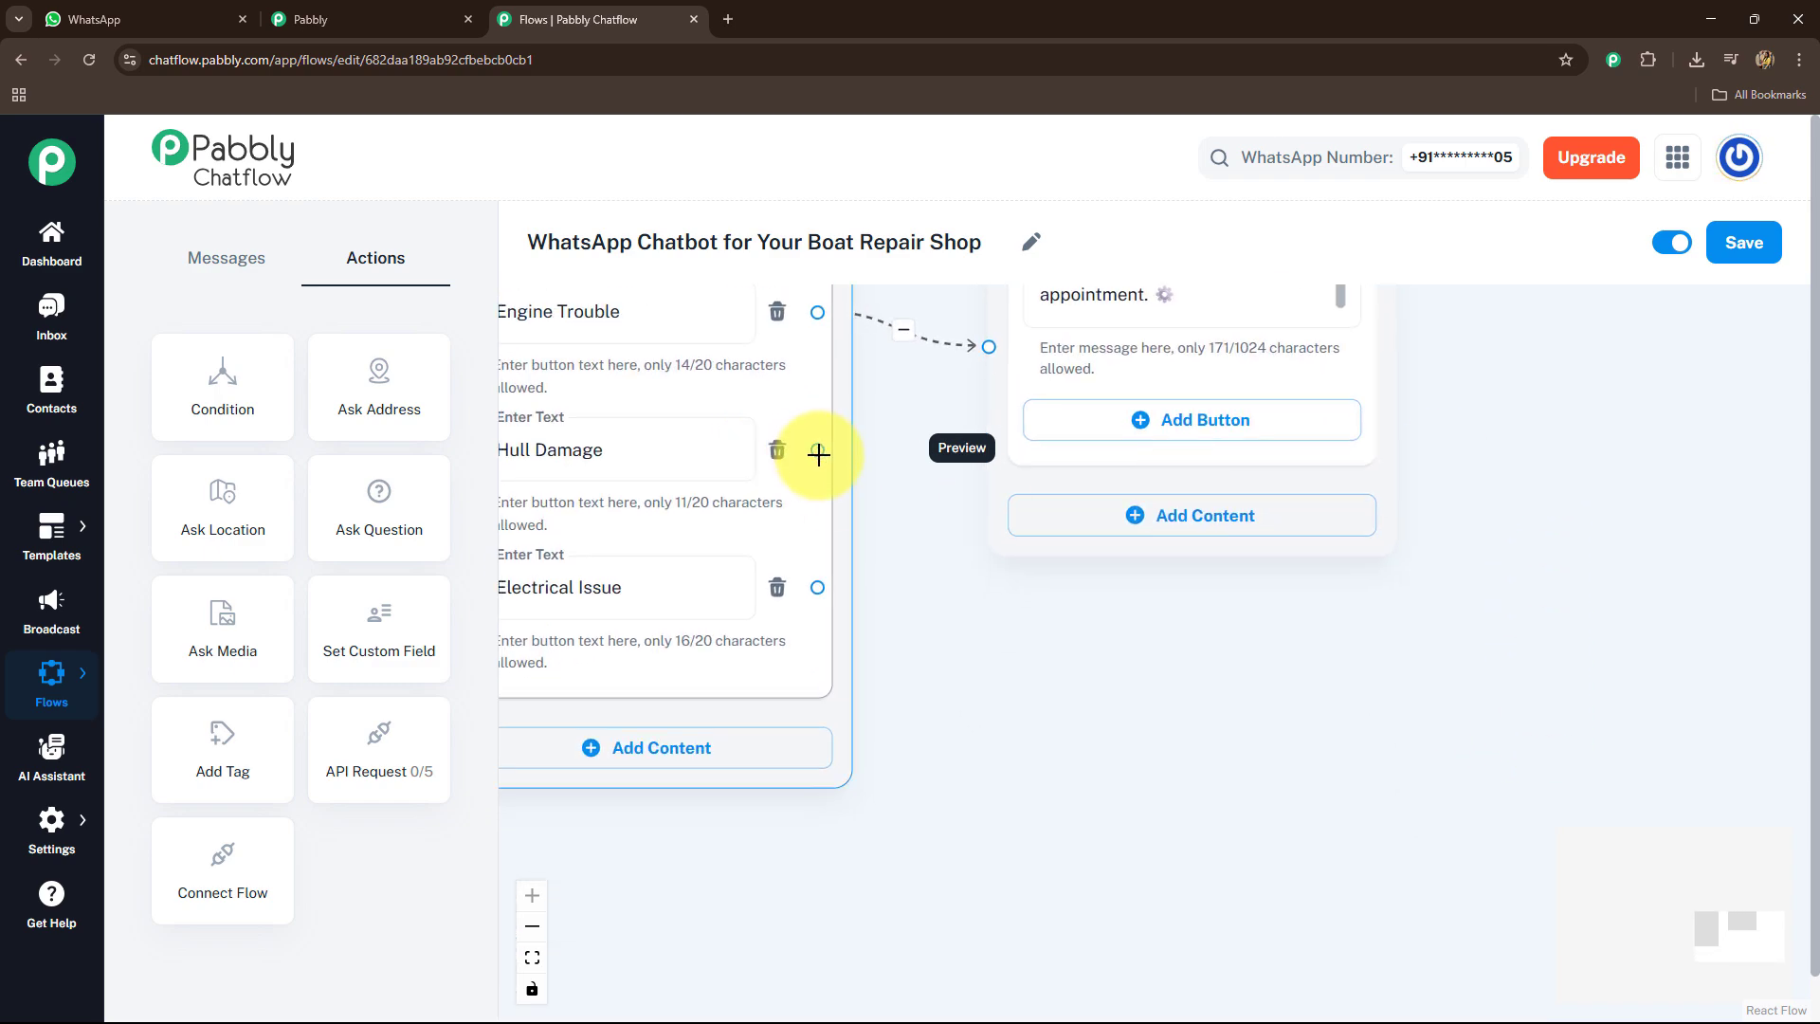
{"action": "left_click_drag", "start_coordinate": [818, 455], "coordinate": [989, 348]}
{"action": "left_click_drag", "start_coordinate": [817, 587], "coordinate": [989, 347]}
{"action": "left_click_drag", "start_coordinate": [1004, 650], "coordinate": [1402, 682]}
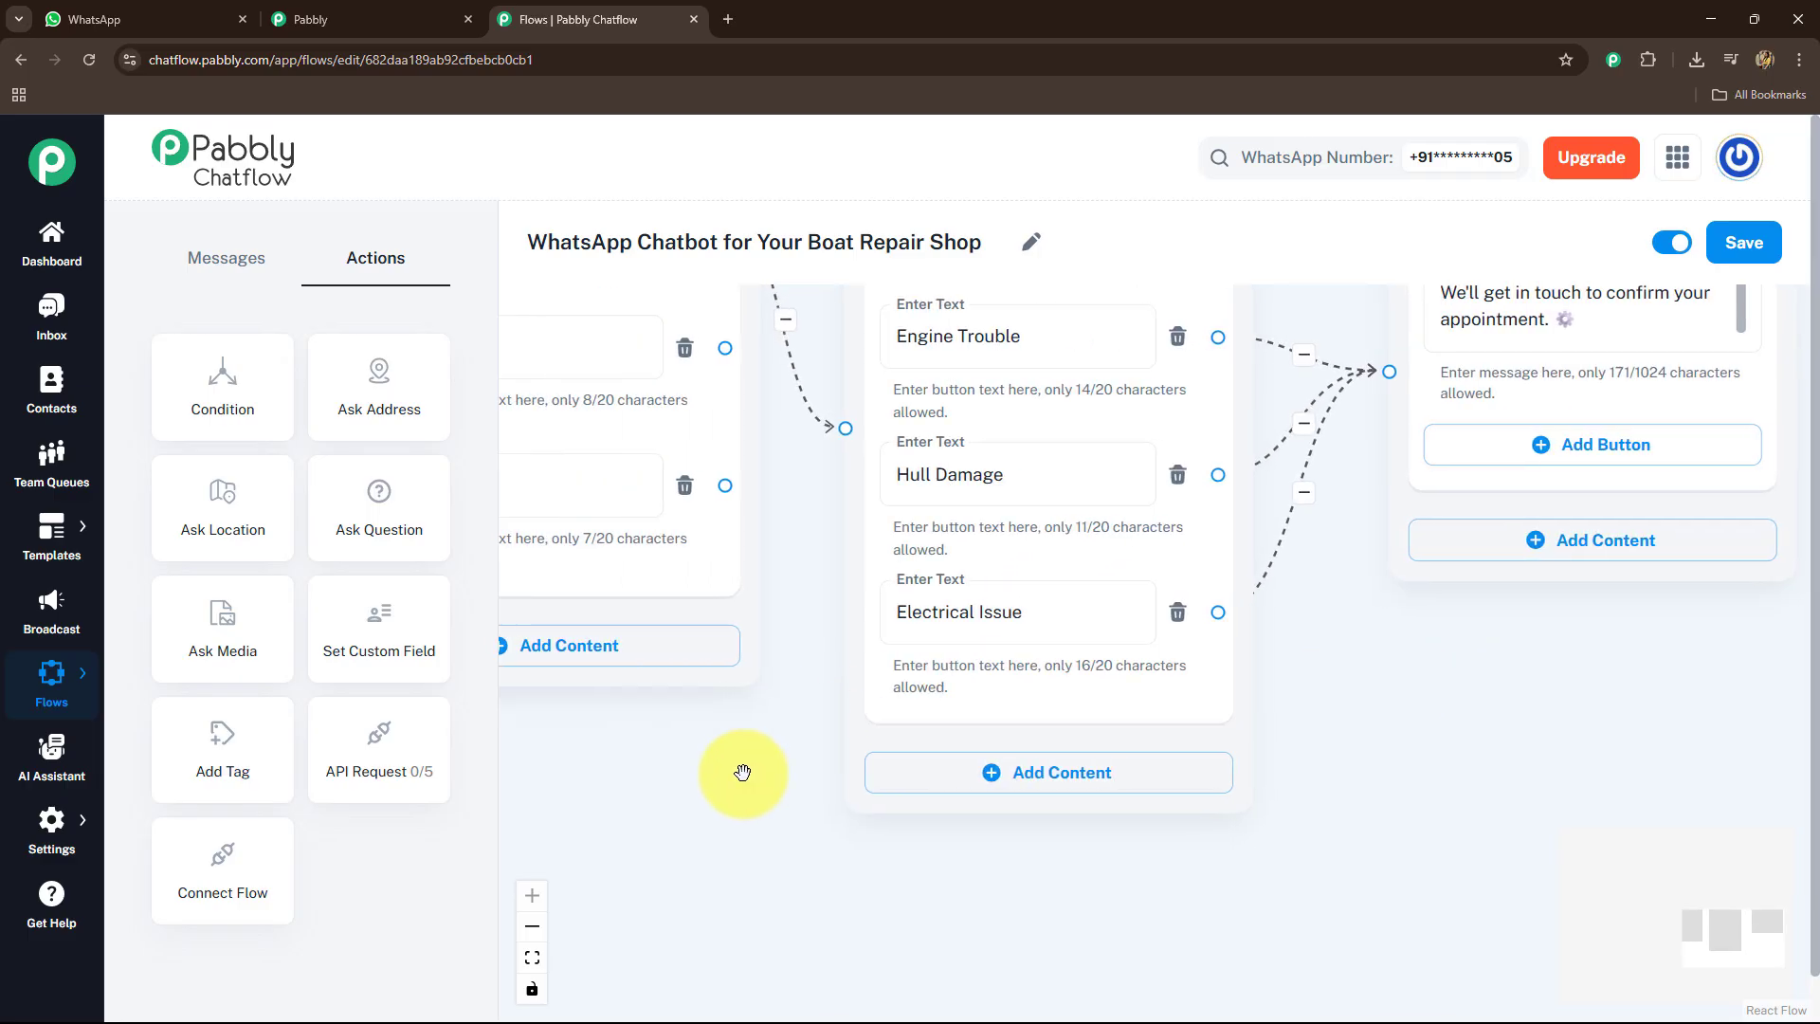
{"action": "scroll", "coordinate": [743, 772], "scroll_direction": "down", "scroll_amount": 5}
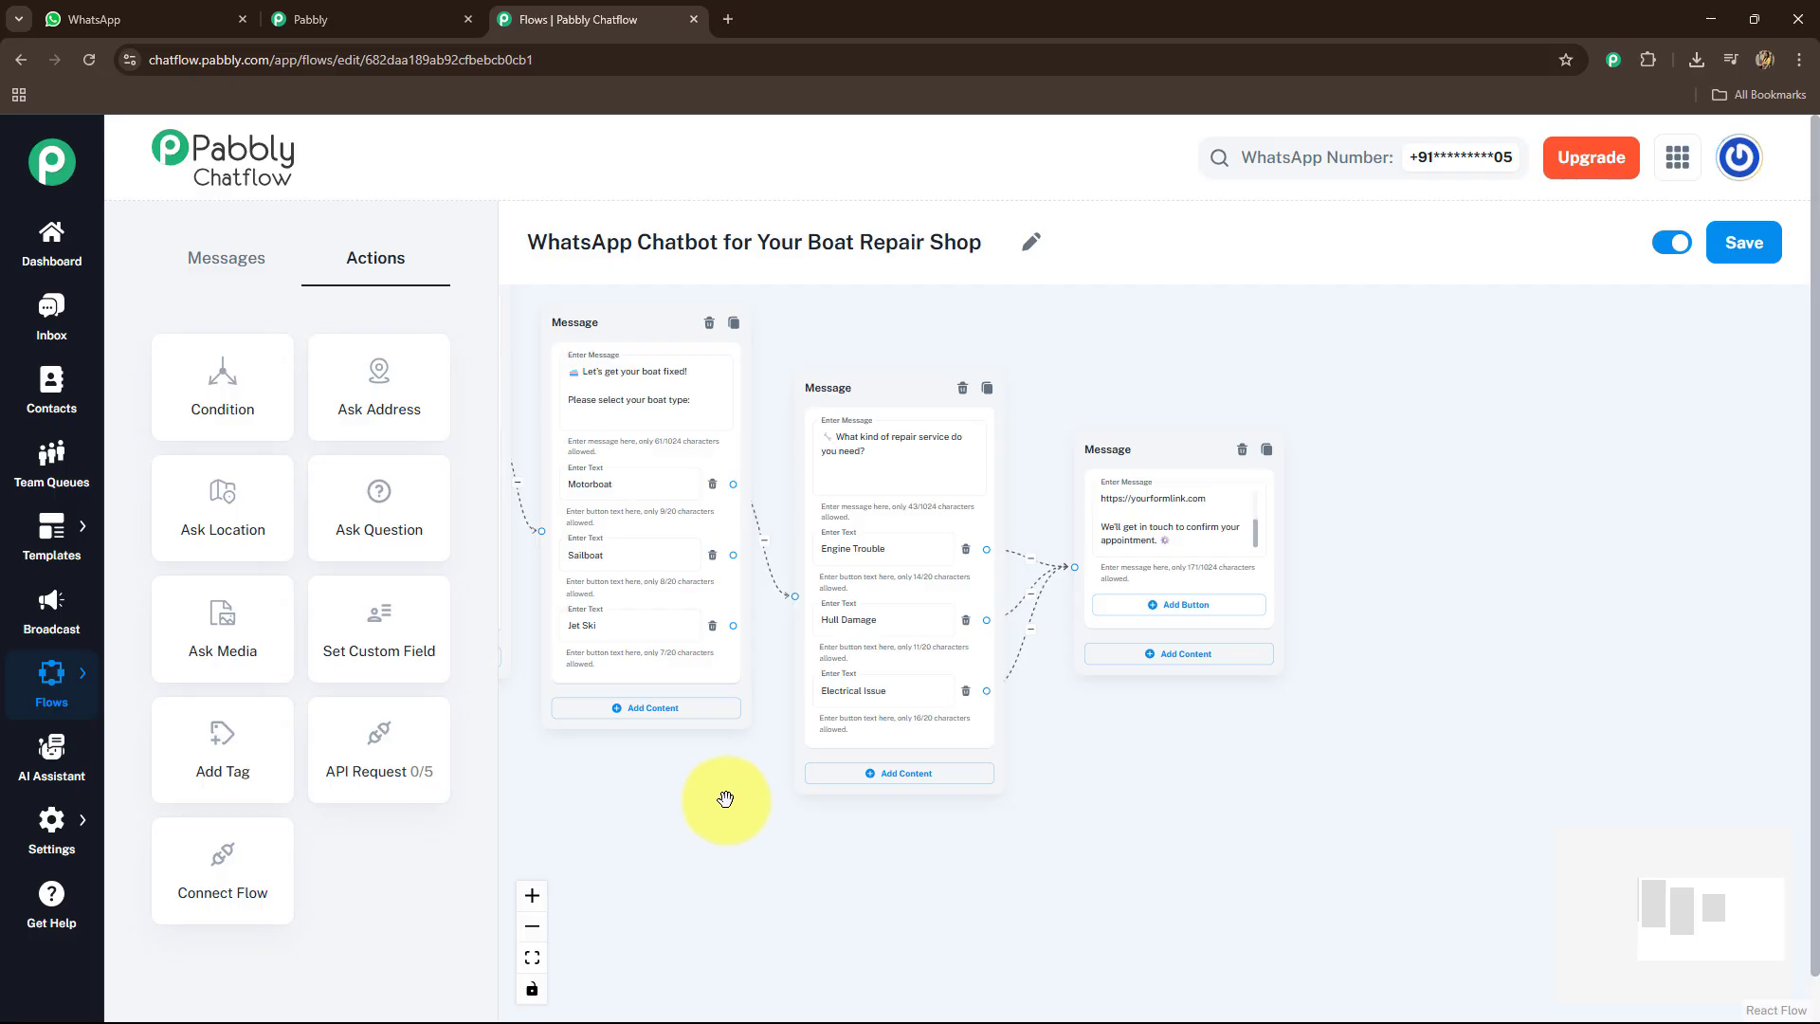
Connect the Sailboat and Jet Ski buttons to the repair service message and save the flow
{"action": "scroll", "coordinate": [732, 791], "scroll_direction": "up", "scroll_amount": 3}
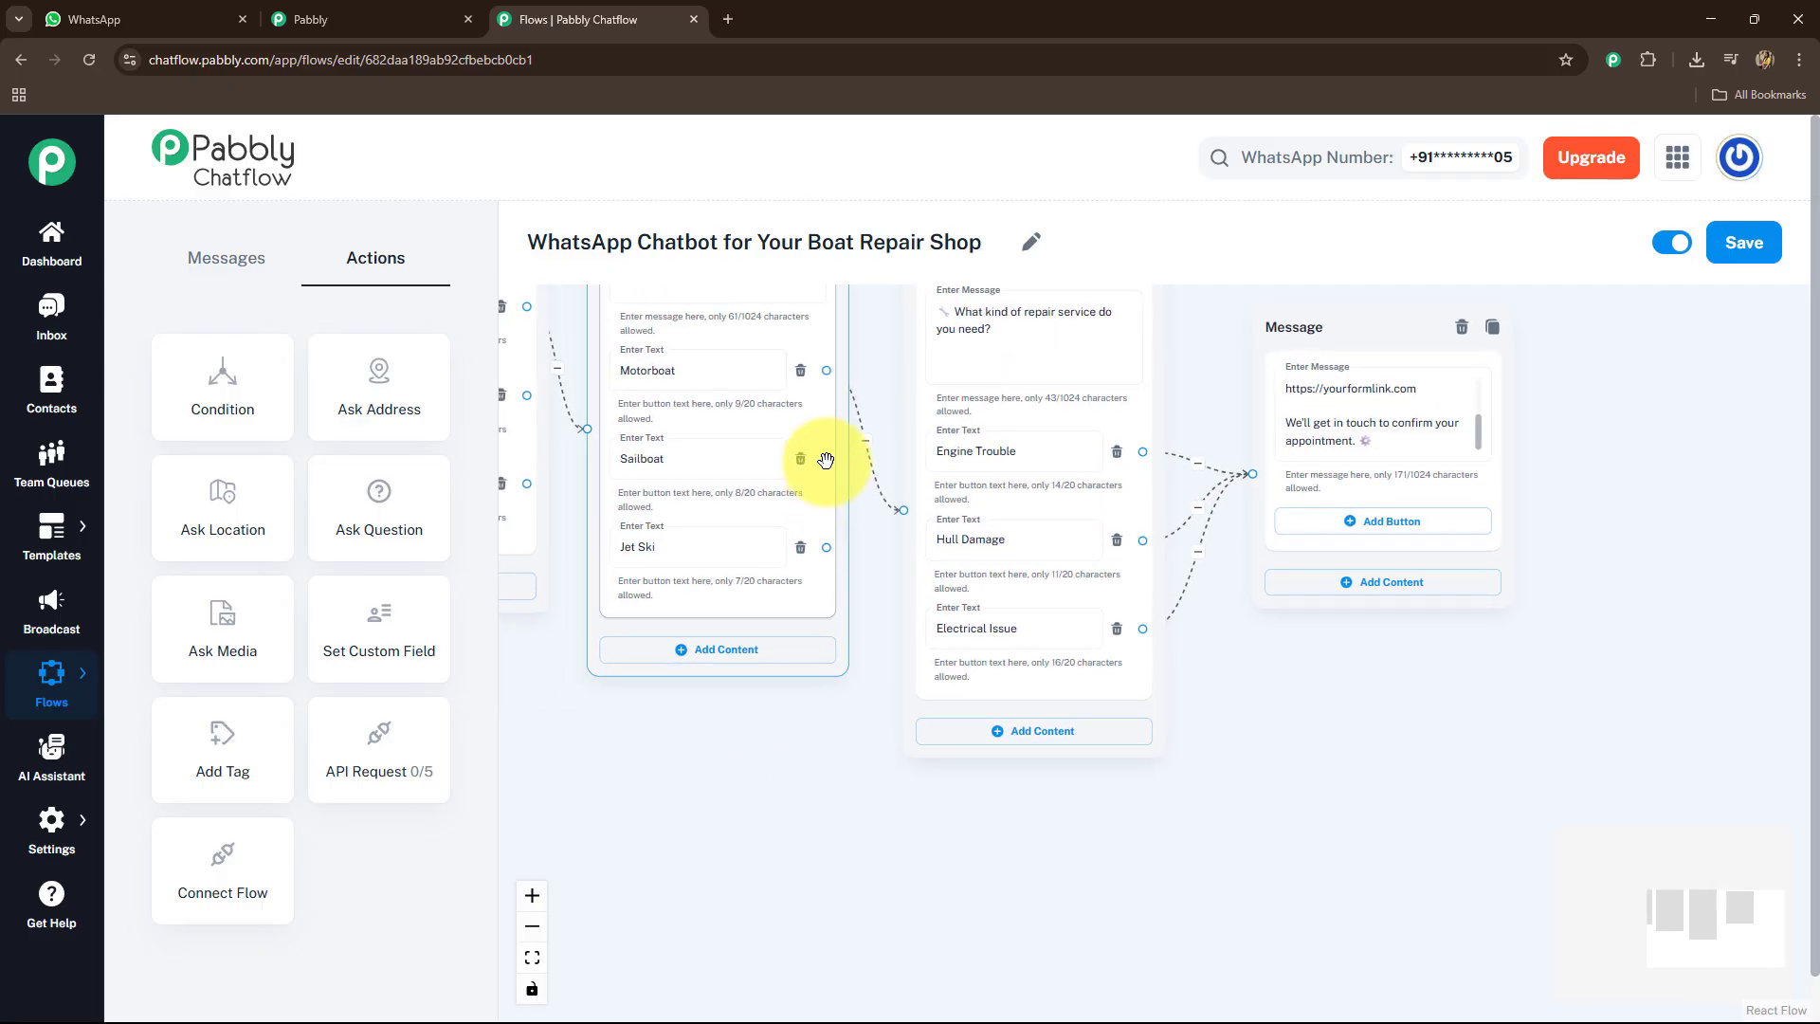
{"action": "left_click_drag", "start_coordinate": [825, 459], "coordinate": [901, 514]}
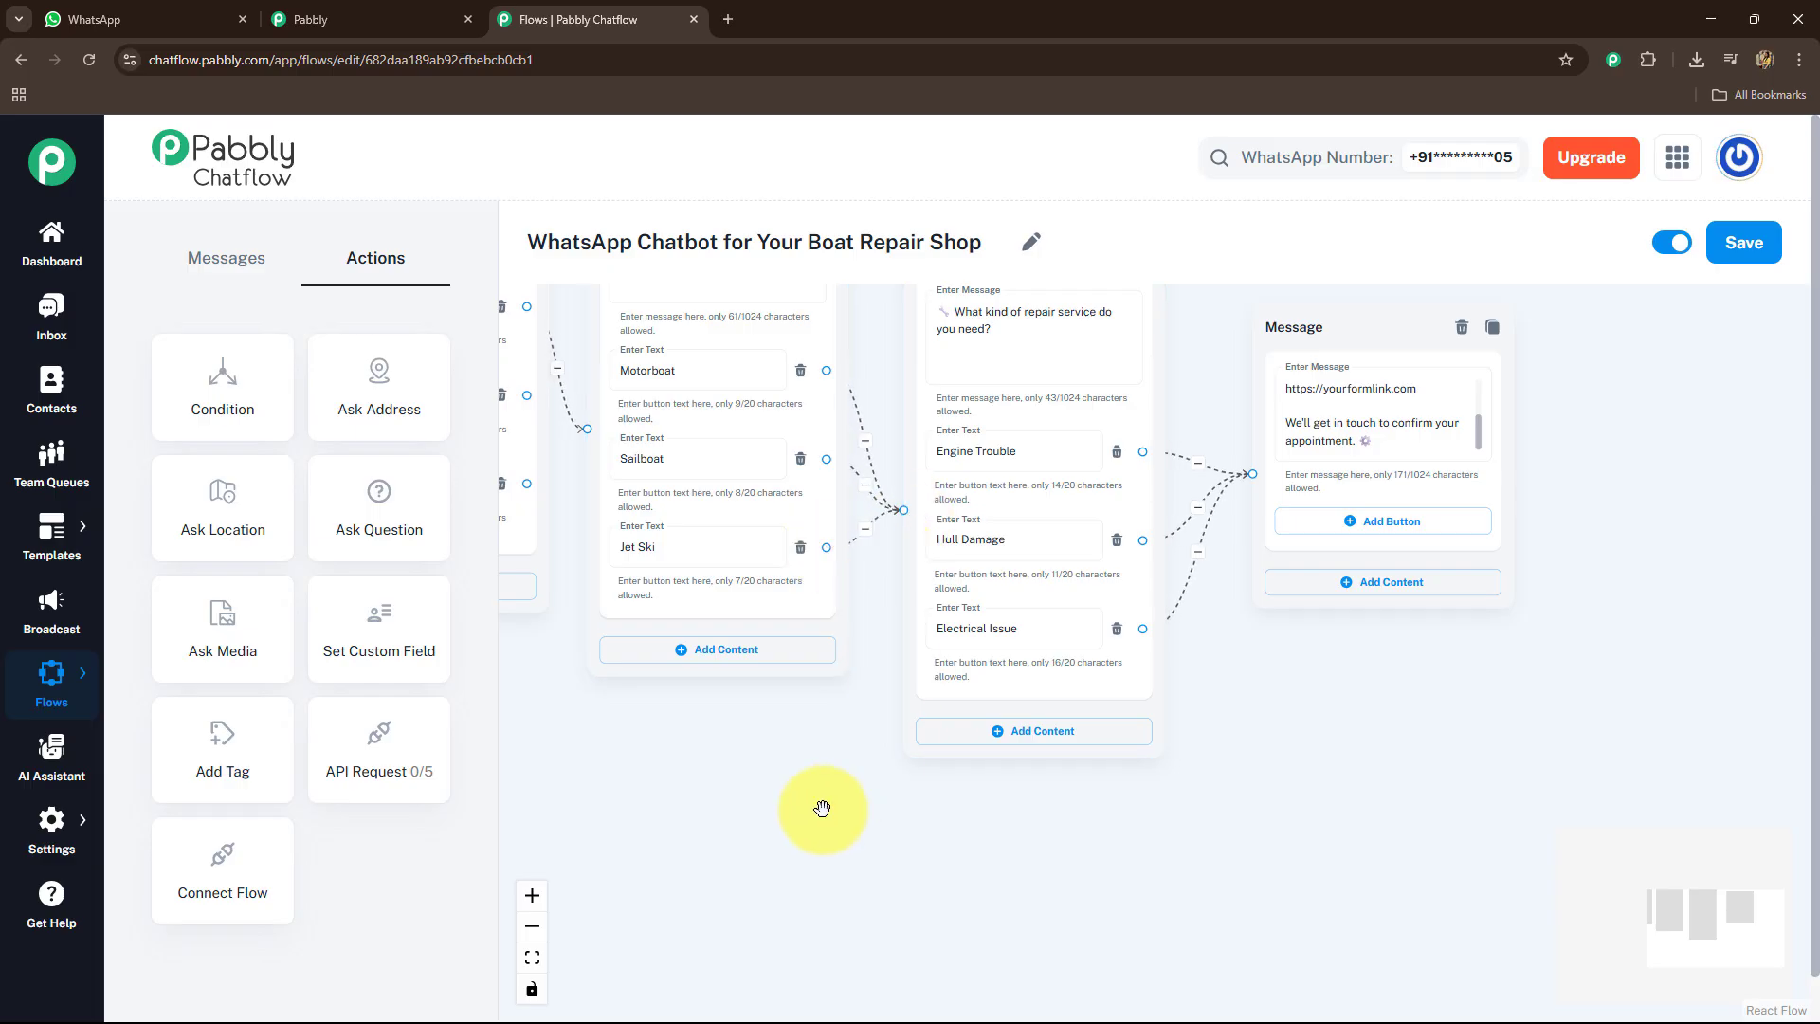
{"action": "scroll", "coordinate": [822, 808], "scroll_direction": "down", "scroll_amount": 3}
{"action": "left_click_drag", "start_coordinate": [823, 809], "coordinate": [1014, 766]}
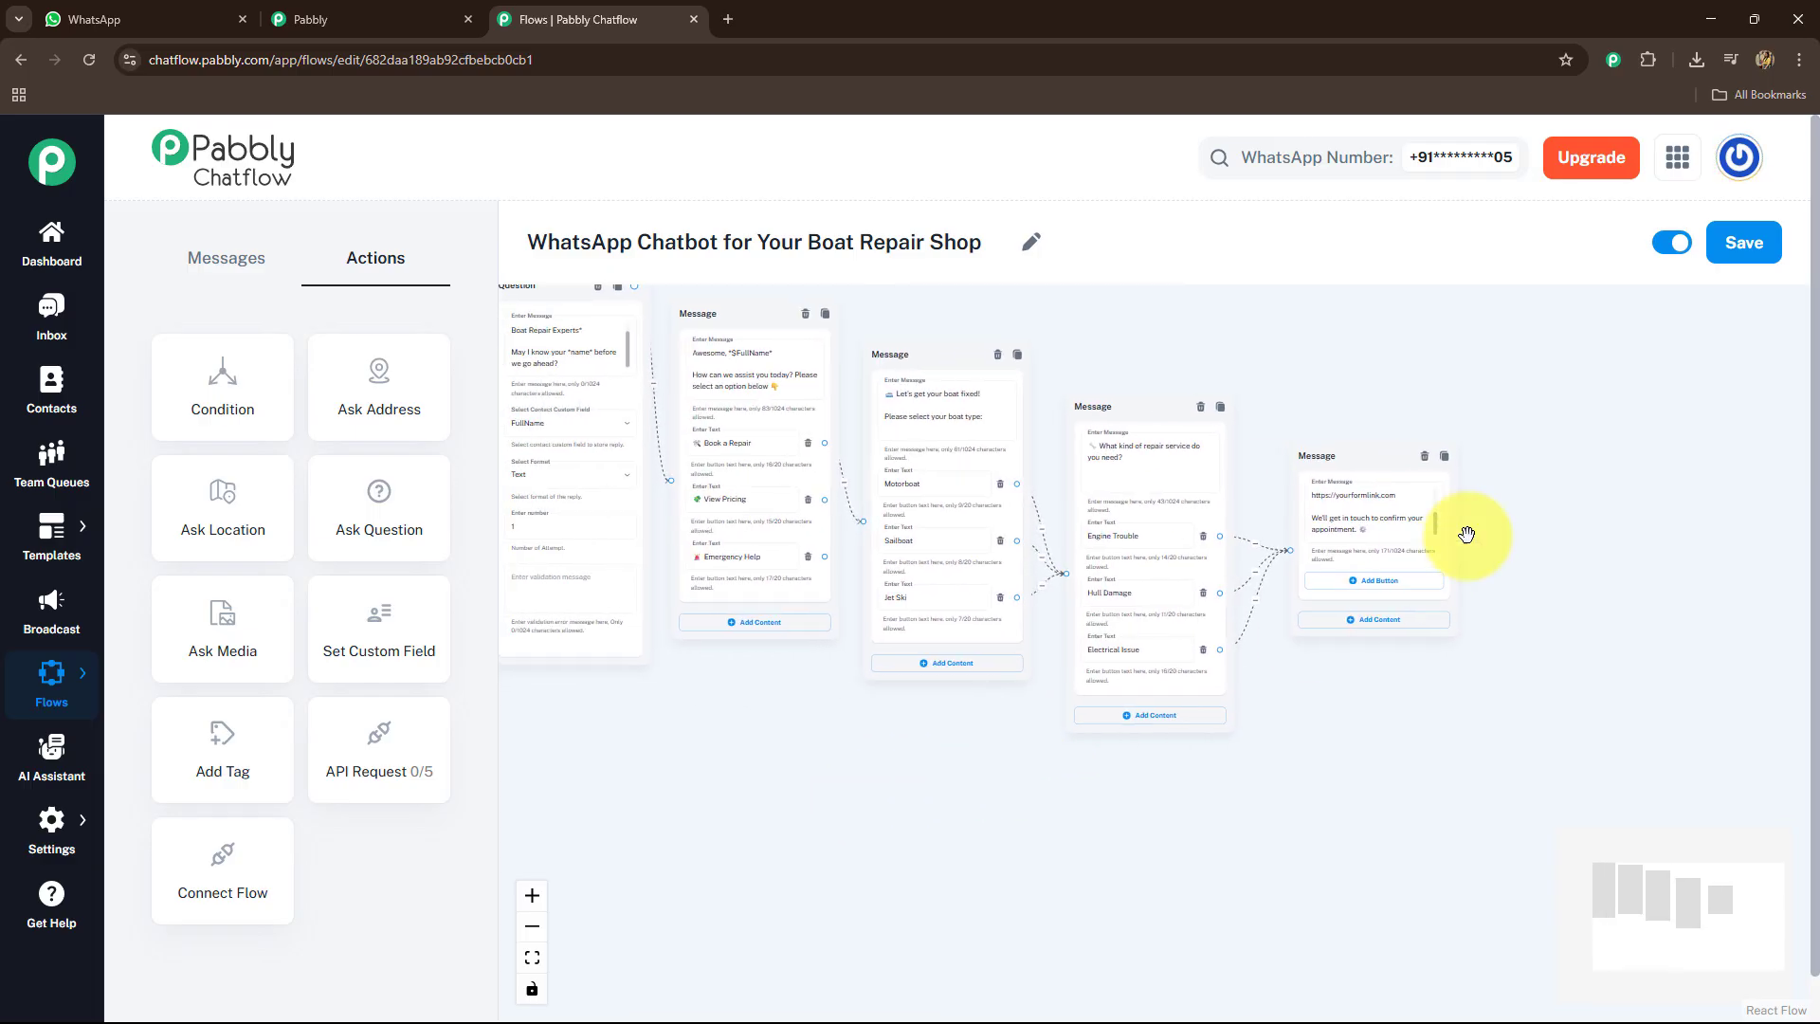
{"action": "left_click", "coordinate": [1744, 249]}
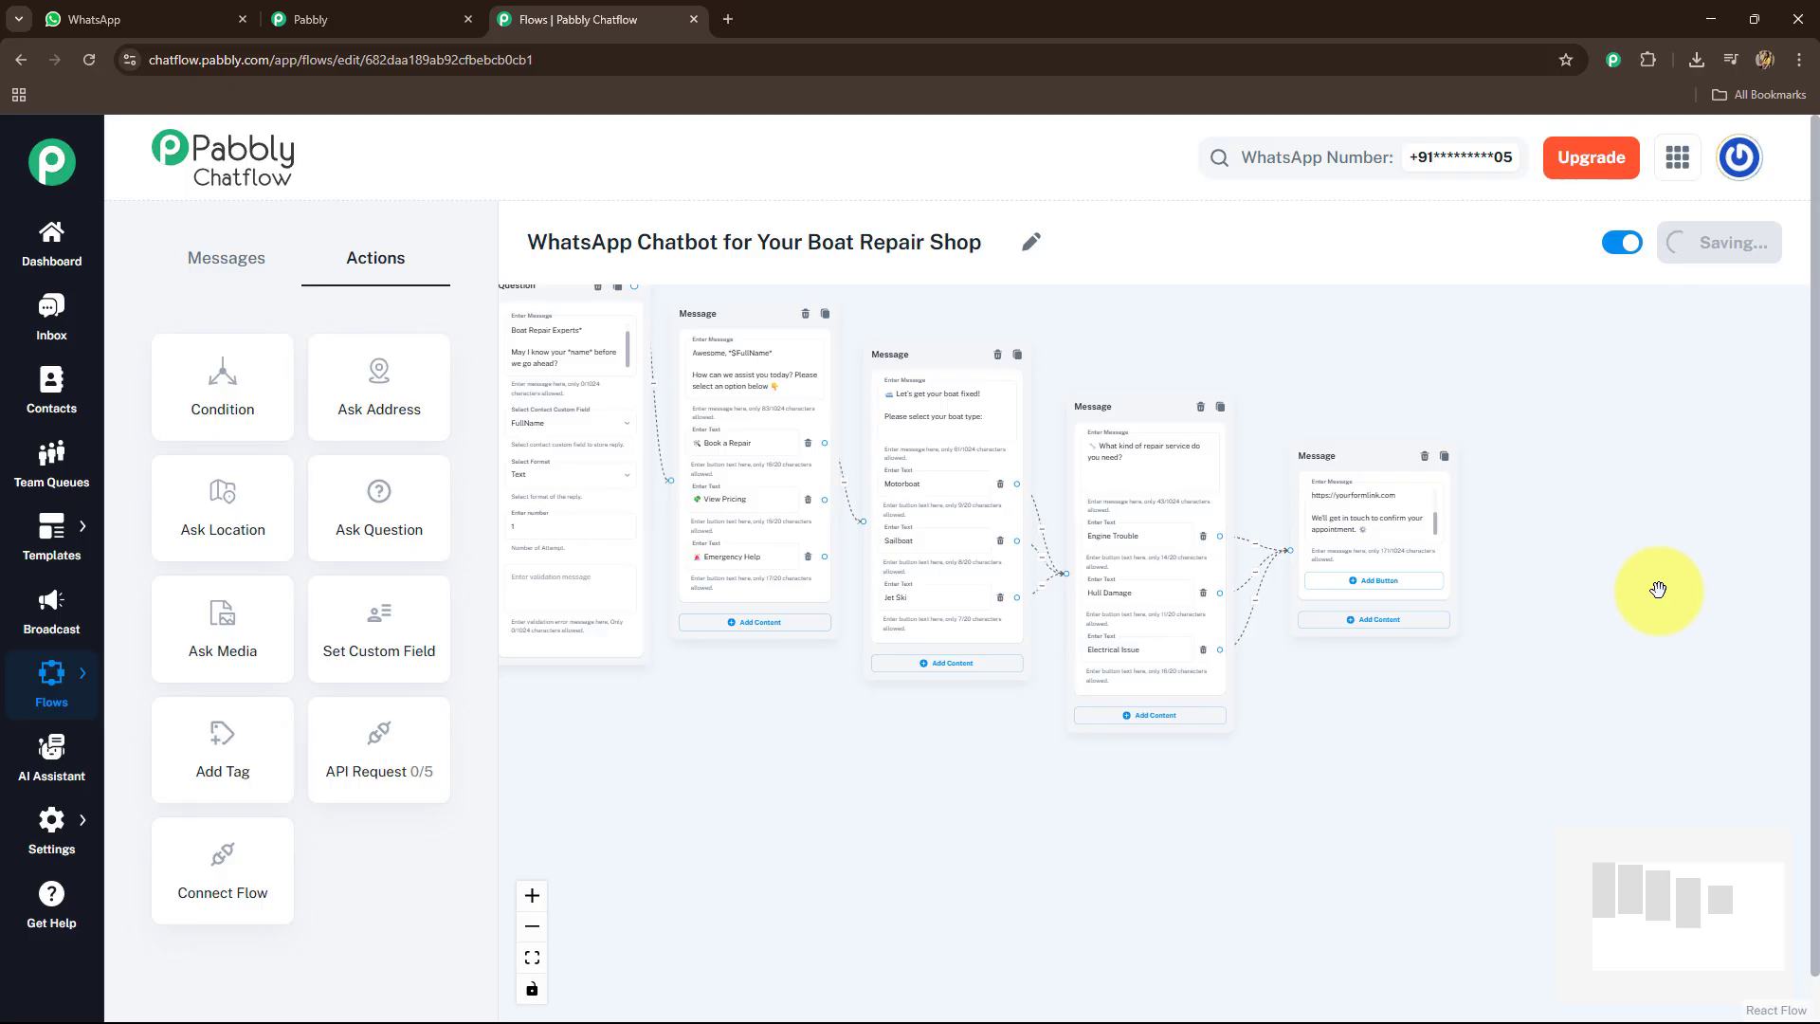
{"action": "left_click", "coordinate": [1771, 180]}
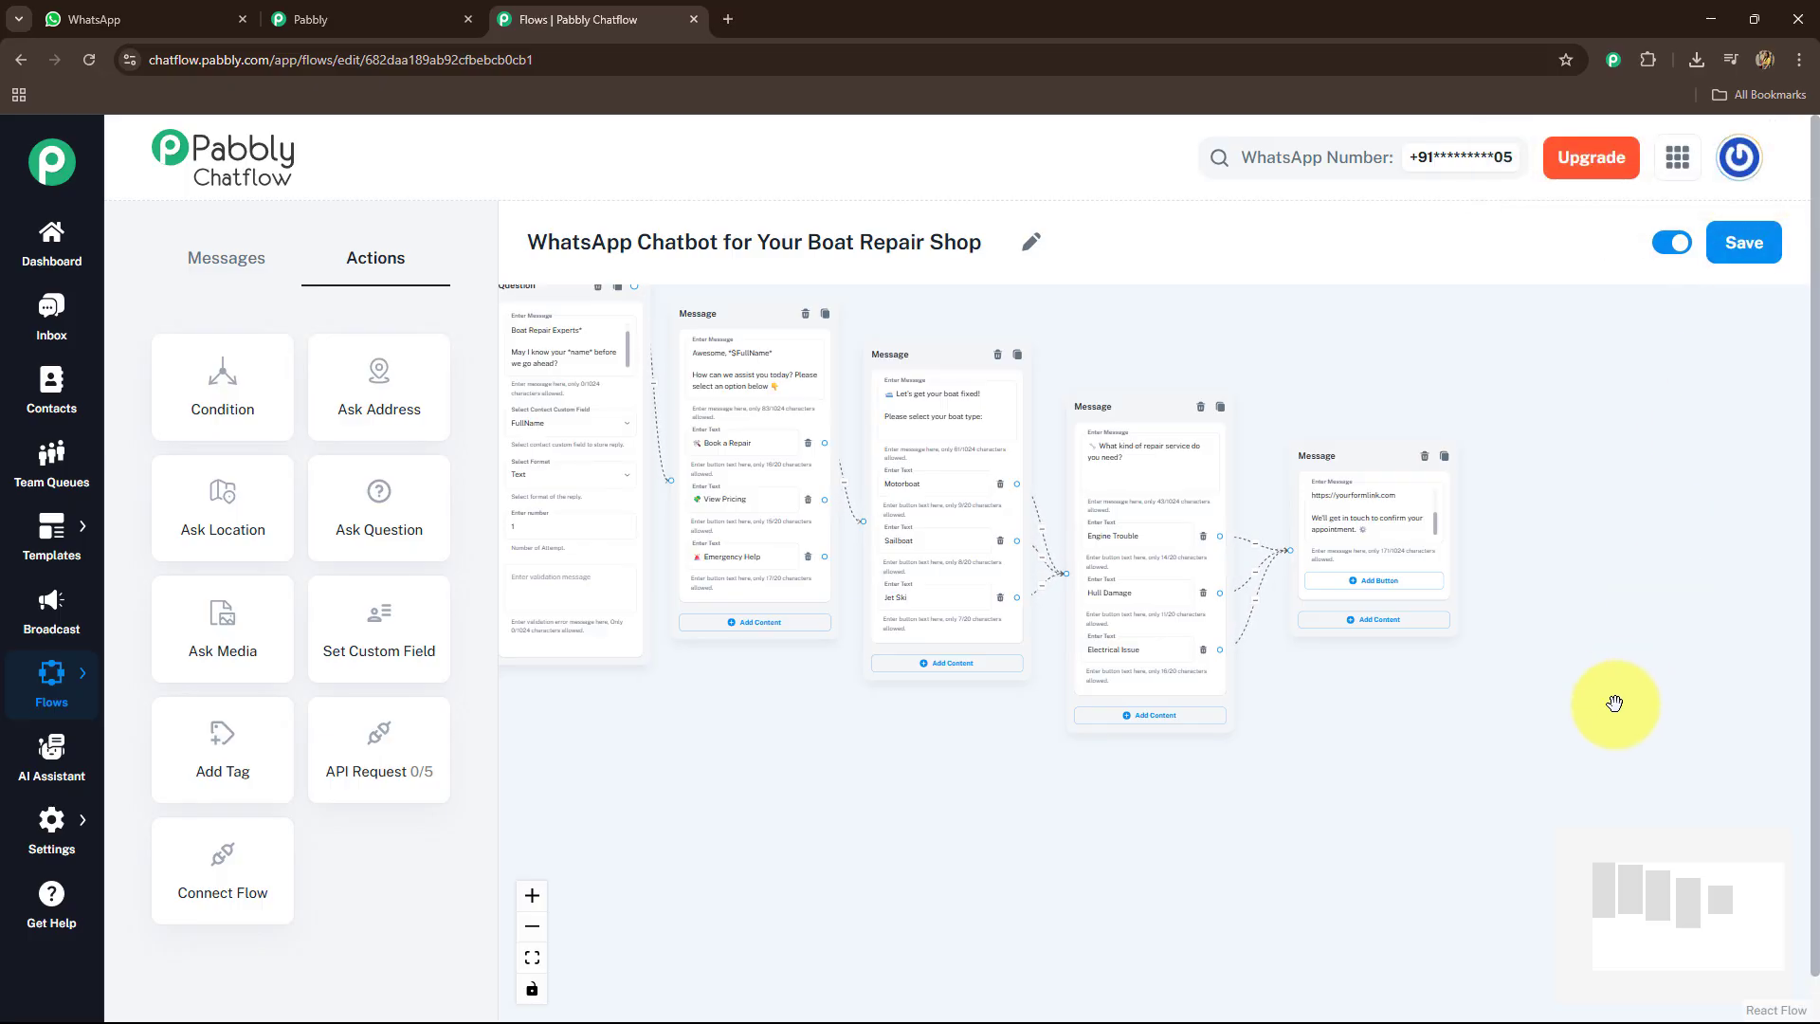
{"action": "scroll", "coordinate": [703, 792], "scroll_direction": "up", "scroll_amount": 3}
{"action": "left_click_drag", "start_coordinate": [833, 712], "coordinate": [711, 755]}
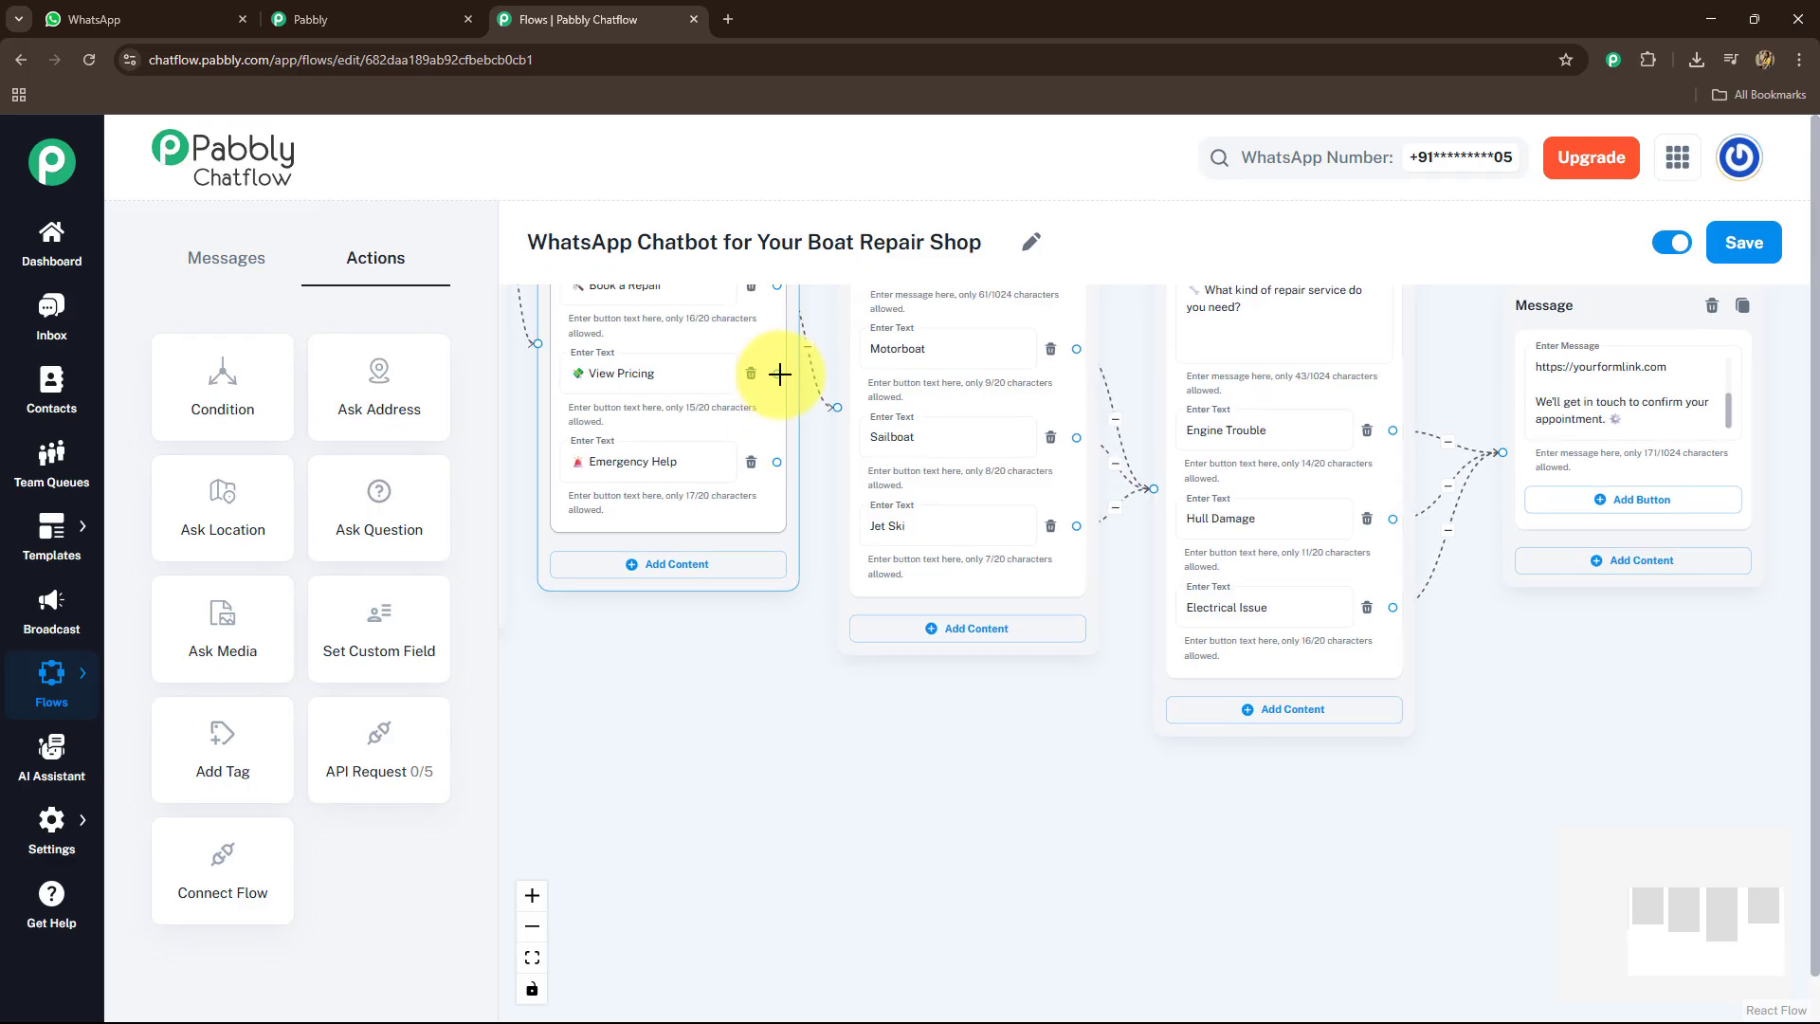
{"action": "left_click_drag", "start_coordinate": [771, 373], "coordinate": [713, 673]}
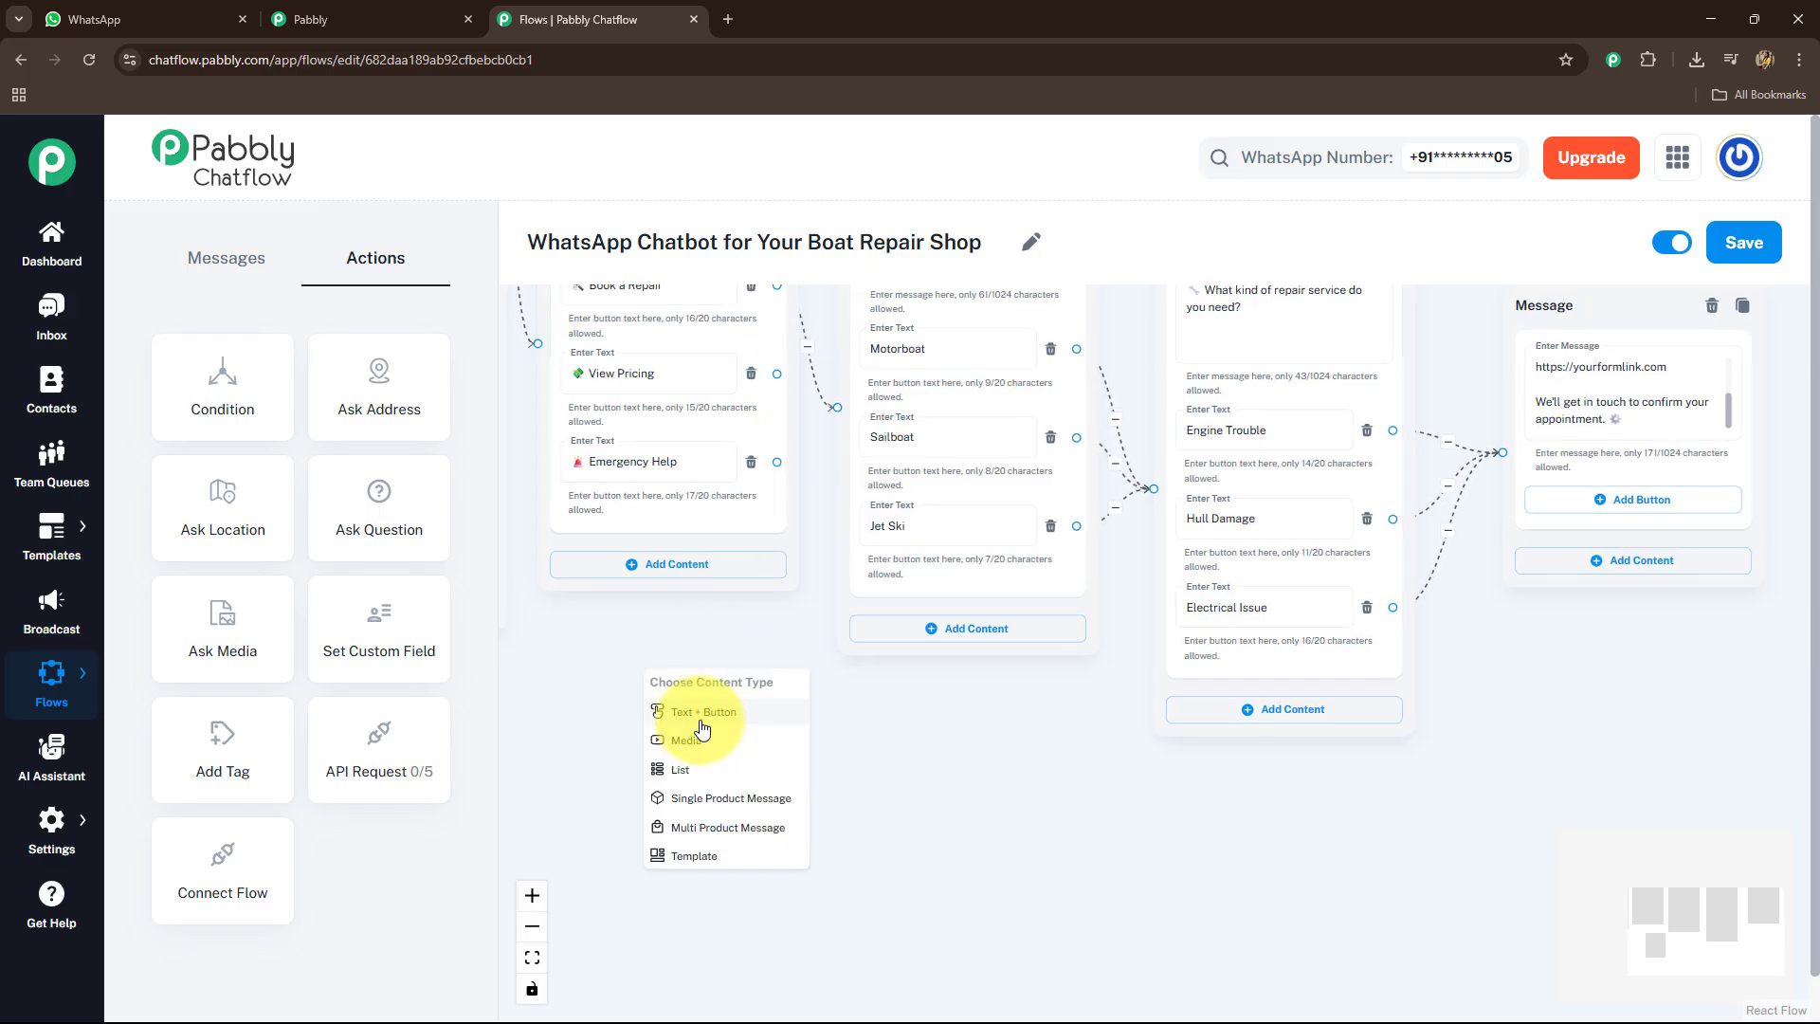
{"action": "left_click", "coordinate": [703, 728]}
{"action": "scroll", "coordinate": [926, 781], "scroll_direction": "up", "scroll_amount": 2}
{"action": "scroll", "coordinate": [926, 780], "scroll_direction": "up", "scroll_amount": 2}
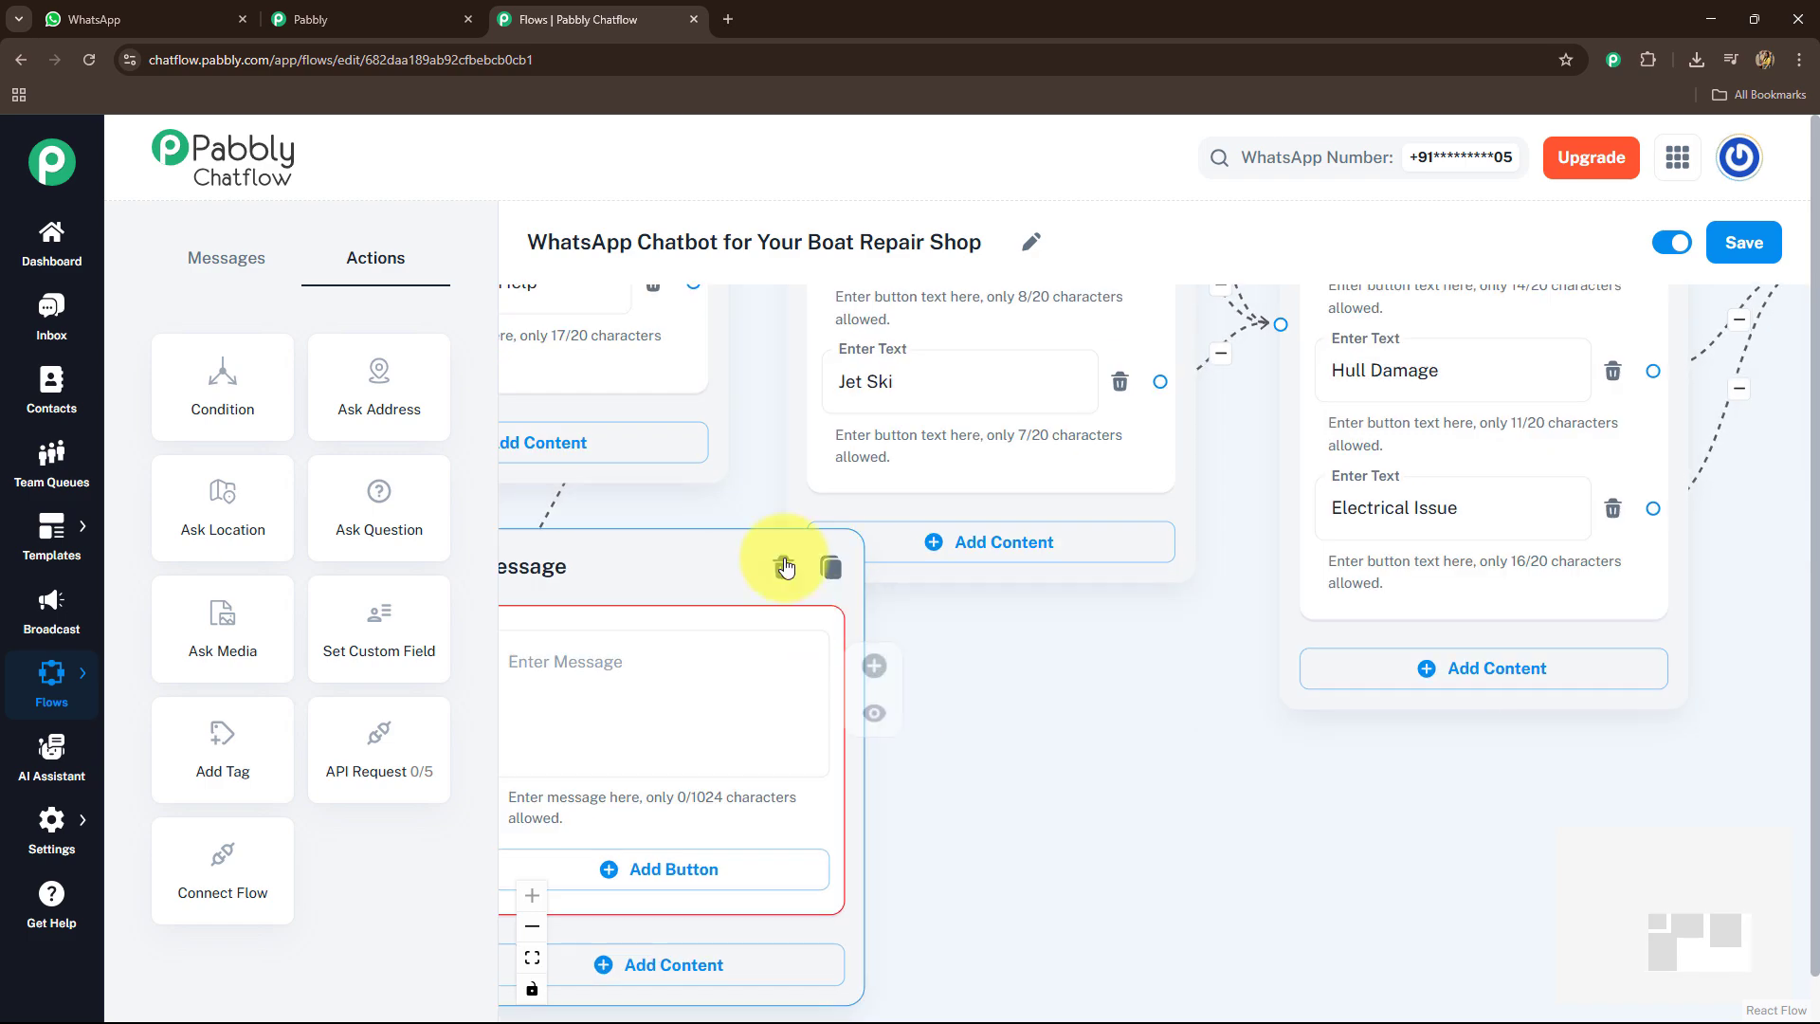
{"action": "left_click", "coordinate": [784, 569]}
Branch View Pricing to a new Media message of type Image and upload the "boat repair" file from Downloads
{"action": "left_click_drag", "start_coordinate": [770, 346], "coordinate": [769, 674]}
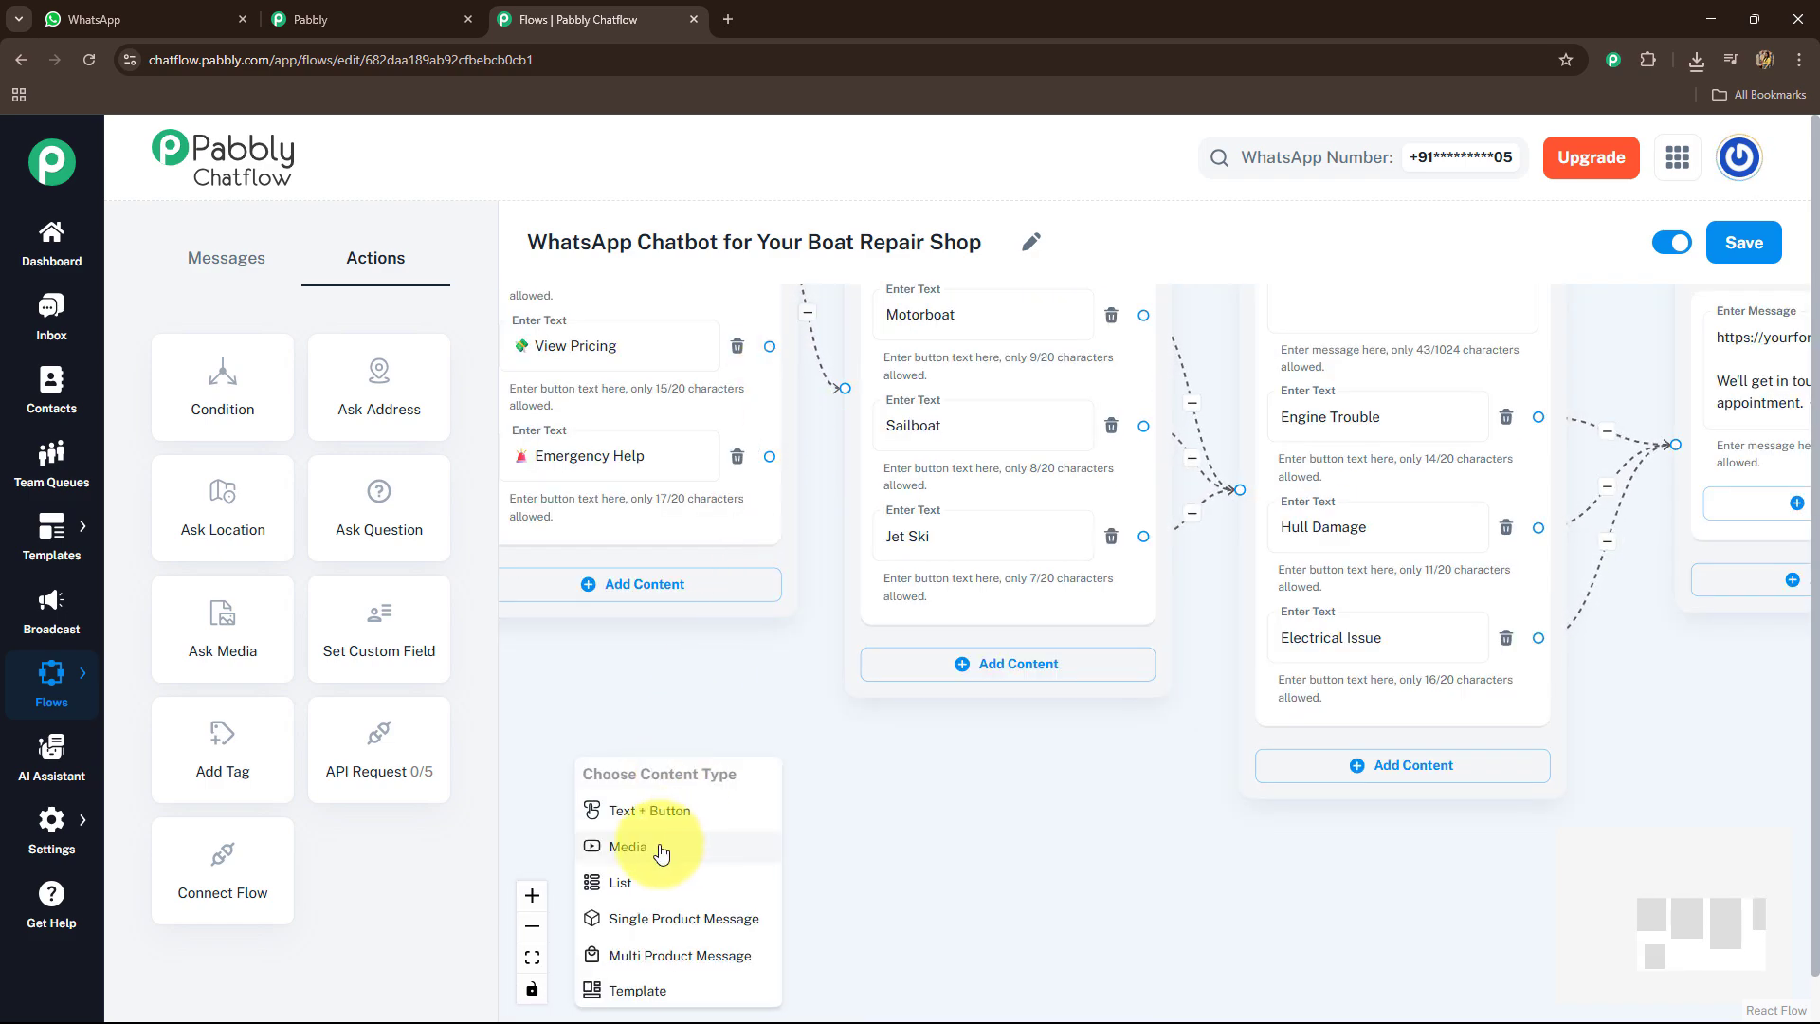
{"action": "left_click", "coordinate": [661, 849]}
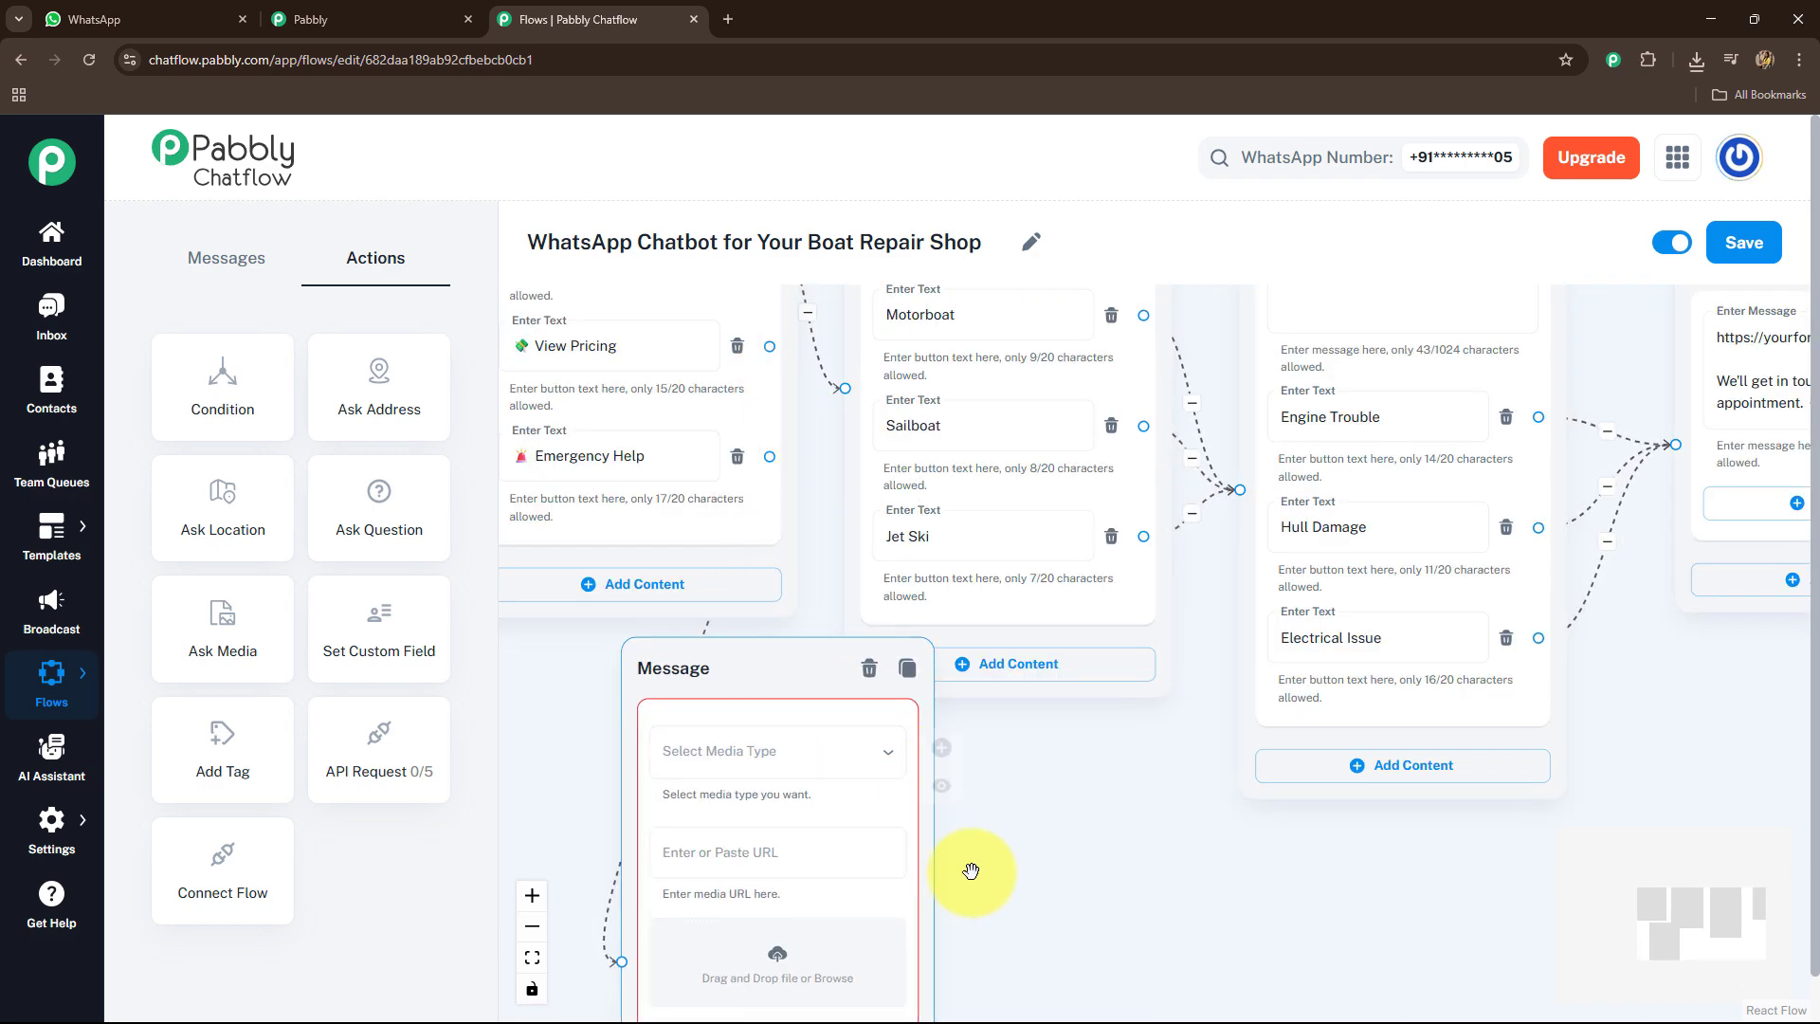
{"action": "left_click_drag", "start_coordinate": [971, 843], "coordinate": [1024, 563]}
{"action": "left_click", "coordinate": [799, 471]}
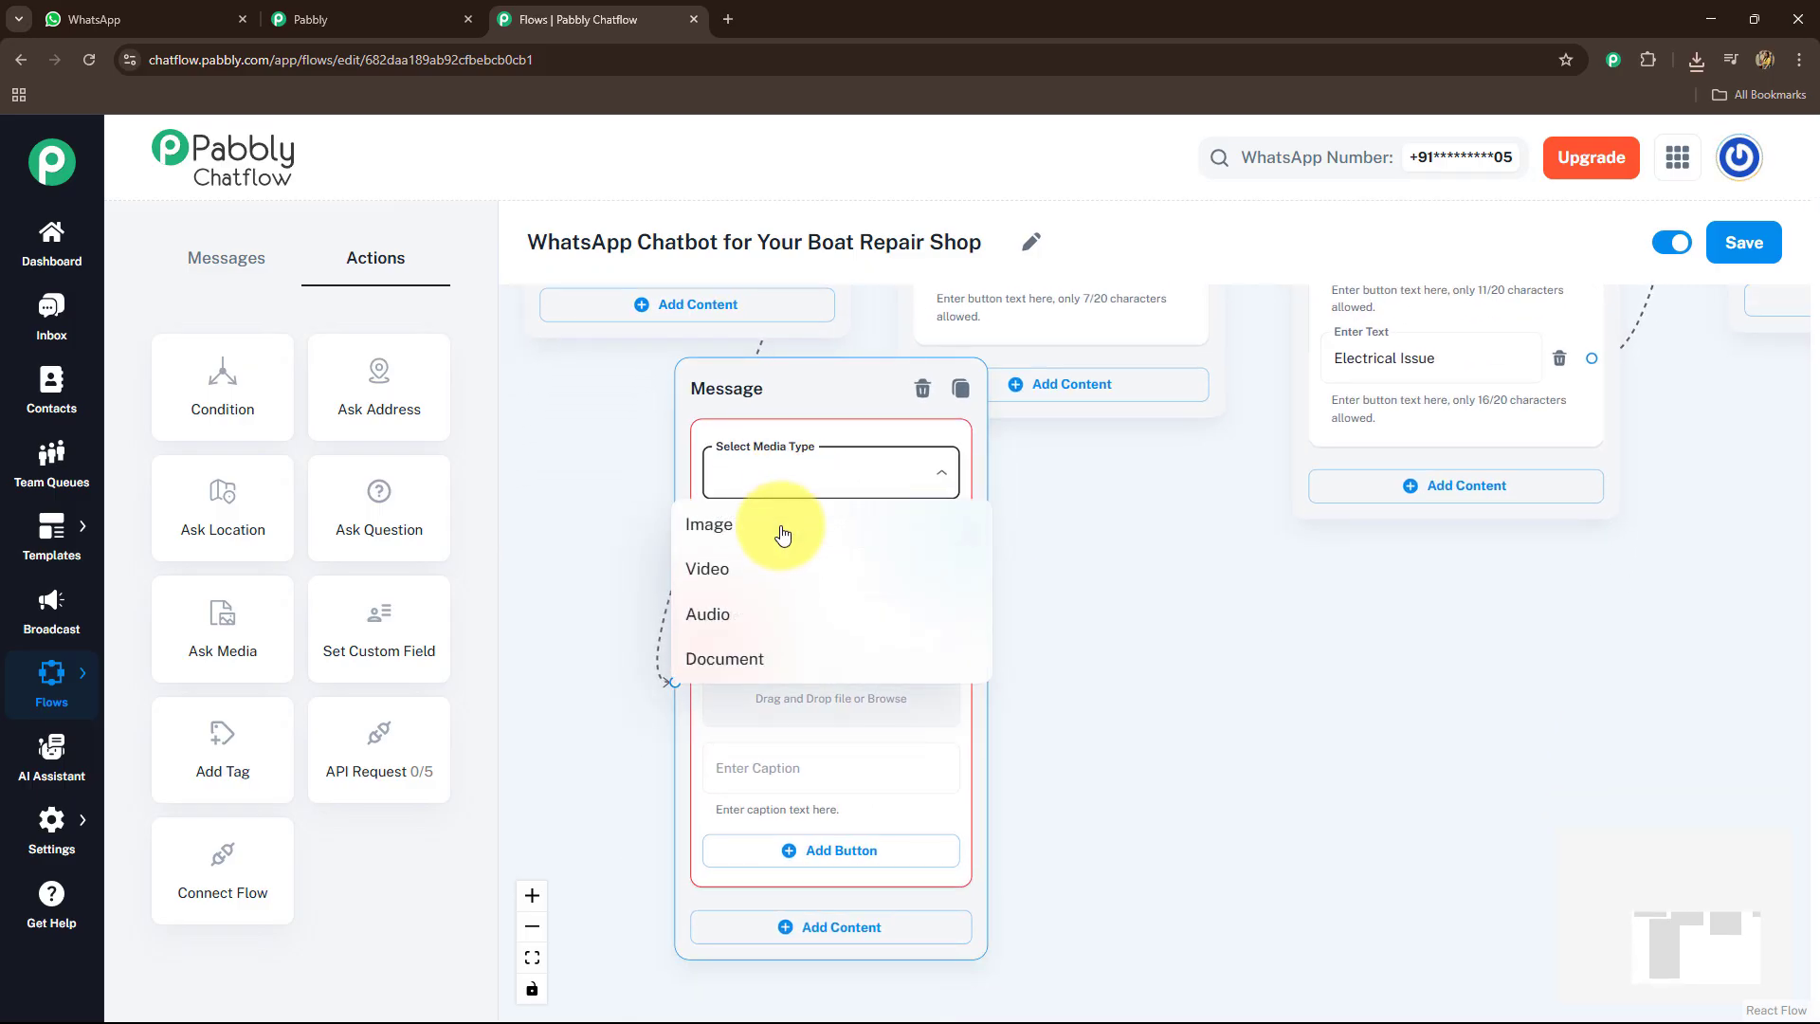
{"action": "left_click", "coordinate": [768, 528]}
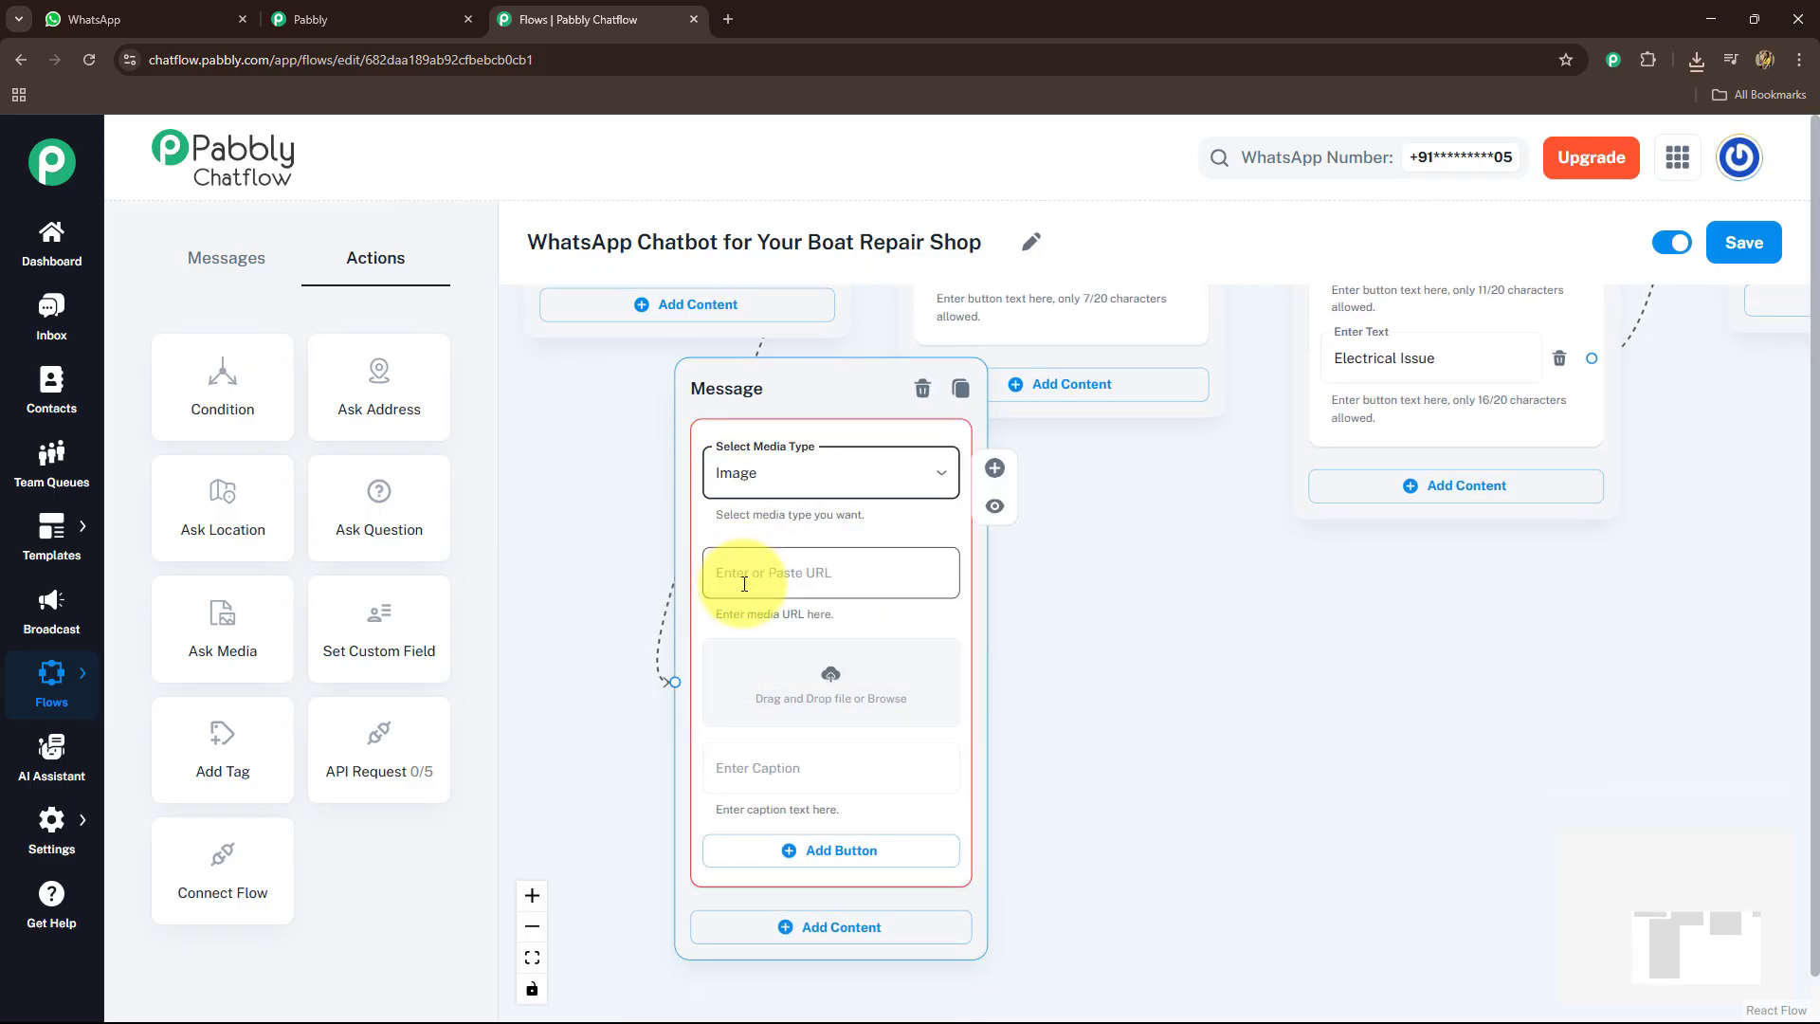
{"action": "left_click", "coordinate": [768, 701]}
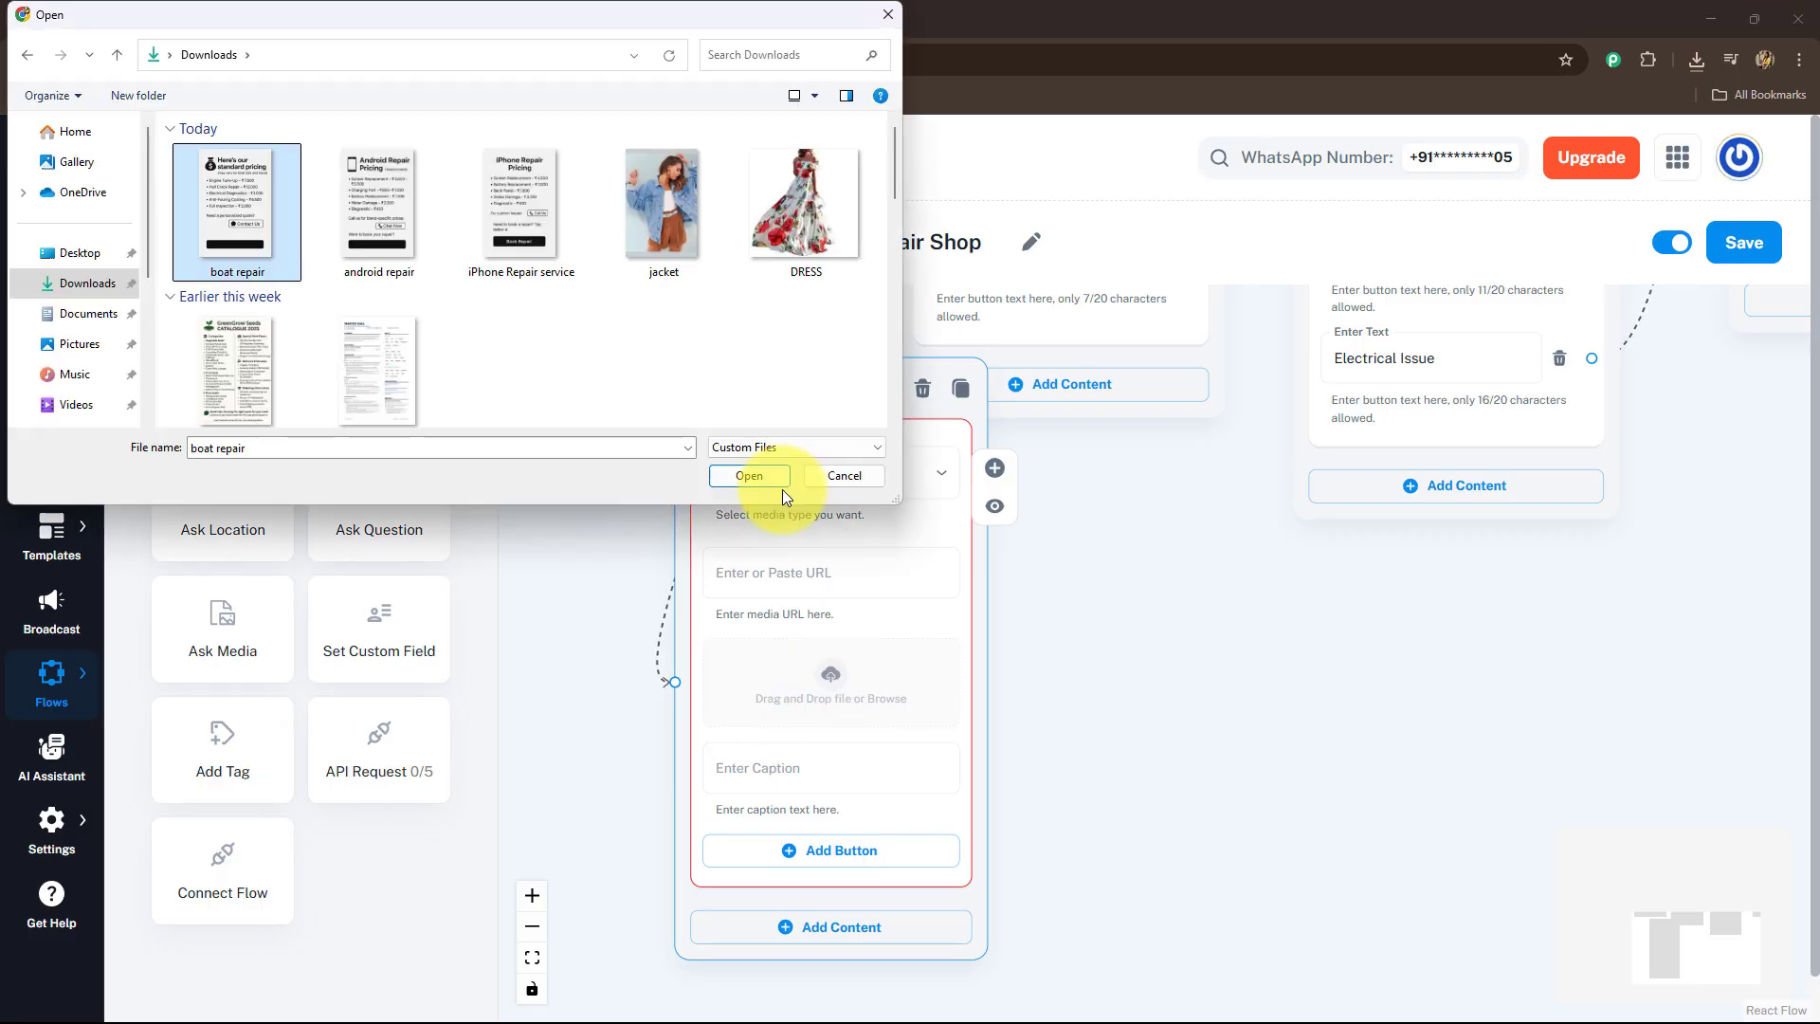
{"action": "left_click", "coordinate": [779, 483]}
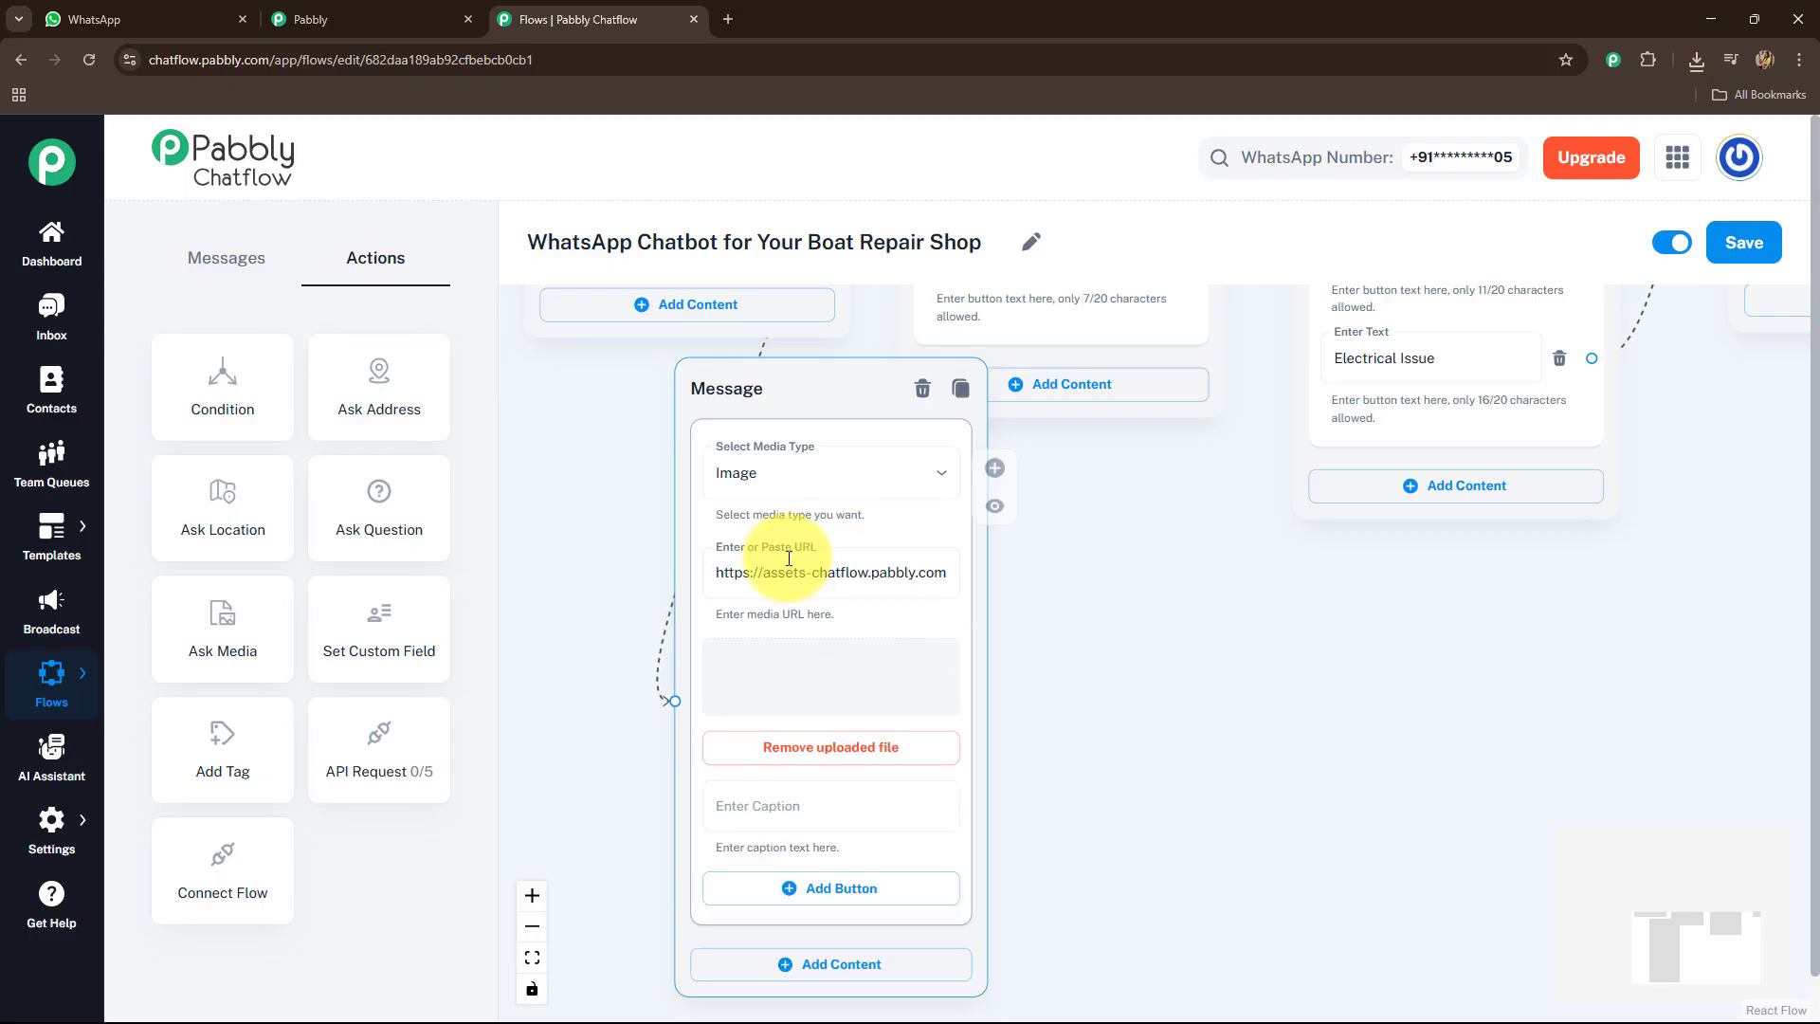
Caption the pricing image "Want to book appointment now?"
{"action": "scroll", "coordinate": [1116, 775], "scroll_direction": "down", "scroll_amount": 5}
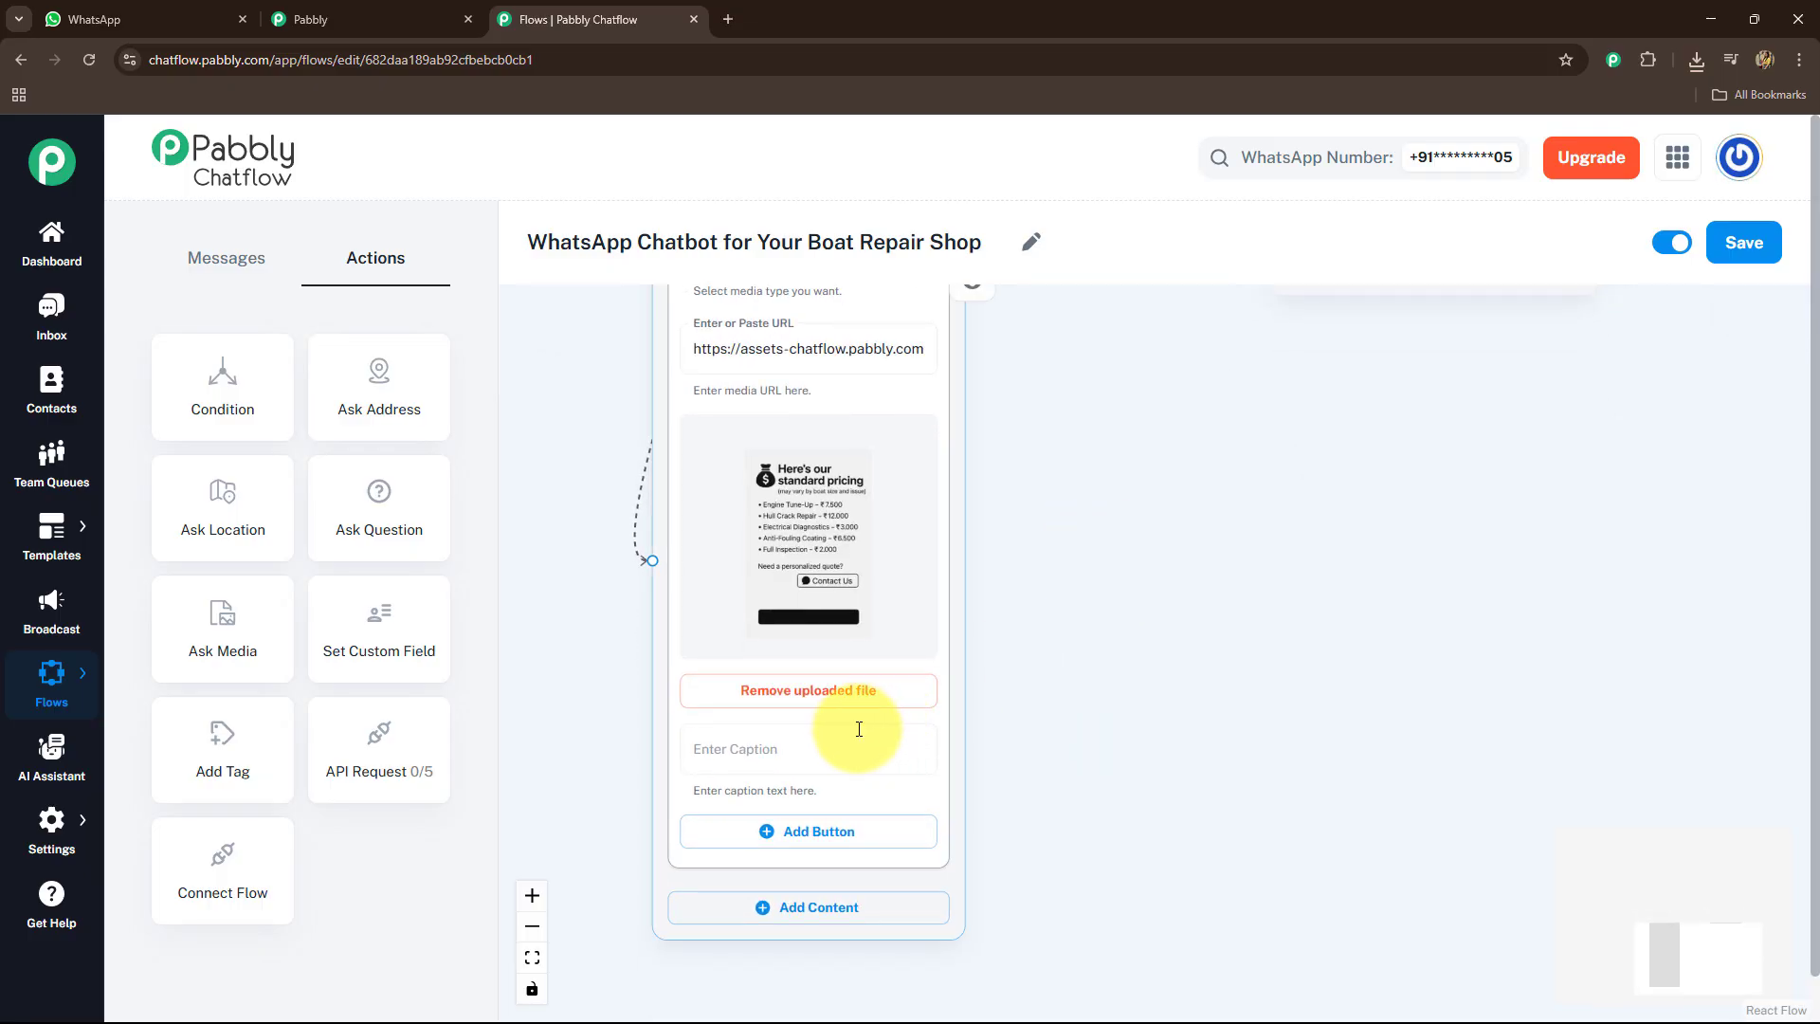
{"action": "left_click", "coordinate": [825, 755]}
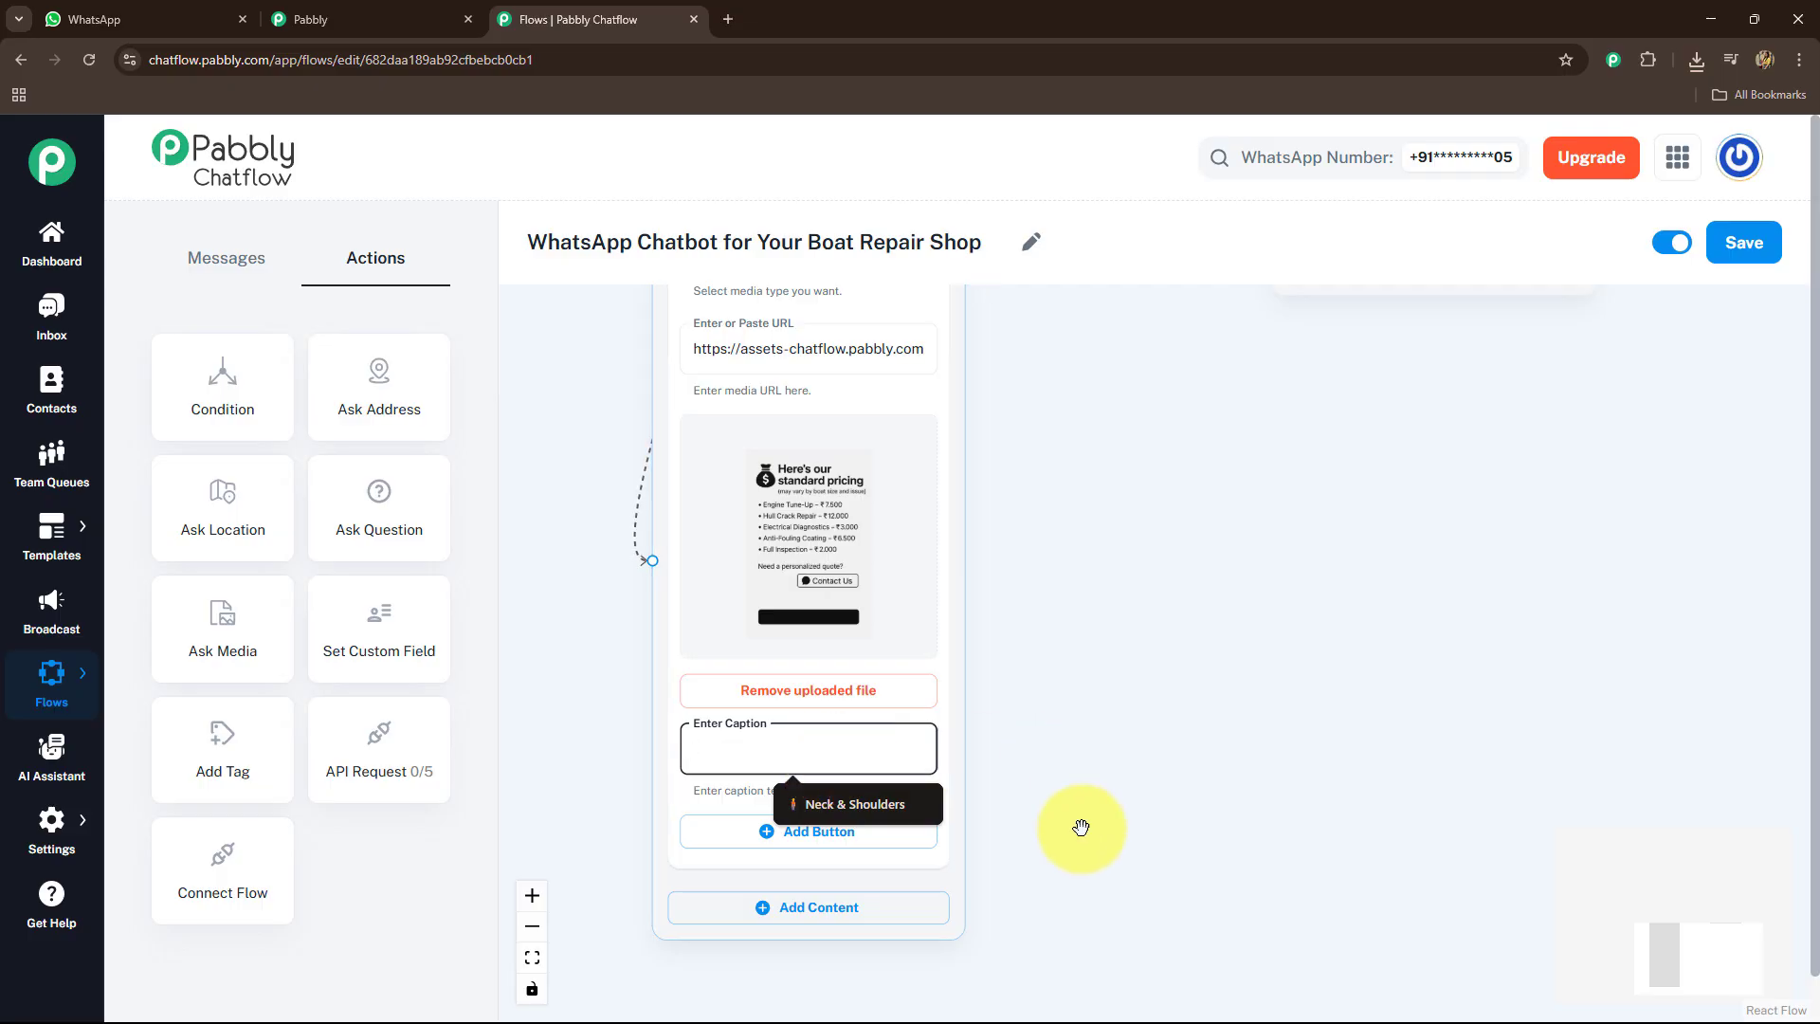
{"action": "type", "text": "Want to book appointment now?"}
Add a Book Repair button to the pricing image message and connect it to the booking form message
{"action": "left_click", "coordinate": [802, 840]}
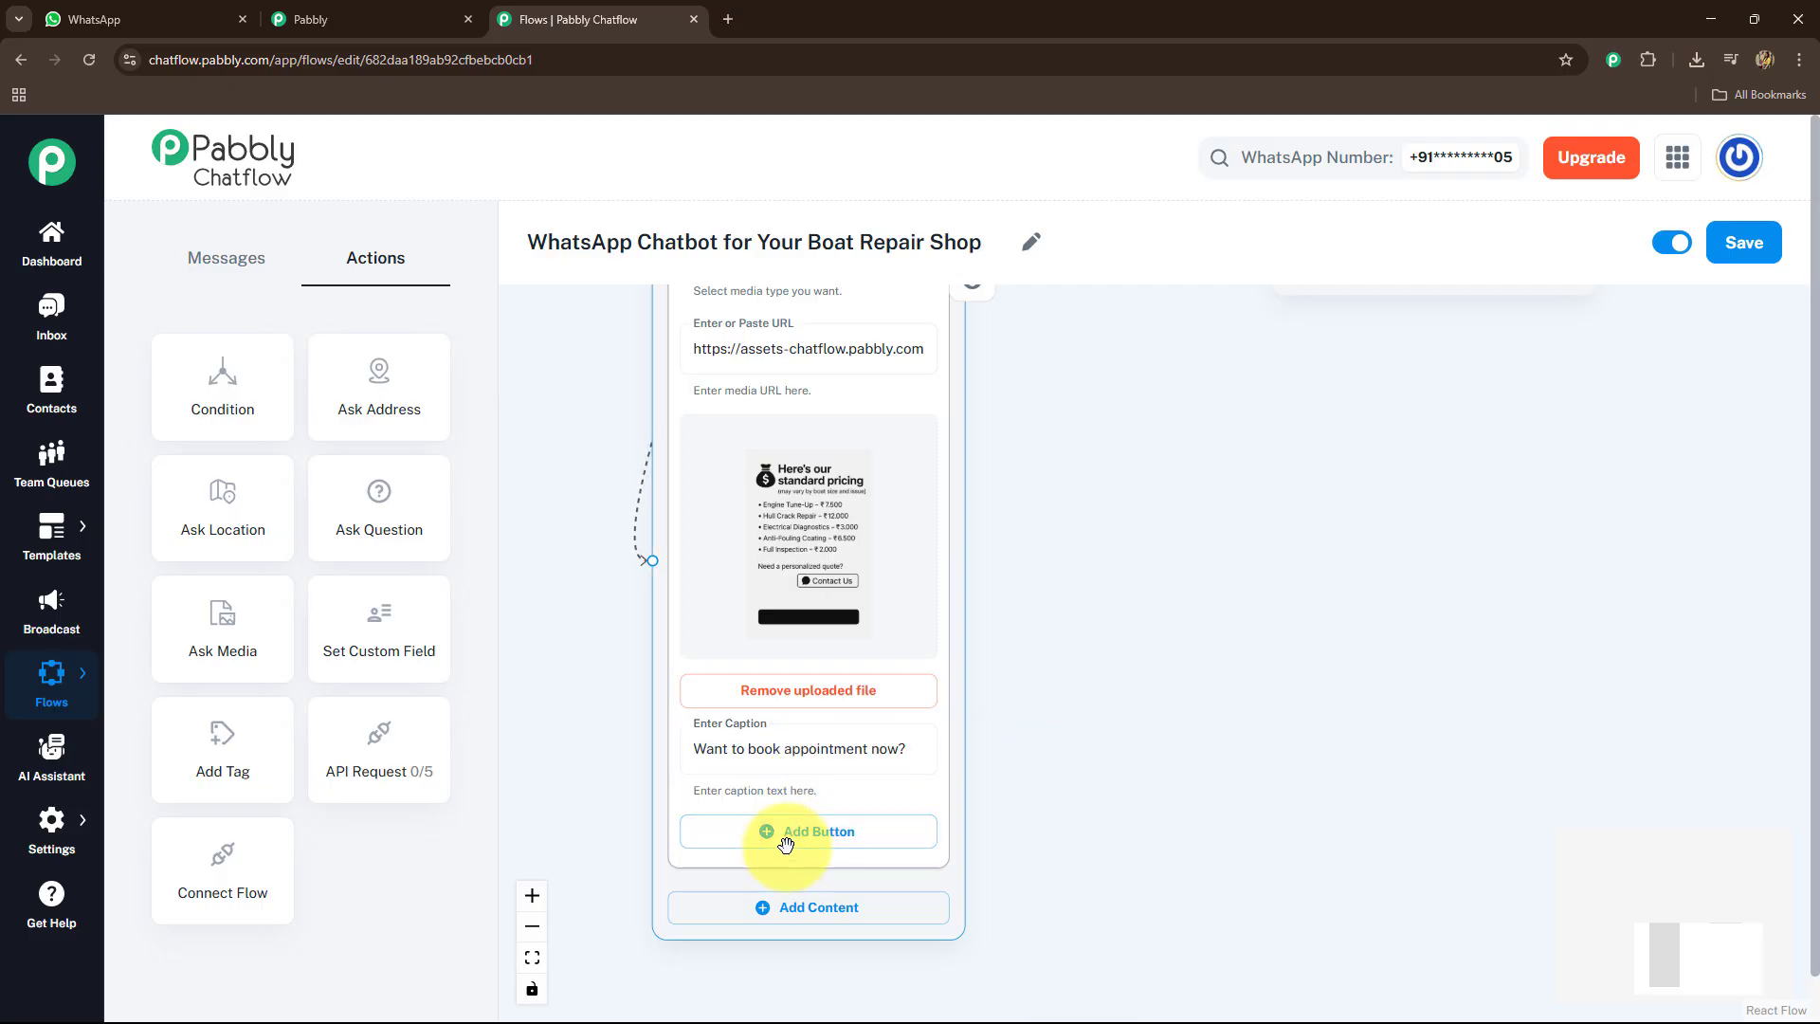
{"action": "left_click", "coordinate": [766, 707]}
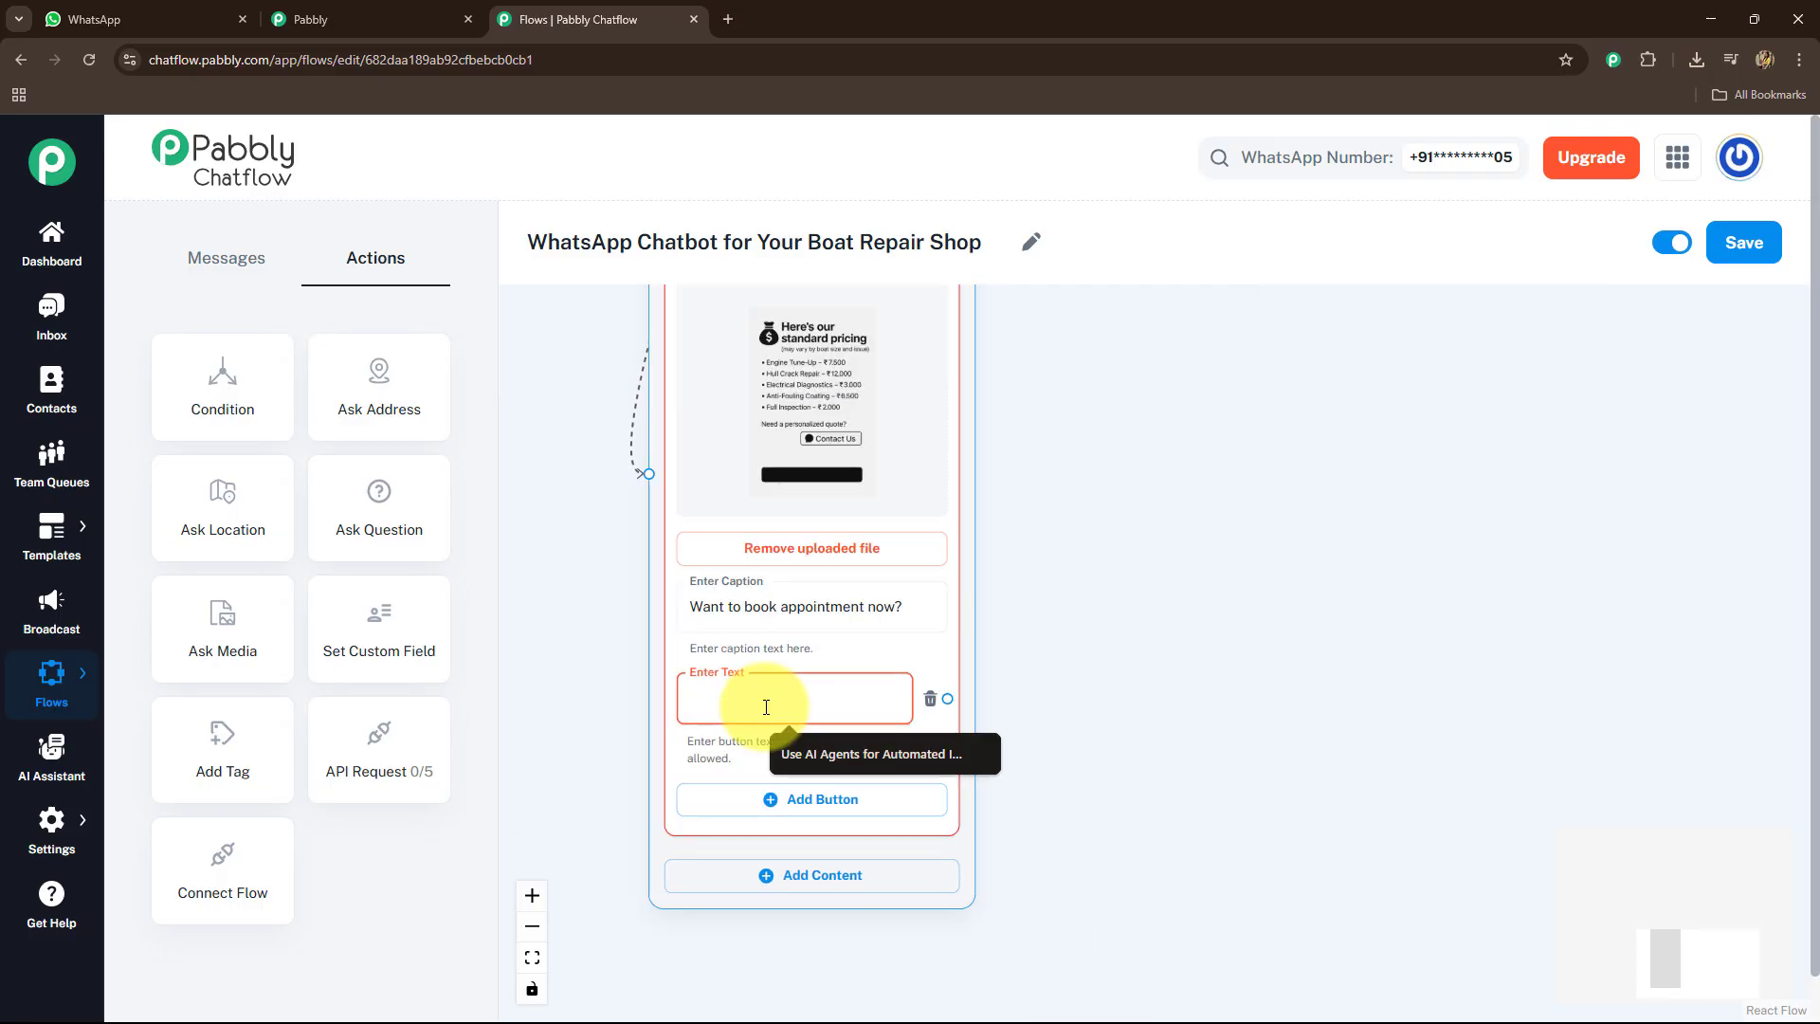
{"action": "type", "text": "Boo"}
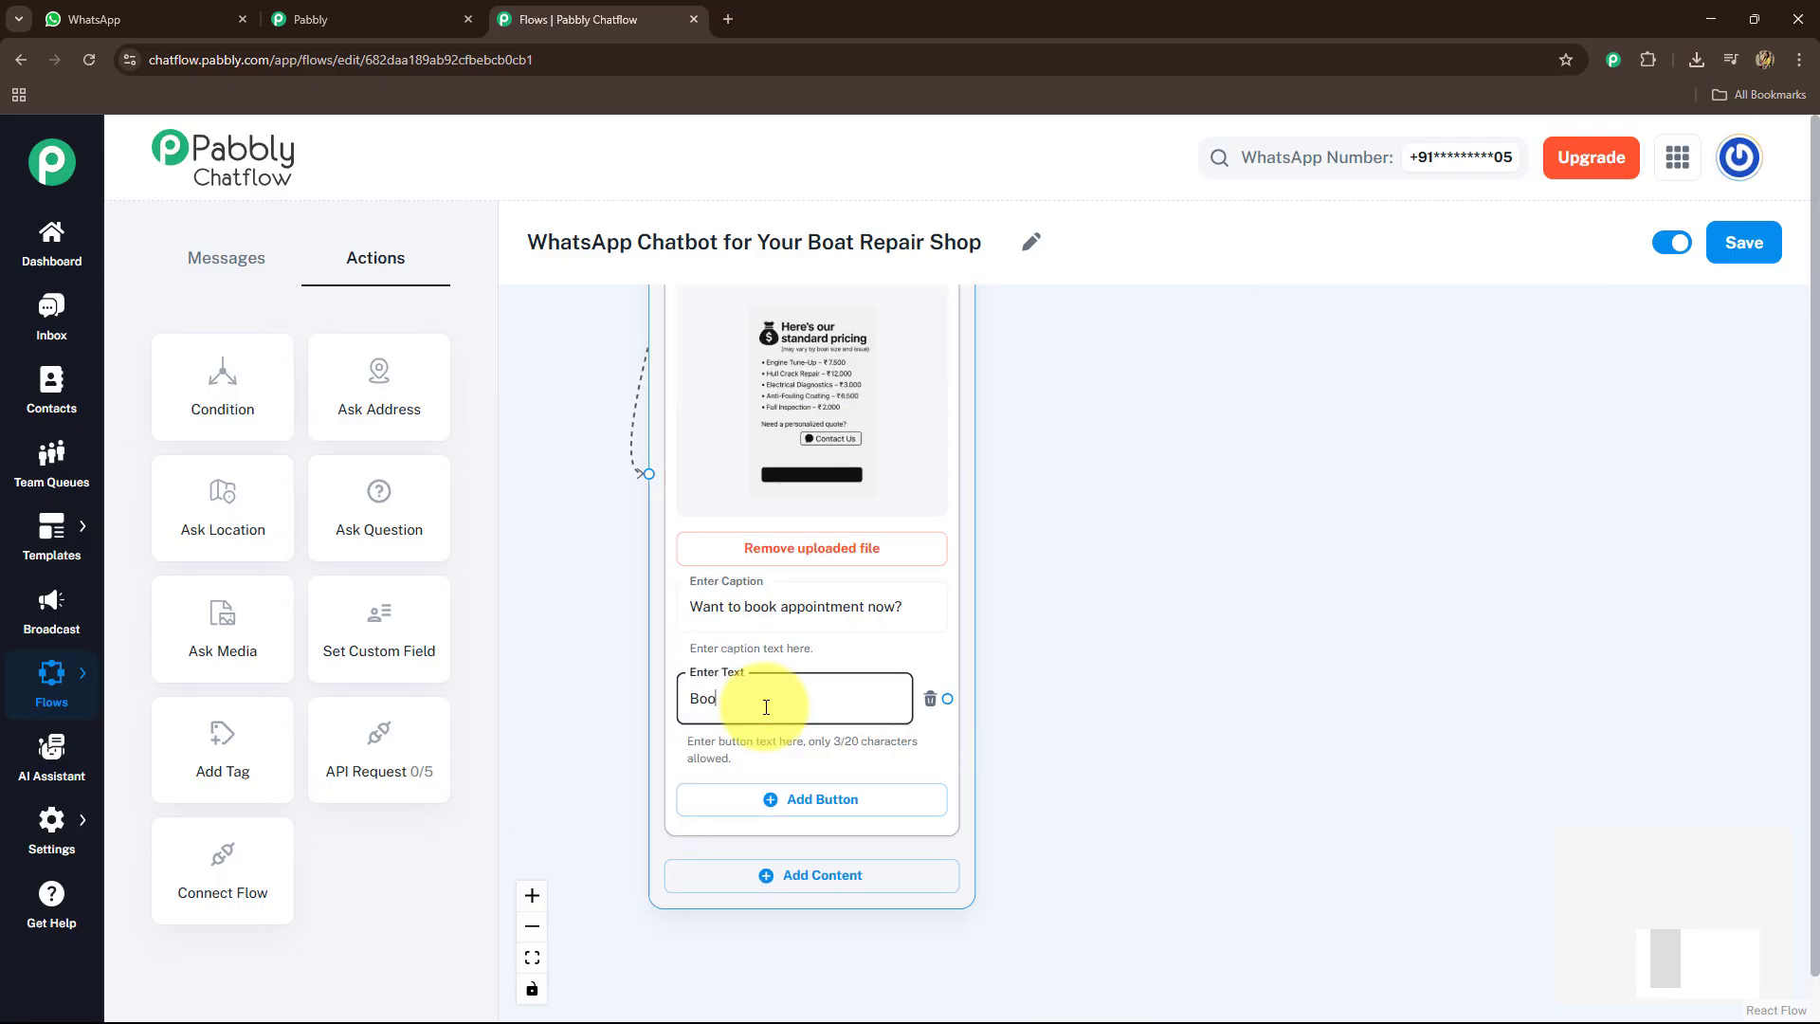
{"action": "type", "text": "k Re"}
{"action": "type", "text": "pair"}
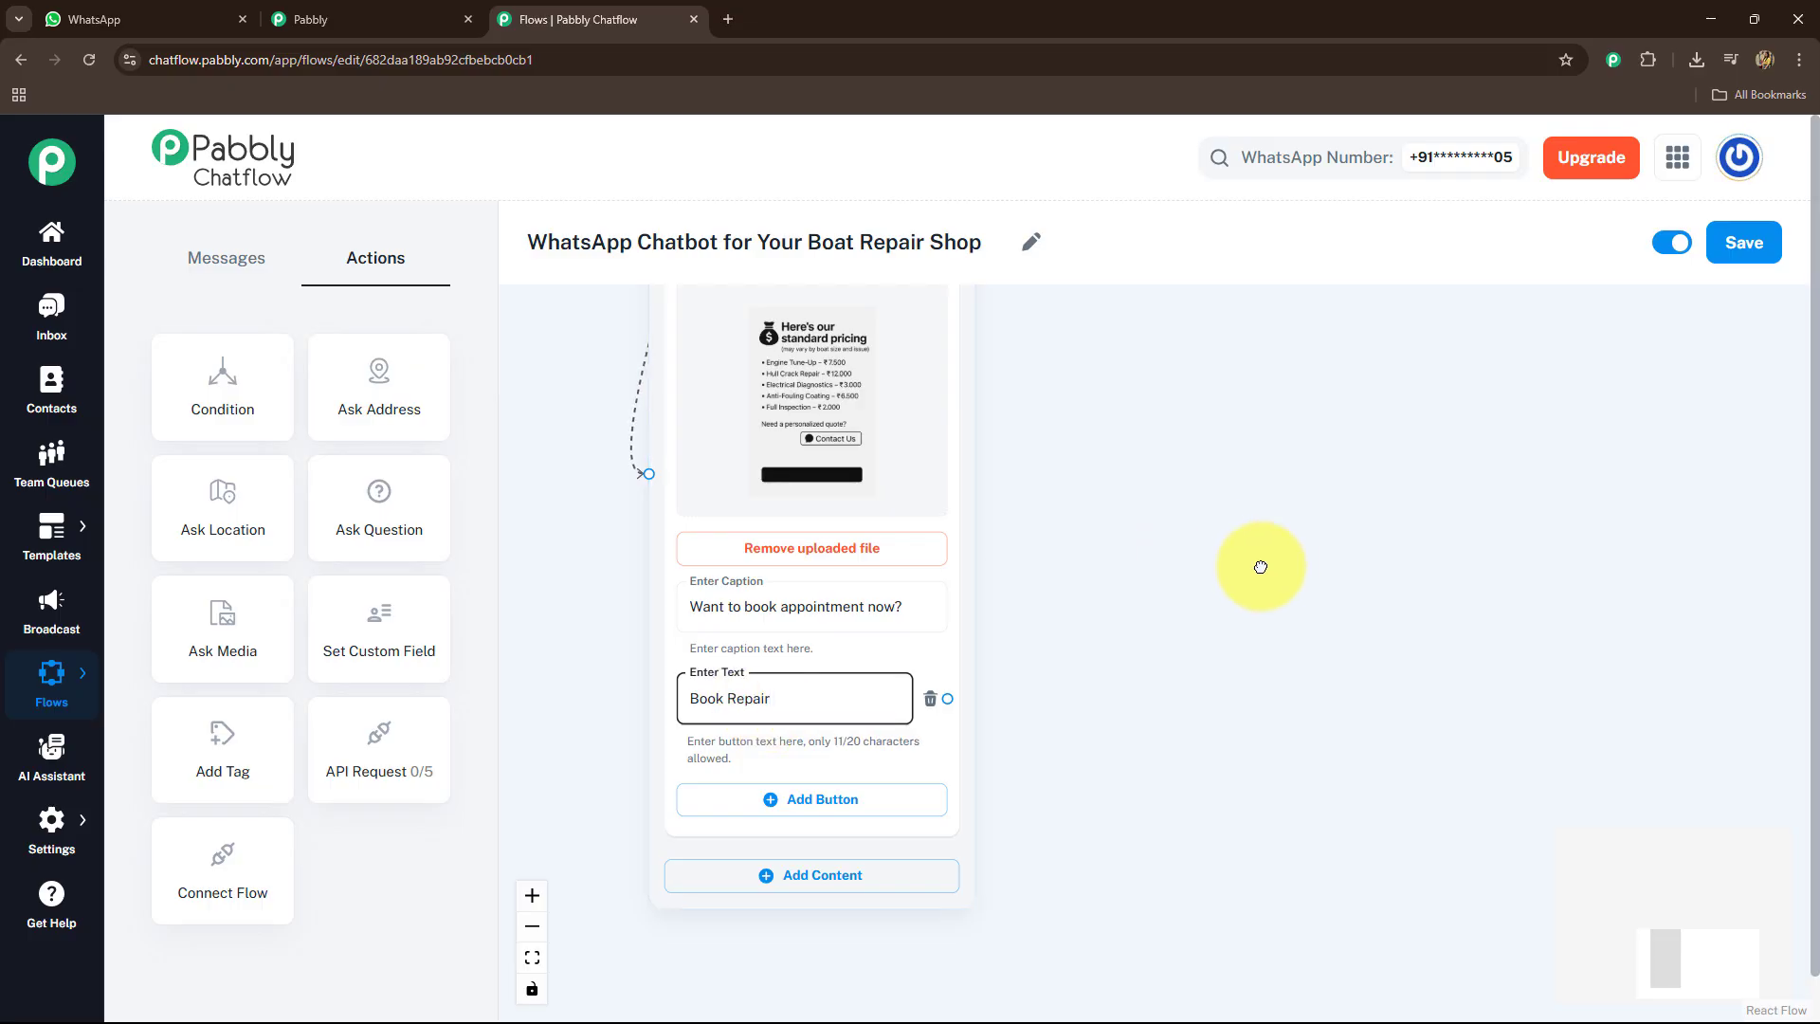
{"action": "left_click_drag", "start_coordinate": [1260, 567], "coordinate": [1188, 618]}
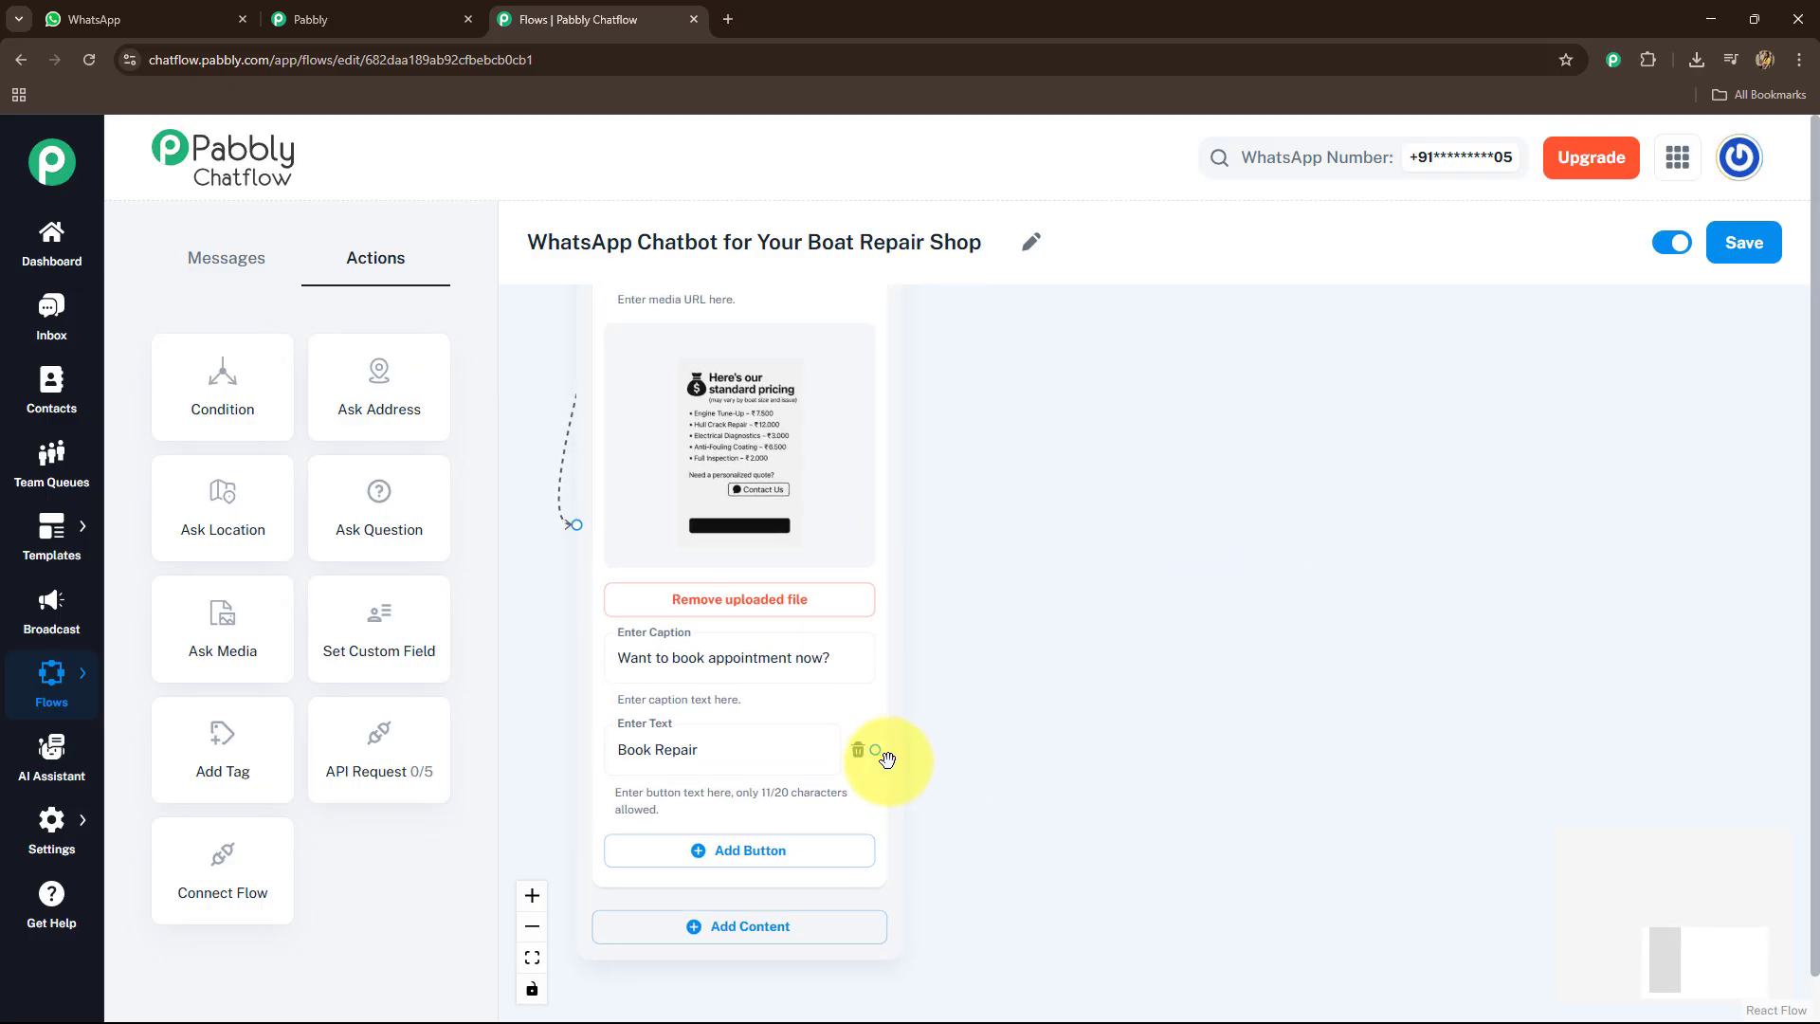
{"action": "scroll", "coordinate": [832, 858], "scroll_direction": "down", "scroll_amount": 3}
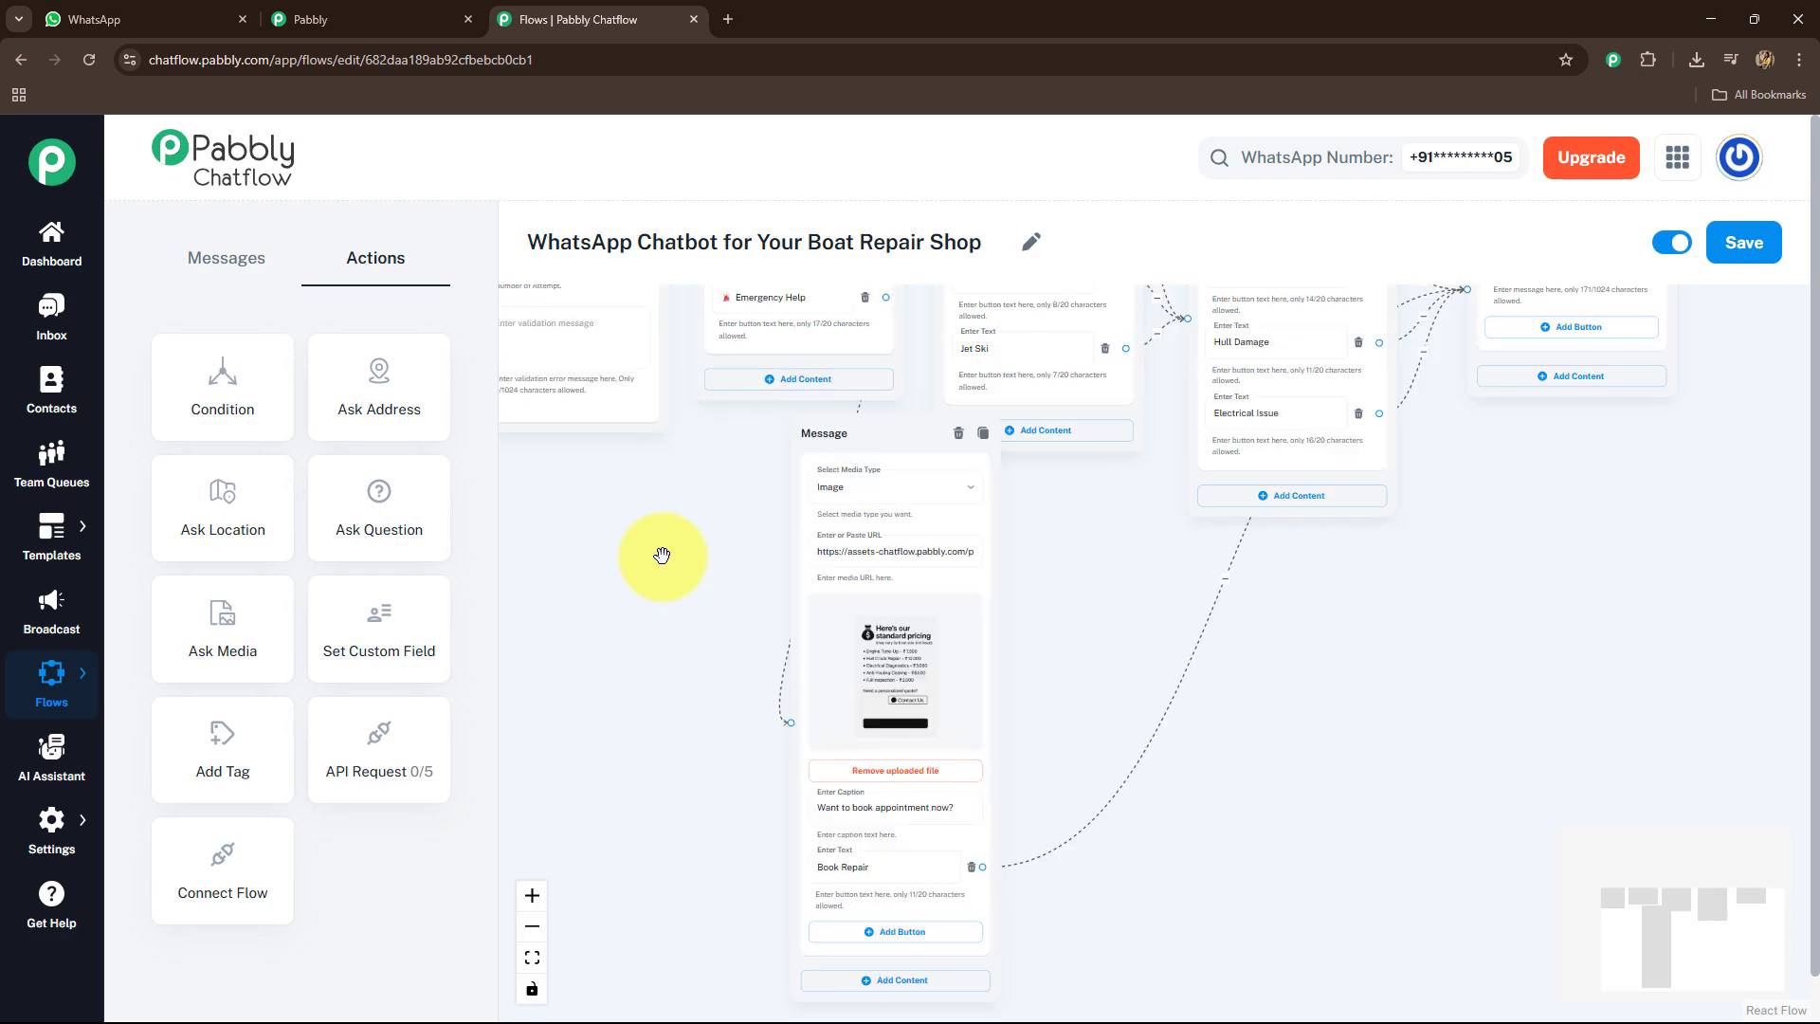
{"action": "left_click_drag", "start_coordinate": [663, 552], "coordinate": [800, 695]}
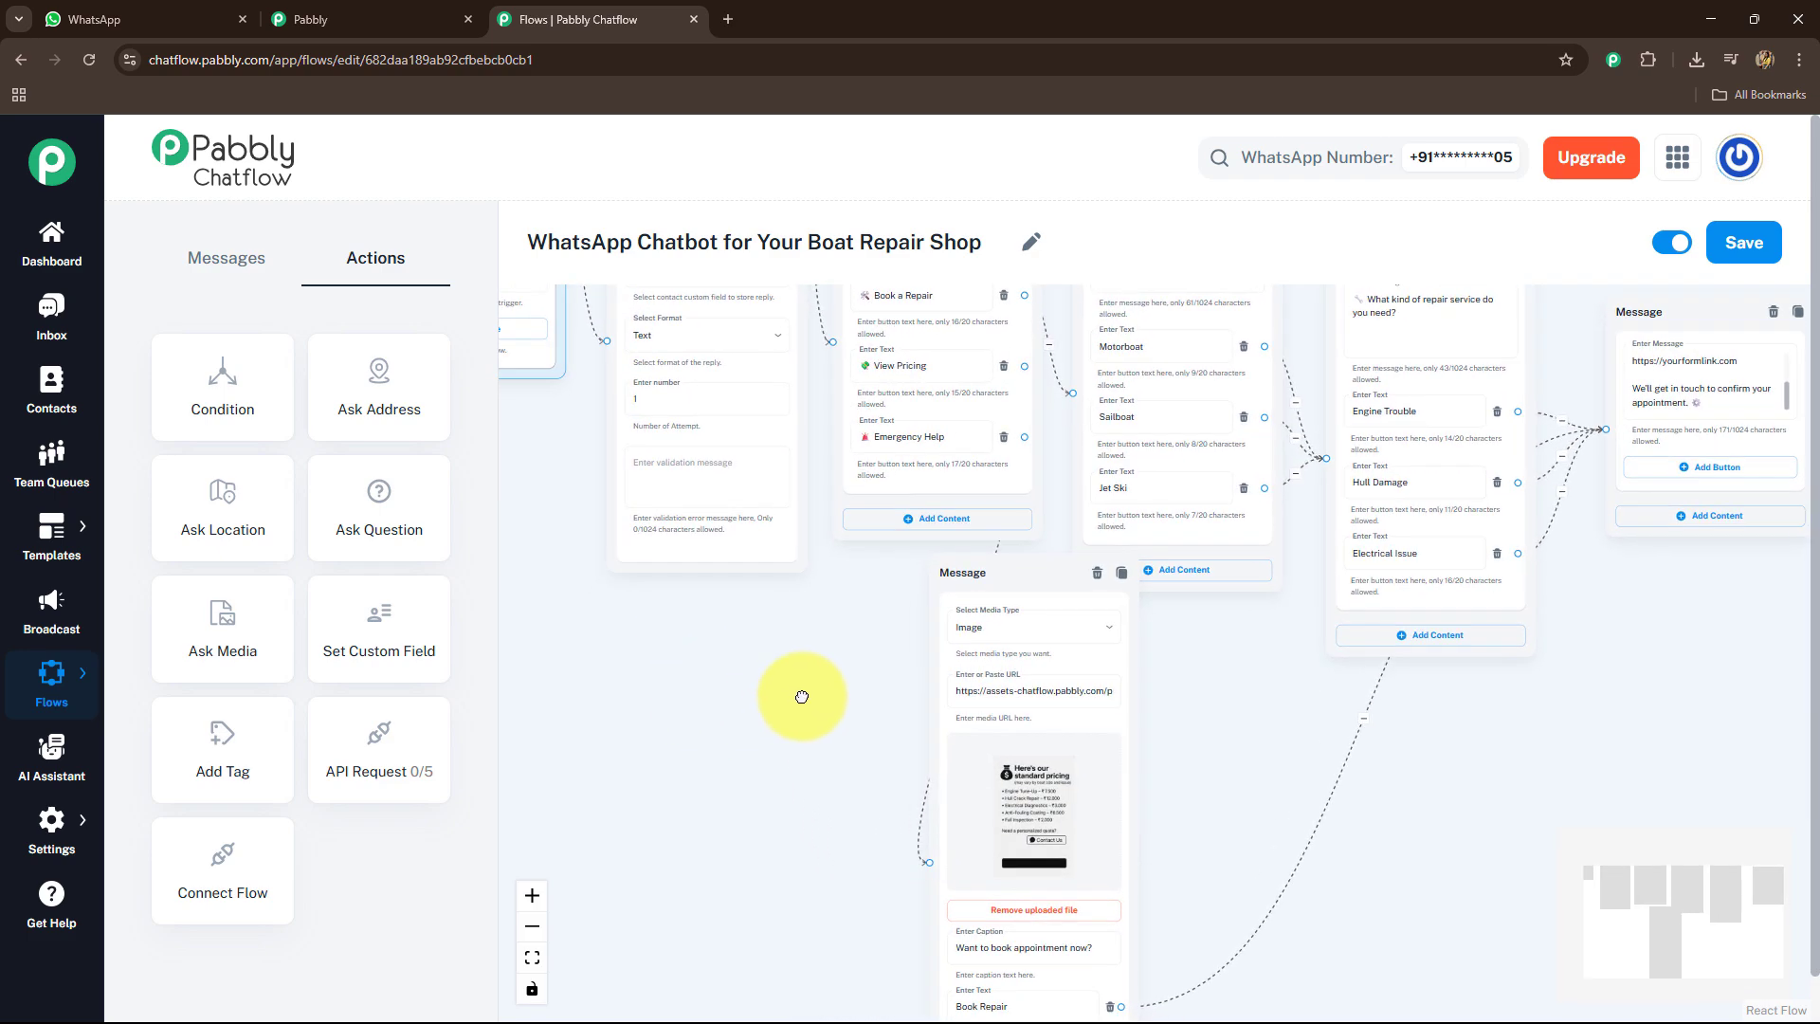
{"action": "left_click_drag", "start_coordinate": [1022, 432], "coordinate": [629, 712]}
{"action": "left_click", "coordinate": [632, 746]}
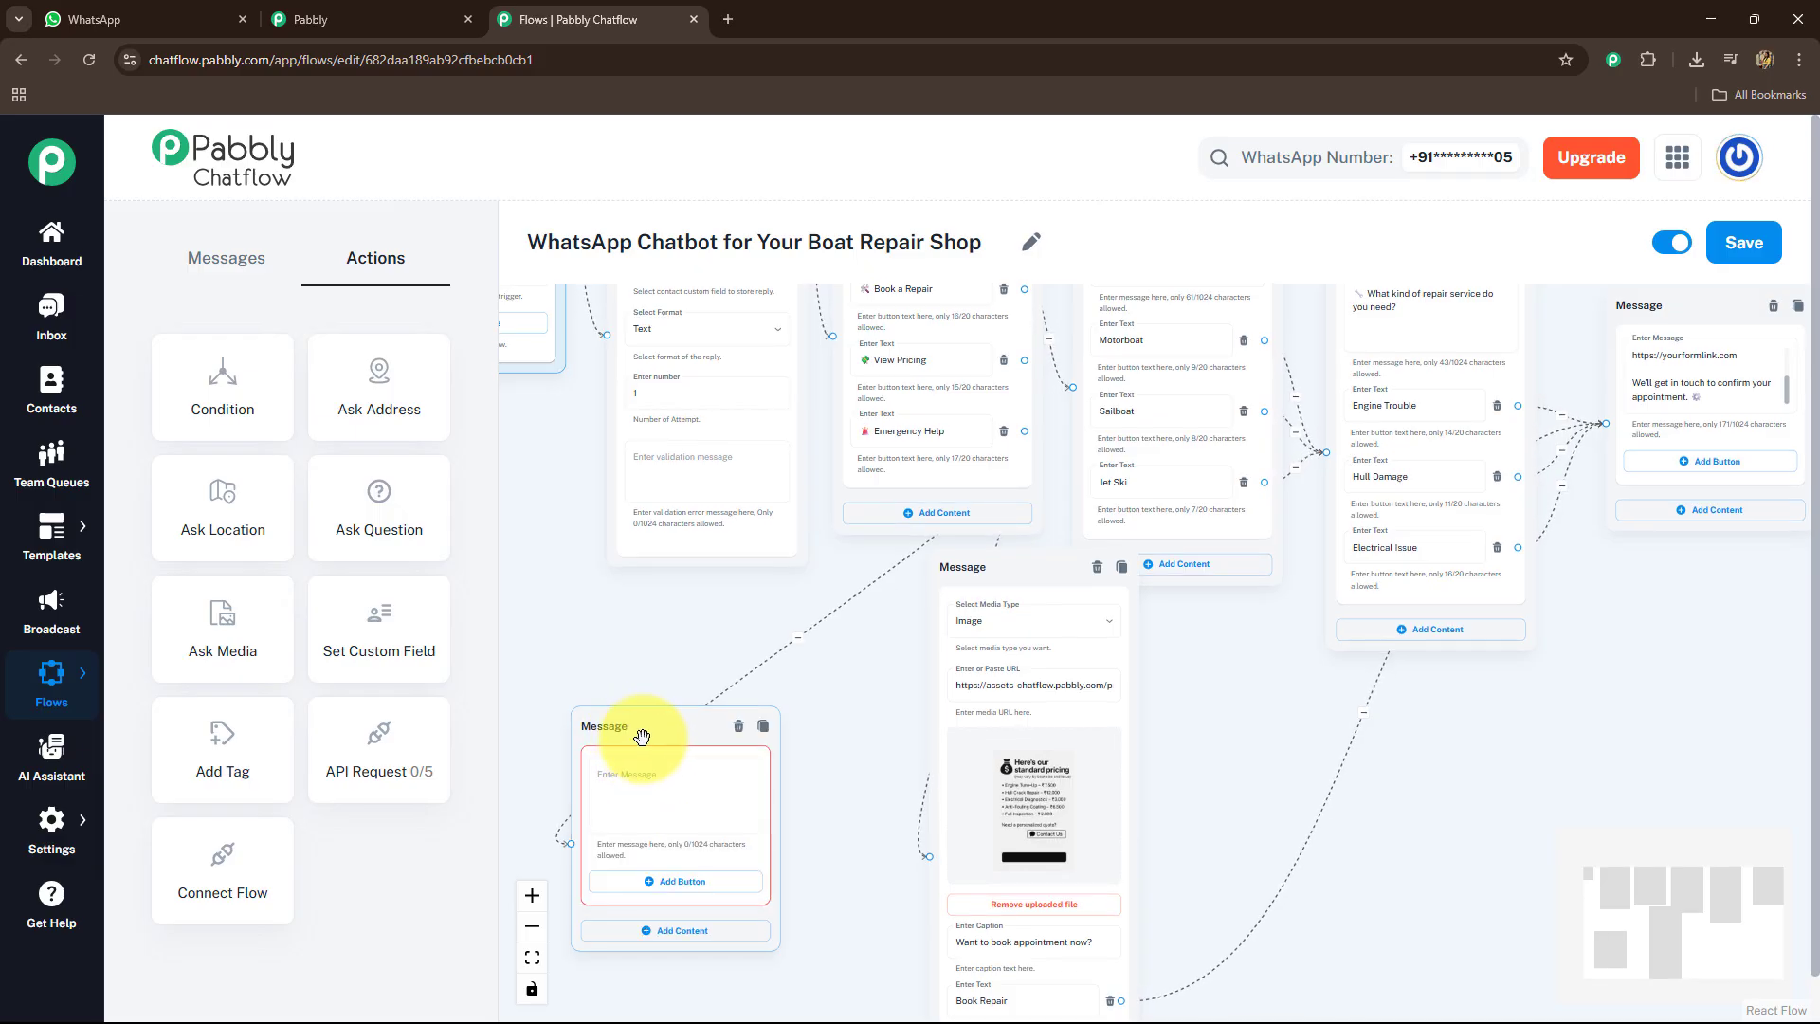
{"action": "left_click", "coordinate": [789, 668]}
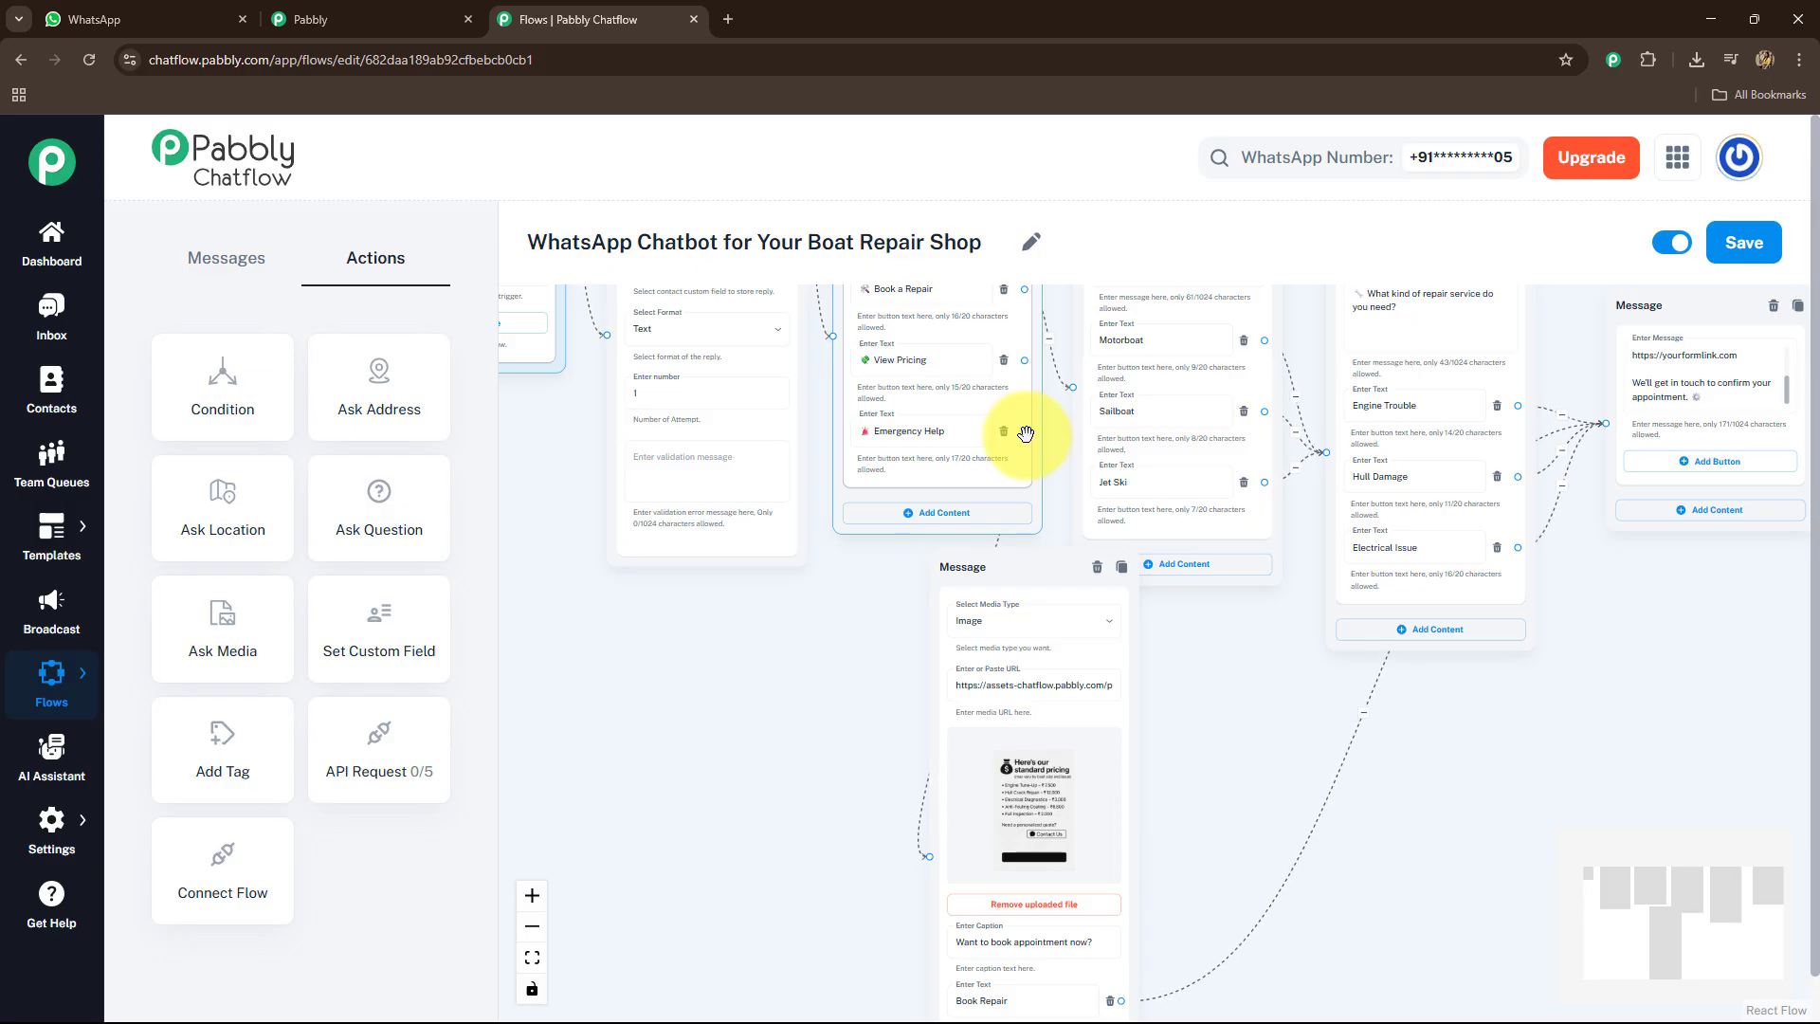
{"action": "mouse_move", "coordinate": [1026, 433]}
{"action": "left_mouse_down"}
{"action": "mouse_move", "coordinate": [640, 684]}
{"action": "mouse_move", "coordinate": [1064, 435]}
{"action": "mouse_move", "coordinate": [1031, 434]}
{"action": "left_mouse_up"}
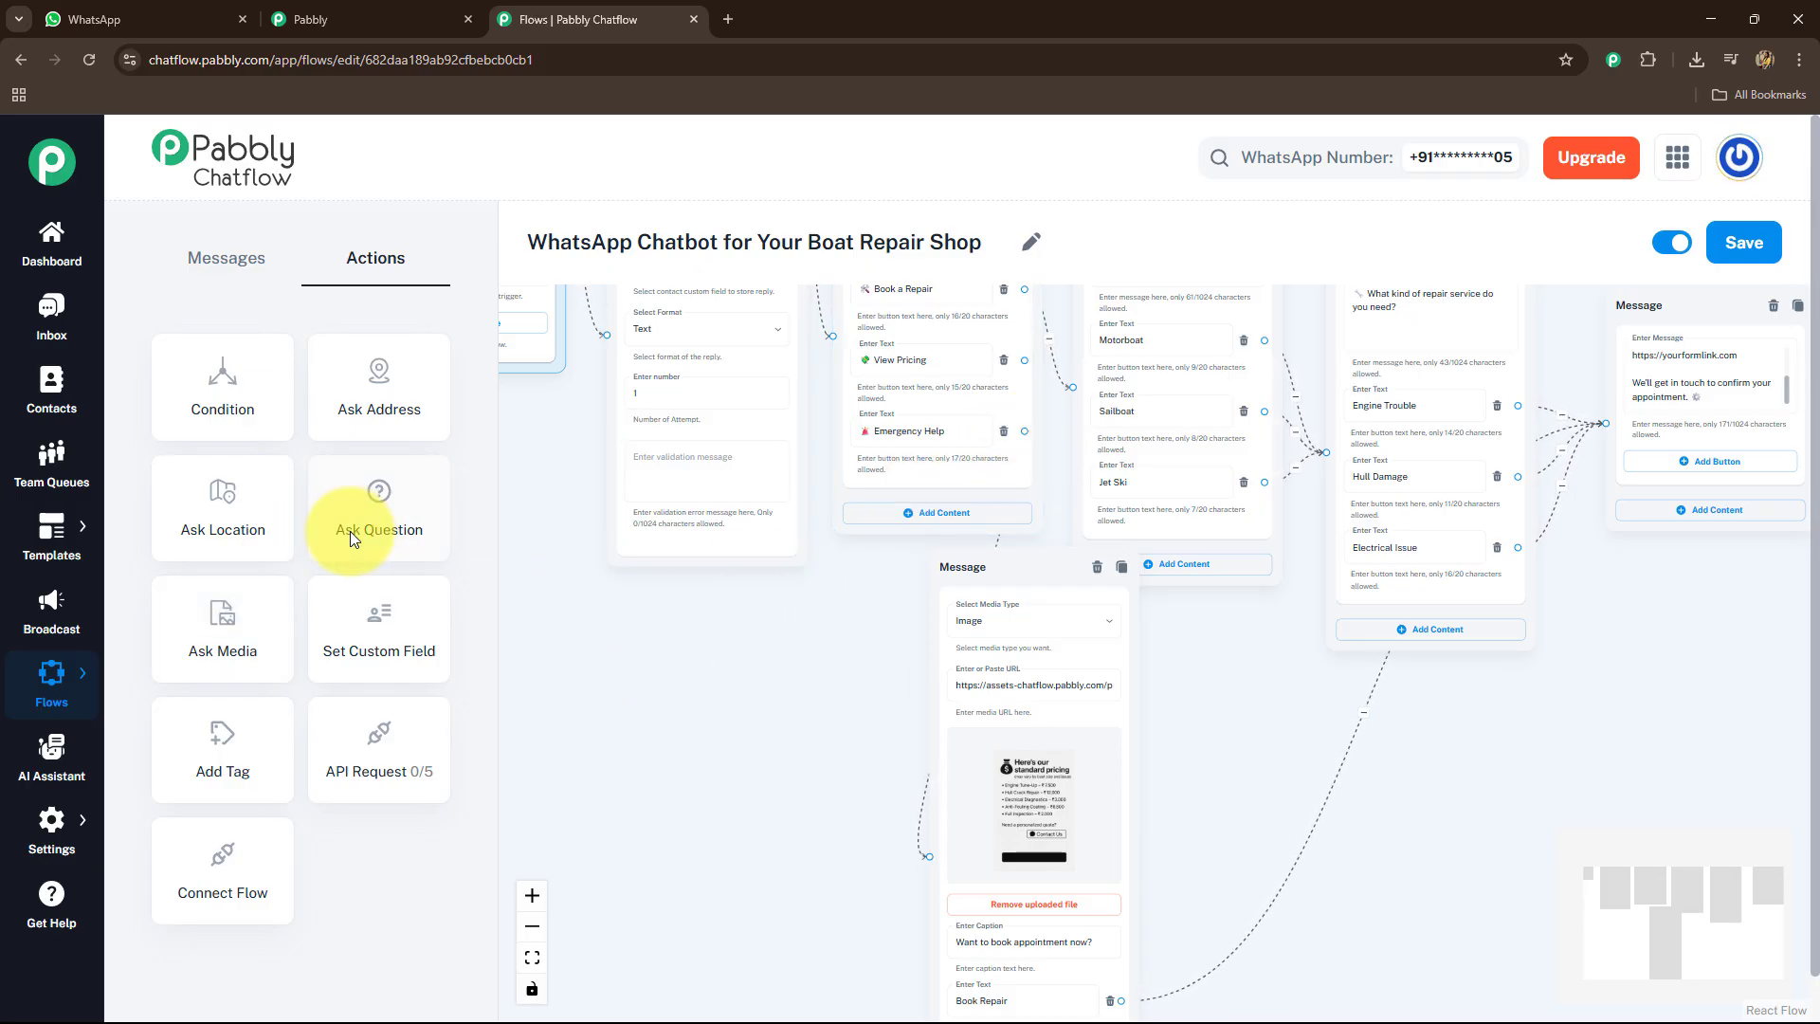
Connect Emergency Help to a new Ask Question block and paste in the Emergency Boat Repair message requesting location and issue
{"action": "left_click_drag", "start_coordinate": [356, 520], "coordinate": [667, 748]}
{"action": "left_click_drag", "start_coordinate": [1022, 433], "coordinate": [716, 924]}
{"action": "scroll", "coordinate": [630, 823], "scroll_direction": "up", "scroll_amount": 5}
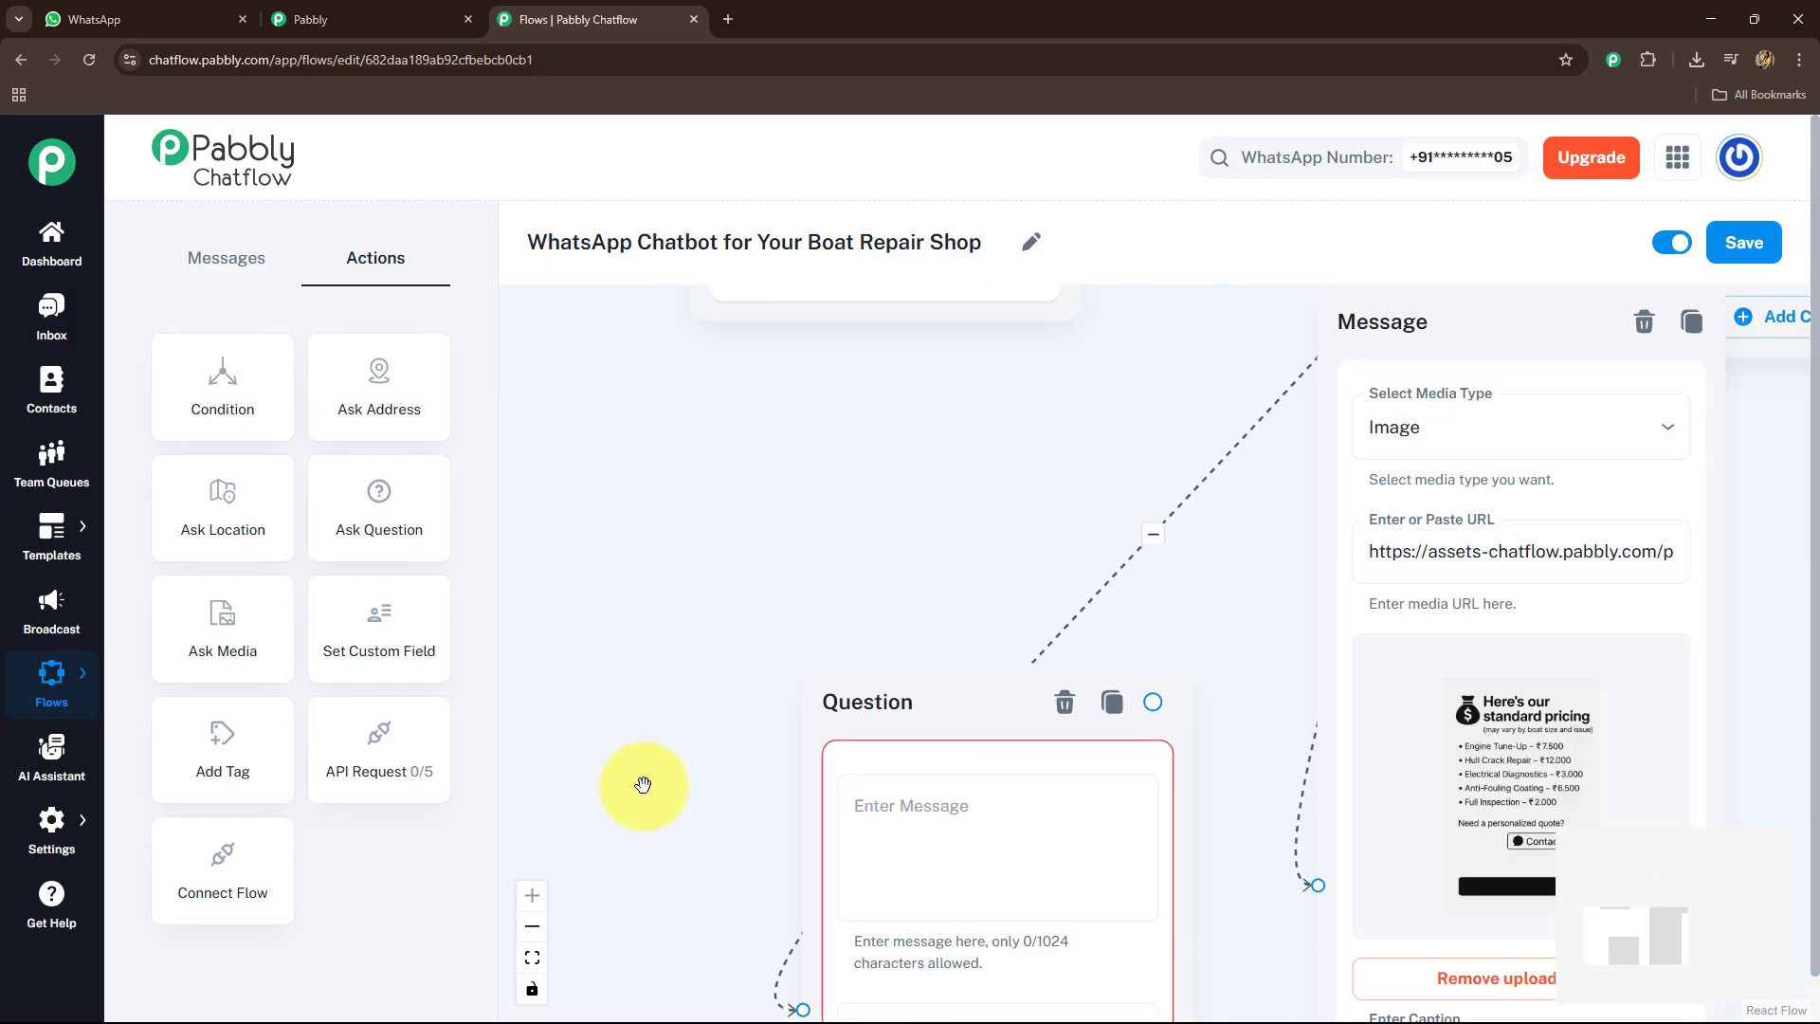
{"action": "left_click_drag", "start_coordinate": [658, 786], "coordinate": [646, 487]}
{"action": "left_click", "coordinate": [915, 496]}
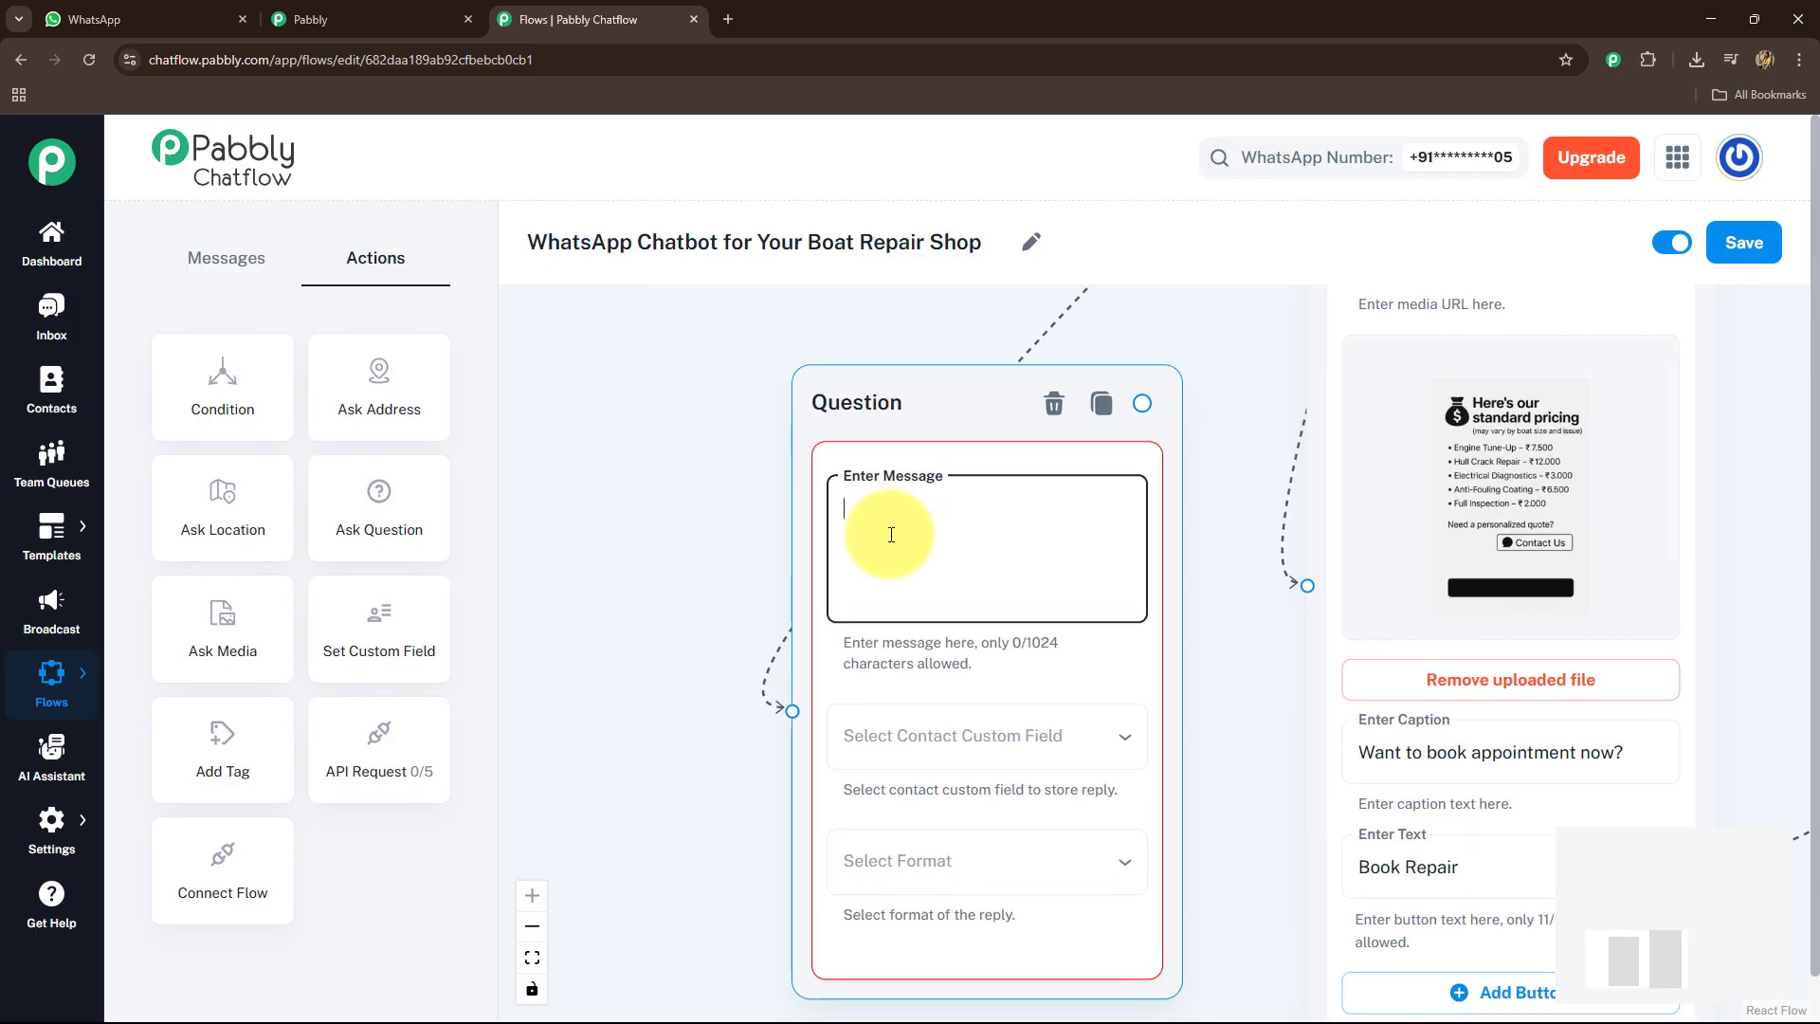
{"action": "key", "text": "ctrl+v"}
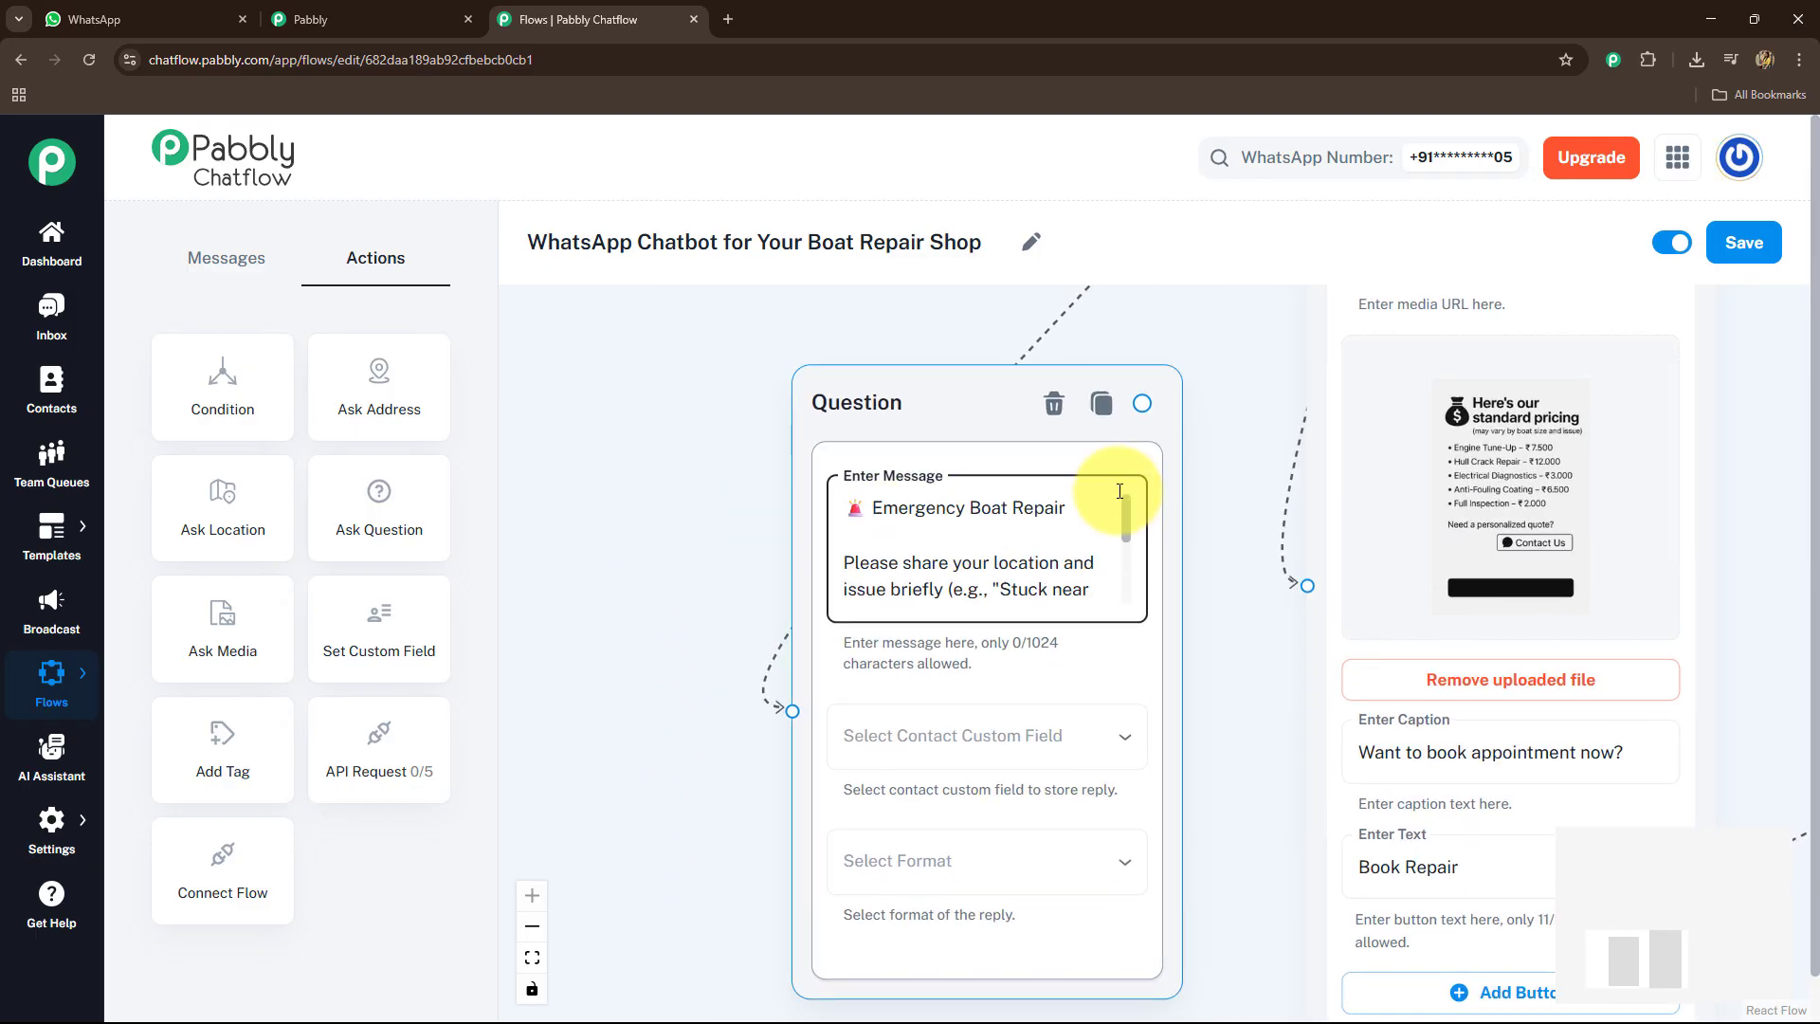
Wrap the Emergency Boat Repair heading in asterisks for bold and review the rest of the question's message
{"action": "left_click", "coordinate": [873, 512]}
{"action": "key", "text": "BackSpace"}
{"action": "type", "text": "*"}
{"action": "key", "text": "End"}
{"action": "type", "text": "*"}
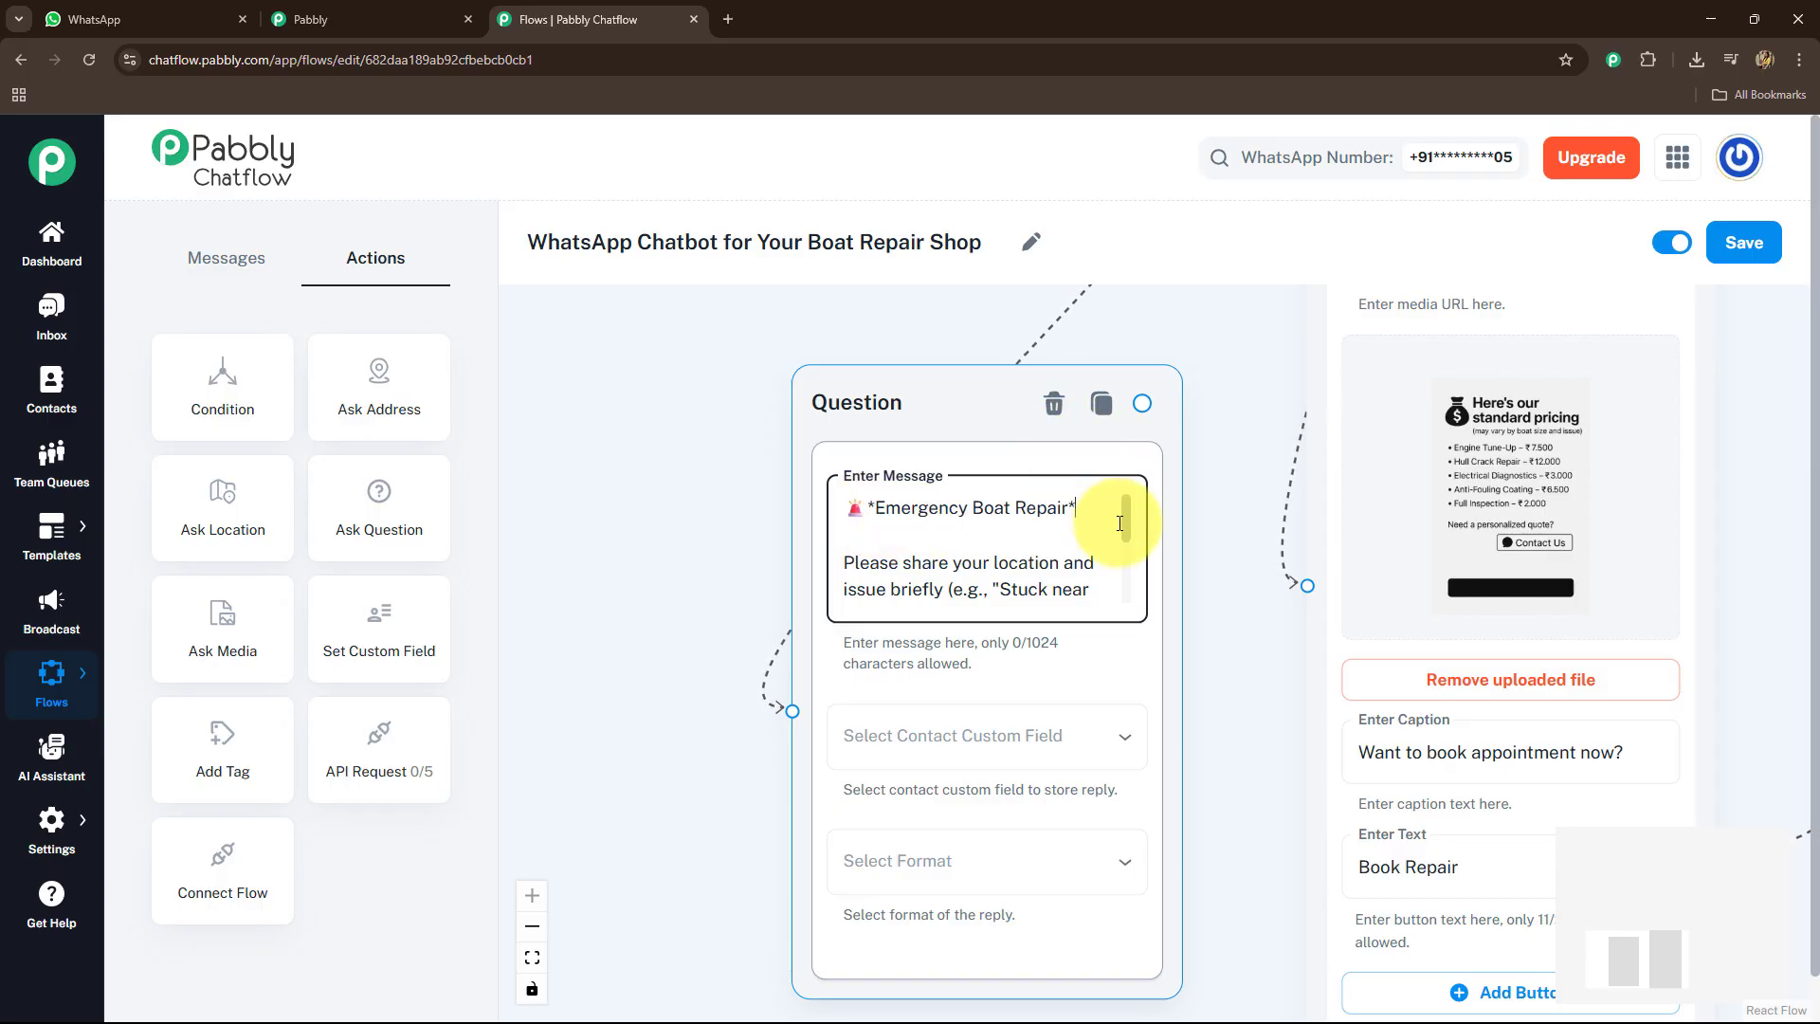
{"action": "left_click_drag", "start_coordinate": [1126, 526], "coordinate": [1137, 604]}
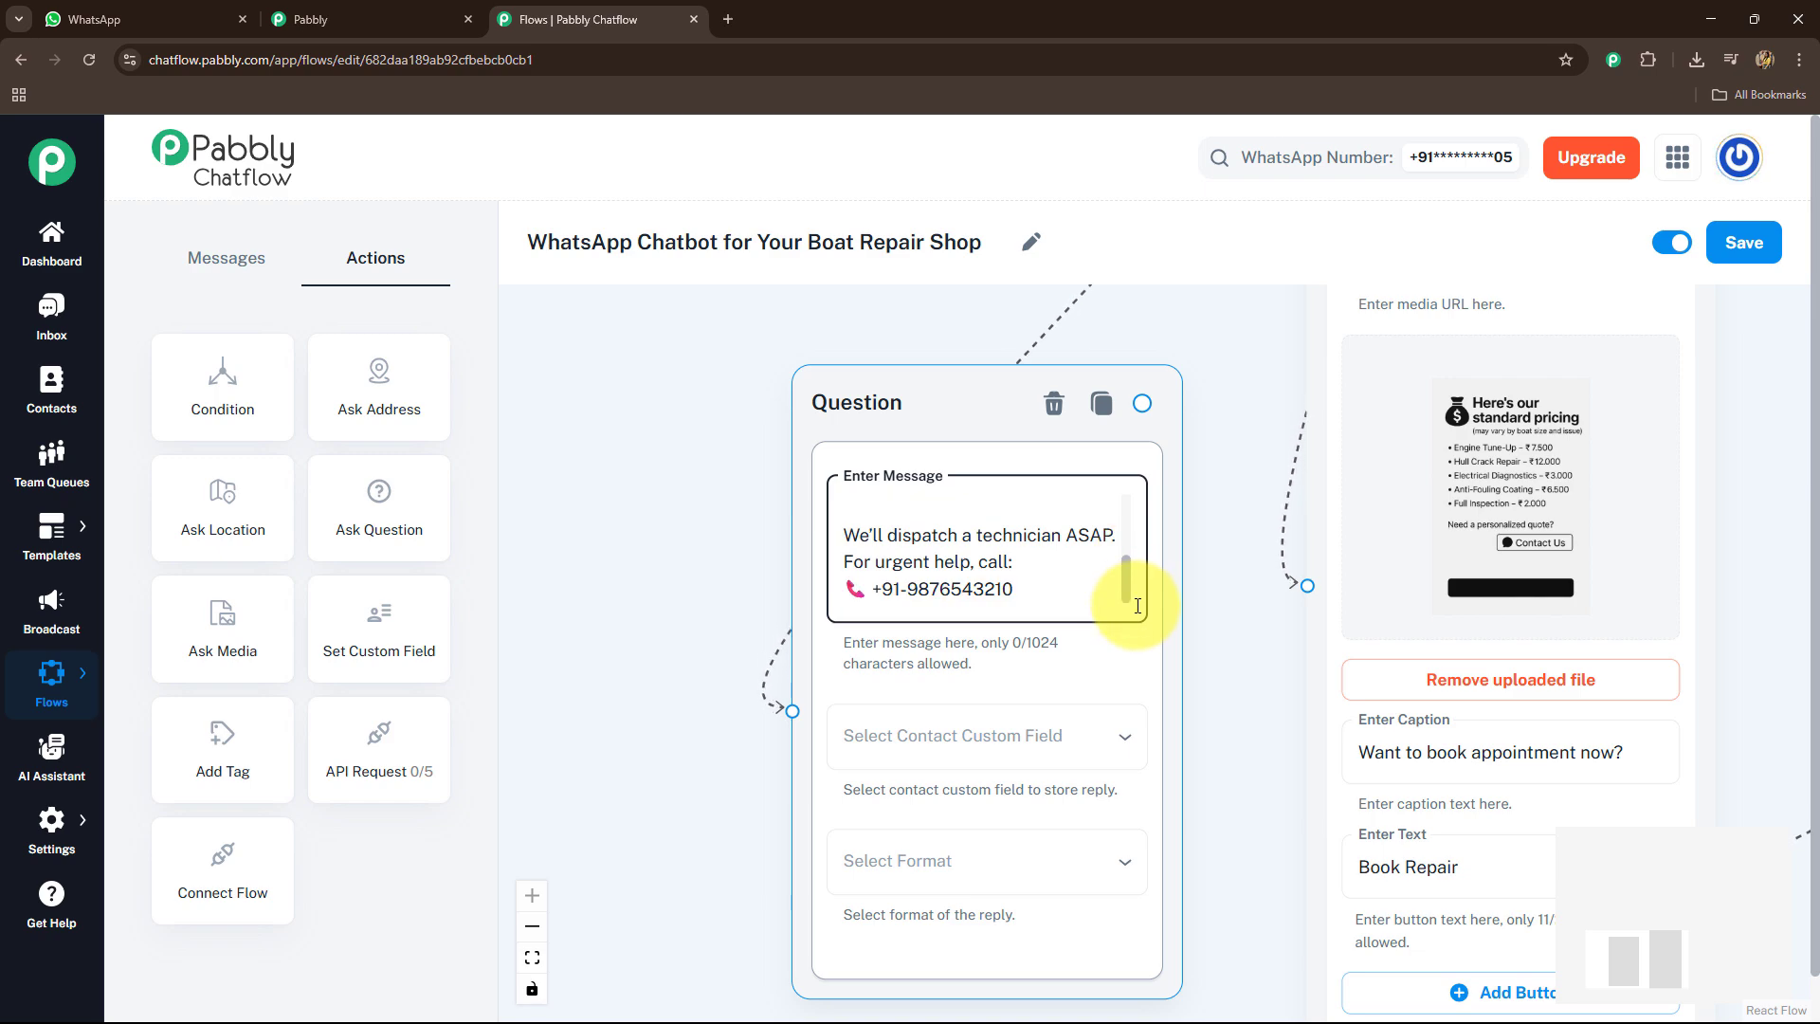
Store the emergency question's reply in the Address contact custom field and set its format to Text
{"action": "left_click_drag", "start_coordinate": [691, 581], "coordinate": [662, 490]}
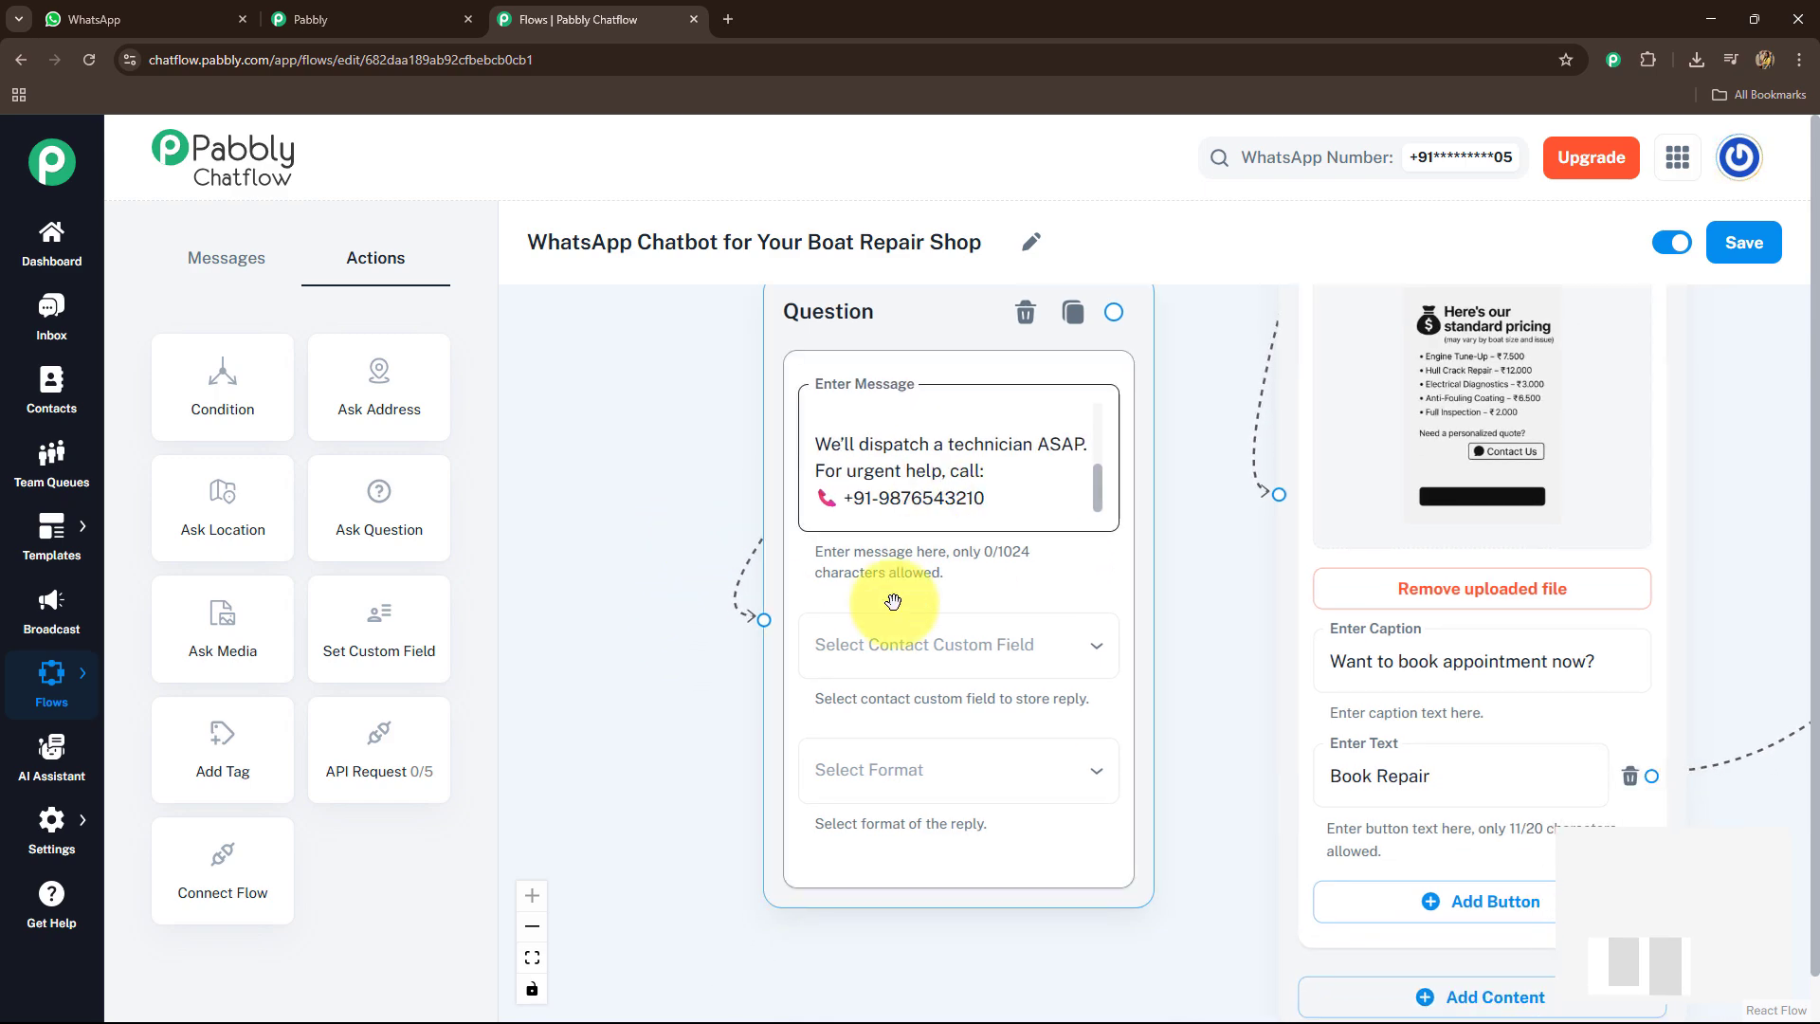
{"action": "scroll", "coordinate": [678, 738], "scroll_direction": "down", "scroll_amount": 3}
{"action": "left_click", "coordinate": [815, 678]}
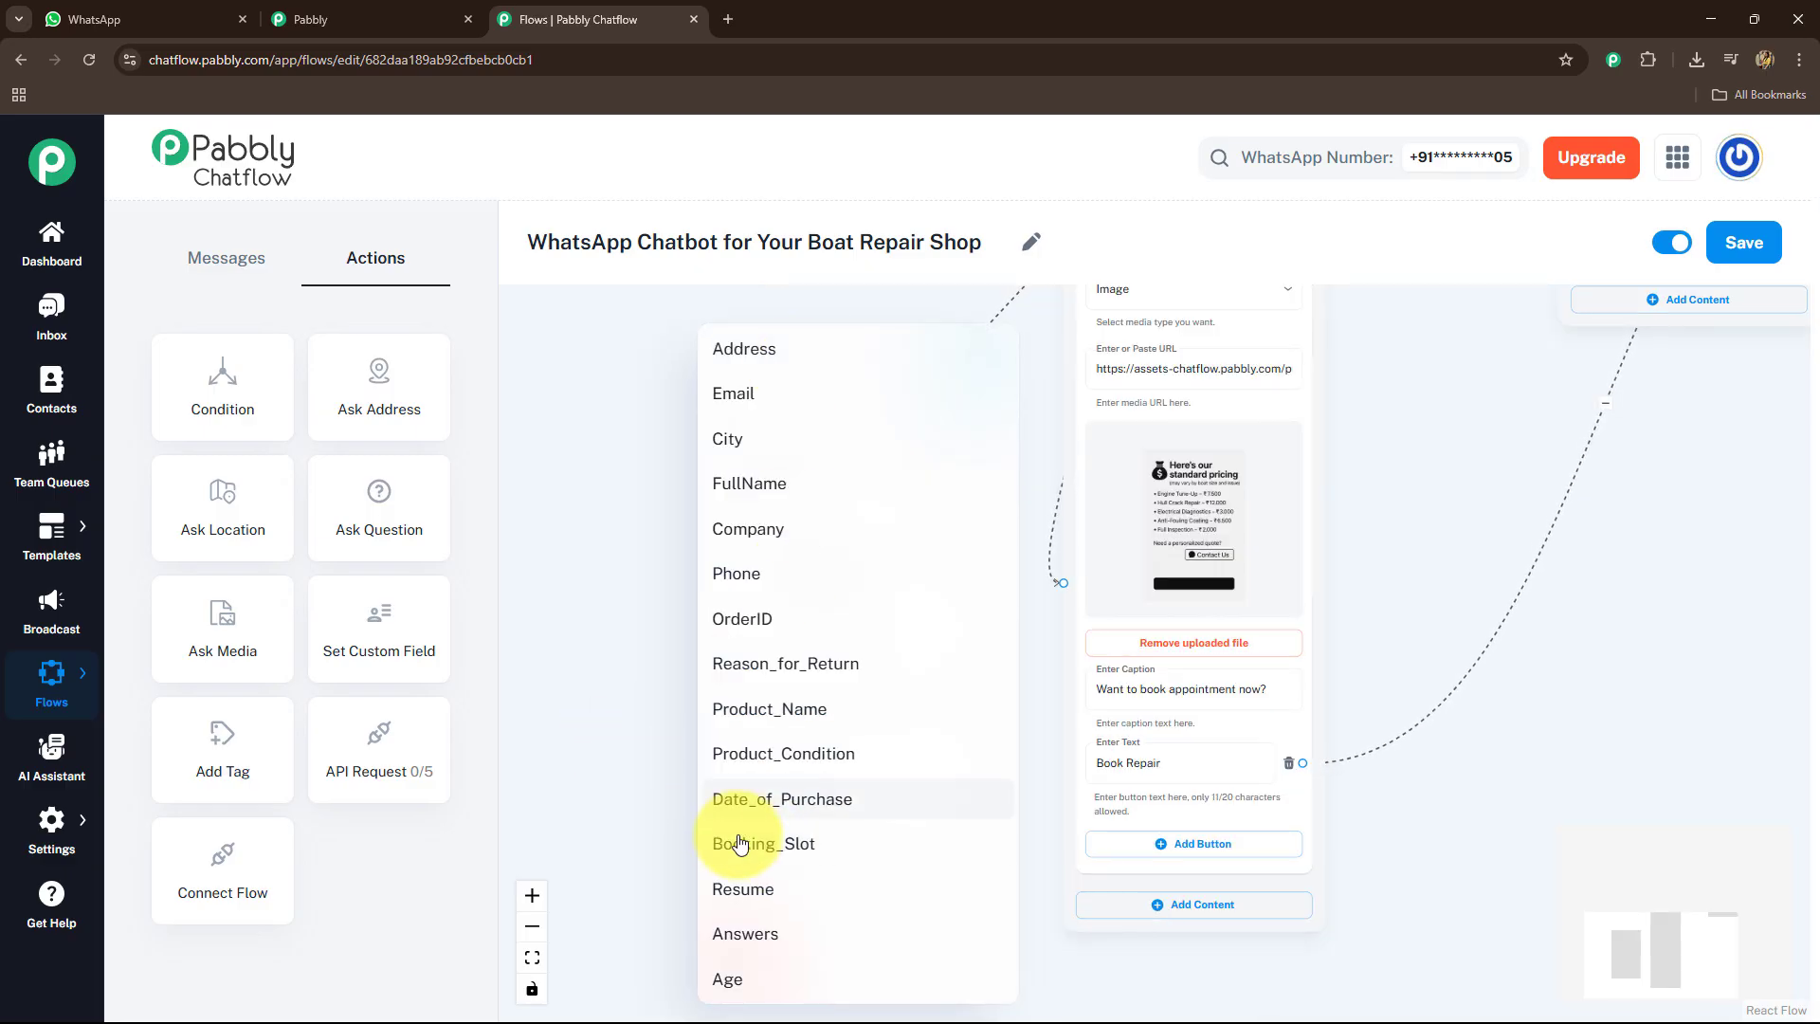
{"action": "left_click", "coordinate": [753, 349]}
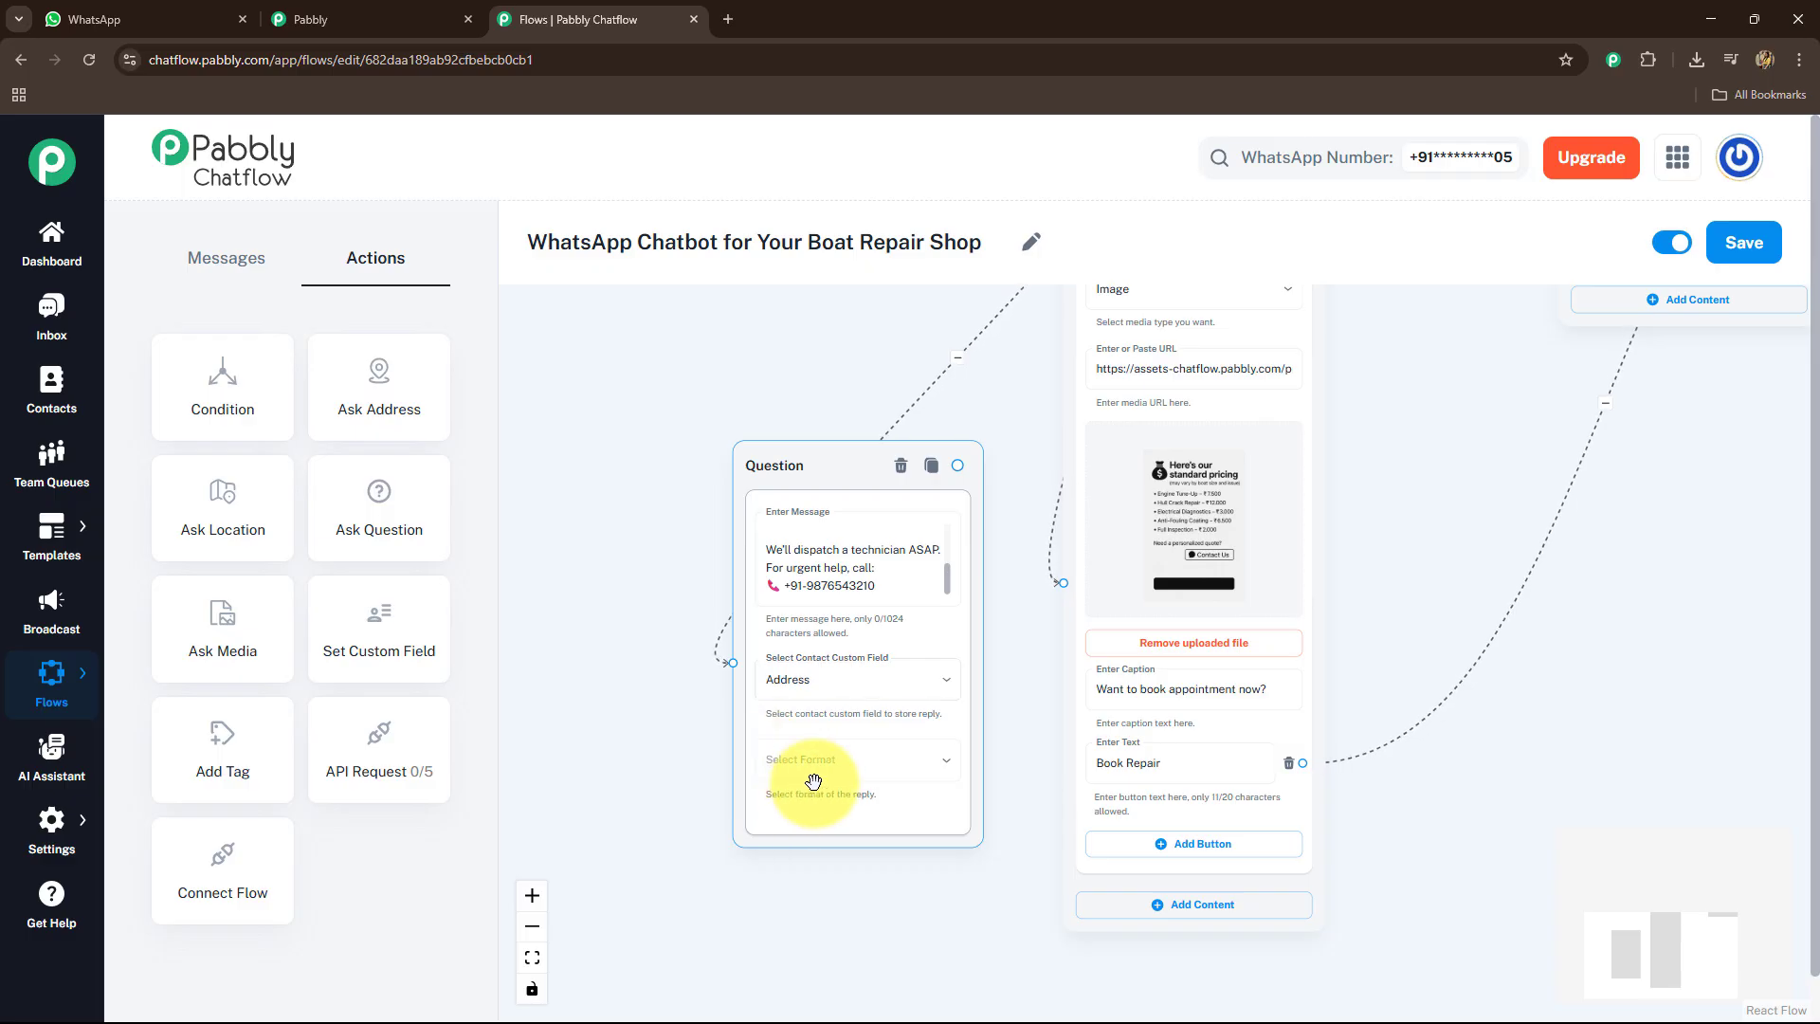
{"action": "left_click", "coordinate": [799, 755]}
{"action": "left_click", "coordinate": [800, 752]}
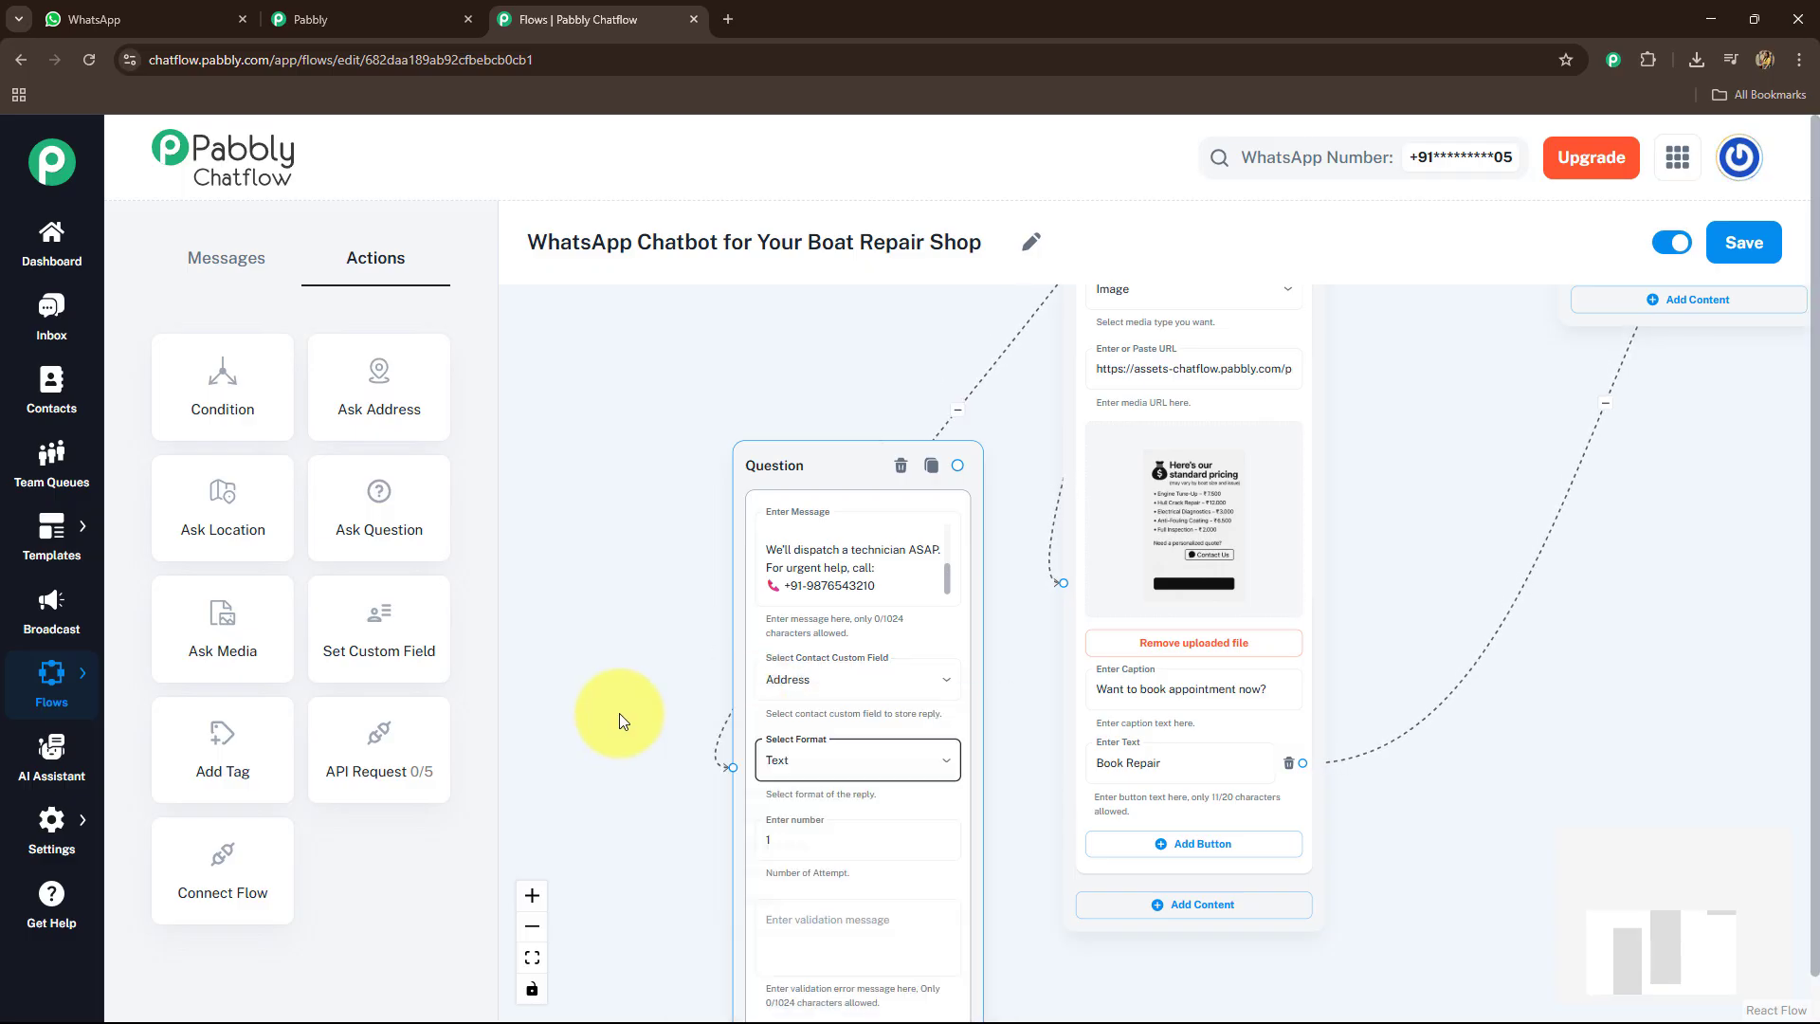
Save the boat repair chatbot flow and bring all of its connected blocks into view
{"action": "scroll", "coordinate": [620, 706], "scroll_direction": "down", "scroll_amount": 3}
{"action": "left_click", "coordinate": [1740, 242]}
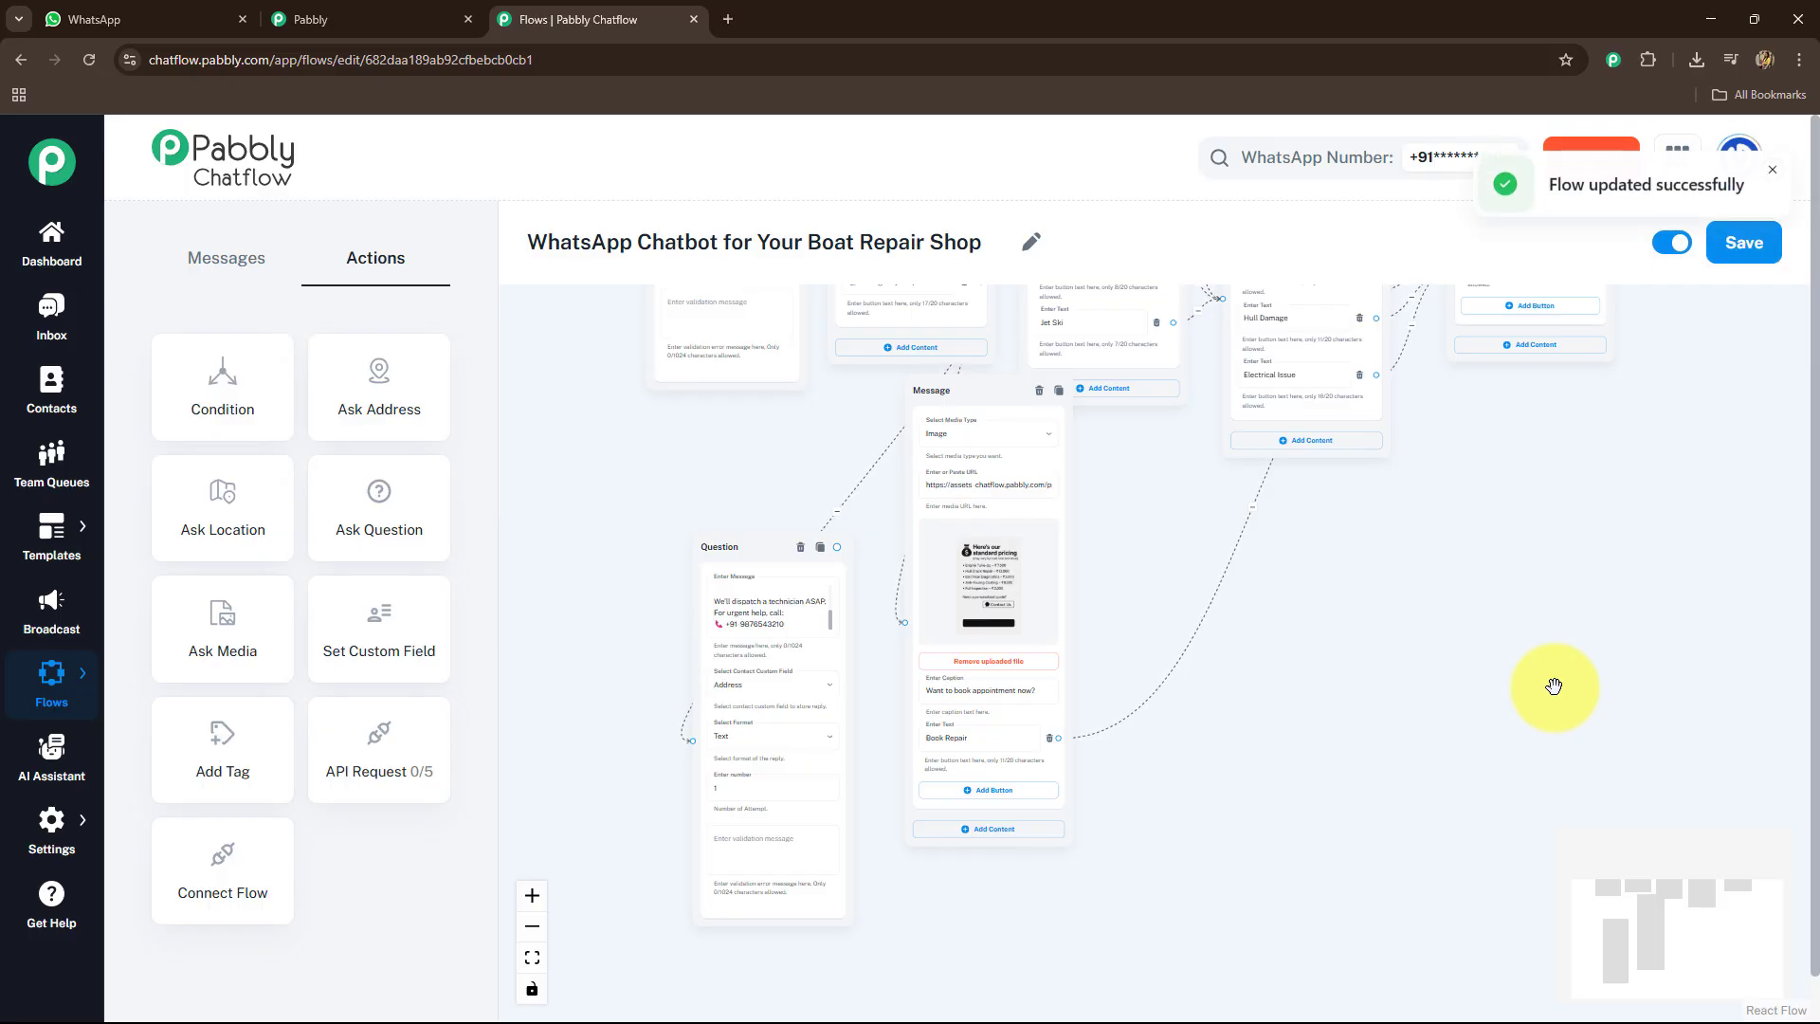
{"action": "scroll", "coordinate": [1558, 684], "scroll_direction": "down", "scroll_amount": 3}
{"action": "left_click_drag", "start_coordinate": [930, 707], "coordinate": [759, 695]}
{"action": "scroll", "coordinate": [759, 696], "scroll_direction": "down", "scroll_amount": 1}
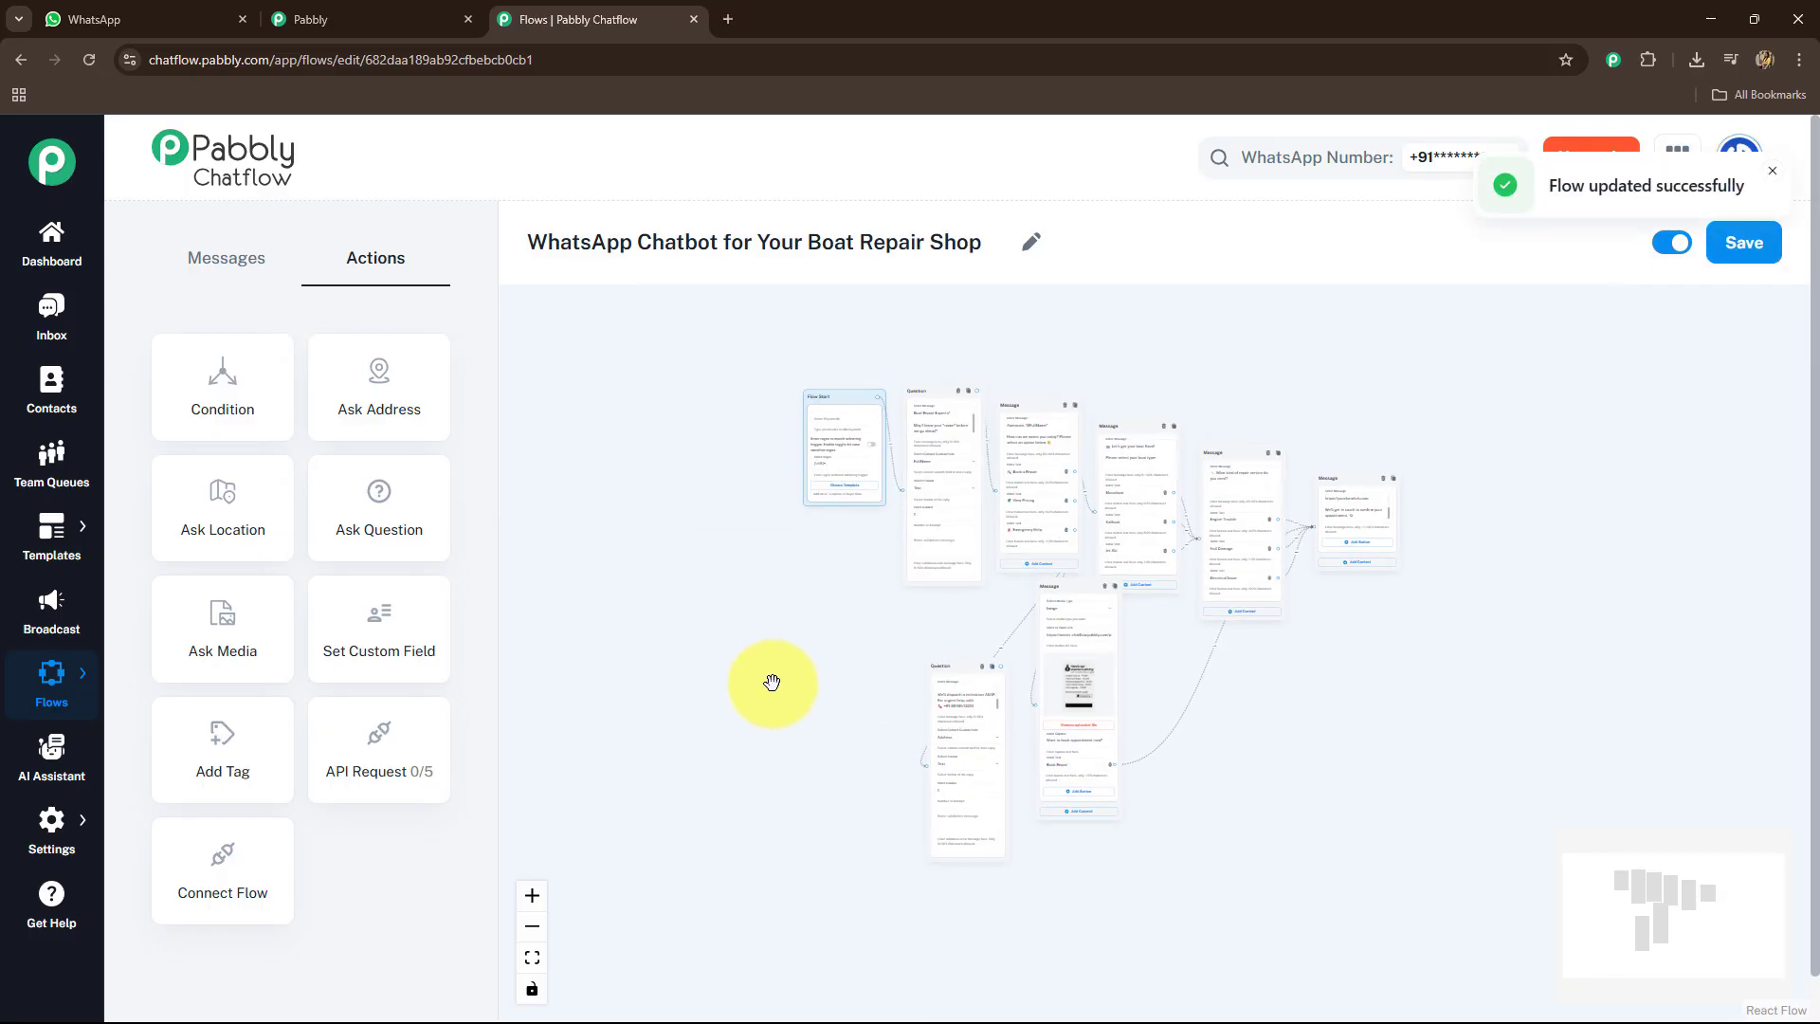
{"action": "scroll", "coordinate": [771, 683], "scroll_direction": "up", "scroll_amount": 1}
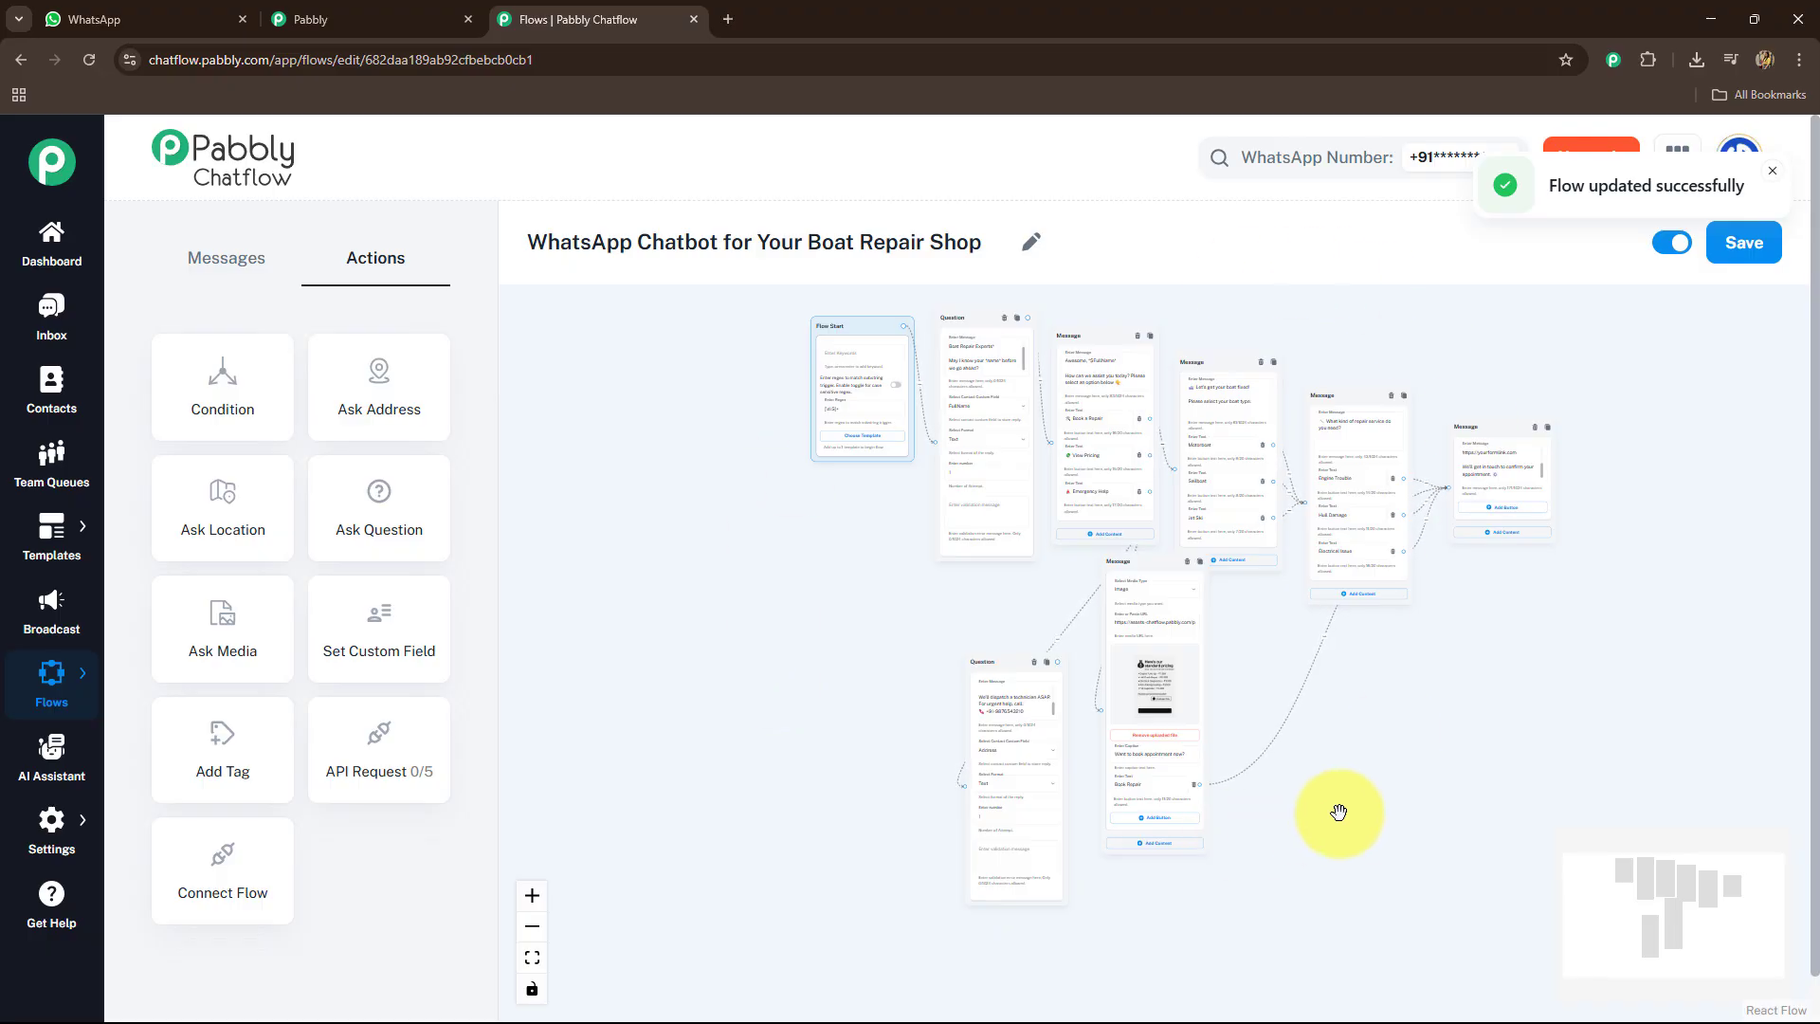
Switch to WhatsApp, send "Hello, I need help" to MarineFix Boat Repairs, and return to the flow in Pabbly Chatflow
{"action": "key", "text": "ctrl+1"}
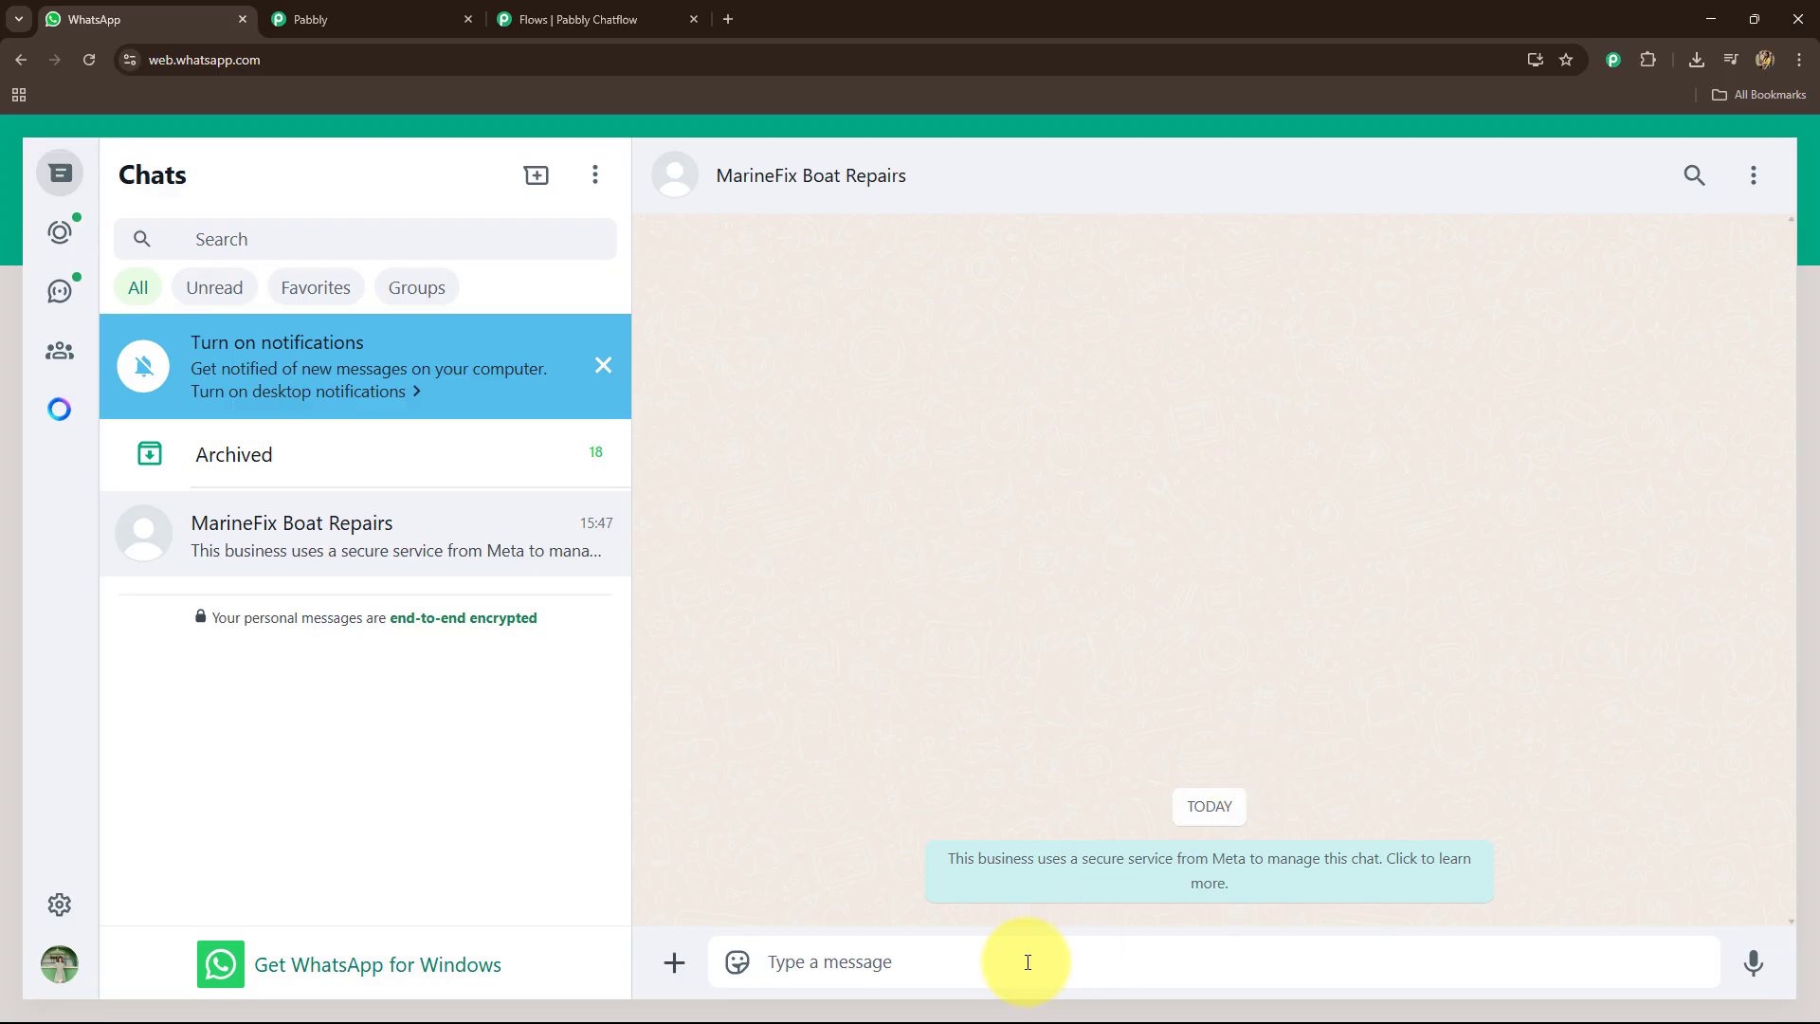
{"action": "type", "text": "Hello, I need help"}
{"action": "key", "text": "Return"}
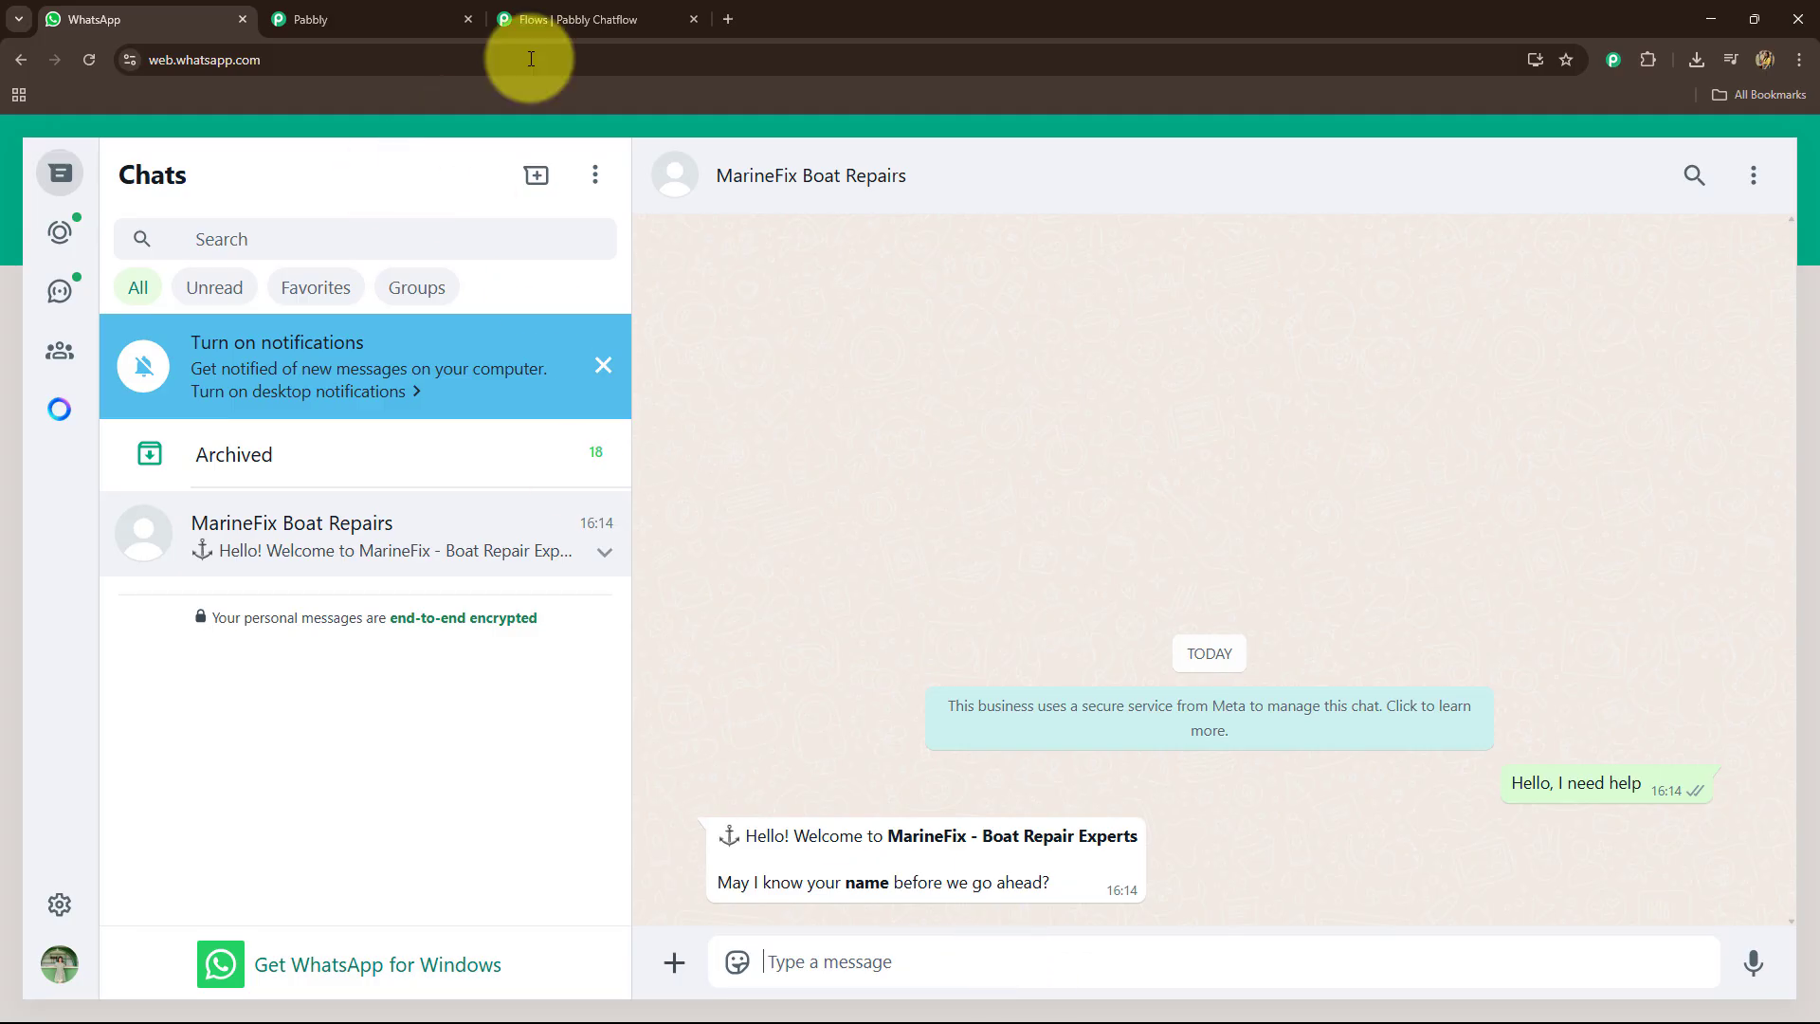
{"action": "left_click", "coordinate": [612, 19]}
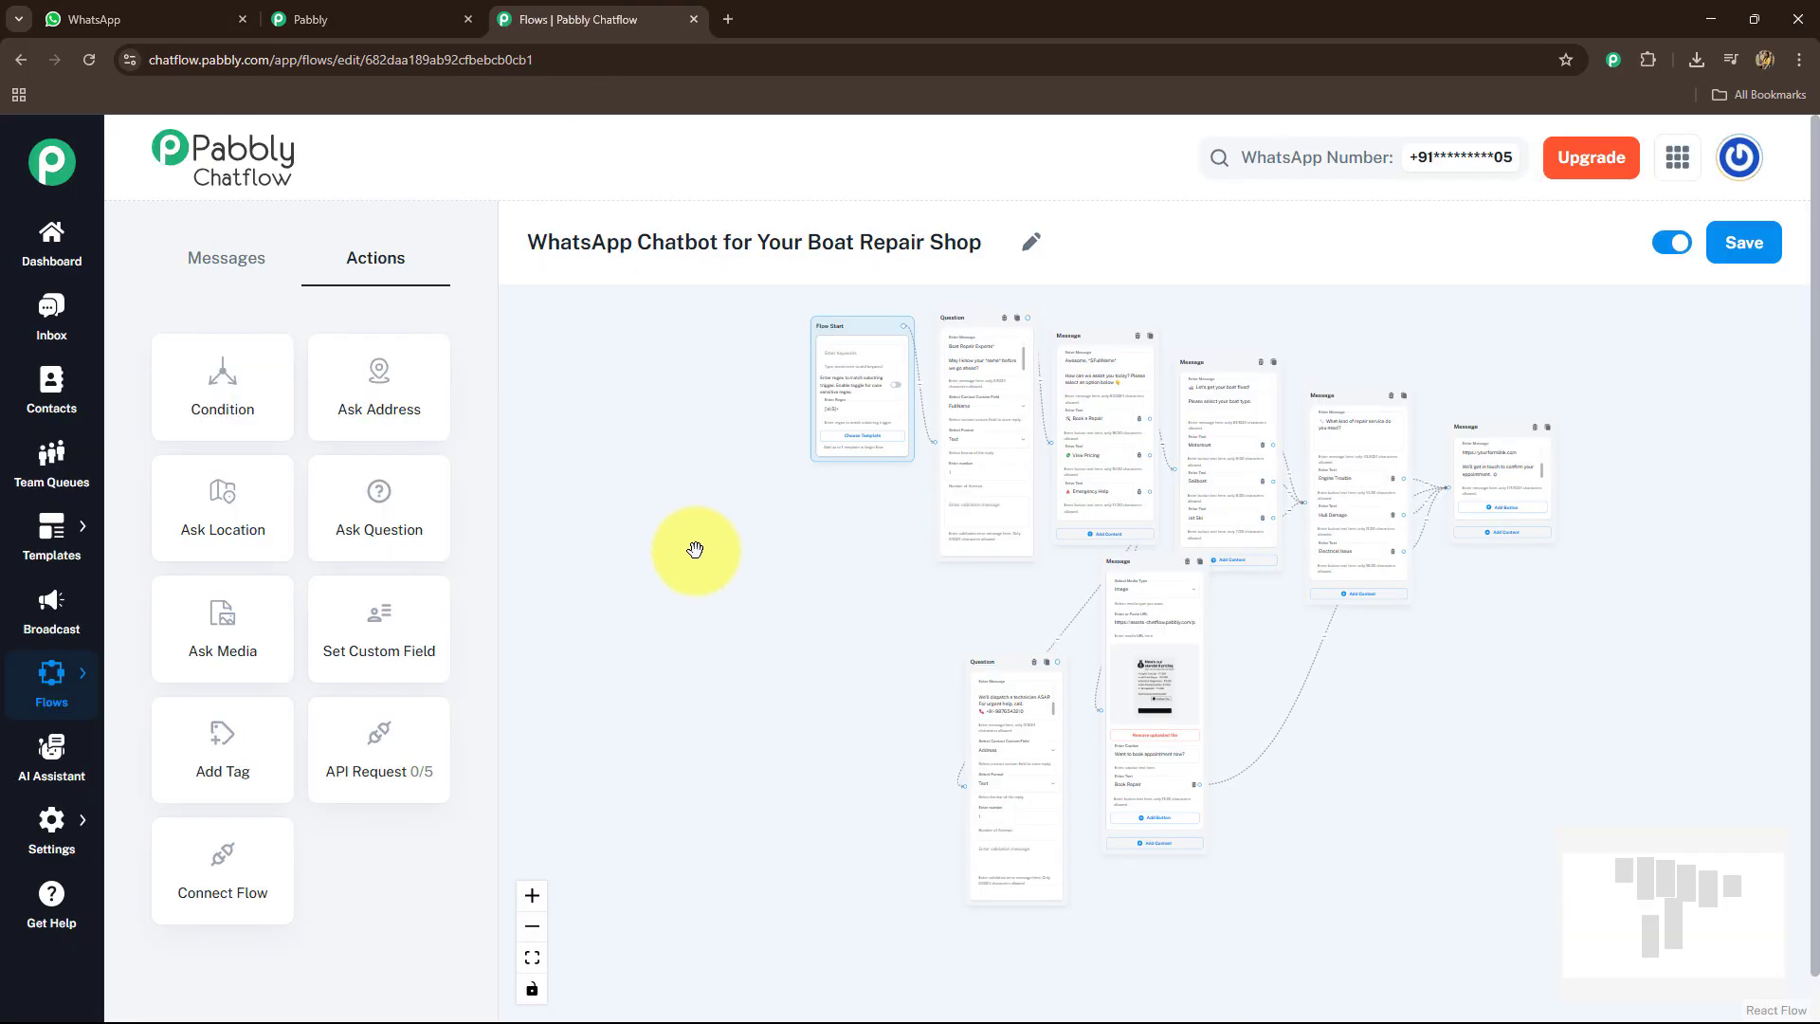